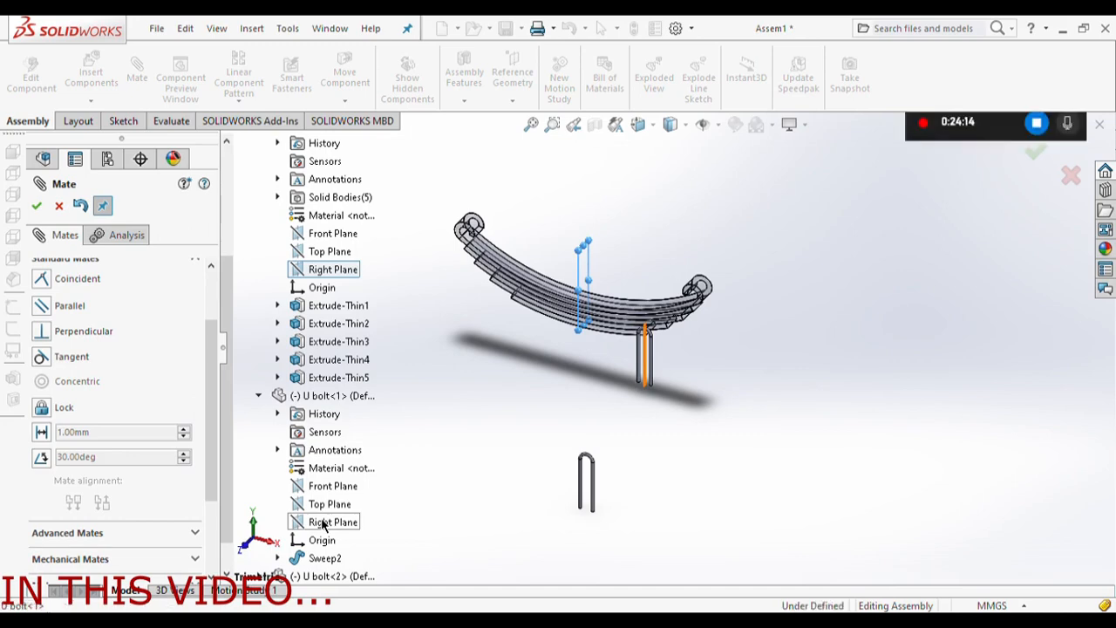
Mate the leaf spring's Right Plane to the Right Plane of the first U bolt
click(36, 208)
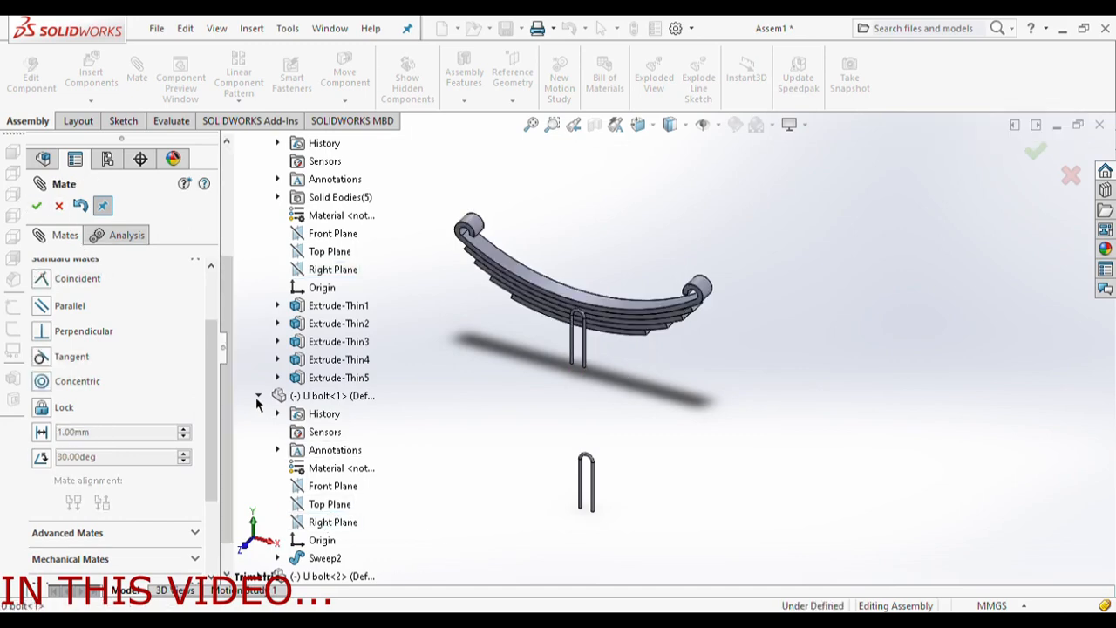
click(258, 396)
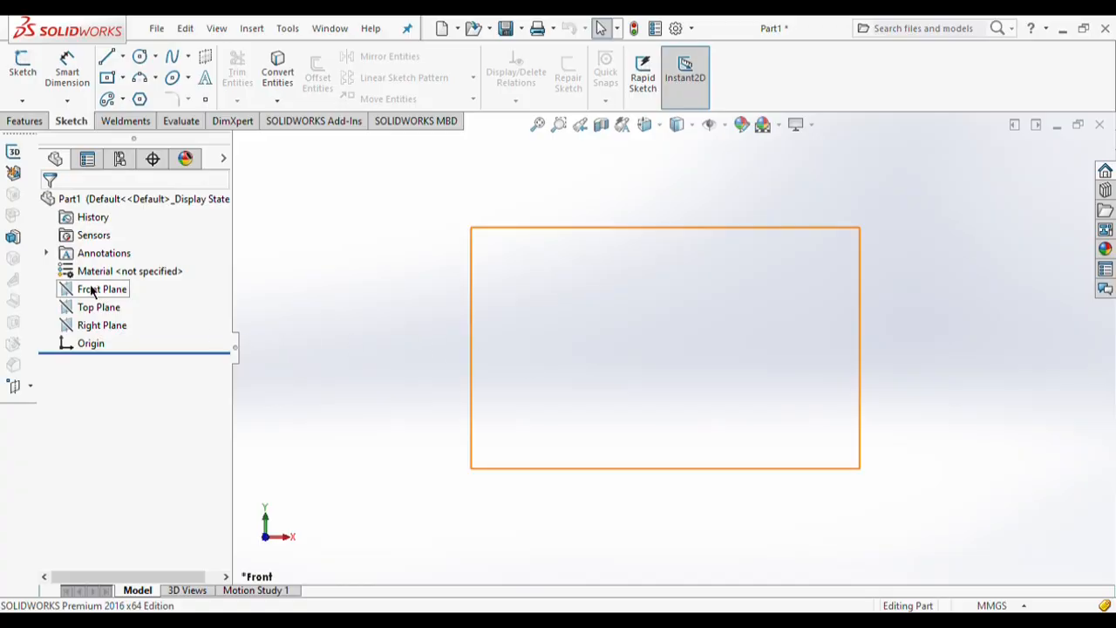
Sketch a horizontal midpoint line about 247 mm long on the Front Plane, centred on the origin
click(92, 290)
click(163, 269)
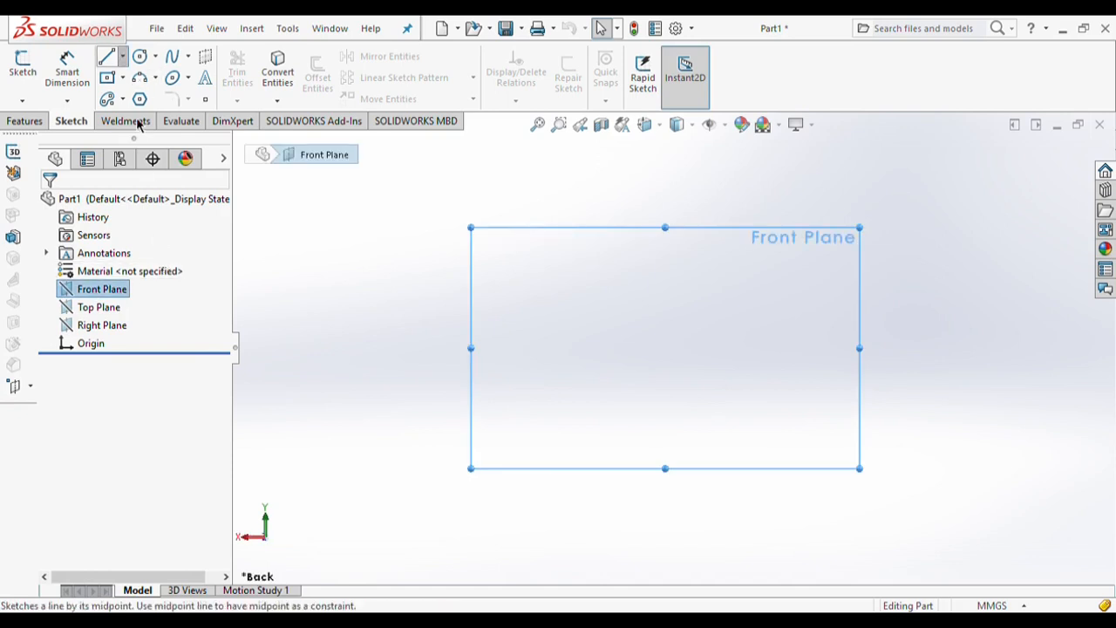
click(665, 348)
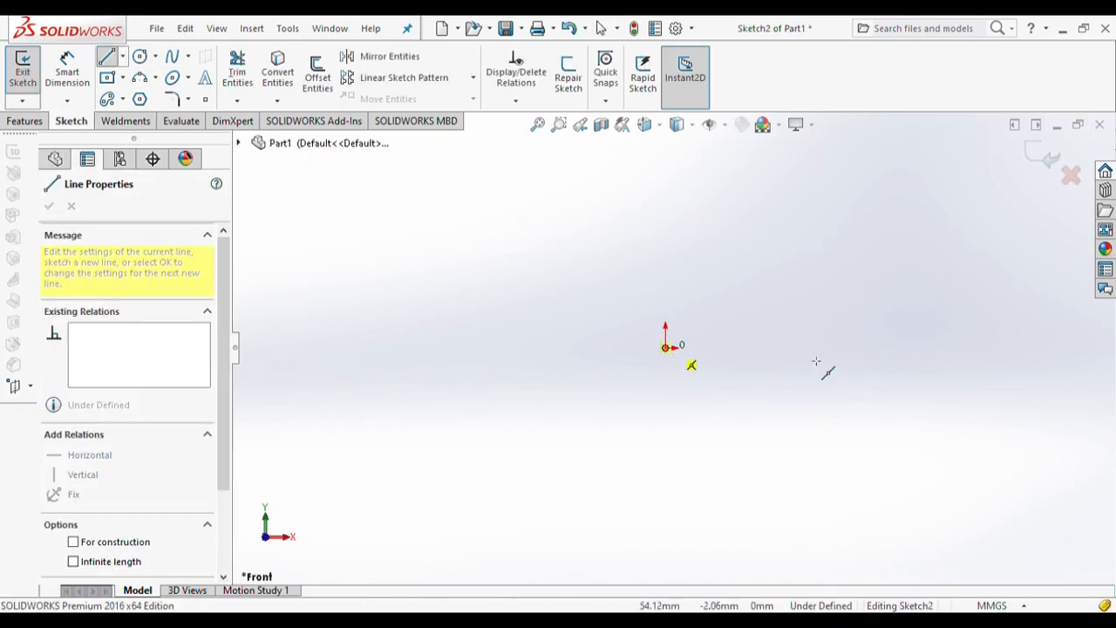
click(936, 348)
key(Escape)
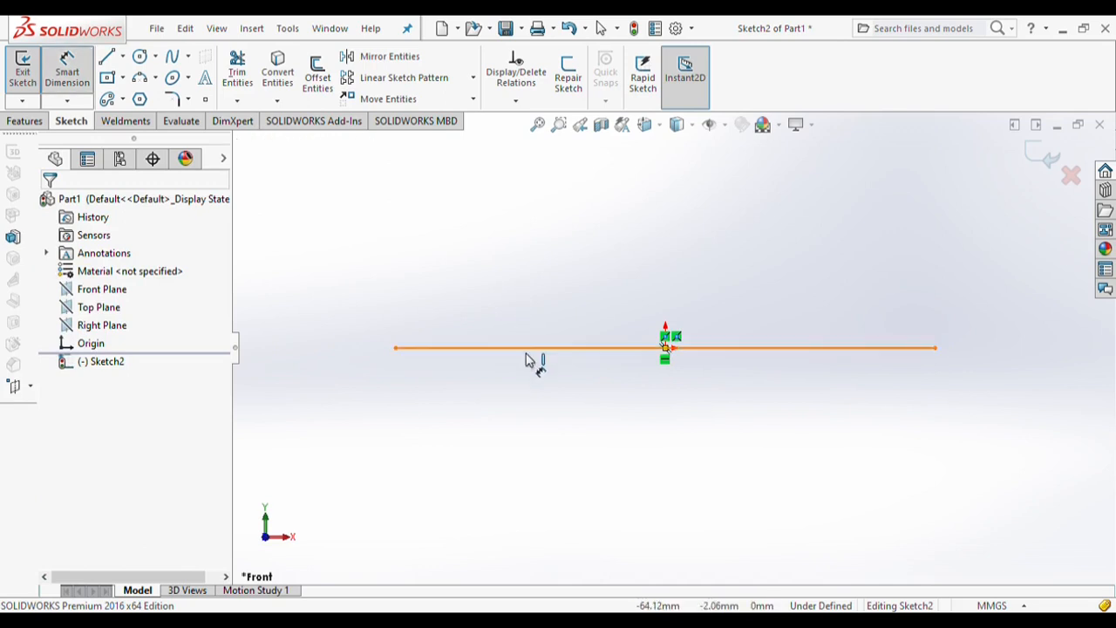
Set the horizontal line's length to 93 mm and make it construction geometry
click(526, 353)
click(636, 274)
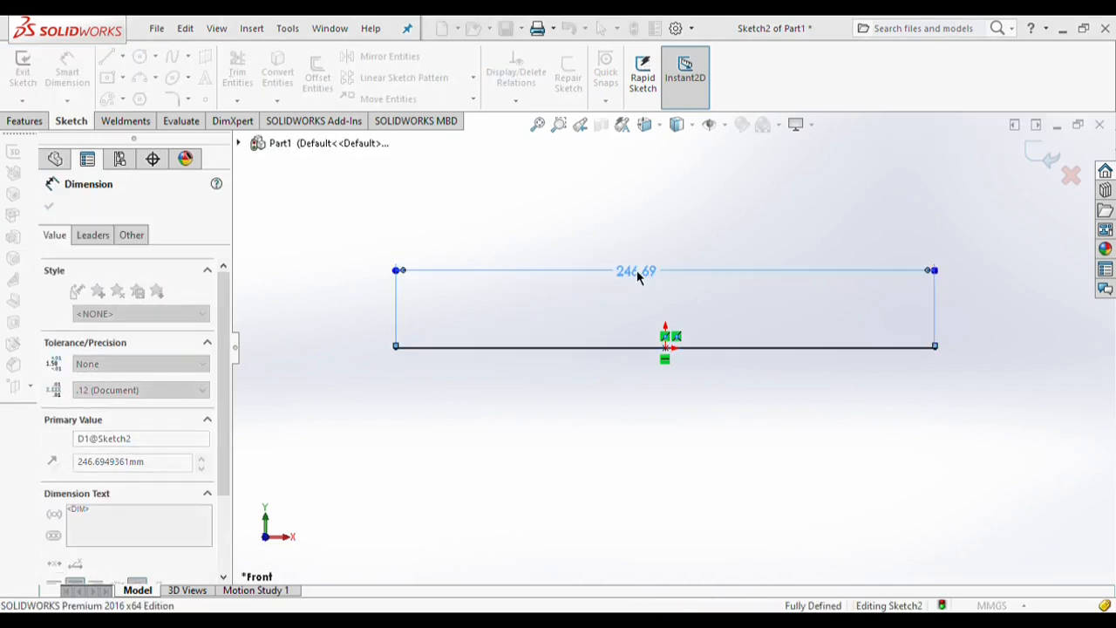
text(93)
key(Return)
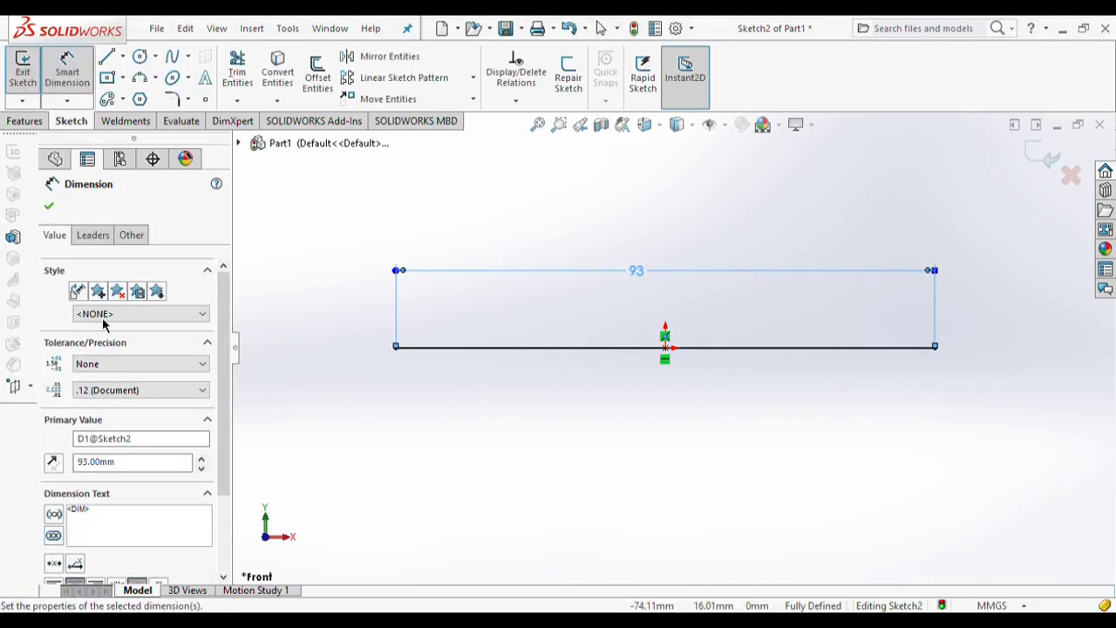
key(Escape)
click(567, 351)
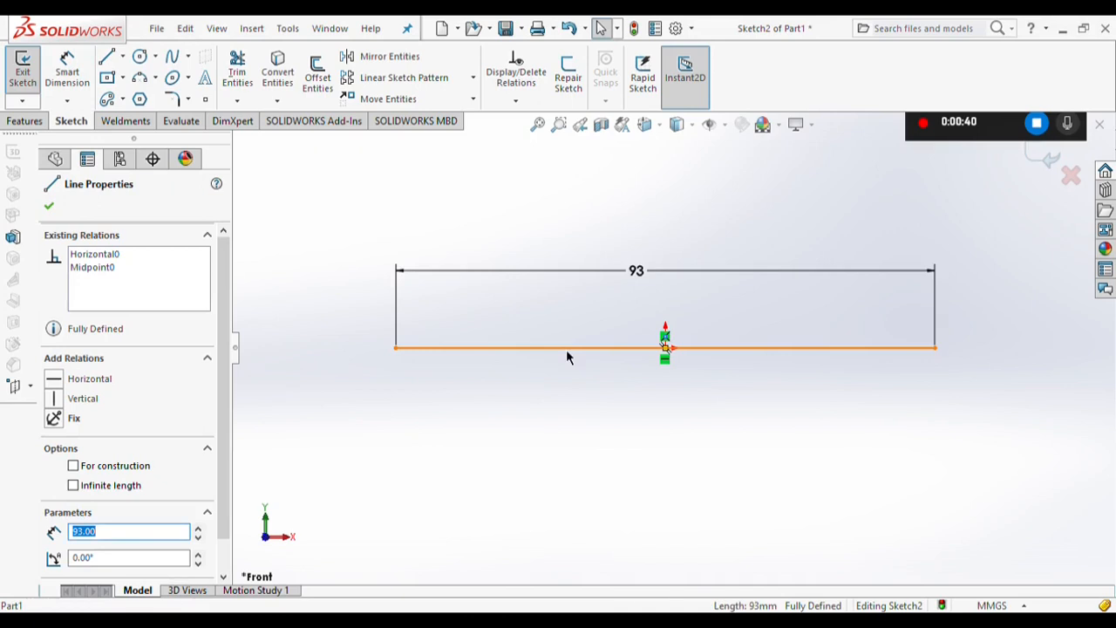
click(74, 467)
click(49, 207)
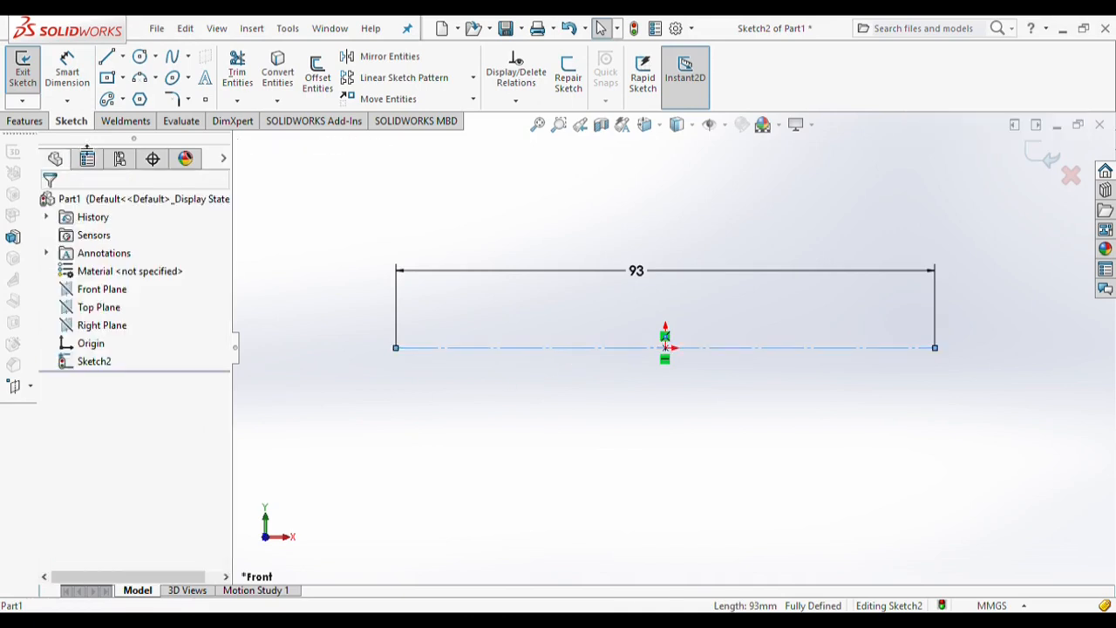
Sketch a vertical centerline downward from the origin and set its length to 14 mm
click(122, 56)
click(128, 99)
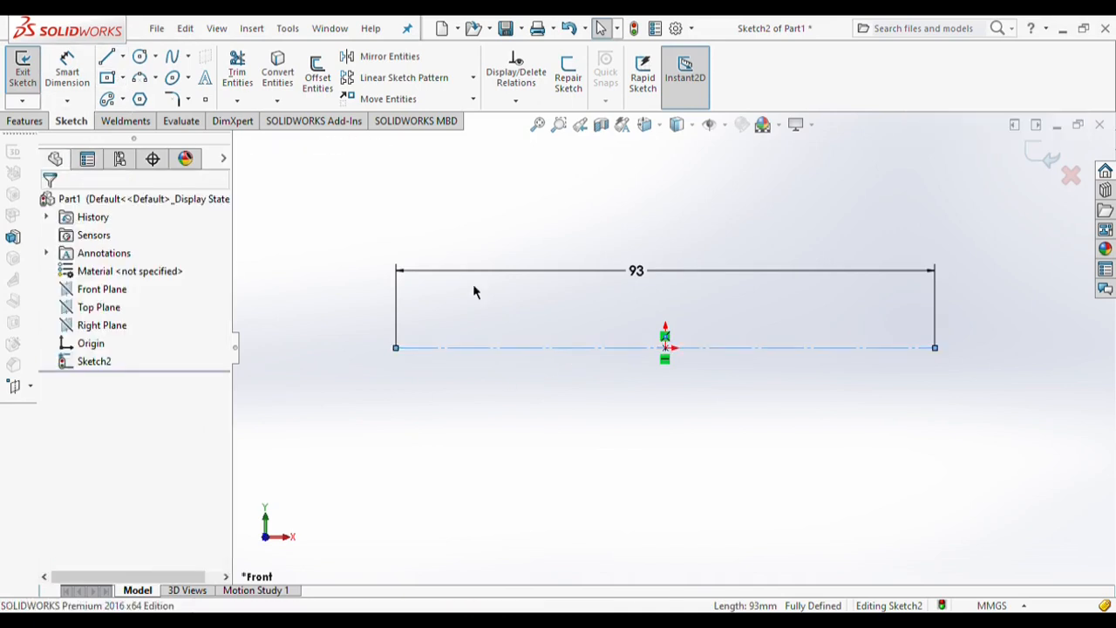
click(665, 348)
click(670, 410)
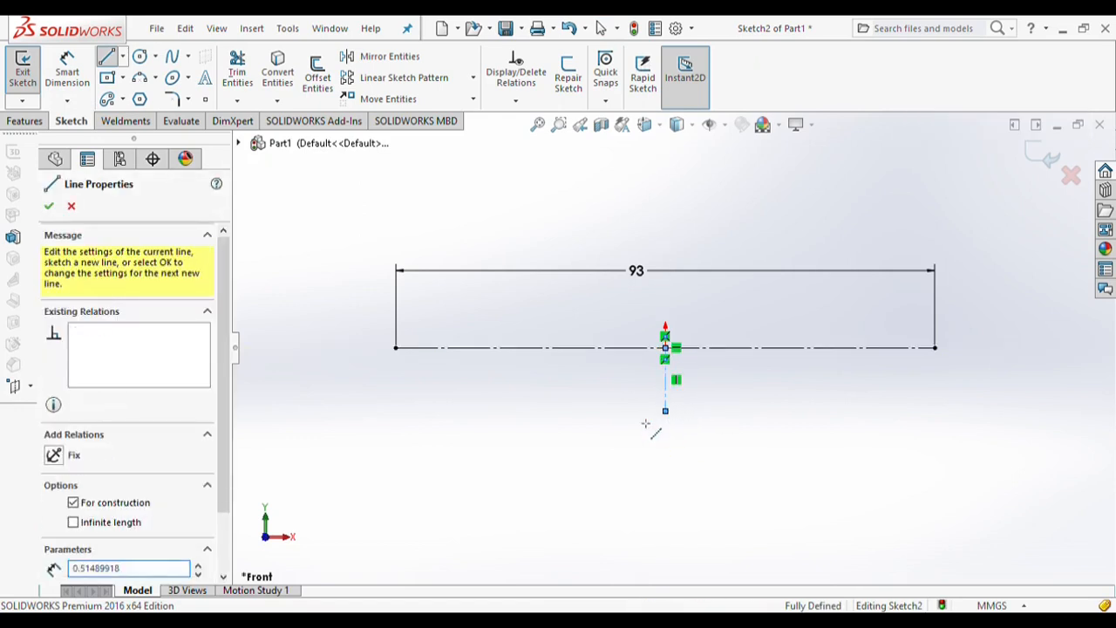
key(Escape)
click(667, 397)
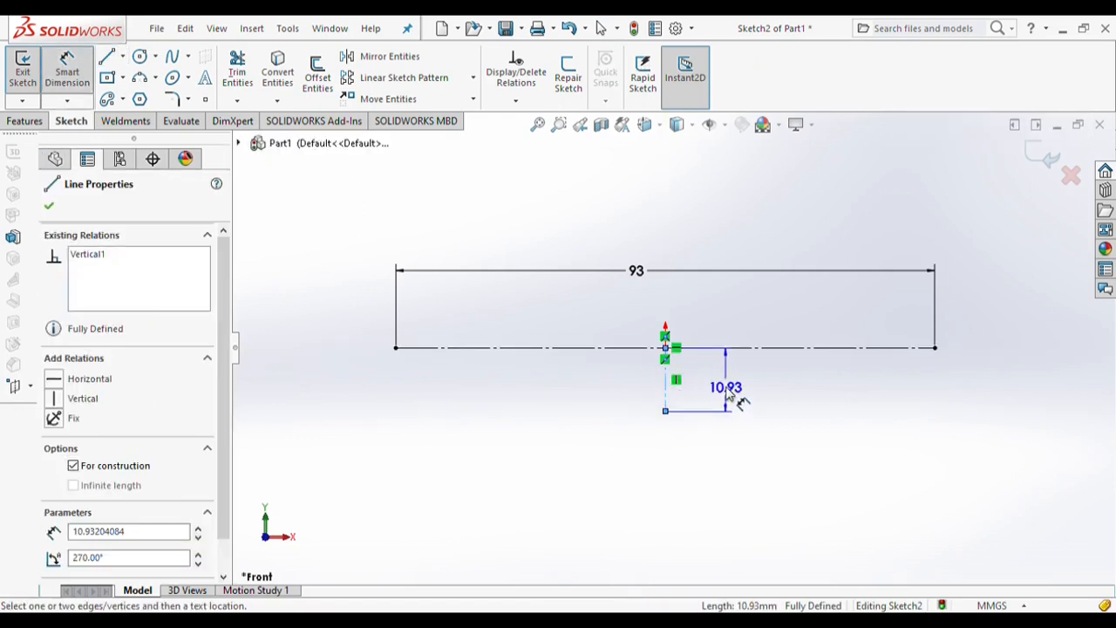
click(731, 394)
Sketch a three-point arc between the horizontal line's endpoints, bulging about 19 mm below it
click(155, 77)
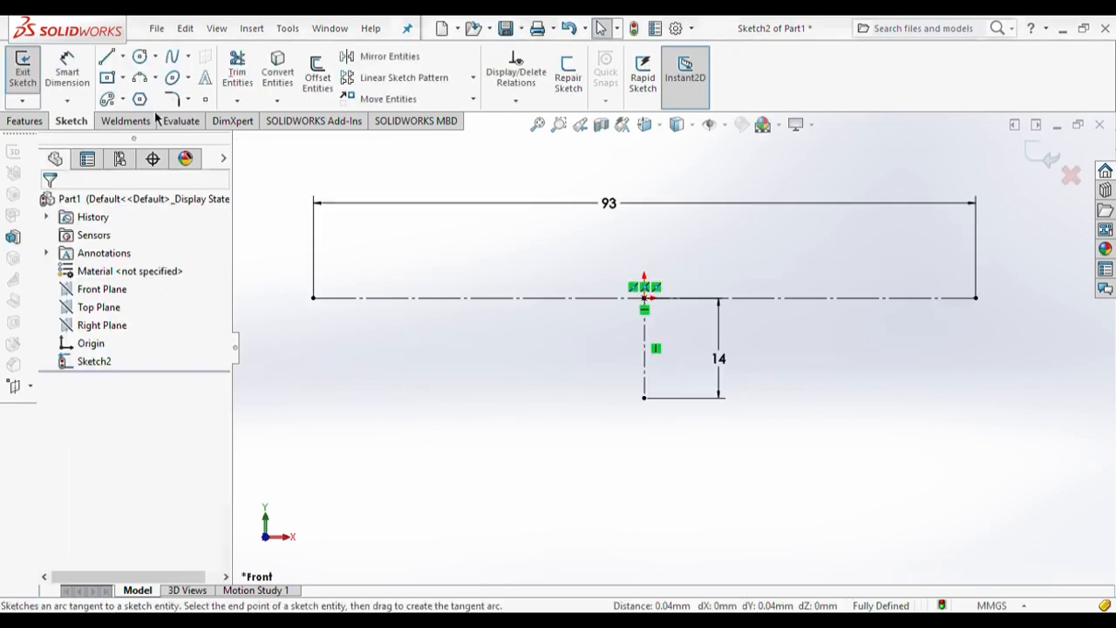
click(162, 137)
click(314, 299)
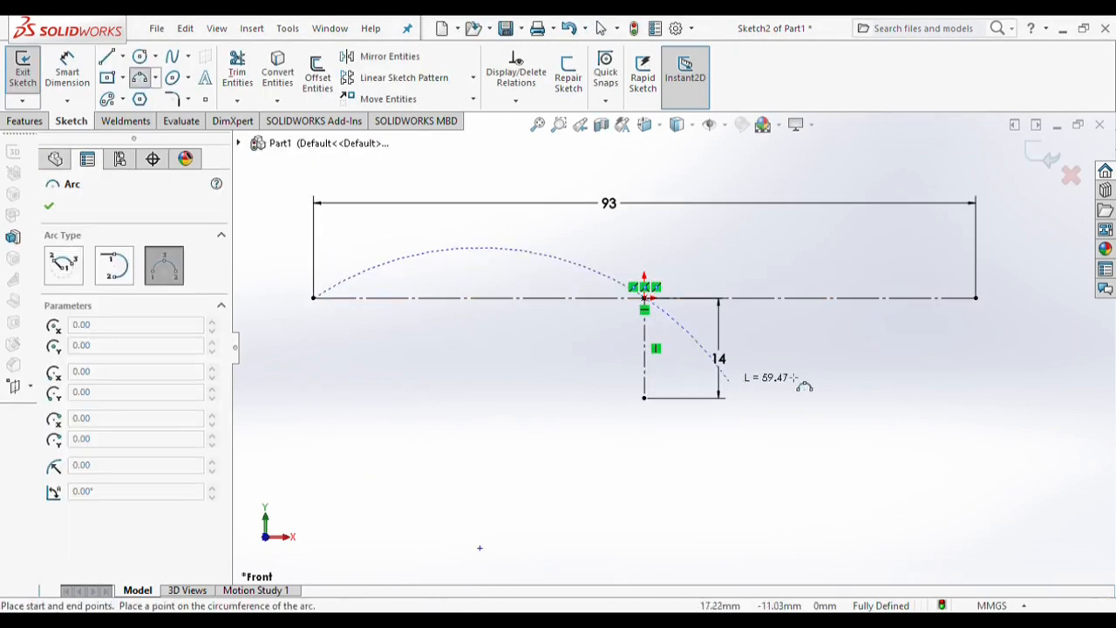
click(975, 298)
click(644, 436)
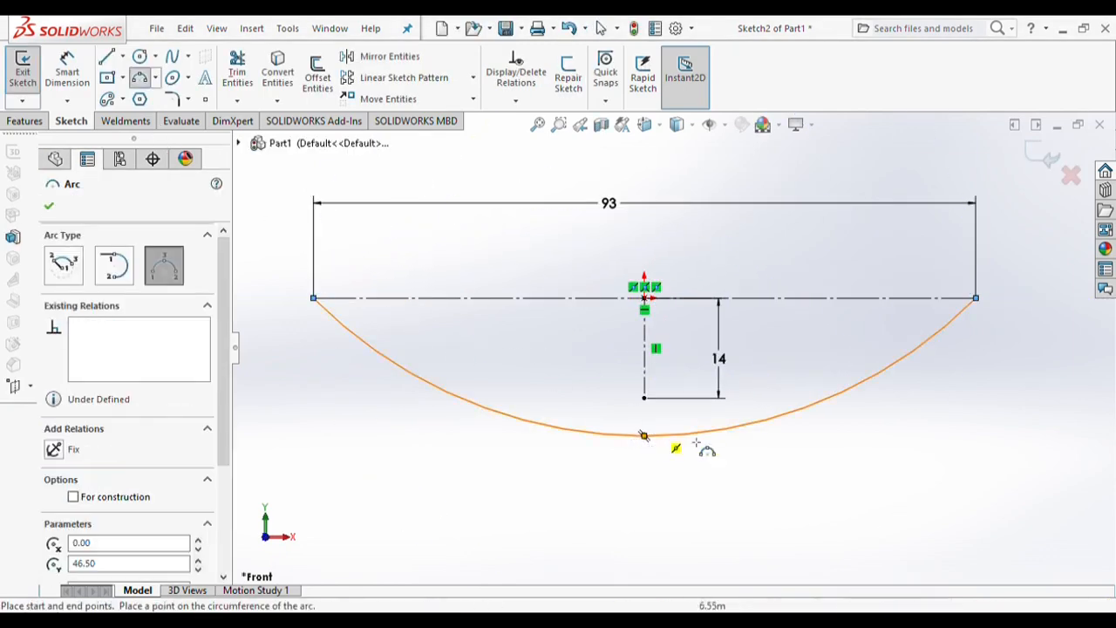
scroll(644, 436, down, 1)
key(Escape)
Make the arc's midpoint coincident with the lower endpoint of the vertical centerline
click(643, 431)
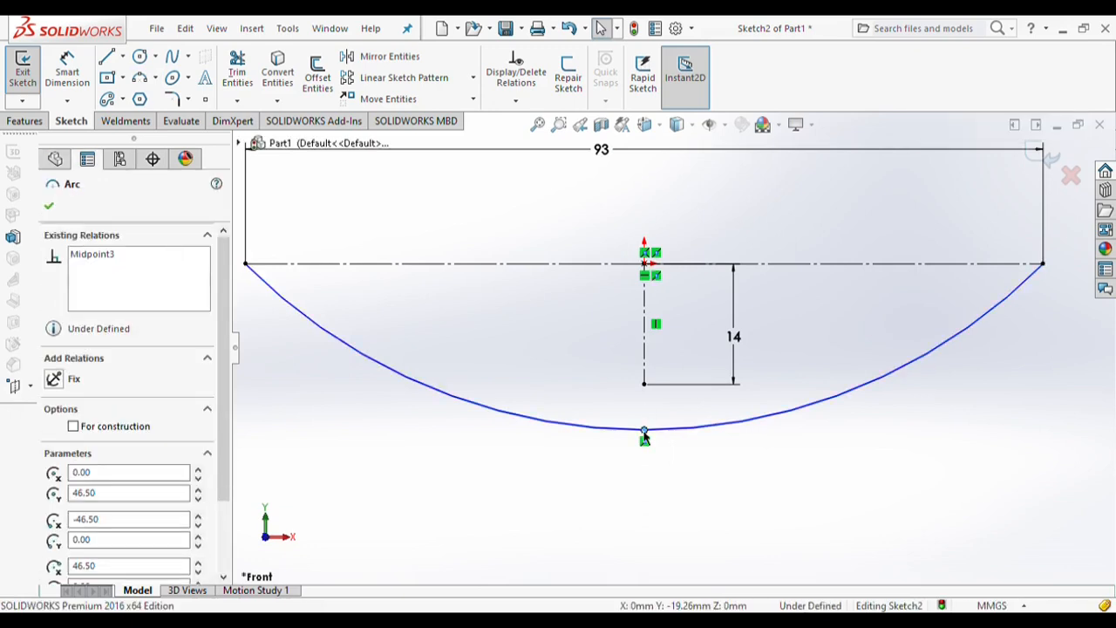
ctrl+click(644, 384)
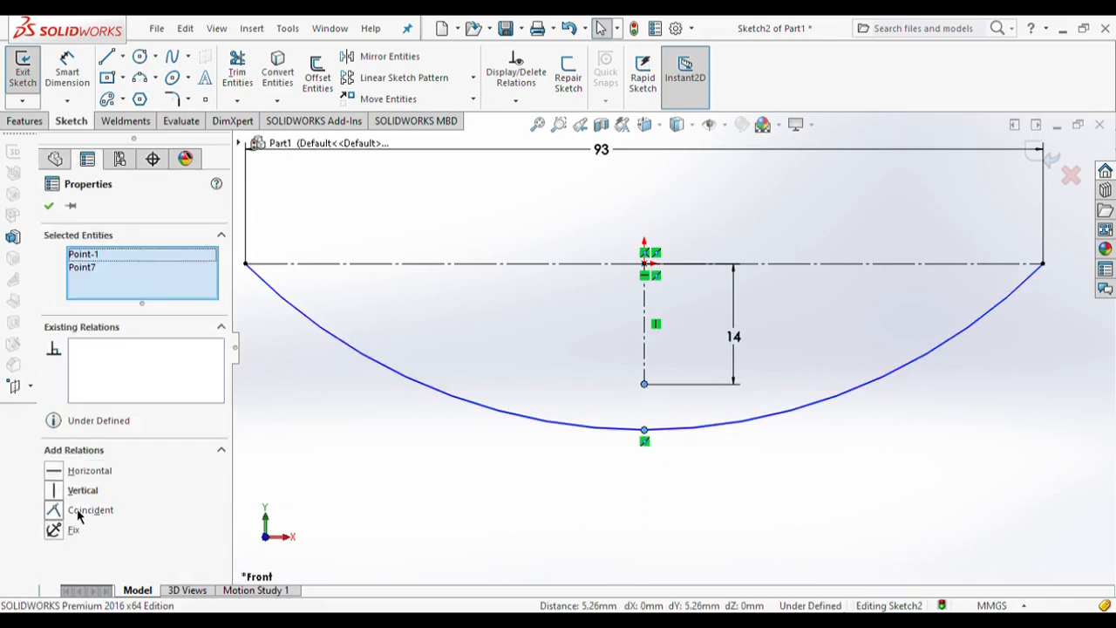
click(78, 515)
click(48, 207)
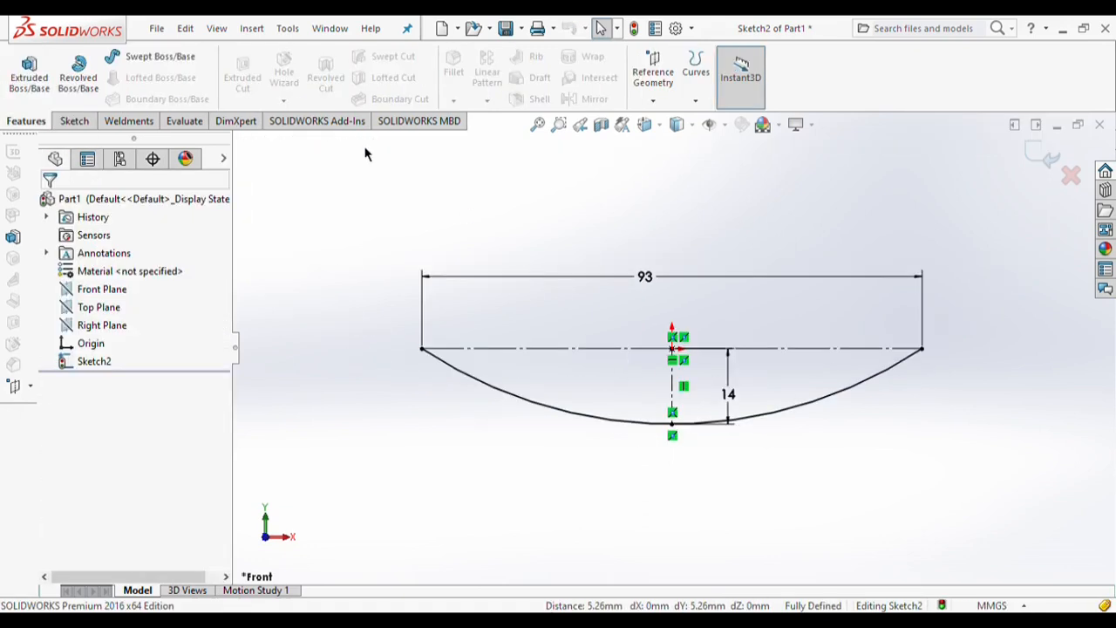
Sketch a small three-point arc starting at the main arc's left endpoint and curling up and inward as an eye
click(74, 120)
click(156, 77)
click(165, 138)
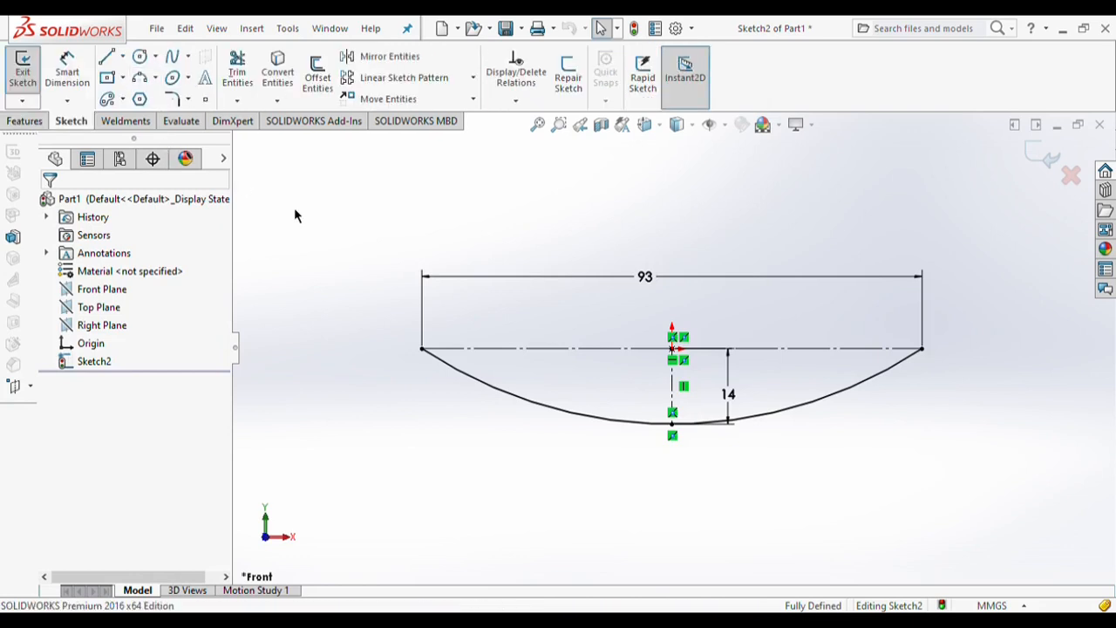
click(424, 350)
scroll(431, 353, down, 3)
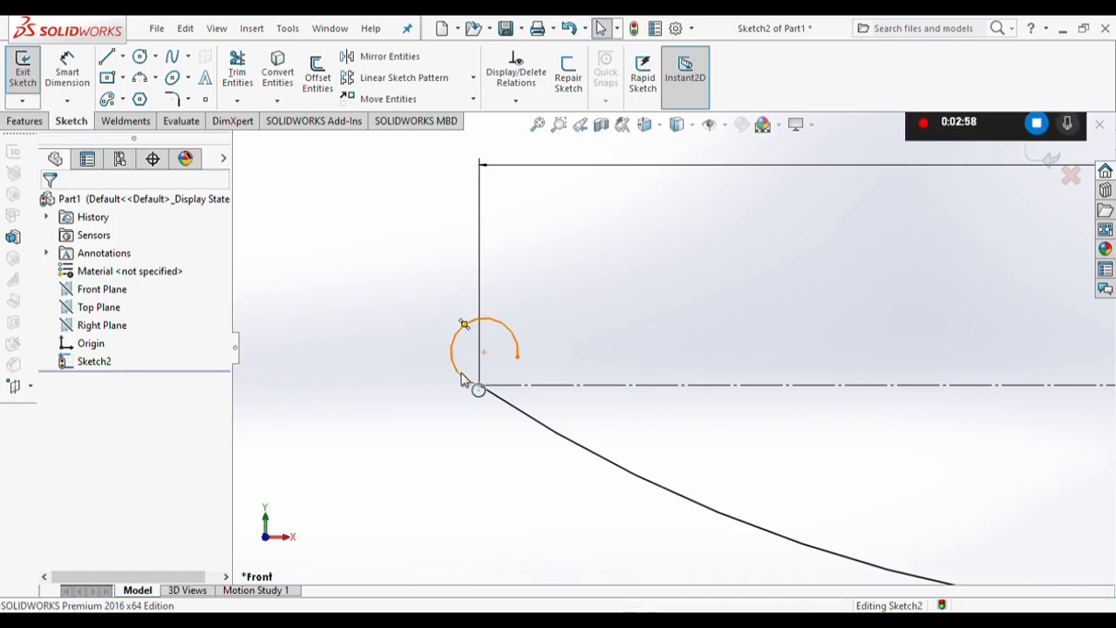
Make the small eye arc tangent to the main arc and set its radius to 2 mm
click(473, 384)
ctrl+click(527, 425)
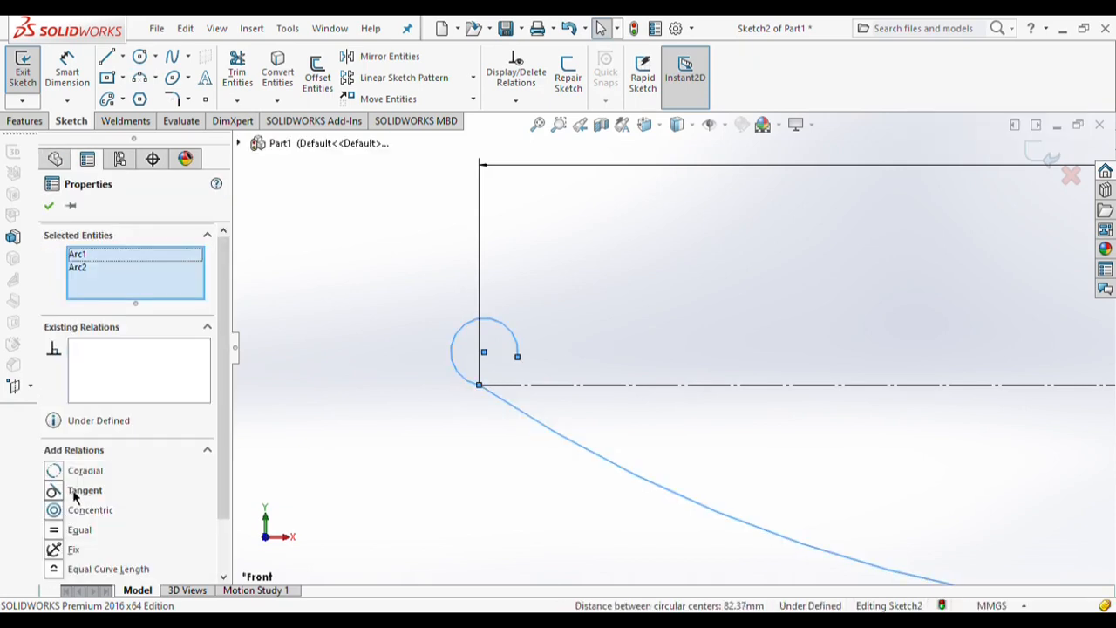
click(83, 490)
click(48, 207)
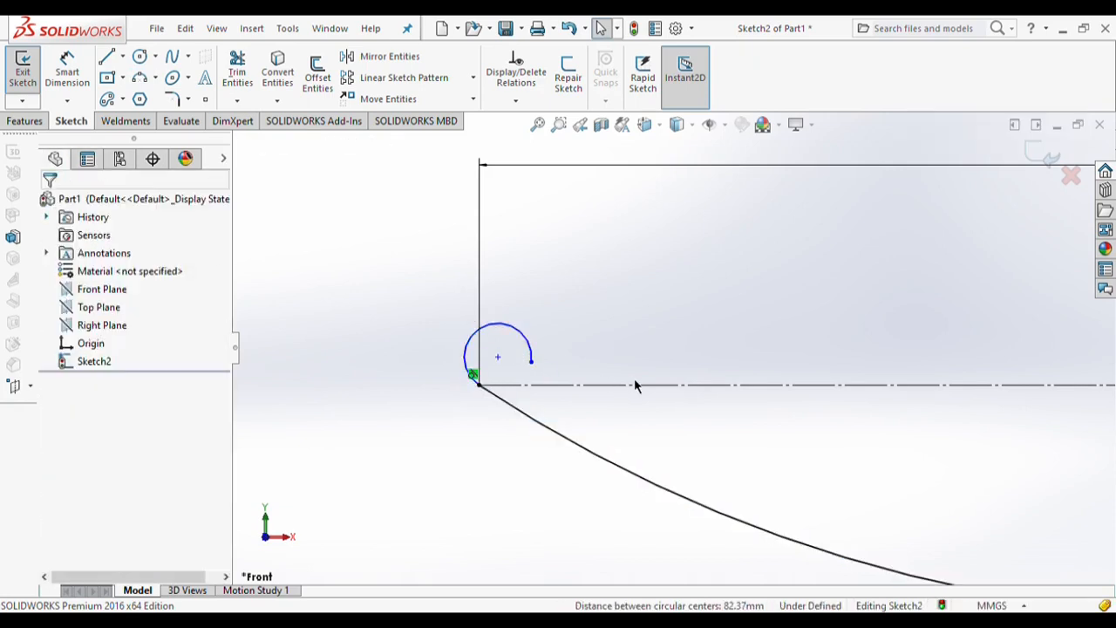
click(67, 72)
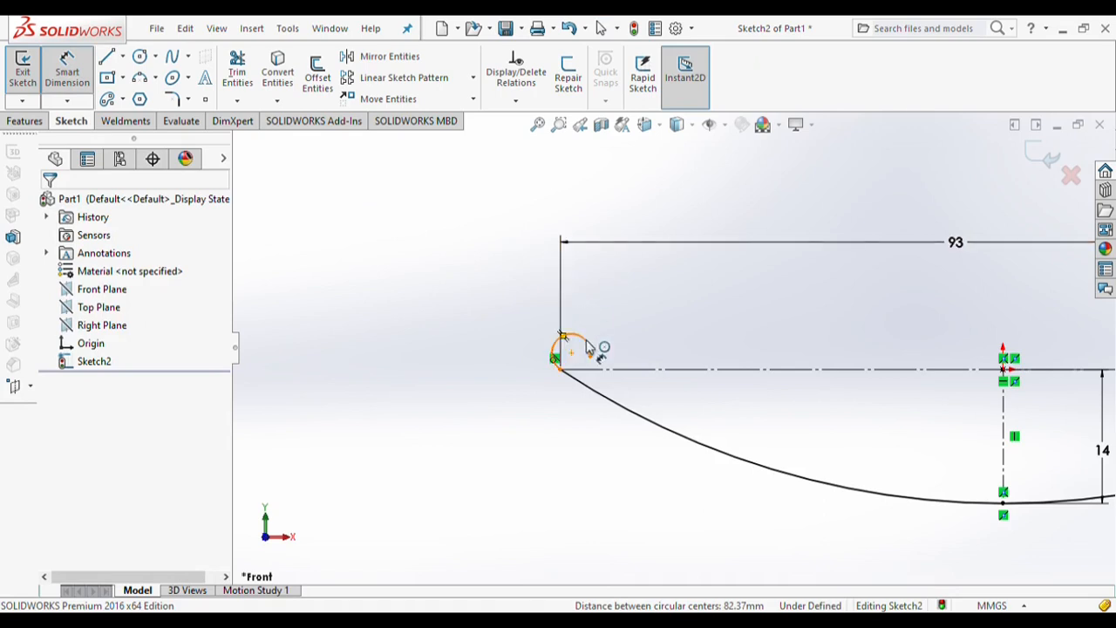
click(586, 343)
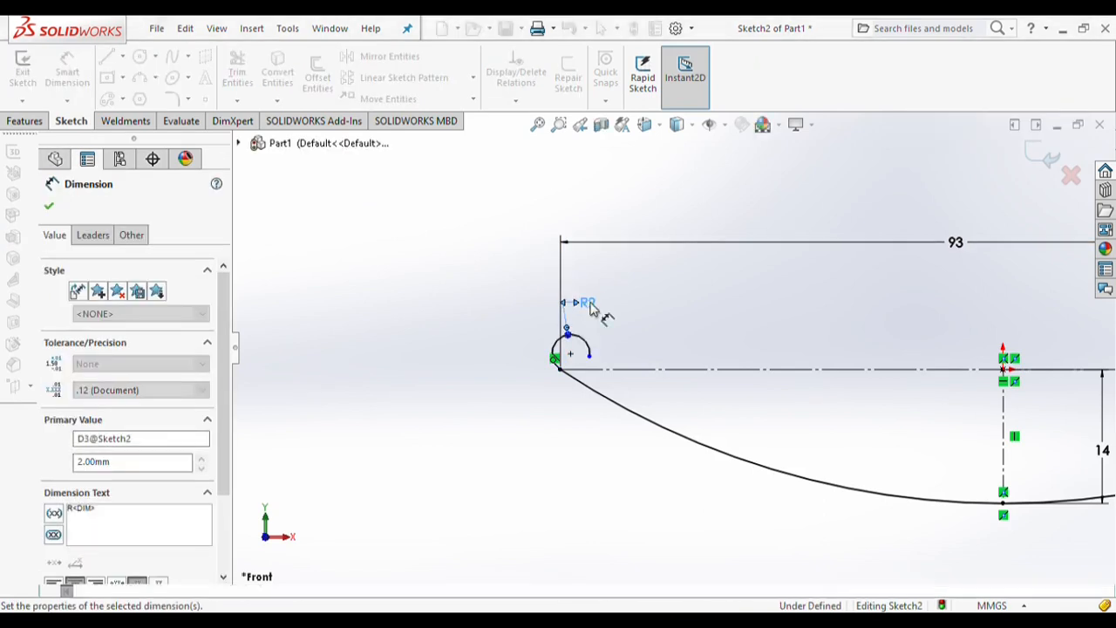
click(49, 207)
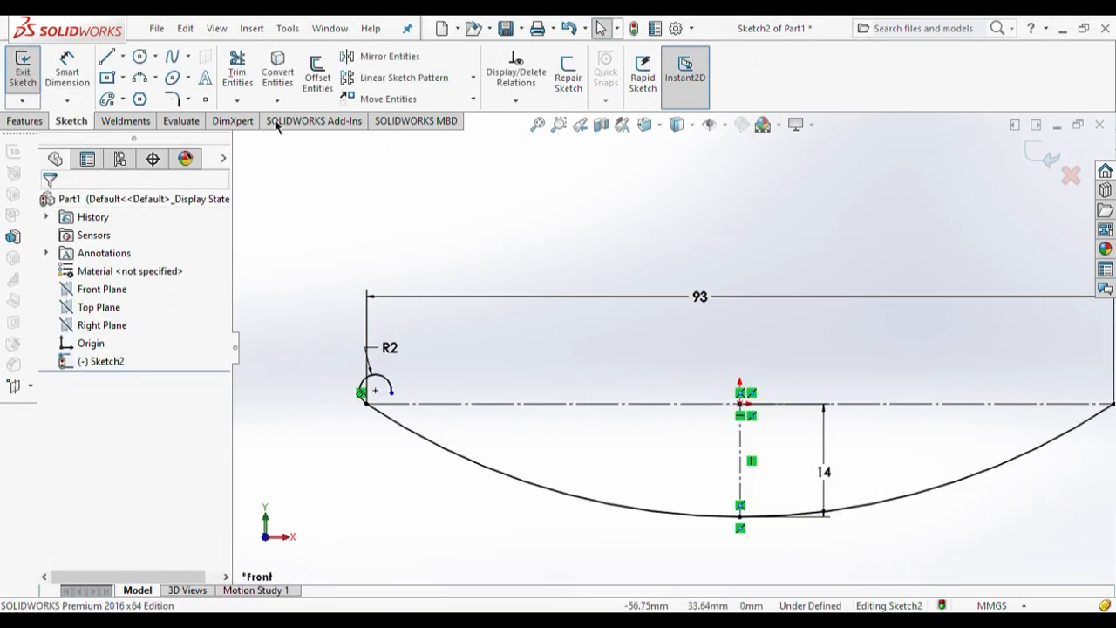
Mirror the eye arc about the vertical centerline to the other end of the main arc
click(389, 56)
click(389, 384)
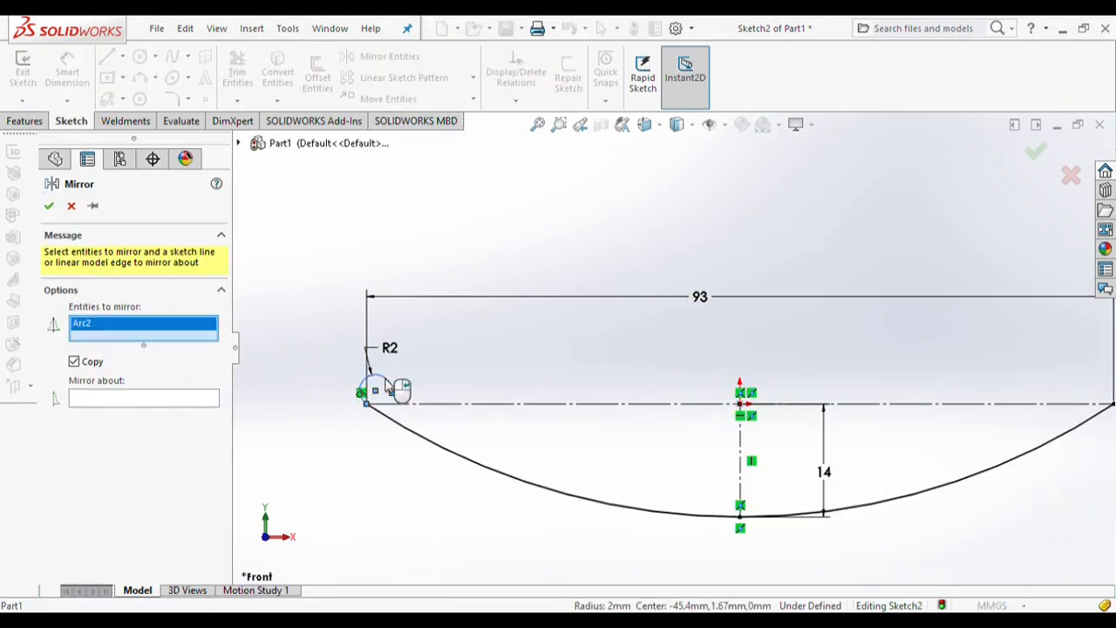
click(740, 491)
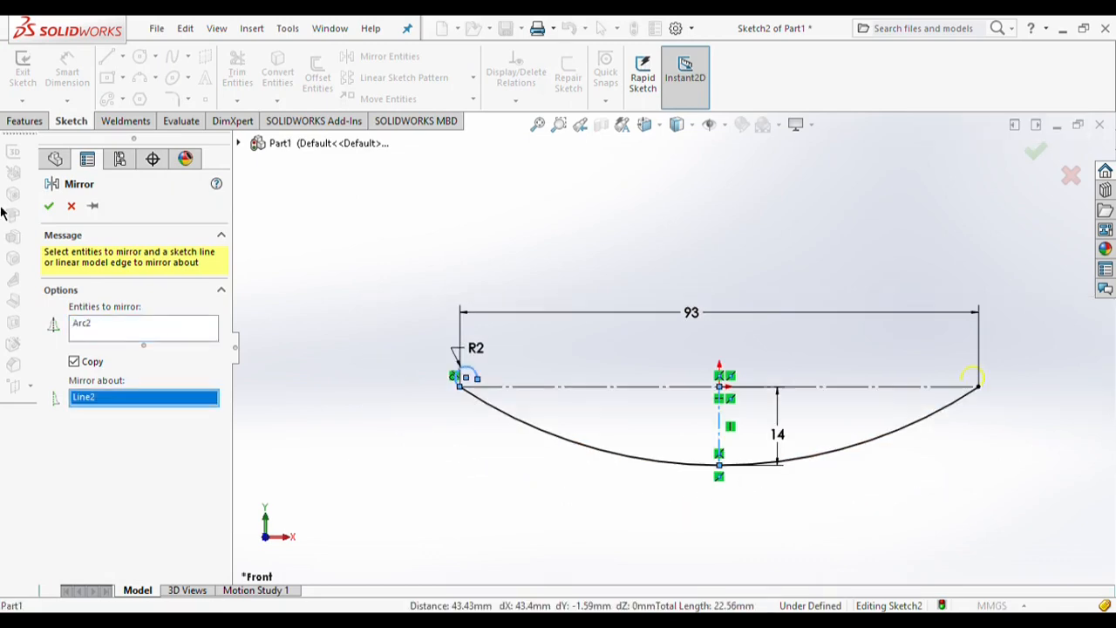
click(49, 207)
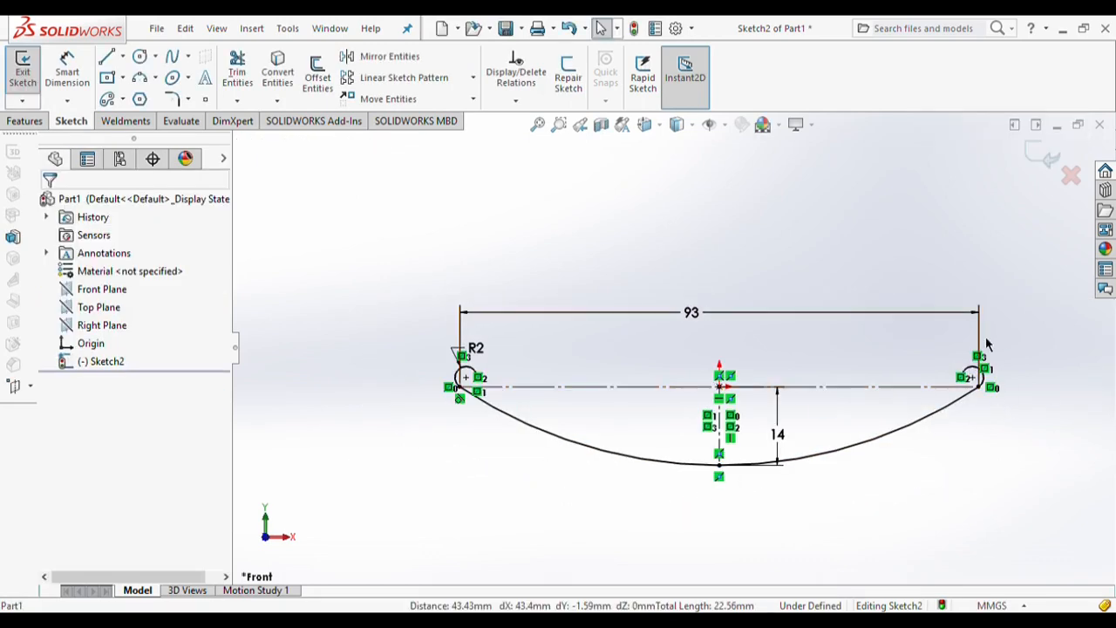
Extrude the open profile as a 2 mm thick thin feature, 7 mm deep with the Mid Plane end condition
click(24, 120)
click(28, 73)
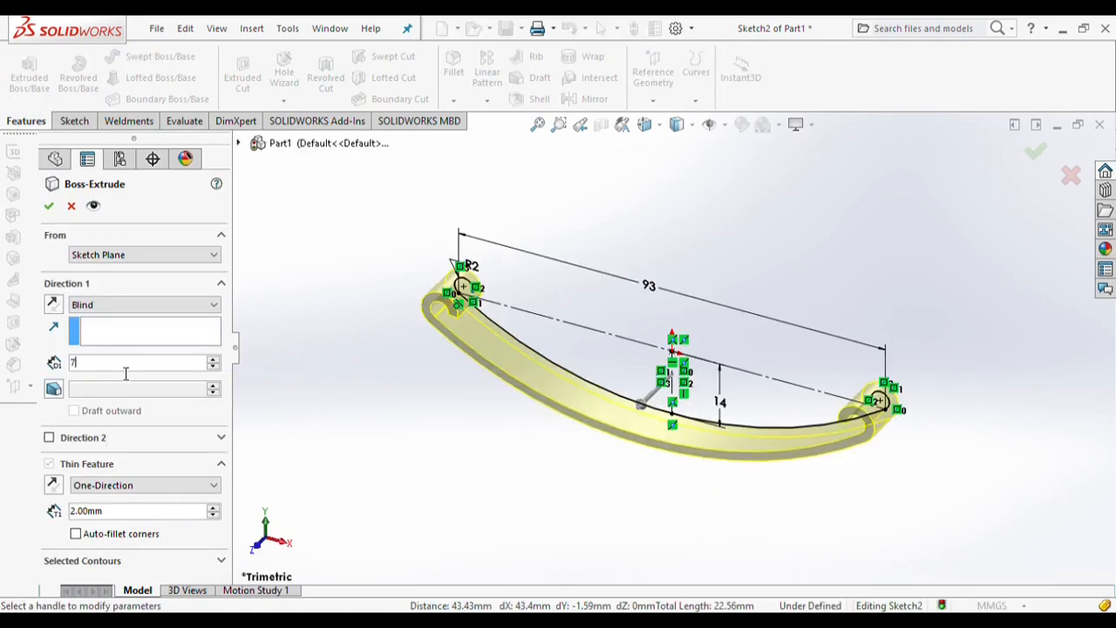
key(Return)
click(109, 307)
click(93, 375)
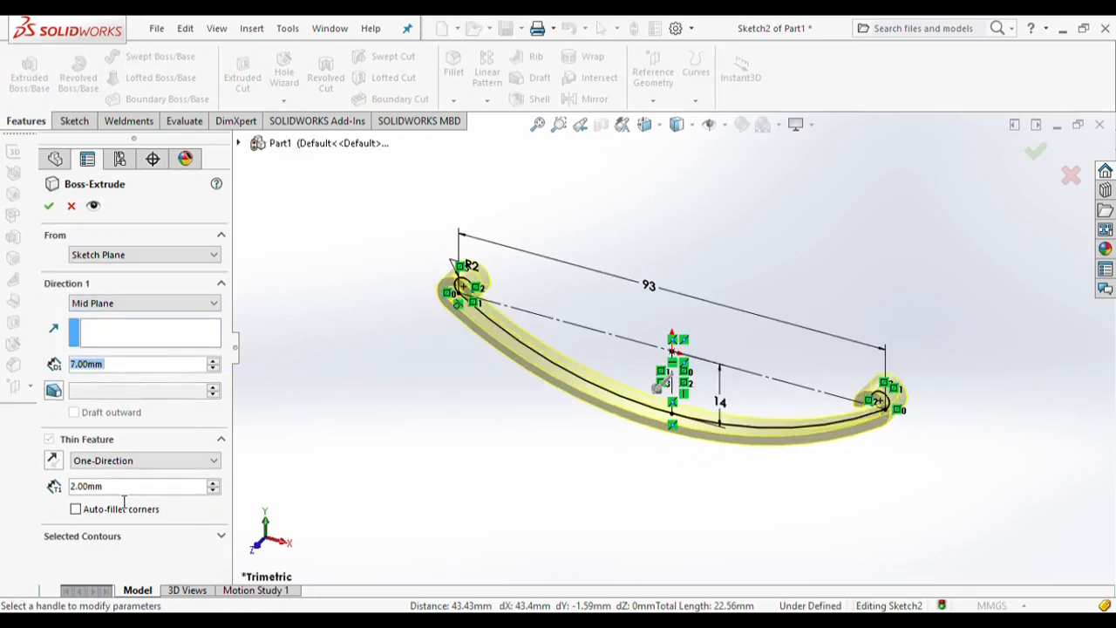
drag(122, 491, 52, 506)
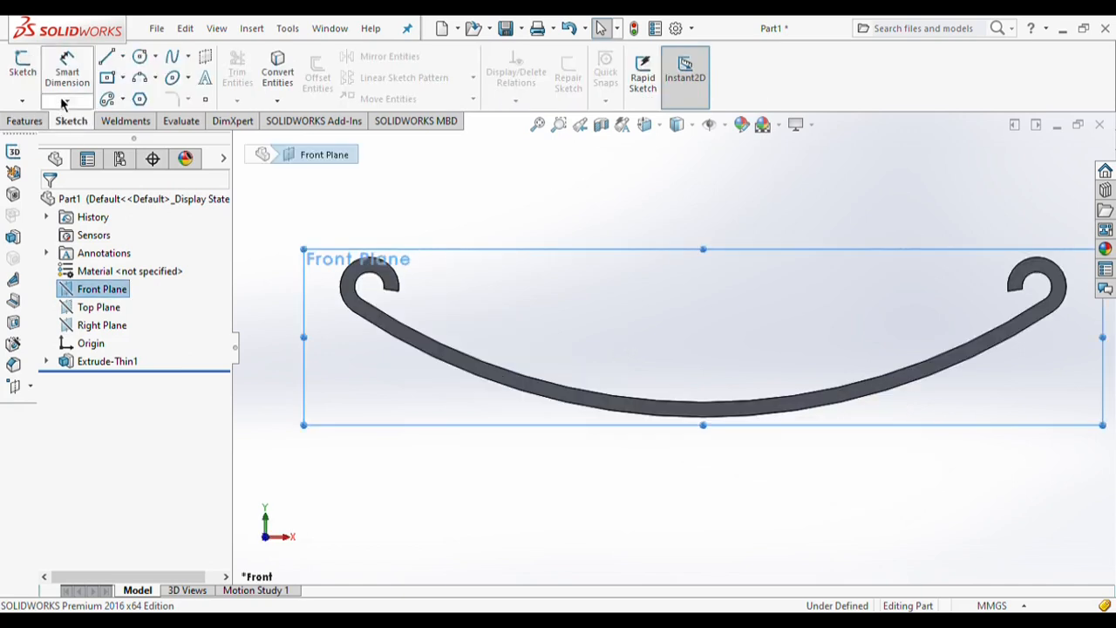
Convert the leaf's lower arc edge into a new sketch on the Front Plane and make it construction geometry
click(23, 65)
click(277, 70)
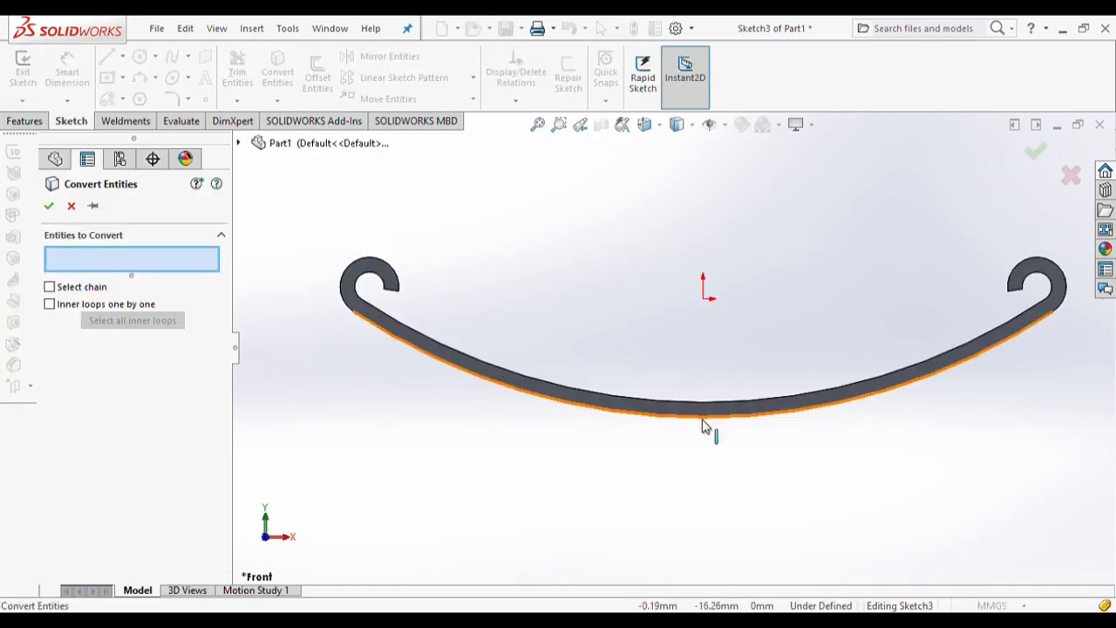
click(704, 425)
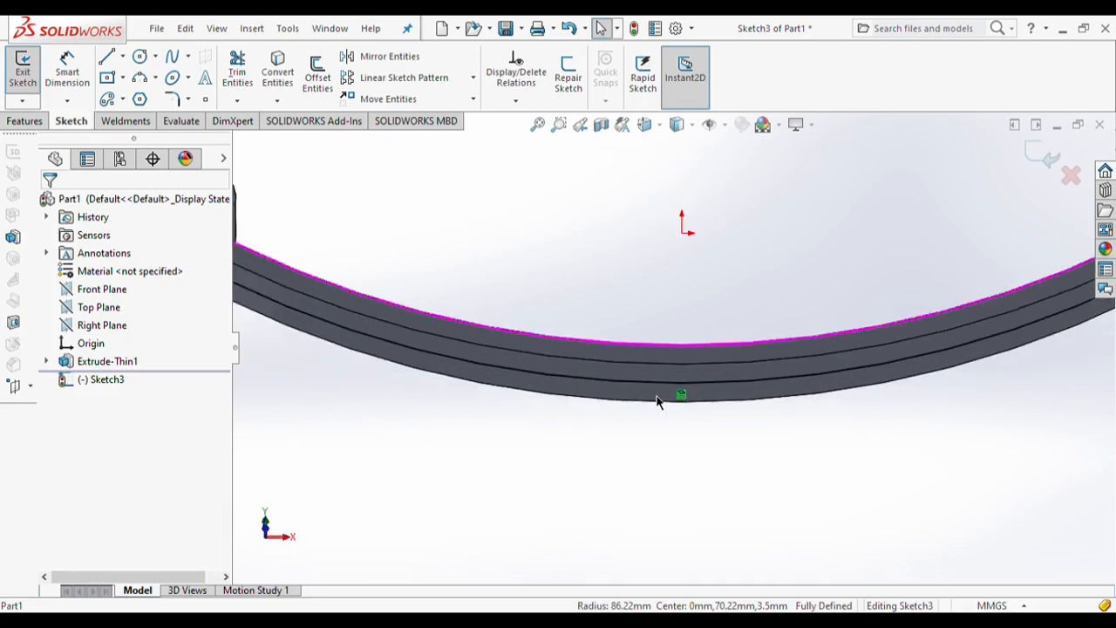
click(591, 381)
click(73, 426)
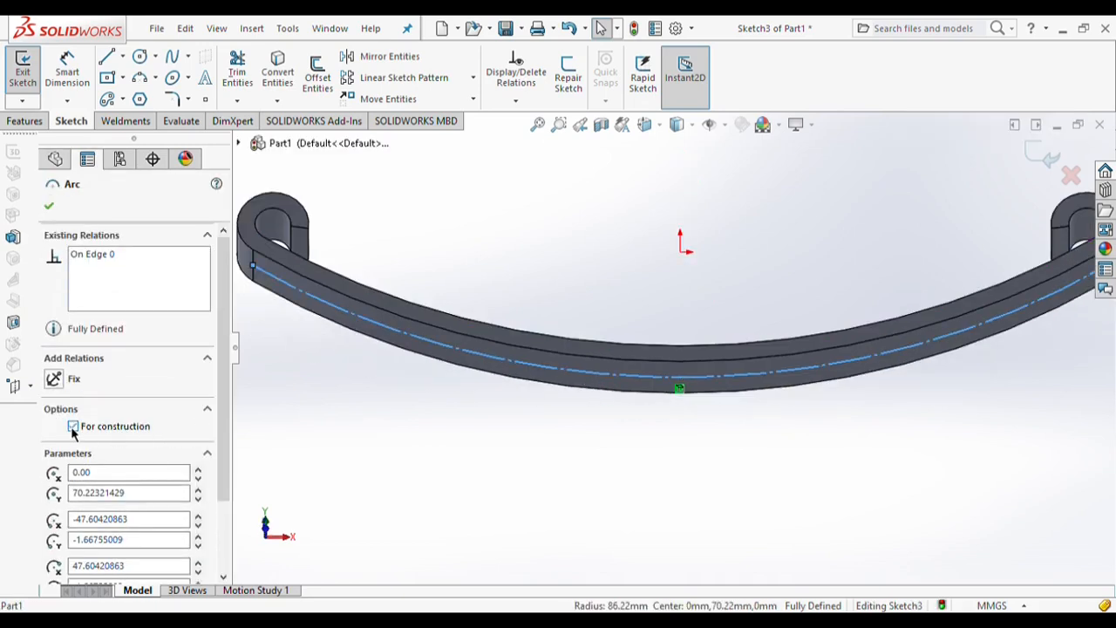
click(48, 206)
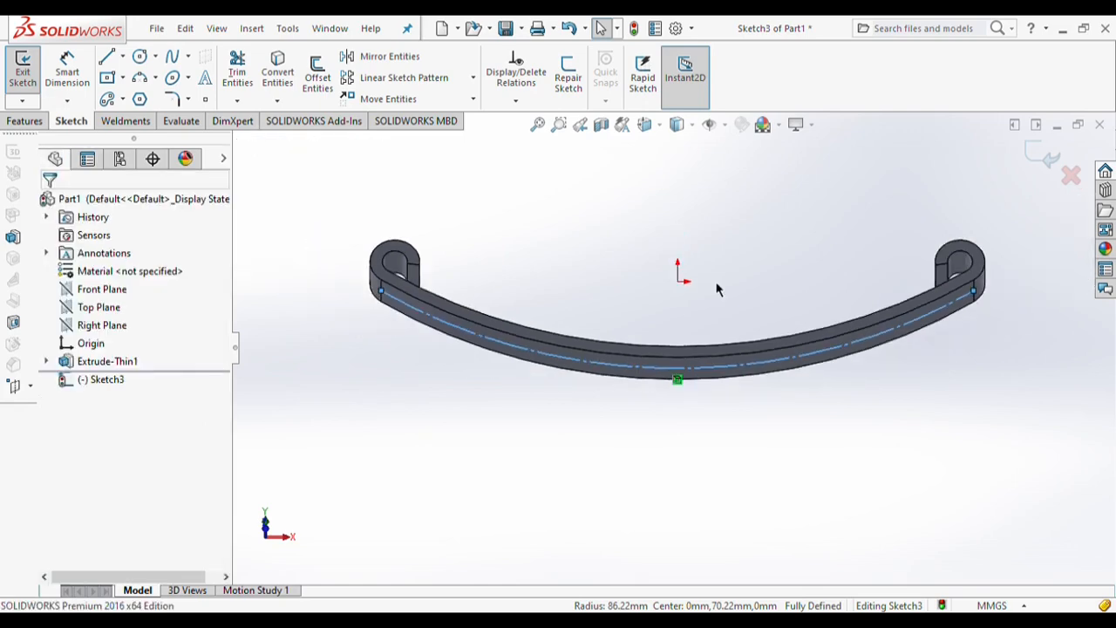
Draw a three-point arc about 88 mm across on the construction arc under the main leaf, stopping short of both its ends
click(139, 77)
scroll(401, 318, down, 1)
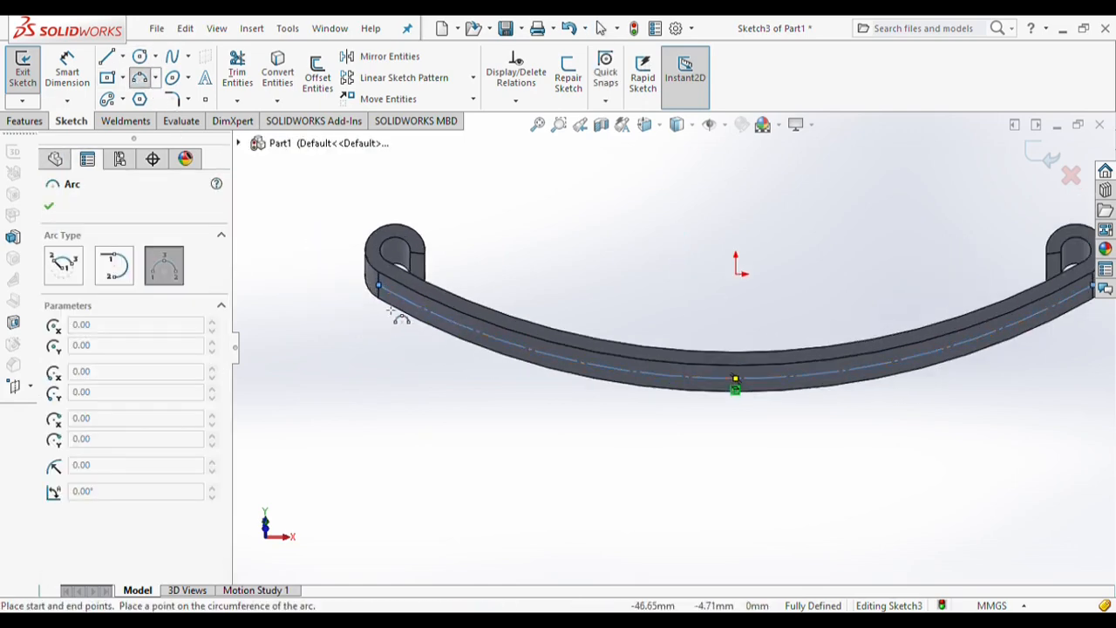
click(416, 308)
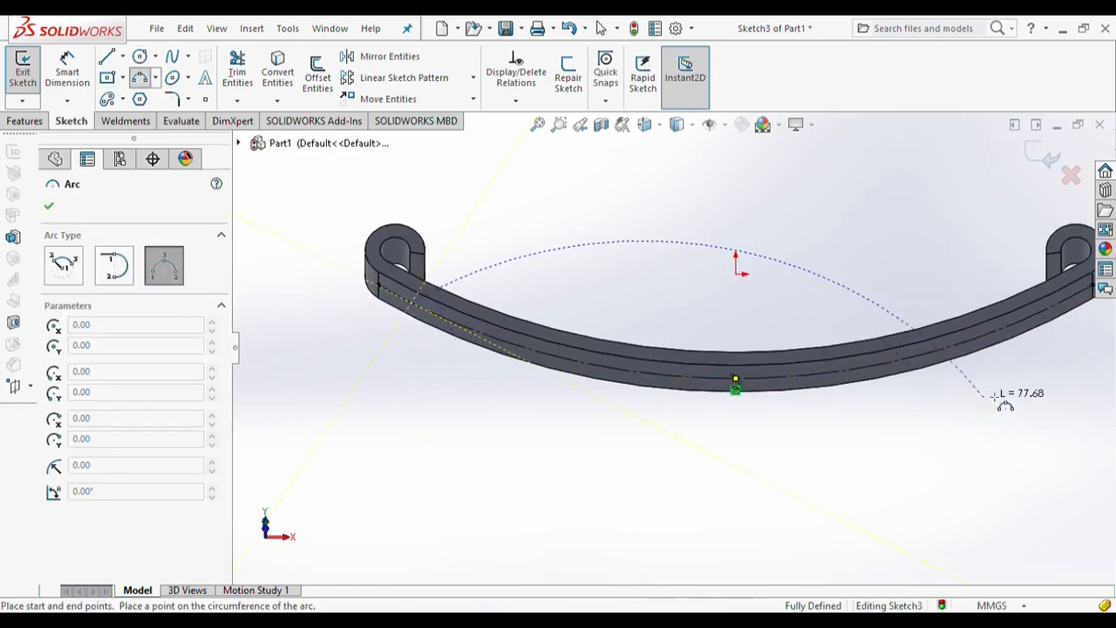
click(1077, 300)
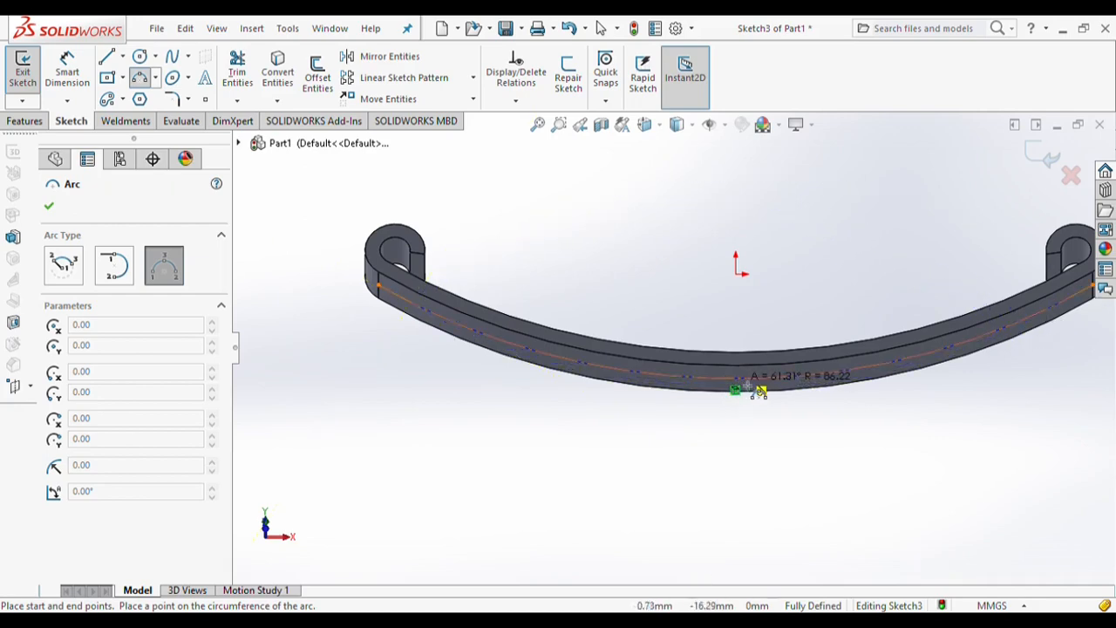
click(747, 385)
scroll(747, 385, down, 1)
scroll(473, 316, up, 1)
key(Escape)
Add a Horizontal relation between the two endpoints of the second leaf's arc
click(359, 282)
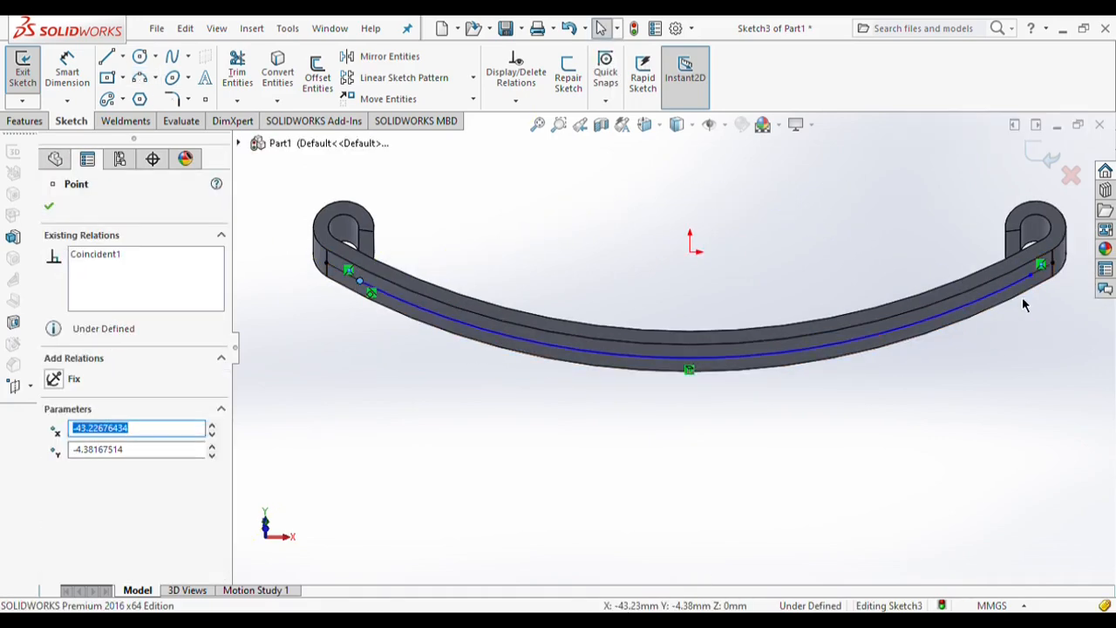
ctrl+click(1029, 277)
click(66, 476)
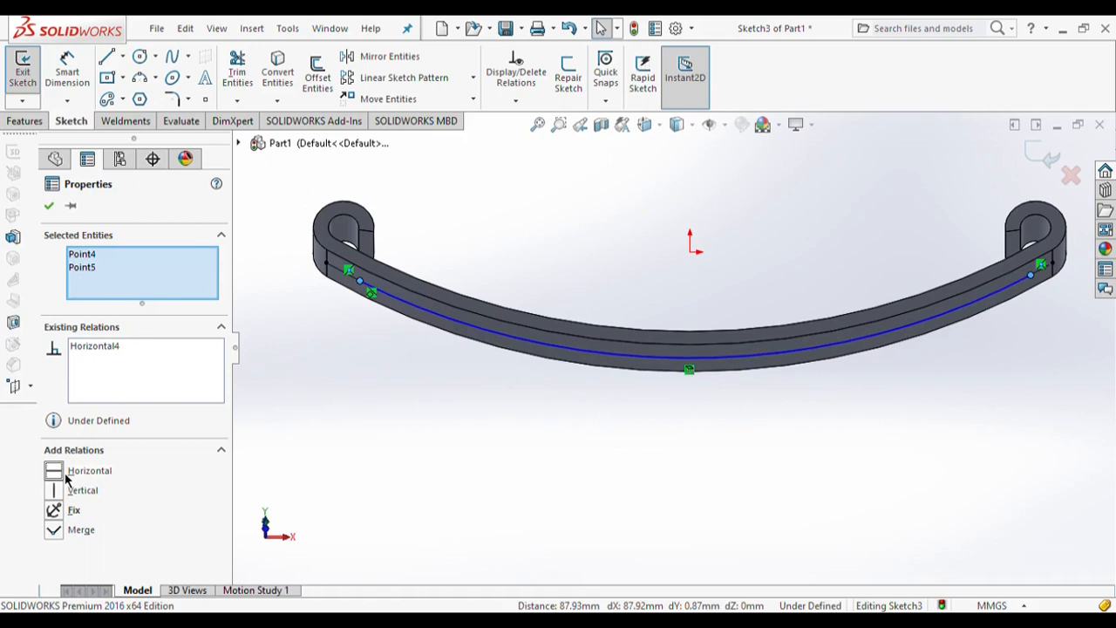
click(48, 207)
scroll(759, 319, down, 1)
scroll(645, 348, up, 1)
Dimension the horizontal gap between the left ends of the construction arc and the second leaf's arc as 3 mm
click(67, 71)
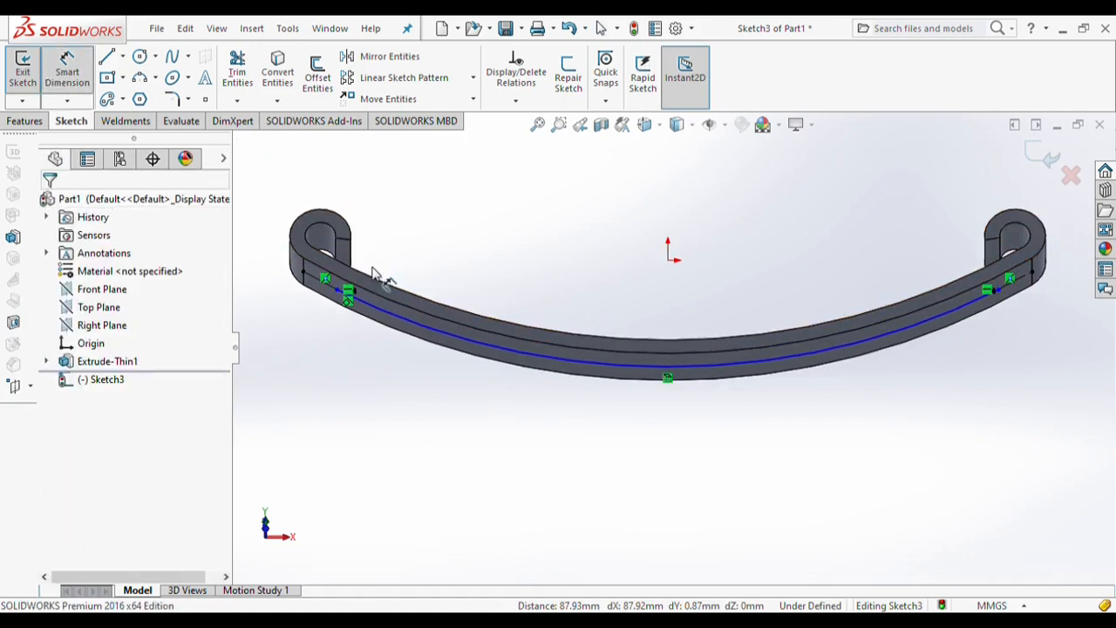
click(303, 273)
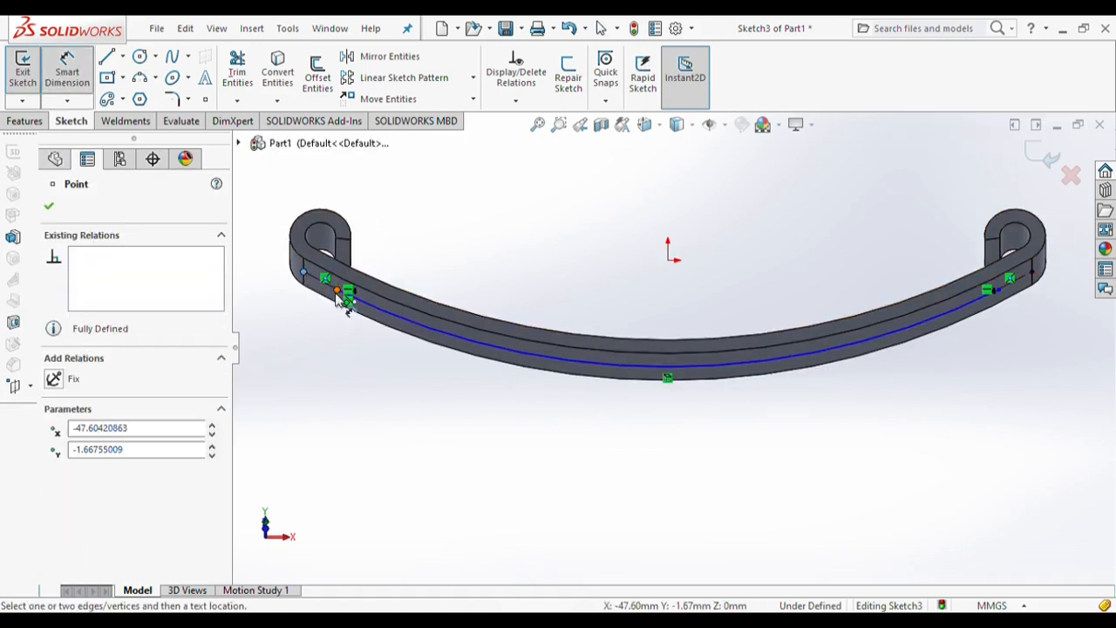
click(337, 287)
click(322, 334)
text(3)
key(Return)
click(48, 206)
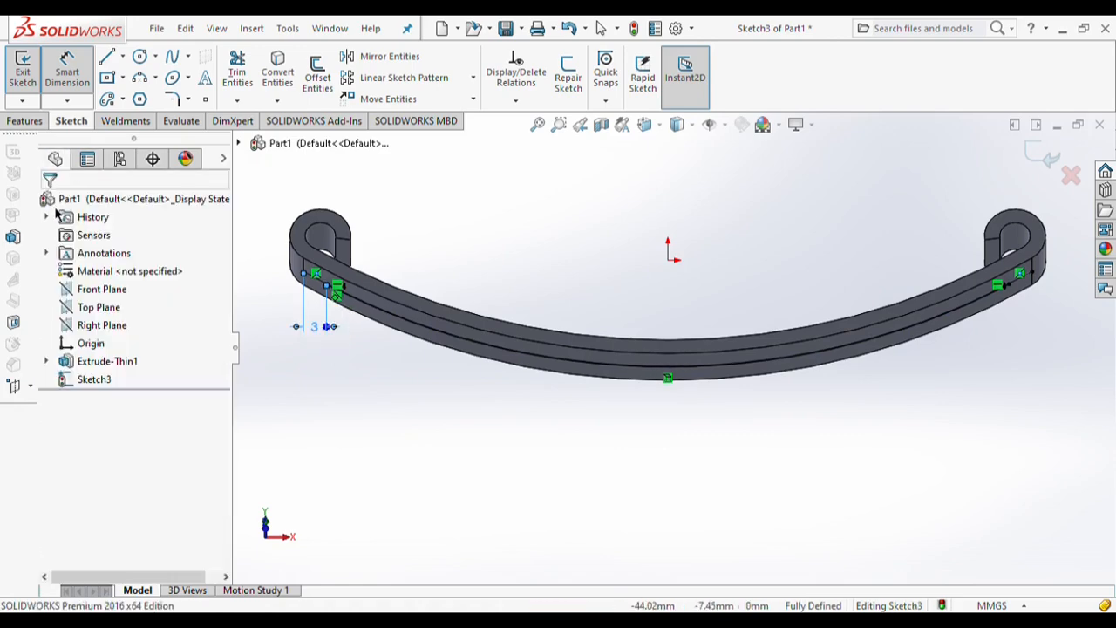
Extrude the second leaf's arc as a 2 mm thin feature, 7 mm deep with Mid Plane, as a separate body
click(35, 126)
click(29, 74)
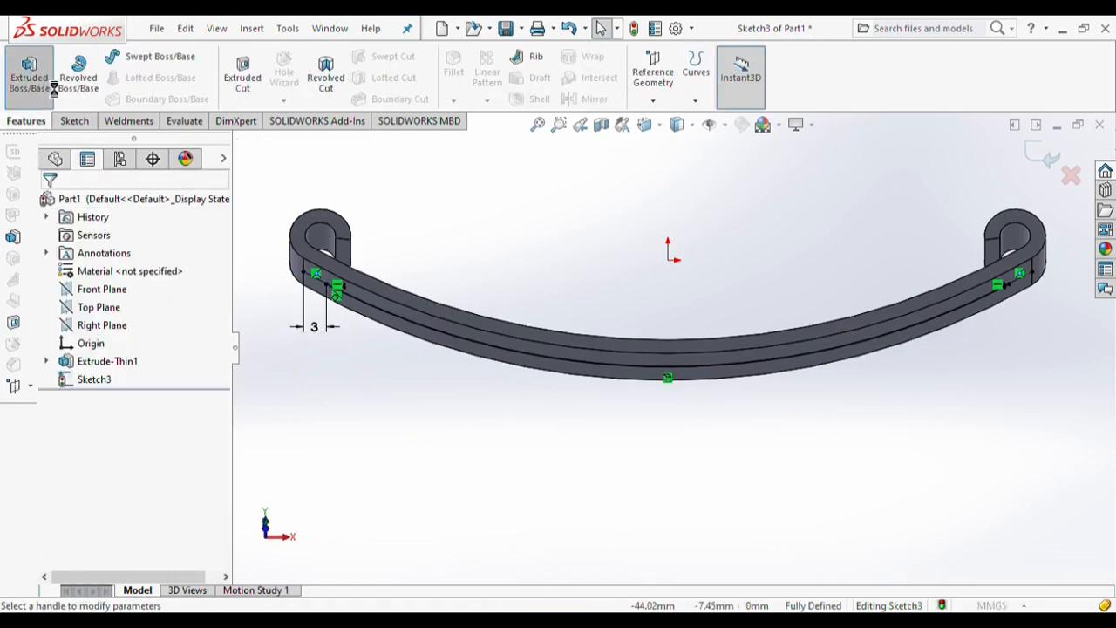
click(140, 302)
click(112, 364)
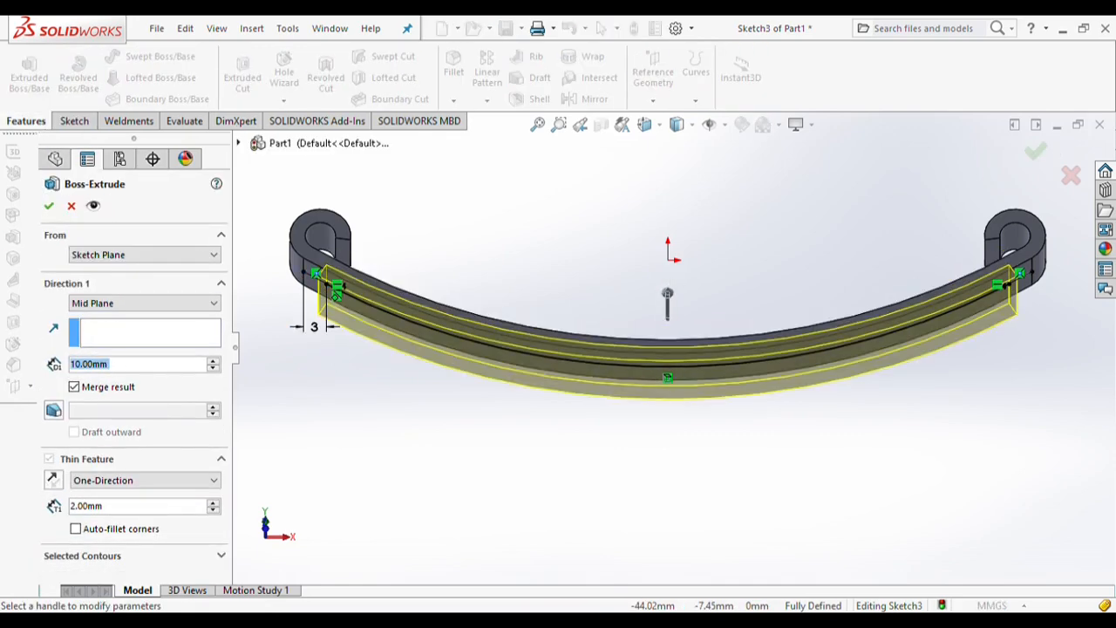
text(7)
key(Return)
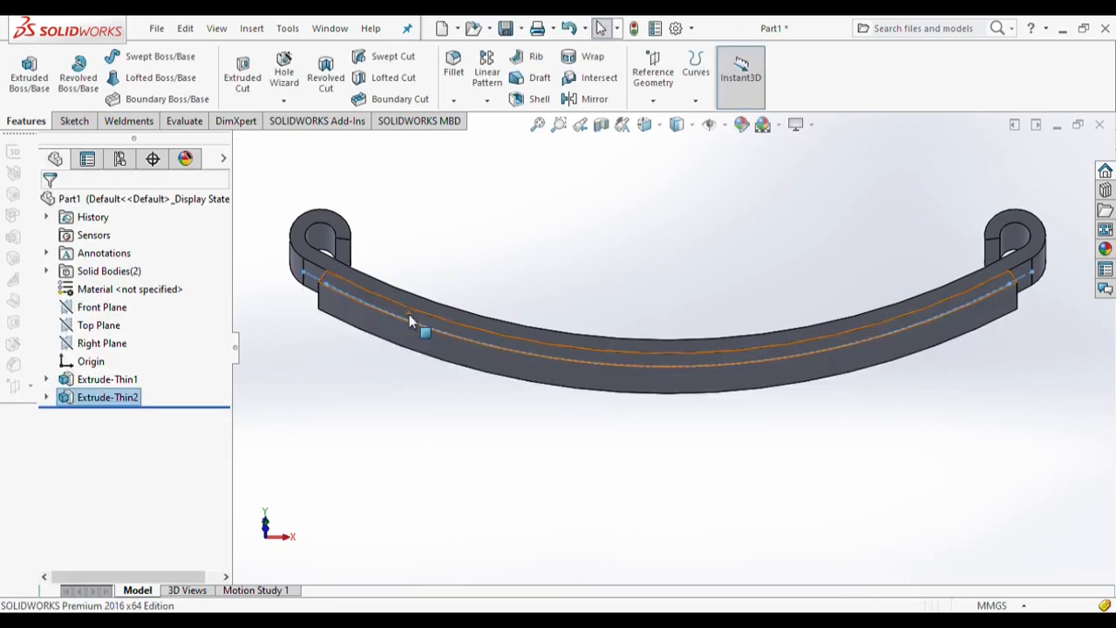
Start a new sketch on the Front Plane and convert the second leaf's lower arc edge into it
key(Down)
key(Down)
scroll(669, 293, up, 1)
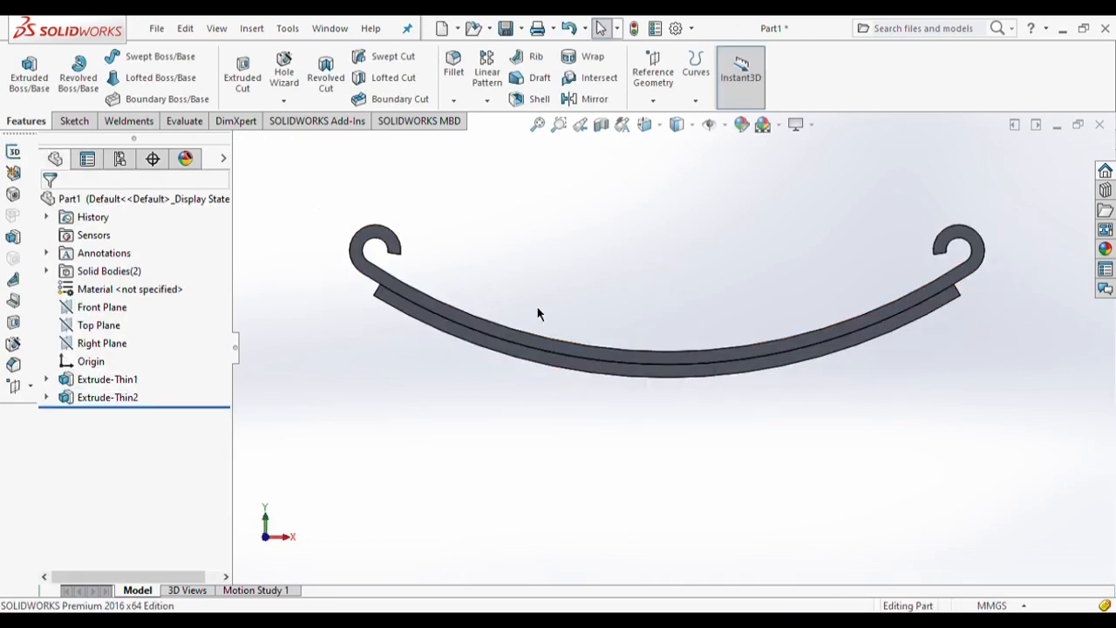
scroll(604, 316, down, 1)
key(Up)
scroll(588, 360, down, 2)
scroll(592, 371, up, 3)
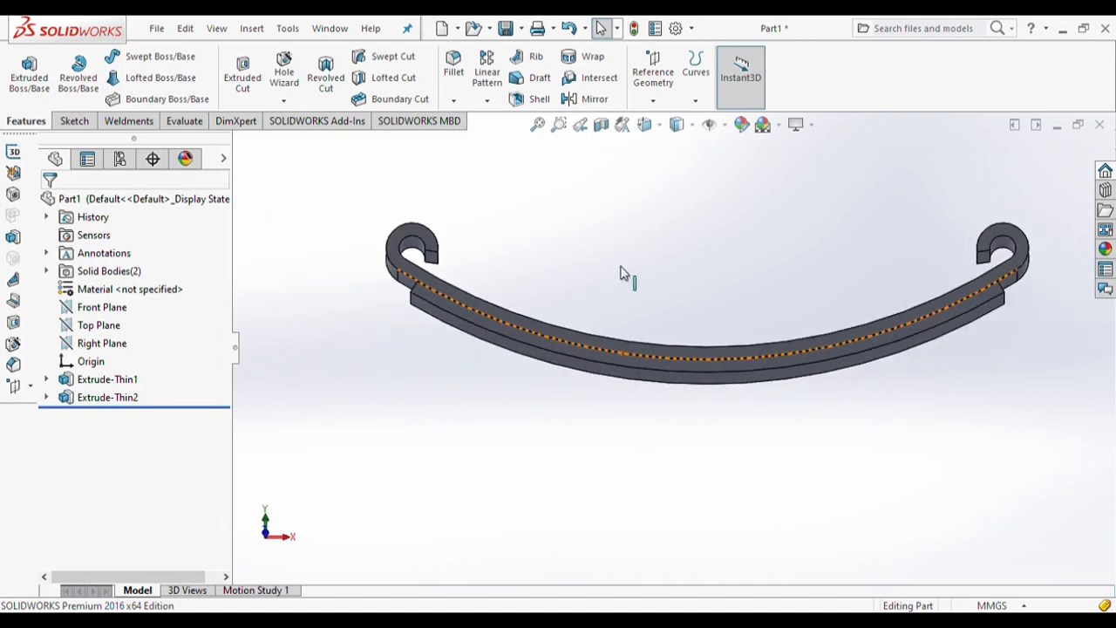
click(74, 121)
click(97, 307)
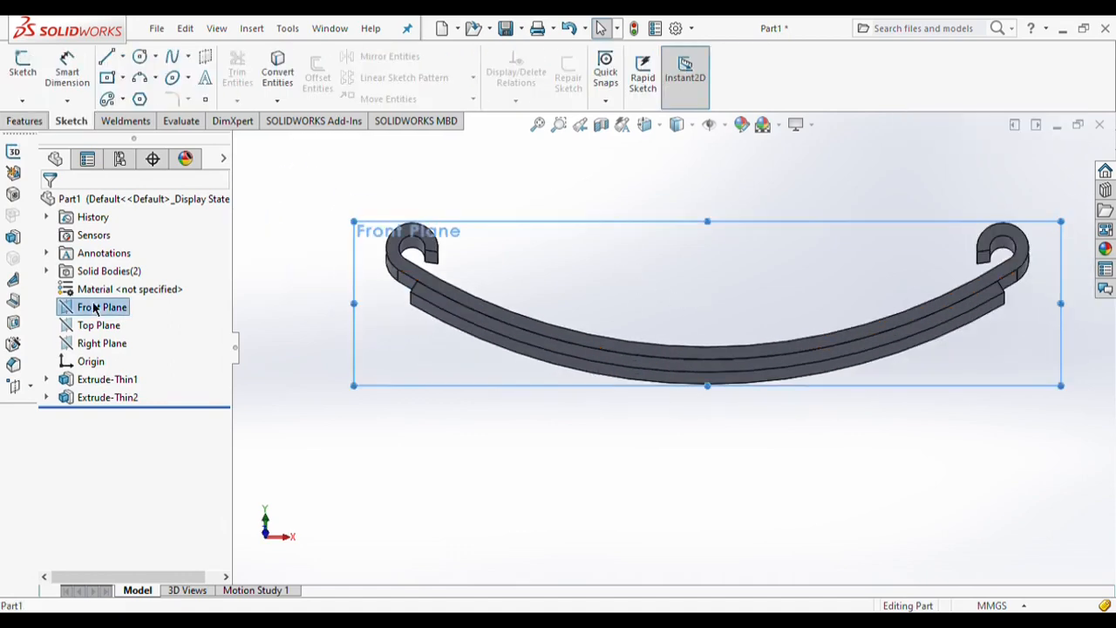
click(22, 65)
click(277, 70)
click(562, 361)
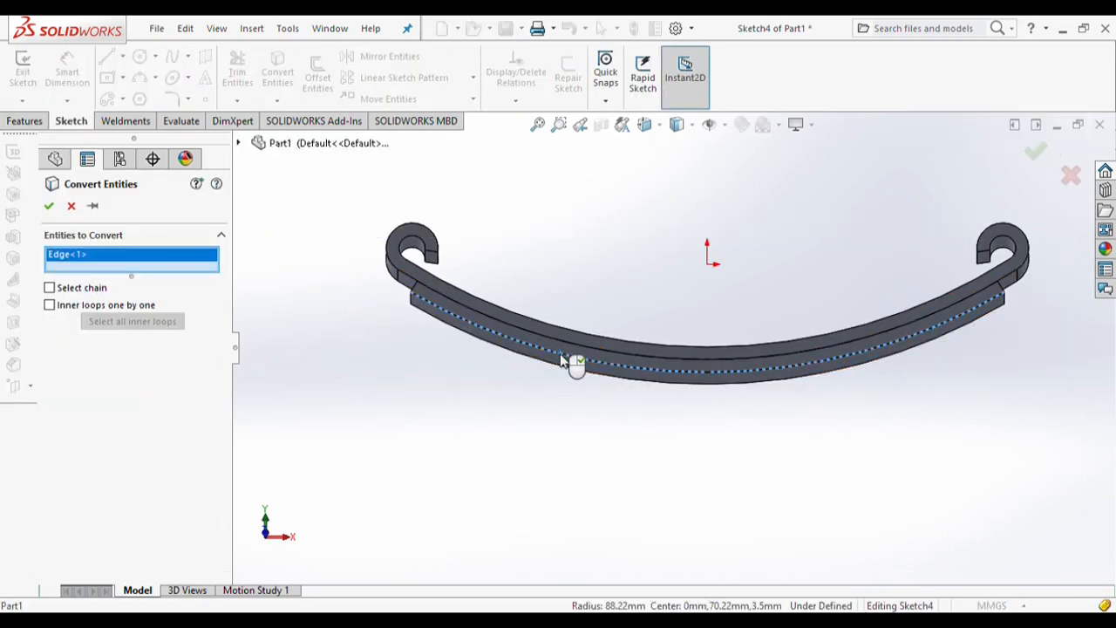
click(49, 206)
Make the arc converted from the second leaf's lower edge construction geometry
click(140, 76)
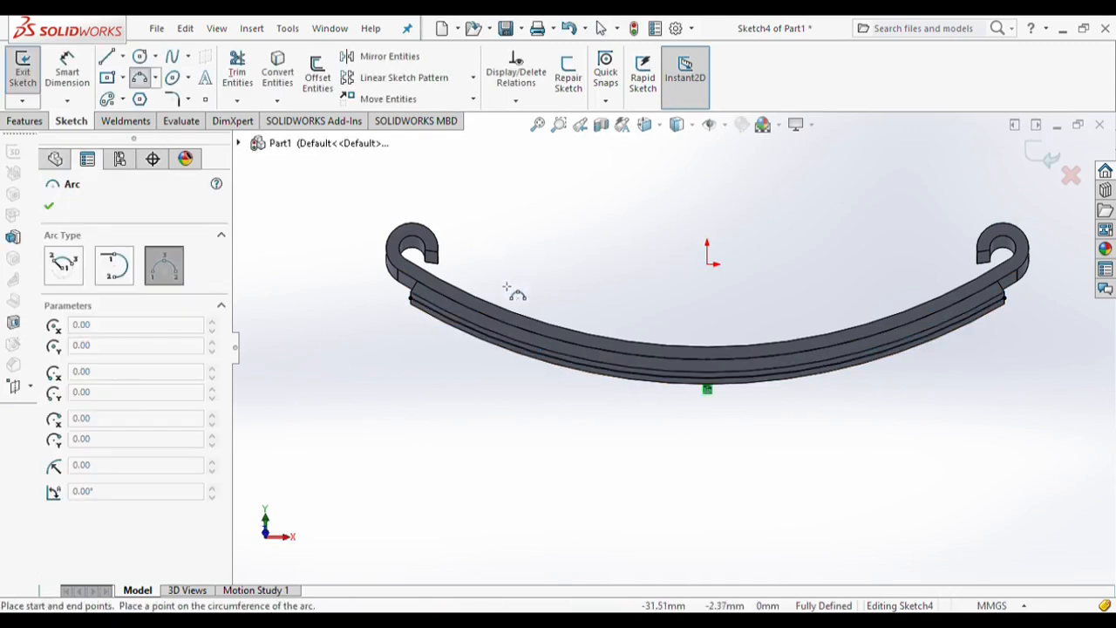
scroll(433, 289, down, 2)
key(Escape)
click(431, 324)
click(73, 426)
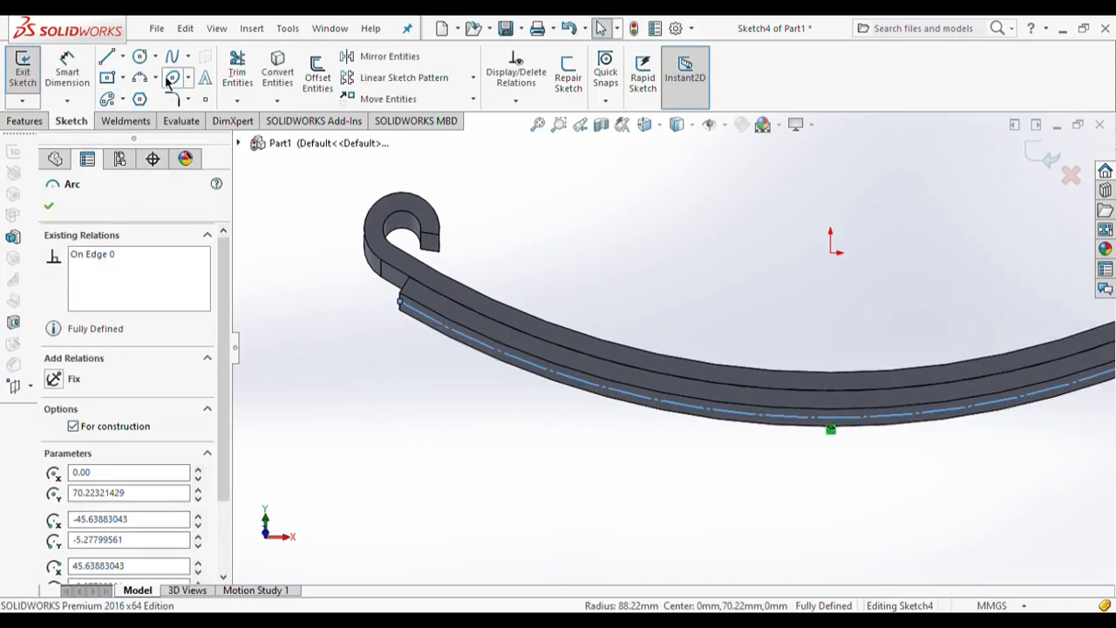
Draw a three-point arc about 82 mm across on the second leaf's construction arc, stopping short of both ends
click(139, 76)
scroll(959, 366, up, 3)
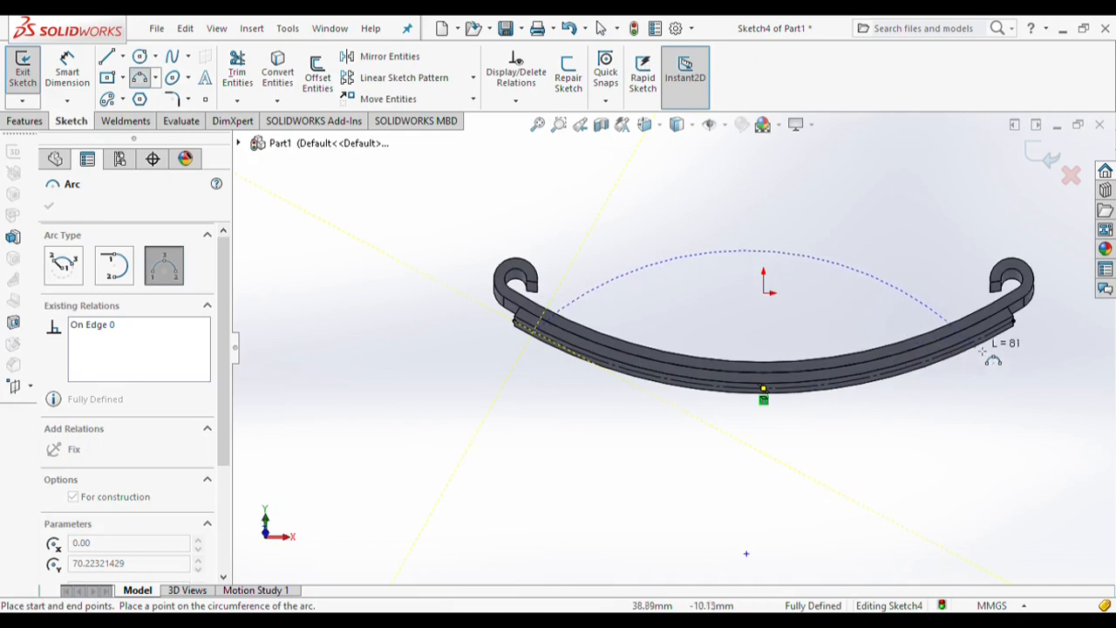
click(787, 399)
scroll(785, 401, down, 2)
key(Escape)
Add a Horizontal relation between the two endpoints of the third leaf's arc
click(1020, 326)
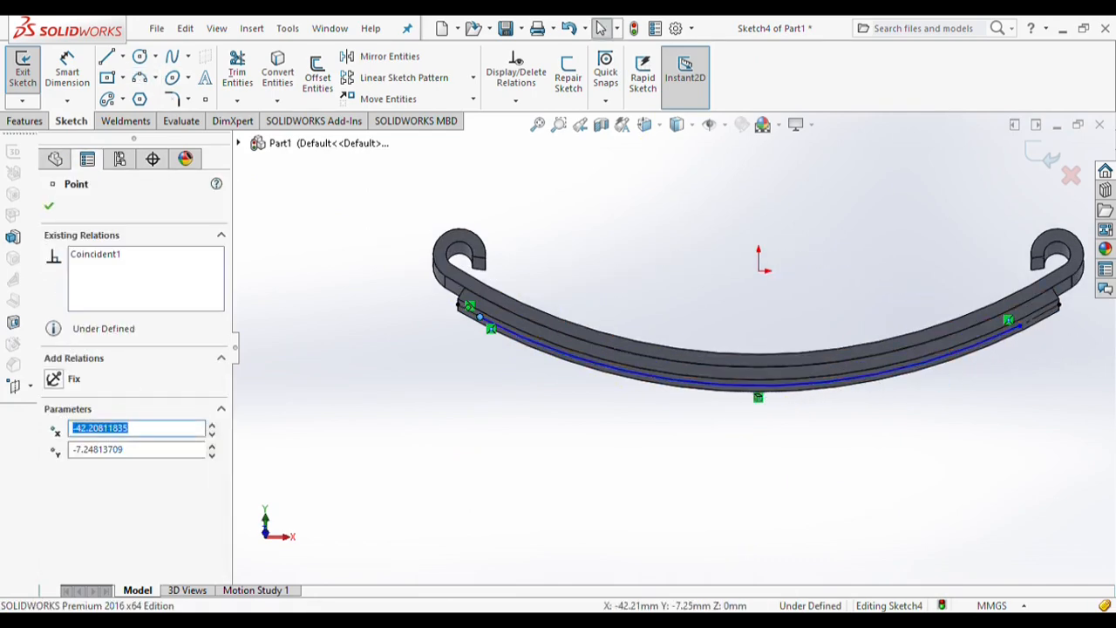
ctrl+click(1020, 326)
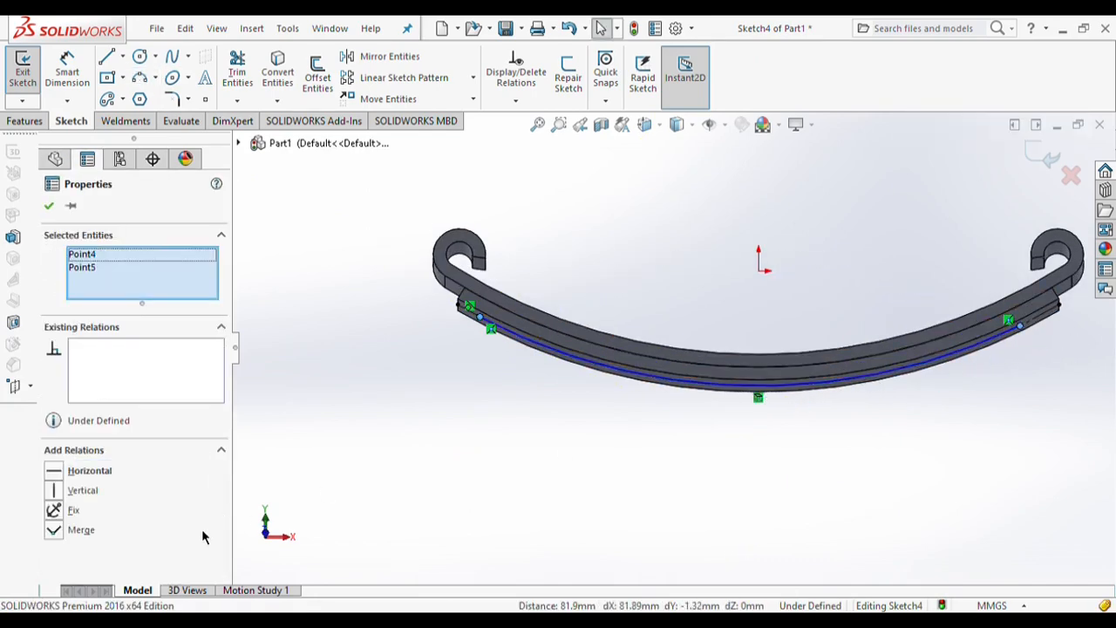
click(90, 471)
click(49, 208)
Dimension the horizontal gap between the left ends of the construction arc and the third leaf's arc as 5 mm
click(67, 70)
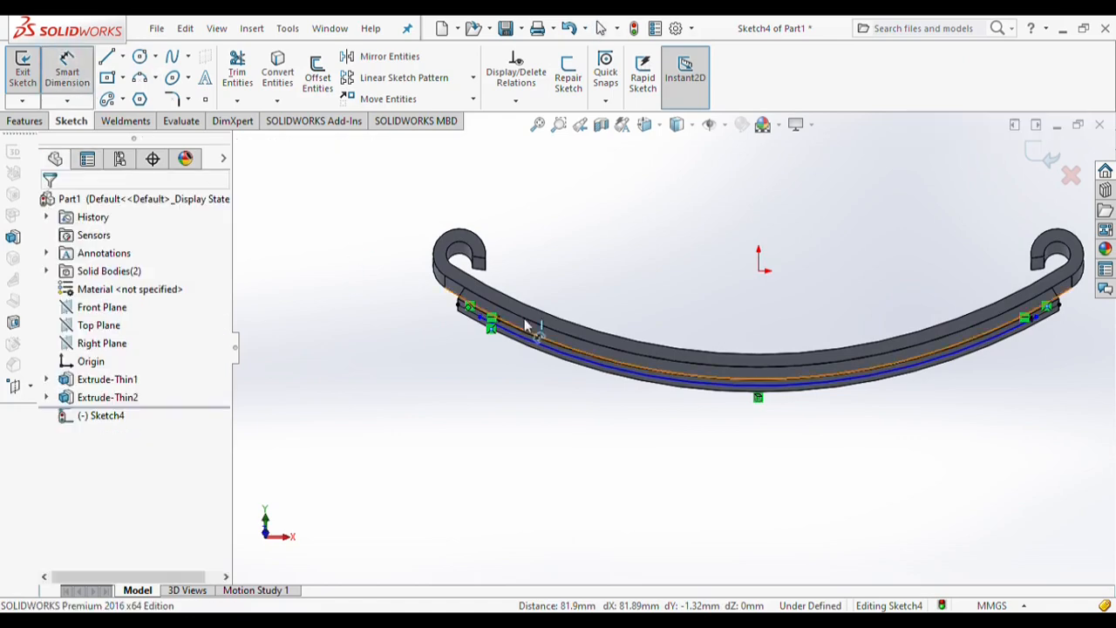
scroll(459, 307, down, 2)
click(457, 303)
click(493, 324)
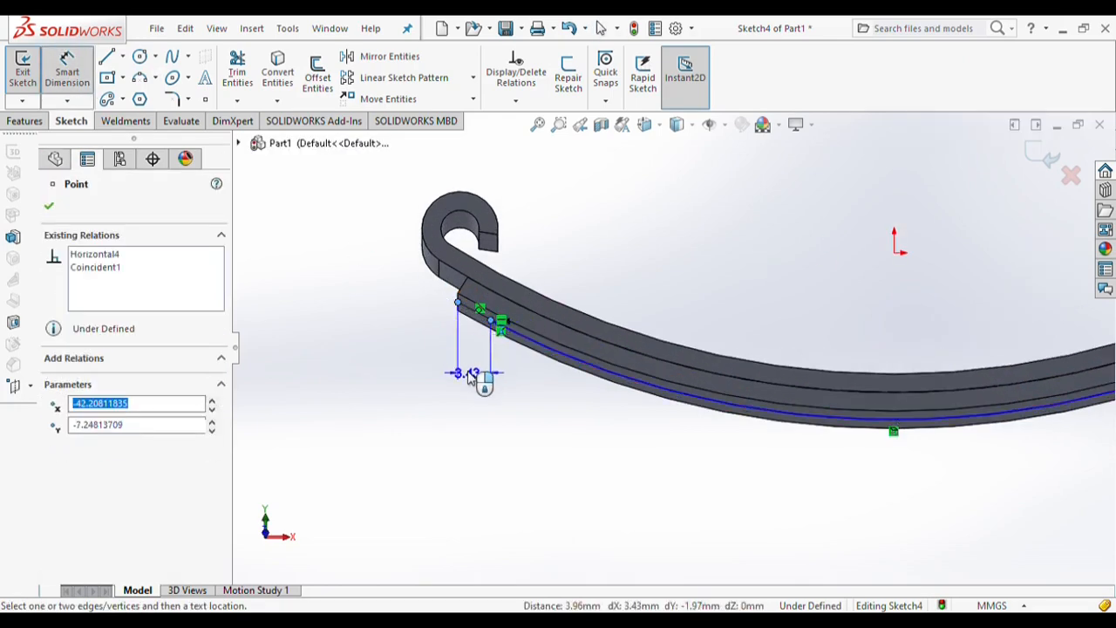
click(473, 373)
text(5)
key(Return)
click(49, 208)
Extrude the third leaf's arc as a 2 mm thin feature, 7 mm deep with Mid Plane, as a separate body
click(28, 123)
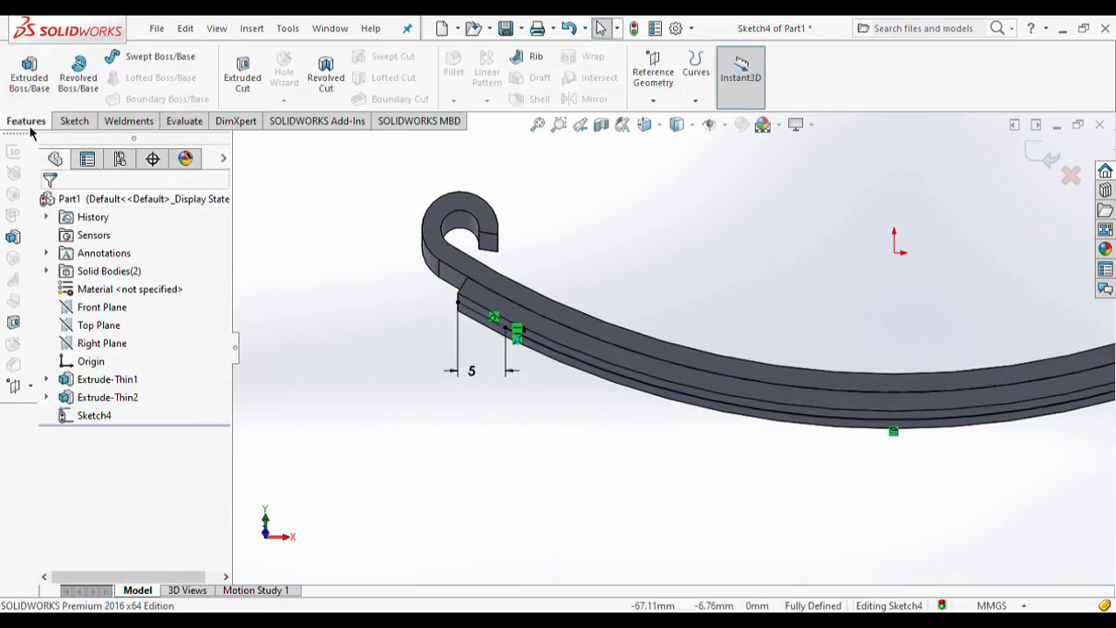
click(29, 74)
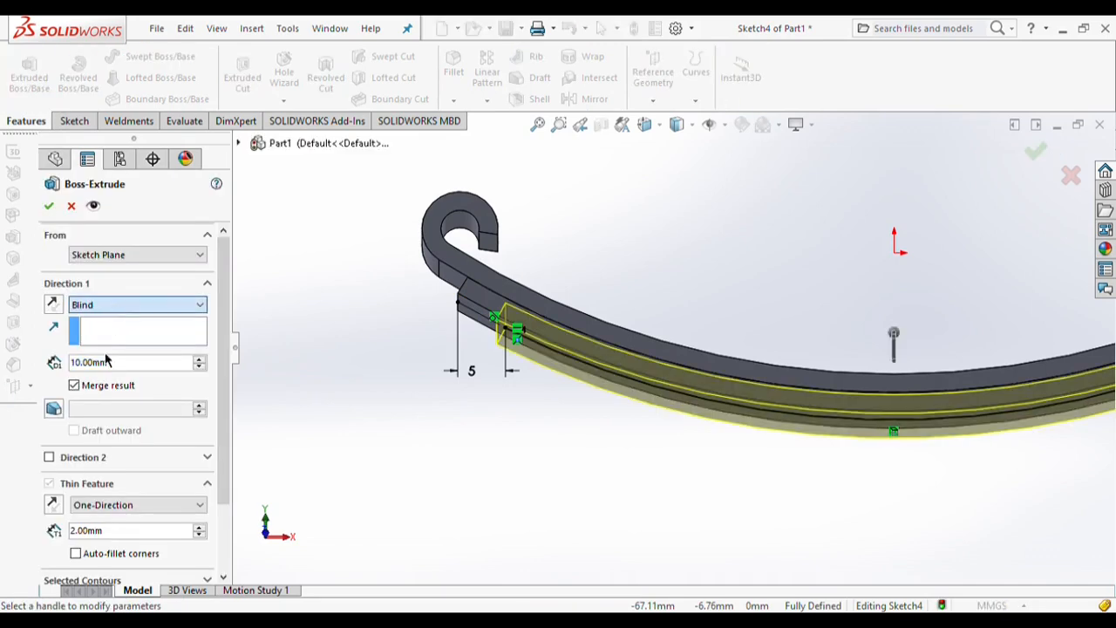
text(7)
key(Return)
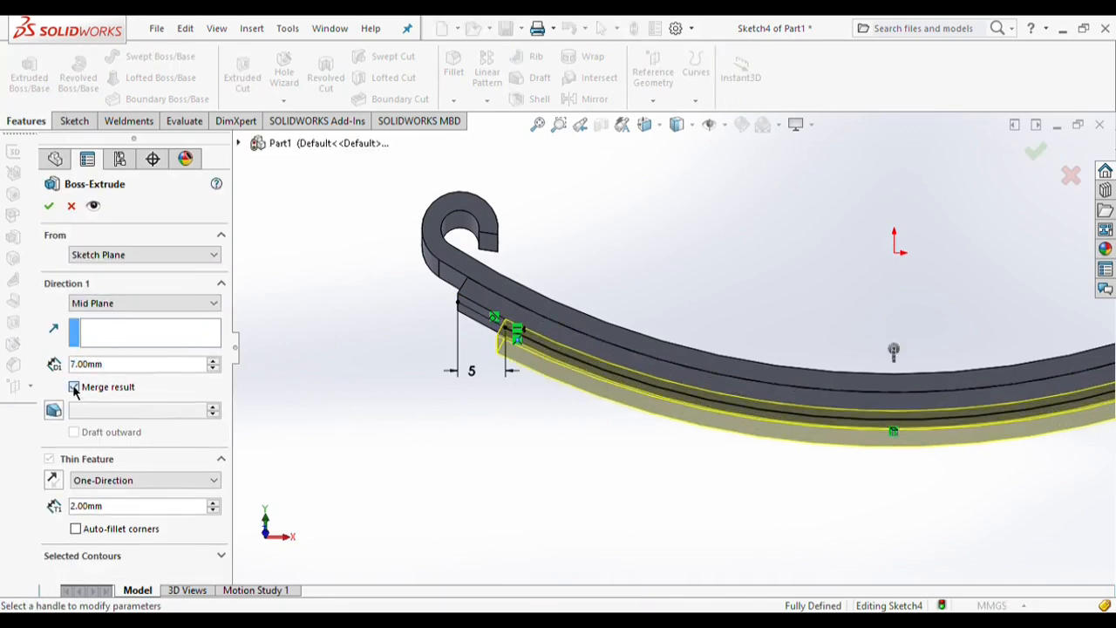
click(48, 206)
Convert the third leaf's lower arc edge into a new sketch on the Front Plane and make it construction geometry
scroll(697, 331, up, 3)
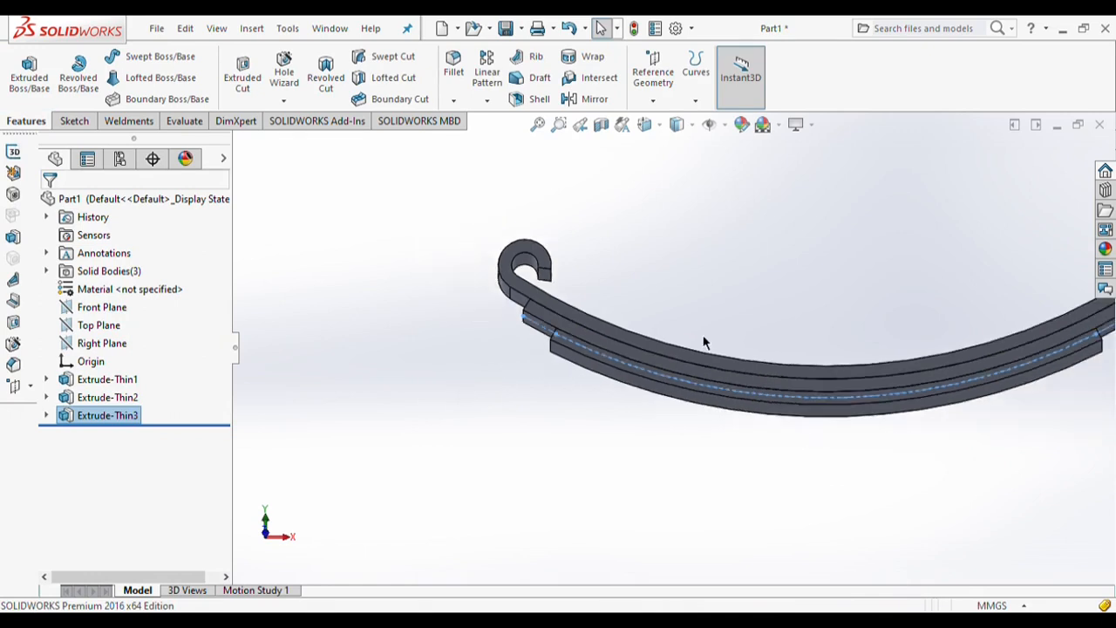
key(ctrl+1)
scroll(786, 336, down, 2)
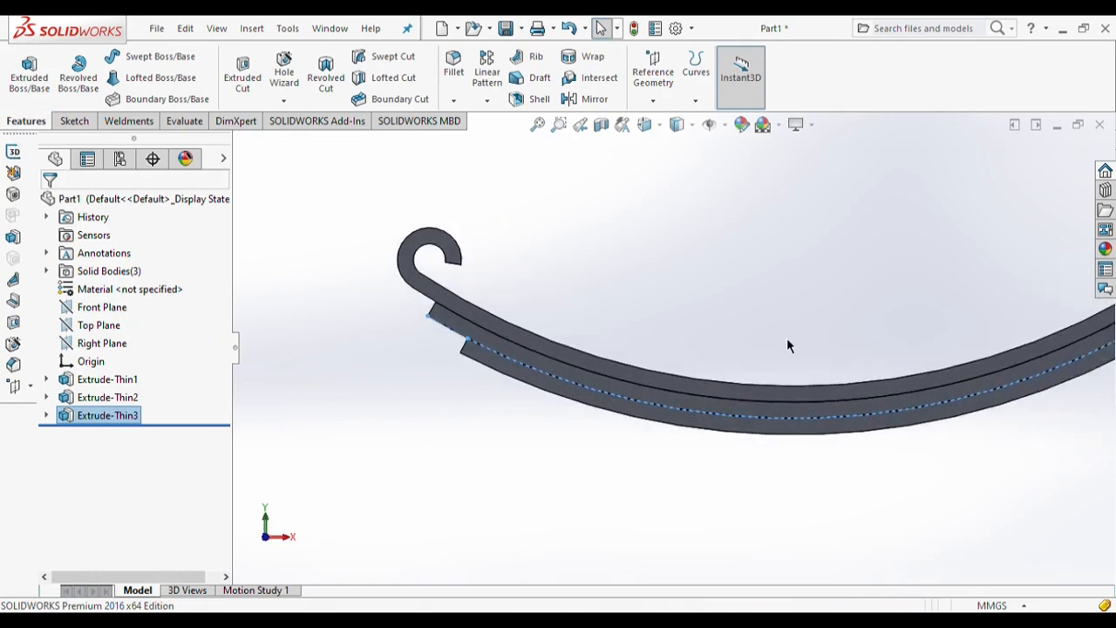
click(29, 74)
scroll(557, 270, up, 3)
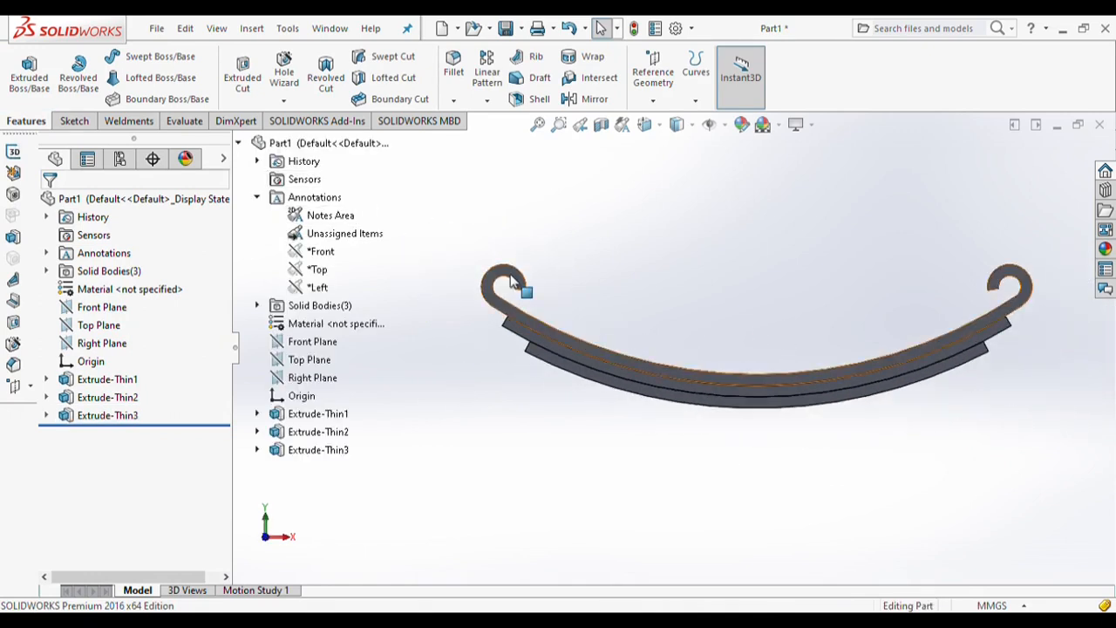
click(72, 121)
click(102, 307)
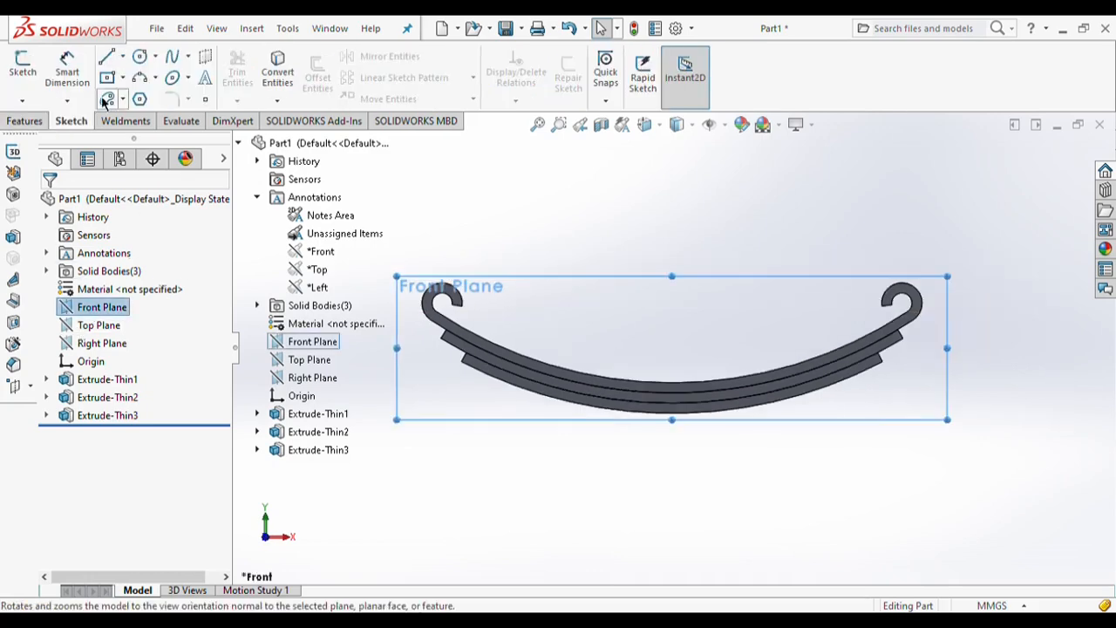
click(33, 83)
click(277, 74)
click(647, 411)
click(53, 206)
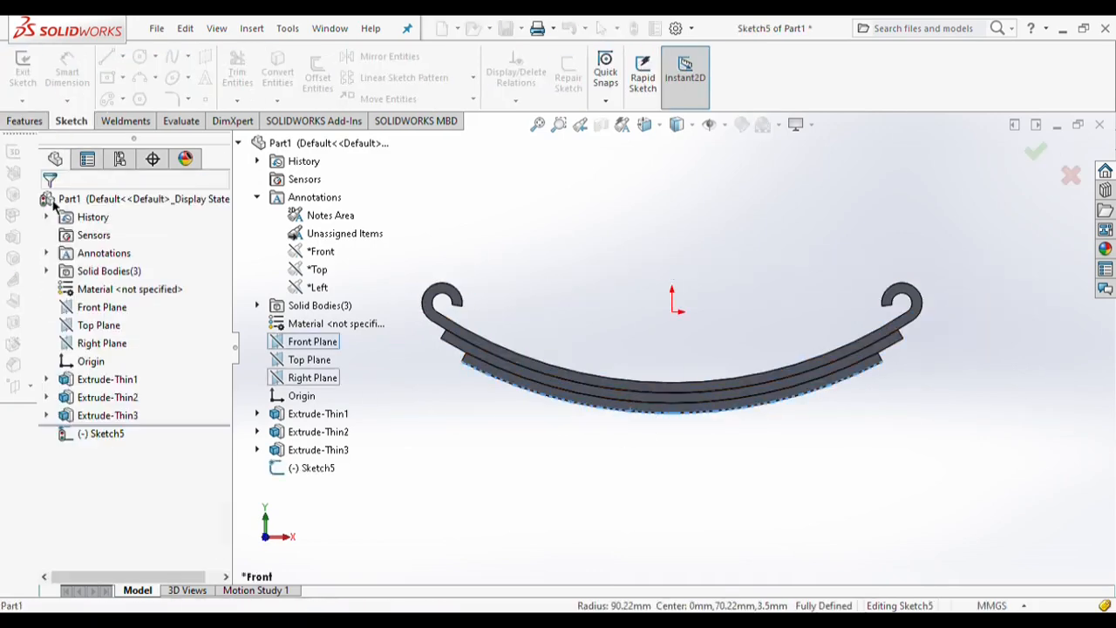
click(562, 406)
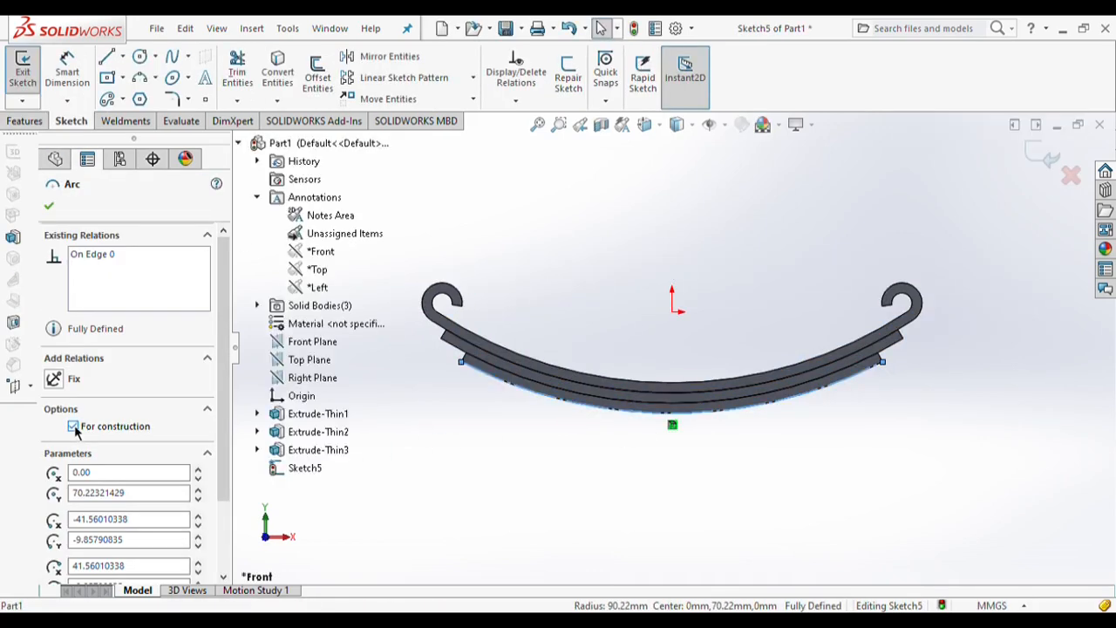
key(Escape)
Draw a three-point arc about 73 mm across on the third leaf's construction arc, stopping short of both ends
click(140, 77)
scroll(504, 349, down, 3)
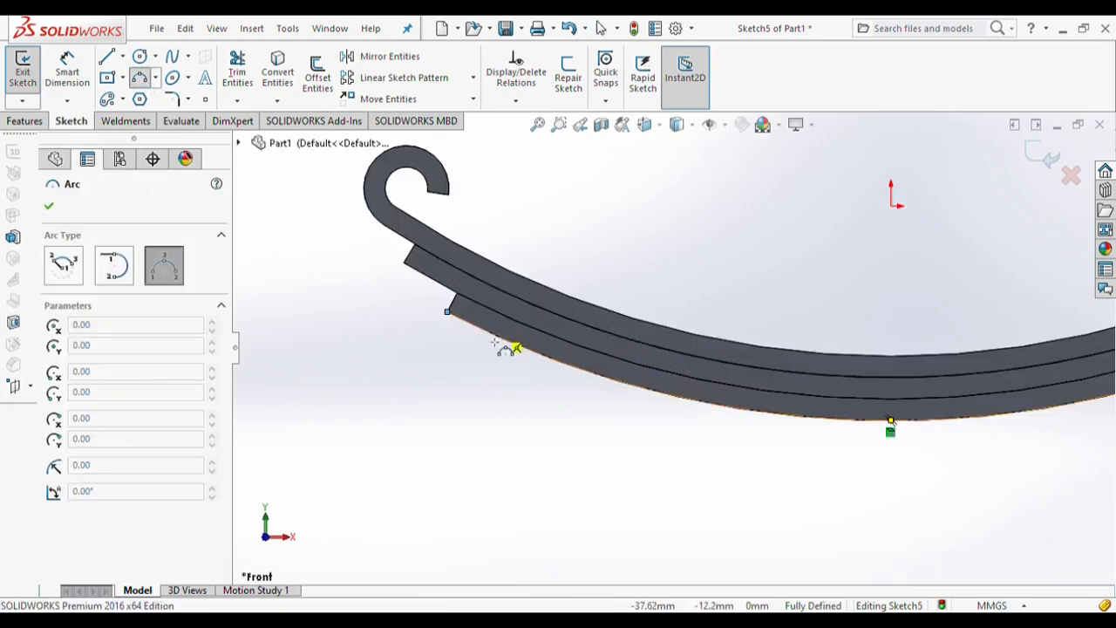
click(494, 340)
scroll(656, 351, up, 3)
click(1024, 347)
click(850, 391)
scroll(854, 394, down, 5)
scroll(693, 367, up, 2)
key(Escape)
Add a Horizontal relation between the two endpoints of the fourth leaf's arc
click(286, 280)
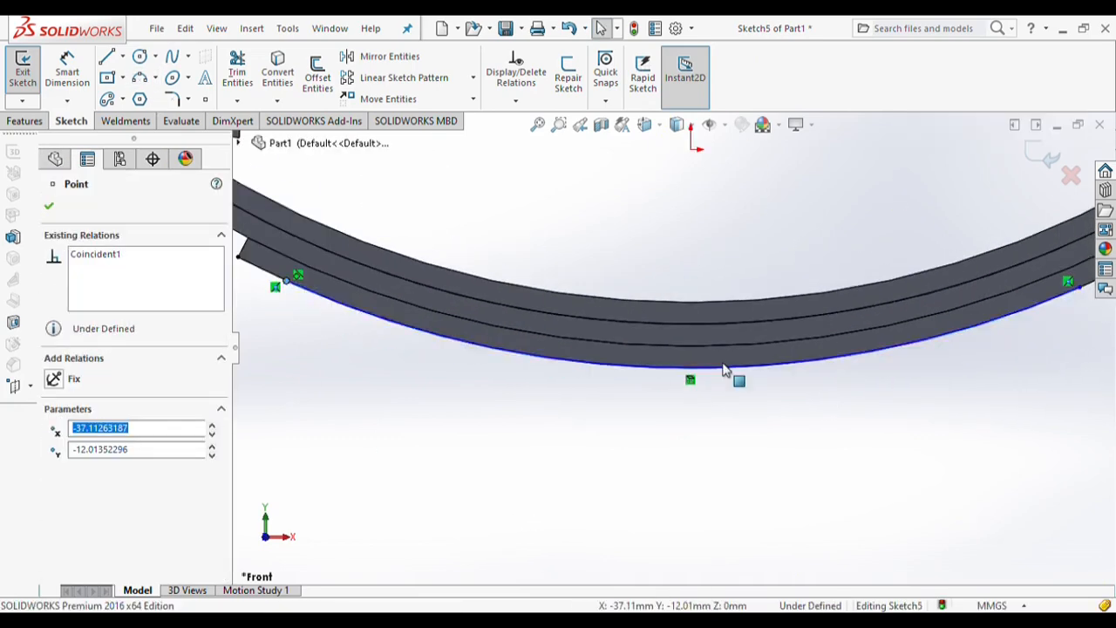
scroll(722, 370, up, 4)
ctrl+click(868, 318)
click(78, 472)
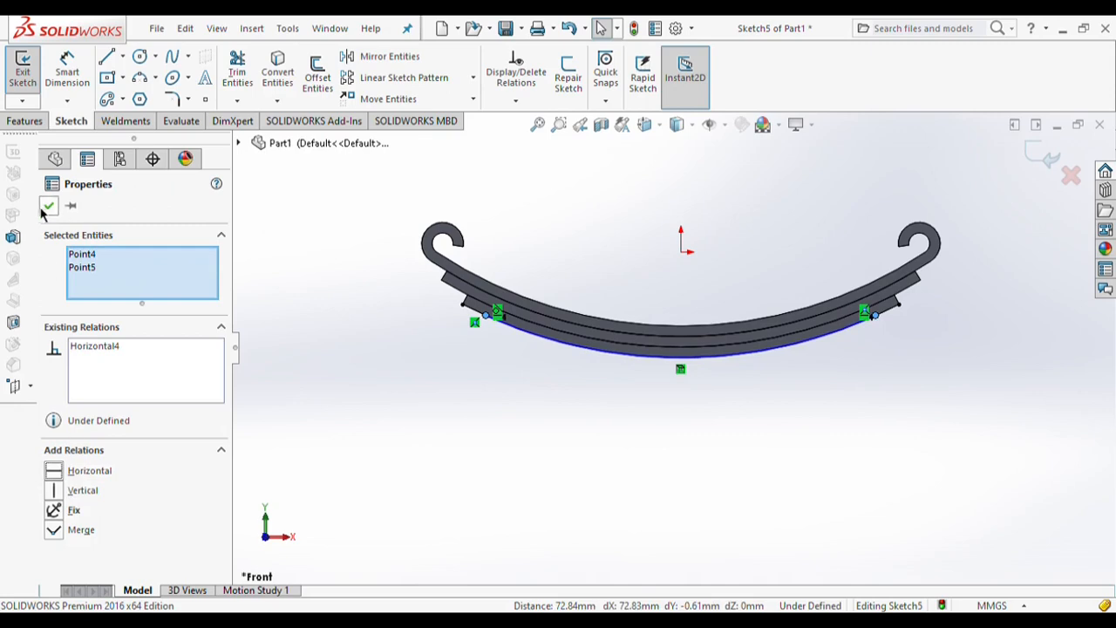
click(48, 206)
Dimension the fourth leaf's arc 7 mm in from the third leaf's end and extrude it as a 2 mm thin feature, 7 mm deep with Mid Plane
click(67, 70)
click(473, 321)
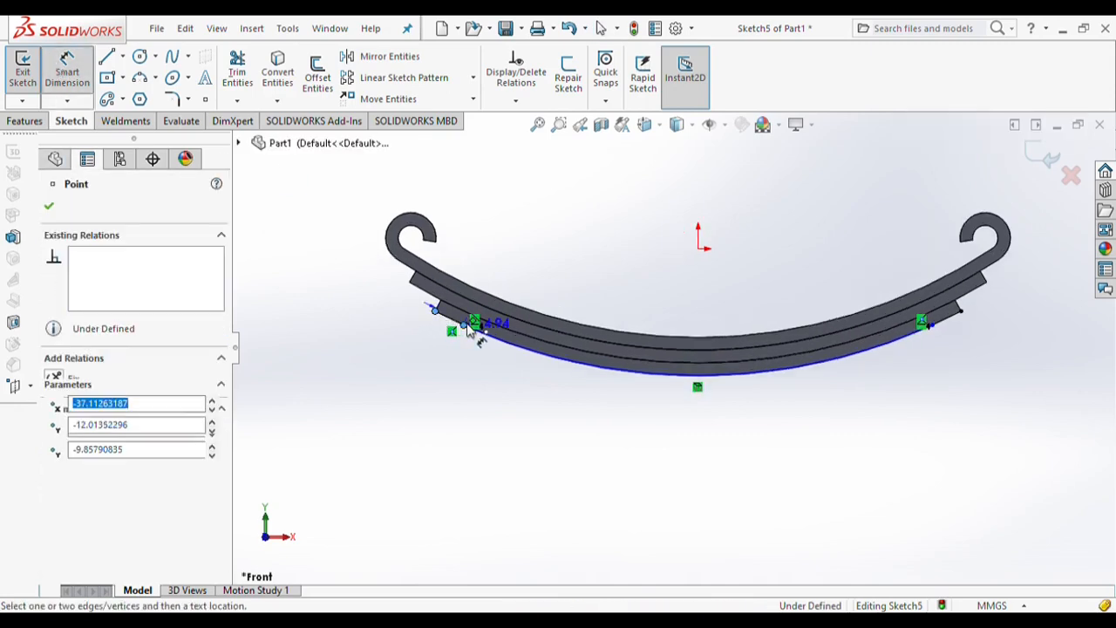
click(435, 310)
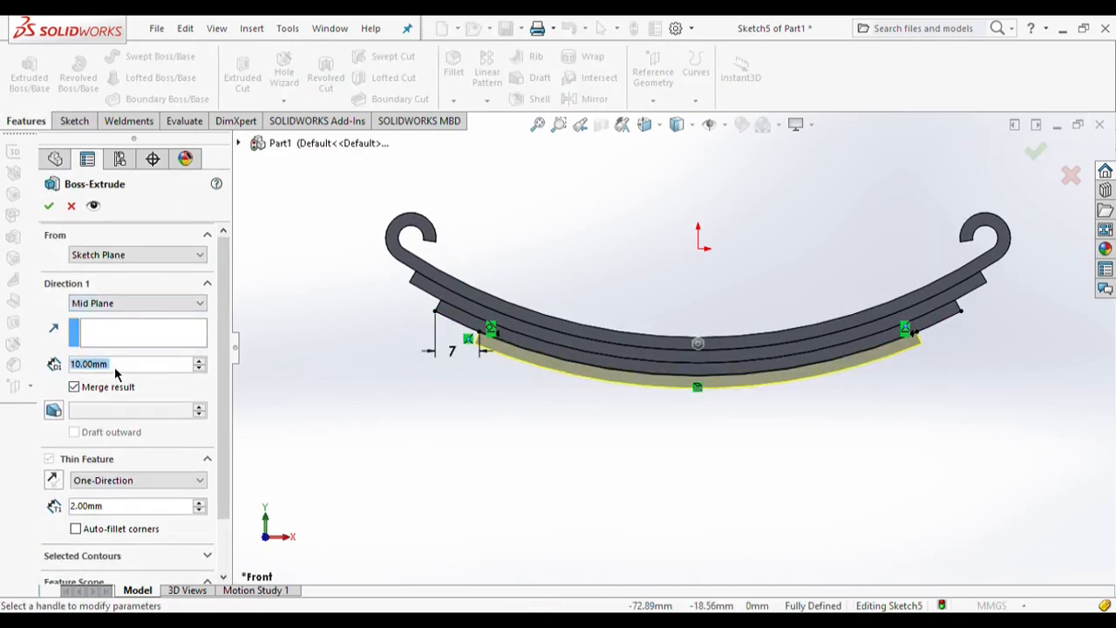
text(7.00mm)
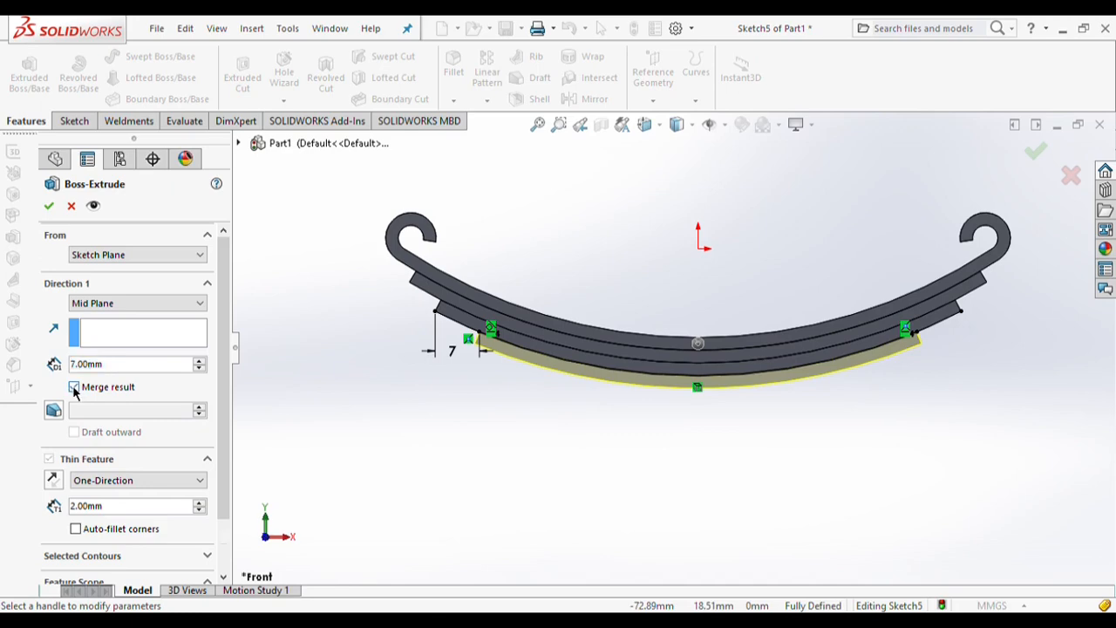
click(48, 205)
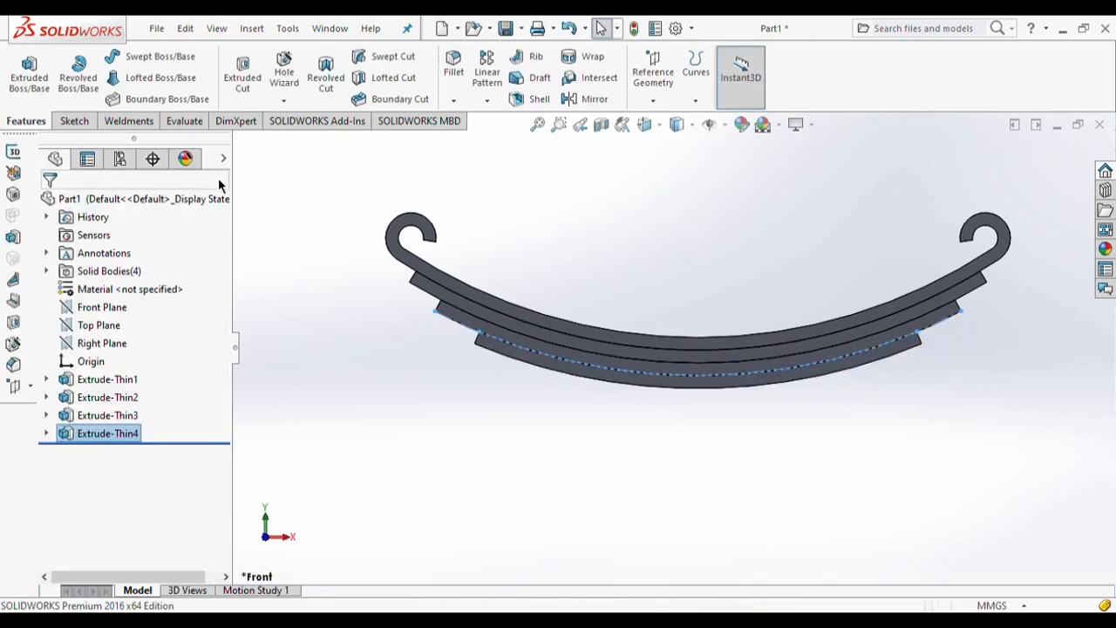
Convert the fourth leaf's lower arc edge into a new sketch on the Front Plane and make it construction geometry
click(111, 308)
click(125, 274)
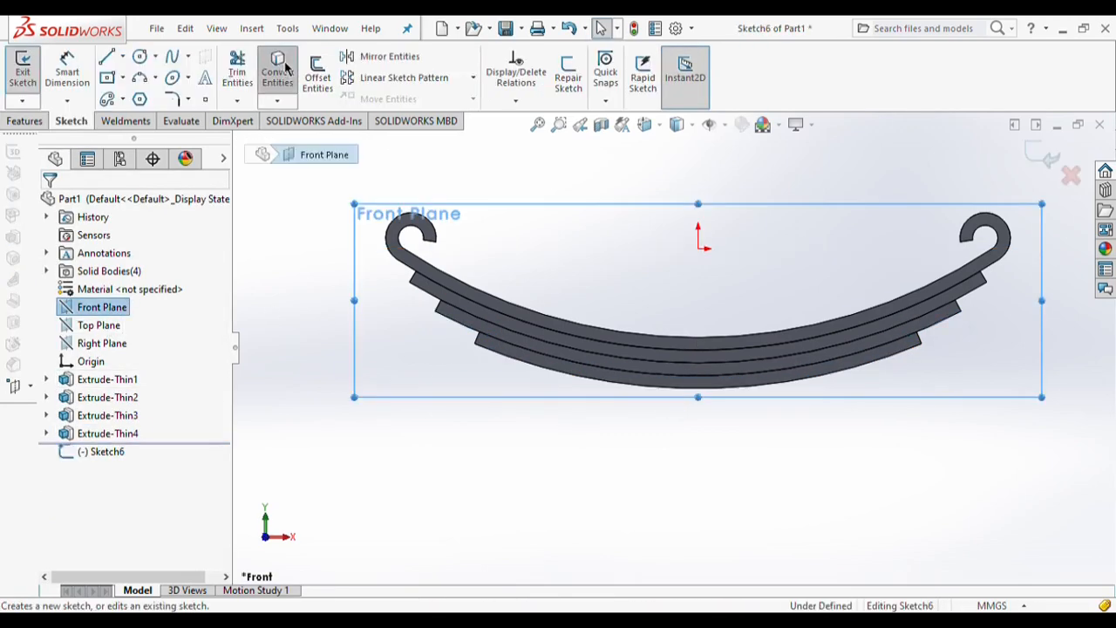
click(284, 68)
click(553, 371)
click(48, 205)
click(511, 355)
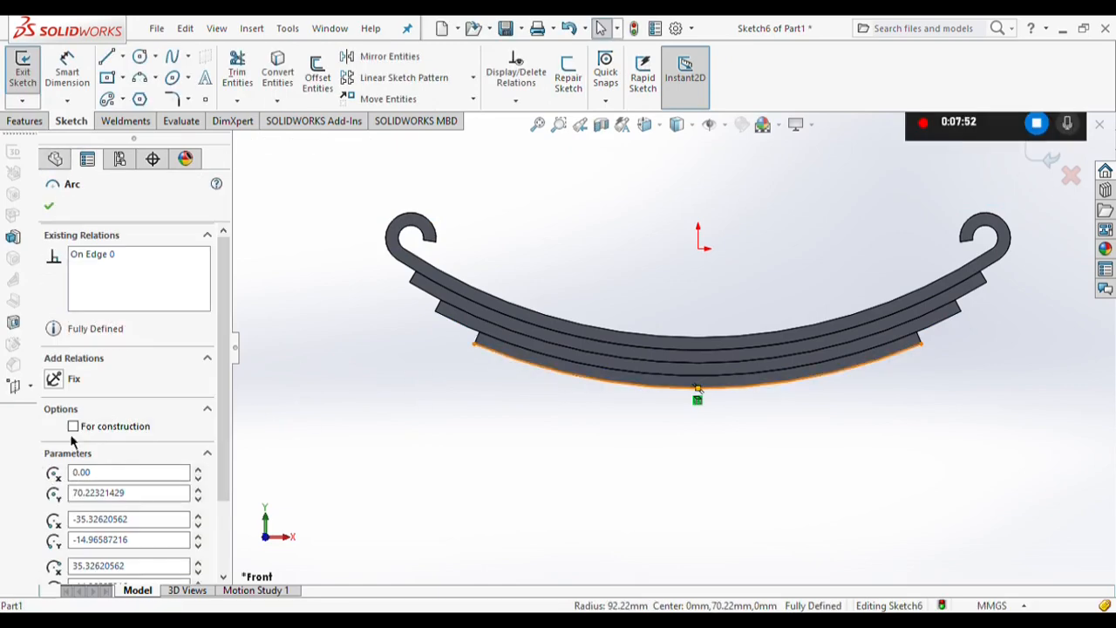
click(73, 425)
click(48, 206)
Draw a three-point arc about 59 mm across on the fourth leaf's construction arc, stopping short of both ends
click(139, 77)
scroll(459, 350, up, 2)
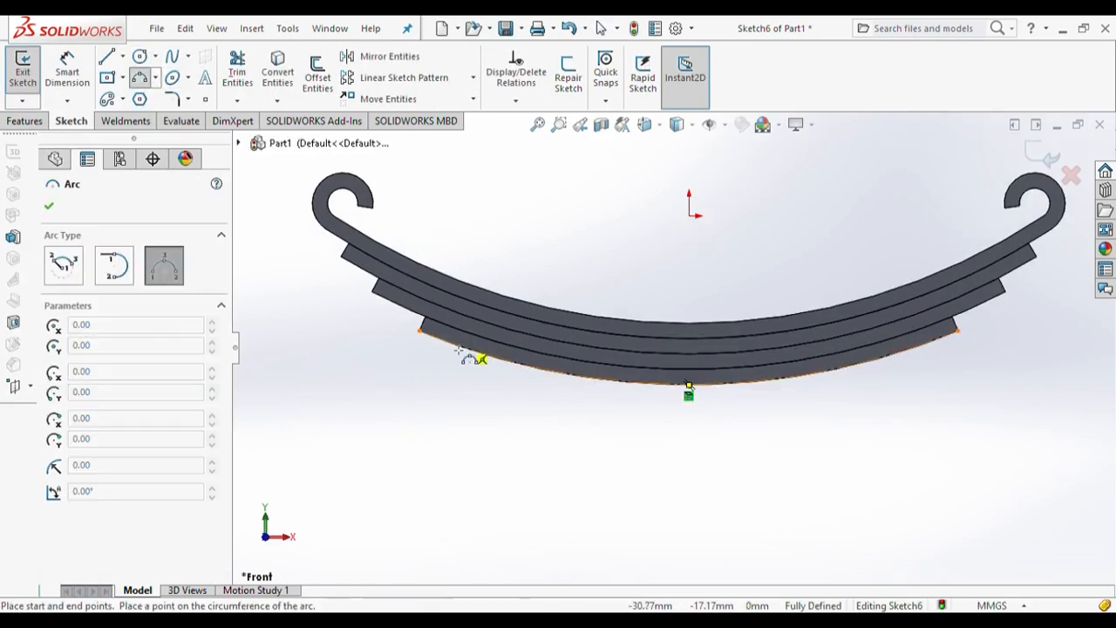
click(452, 345)
click(902, 351)
click(680, 383)
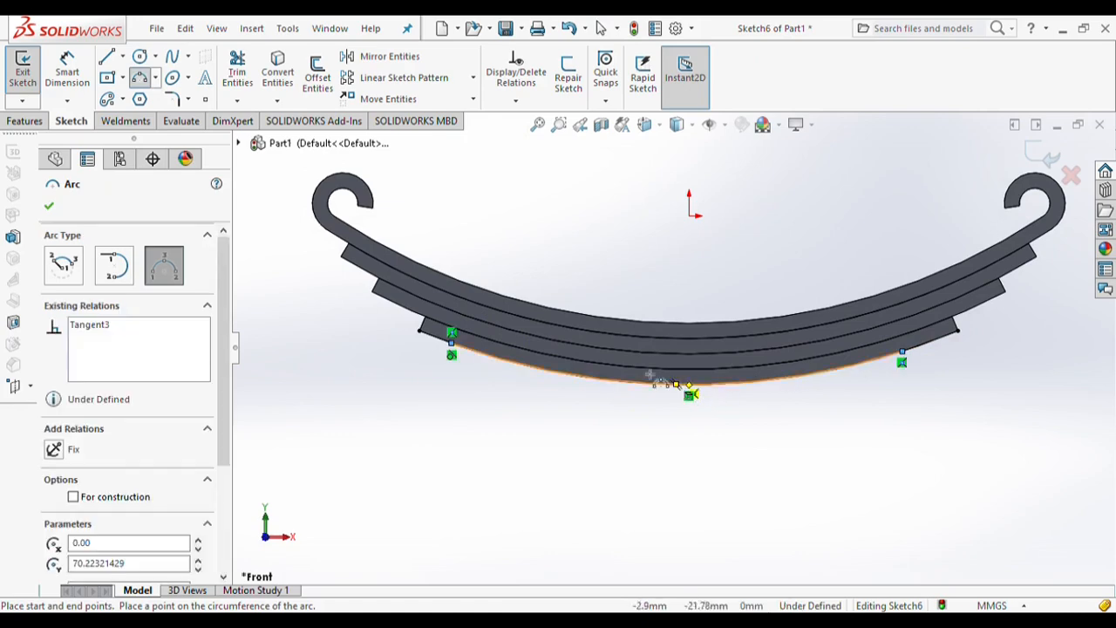
key(Escape)
Add a Horizontal relation between the two endpoints of the fifth leaf's arc
click(452, 345)
ctrl+click(902, 353)
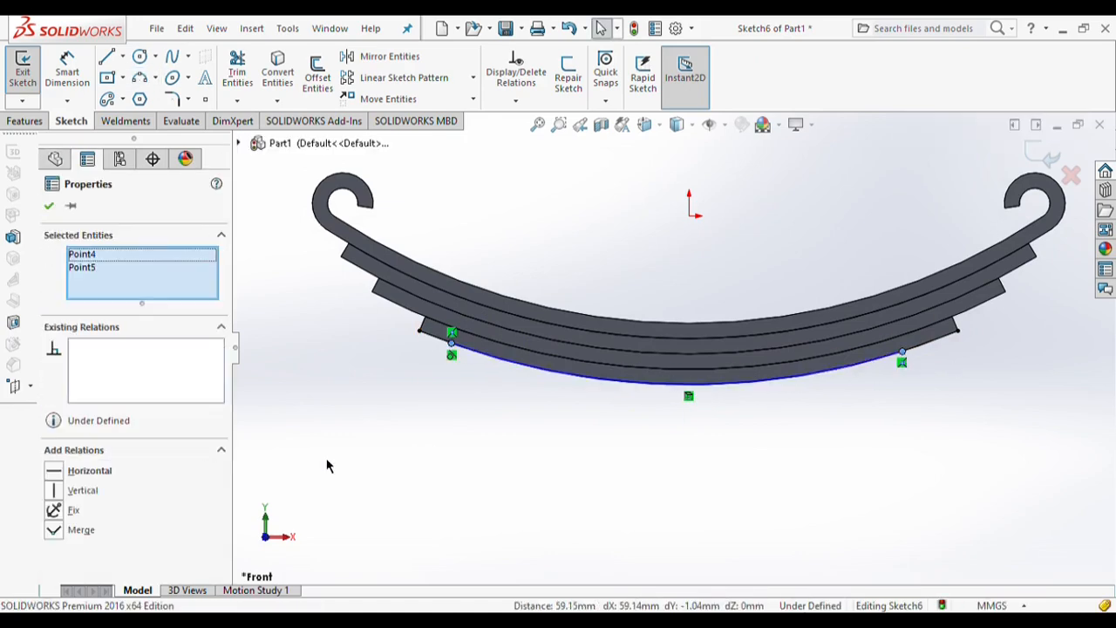
click(89, 471)
click(48, 205)
Dimension the horizontal distance between the fifth leaf arc's end and the fourth leaf's end as 9 mm
click(67, 72)
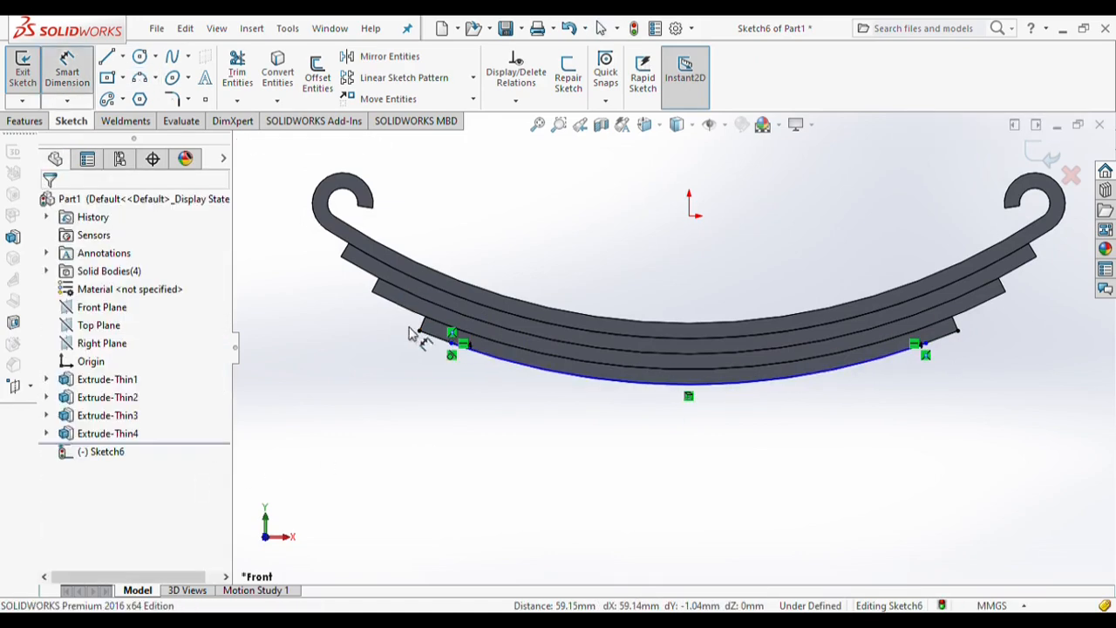
click(451, 345)
click(419, 330)
click(436, 420)
text(9.00mm)
key(Return)
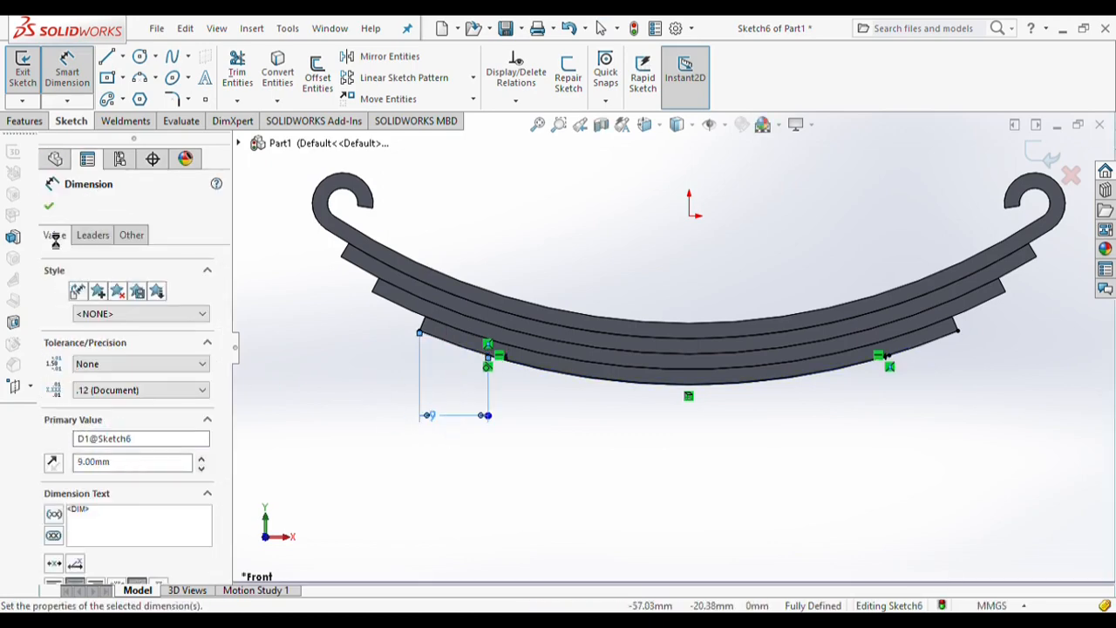
Extrude the fifth leaf's arc as a 2 mm thin feature, 7 mm deep with Mid Plane, as a separate body
click(26, 120)
click(111, 308)
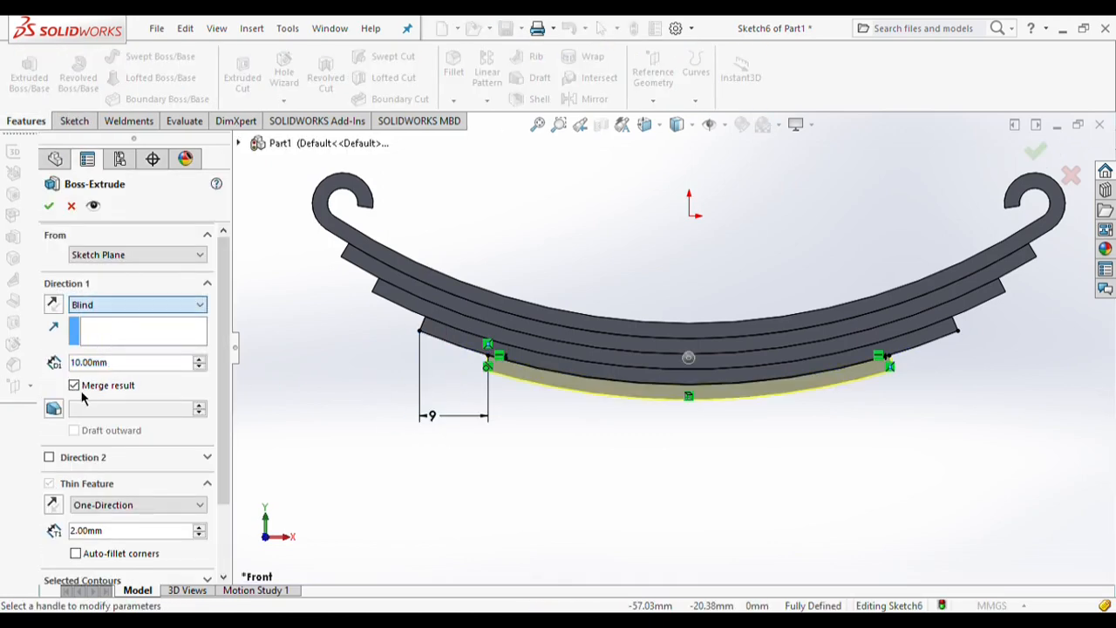
click(80, 395)
text(7)
click(74, 386)
click(49, 205)
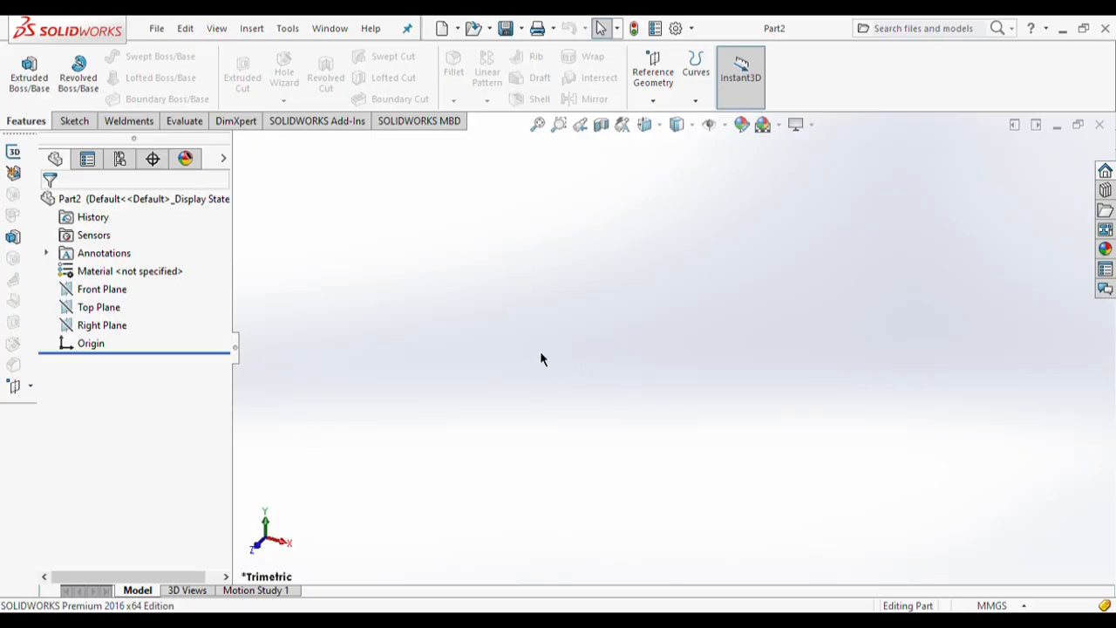
Sketch a corner rectangle about 35 mm wide and 67 mm high on the Front Plane of the new part, around and above the origin
click(120, 289)
click(183, 264)
click(74, 121)
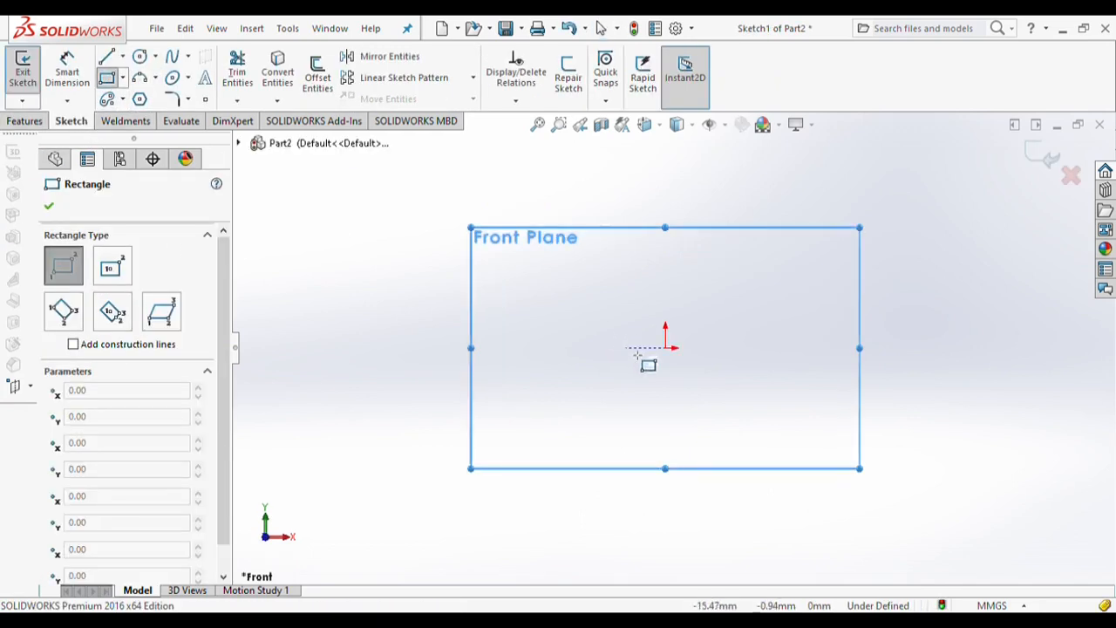
click(632, 349)
click(708, 202)
key(Escape)
Make the midpoint of the rectangle's bottom line coincident with the origin
scroll(686, 356, down, 5)
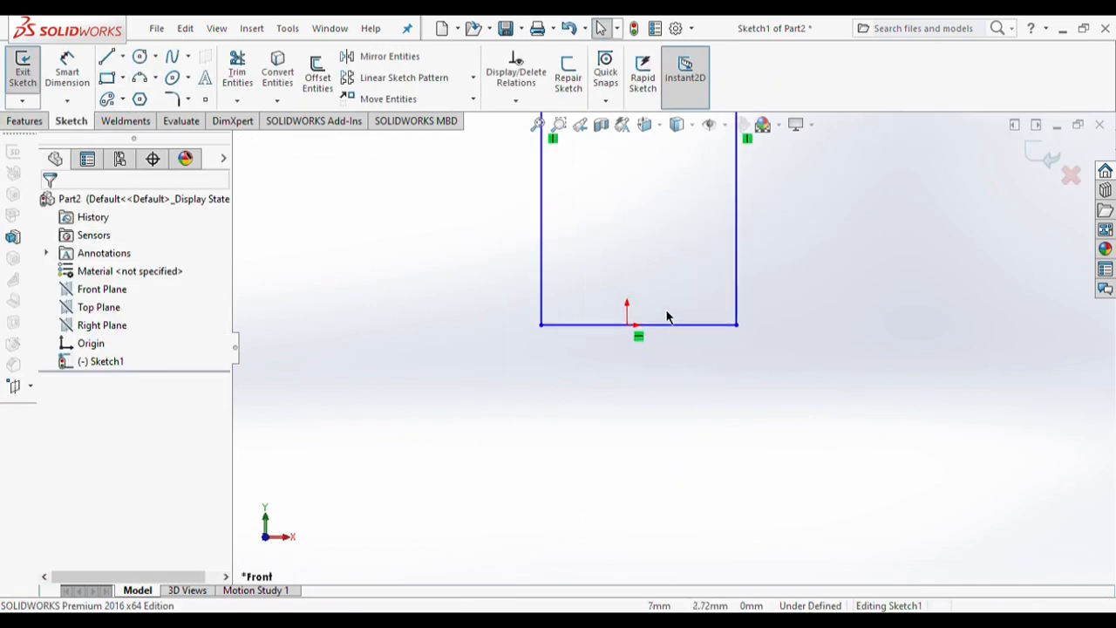
click(638, 325)
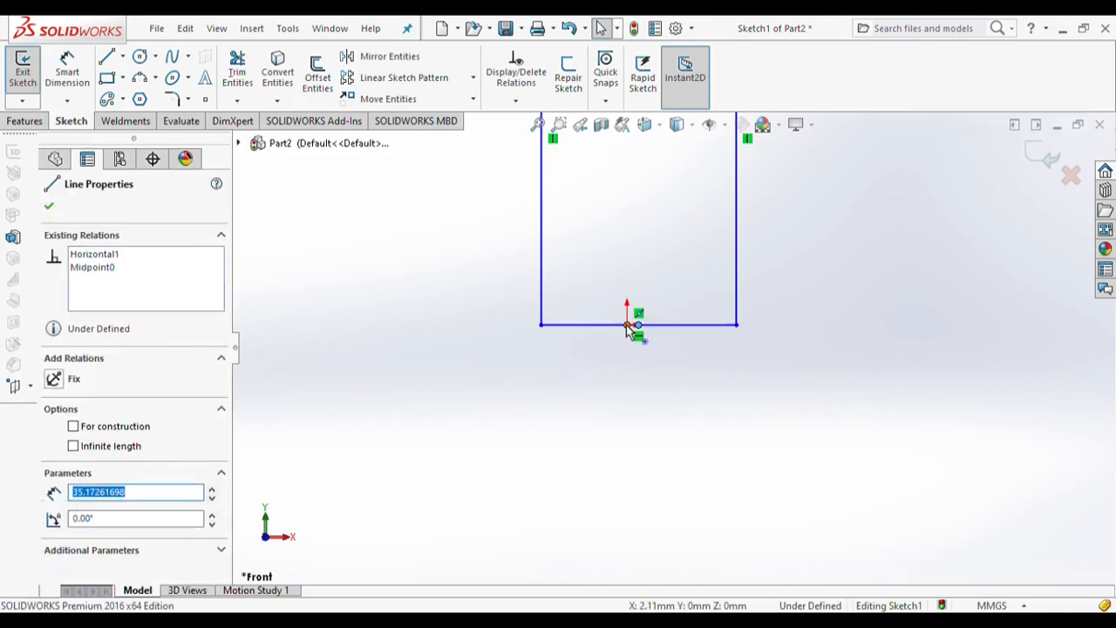
ctrl+click(627, 325)
click(55, 510)
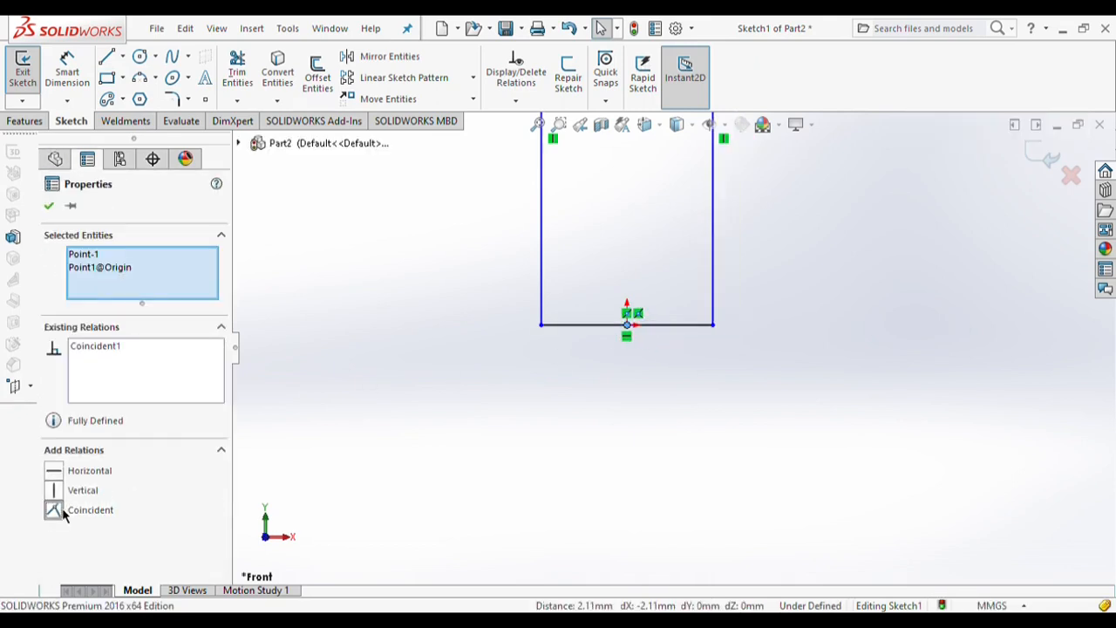
click(49, 206)
Dimension the rectangle 20 mm high and 5 mm wide
click(67, 72)
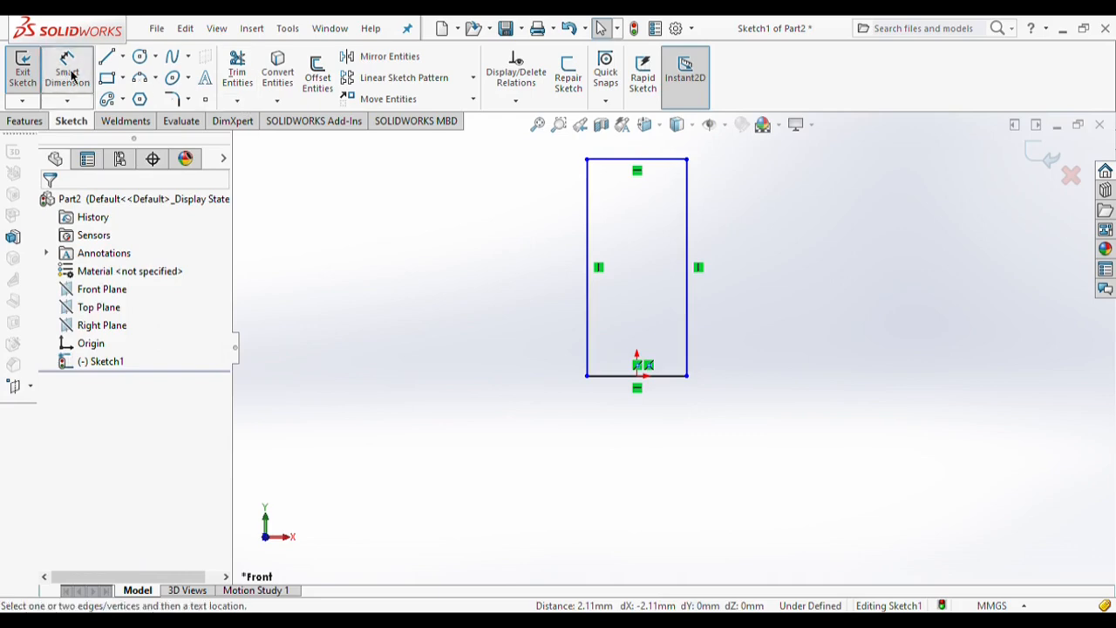
click(587, 311)
click(500, 270)
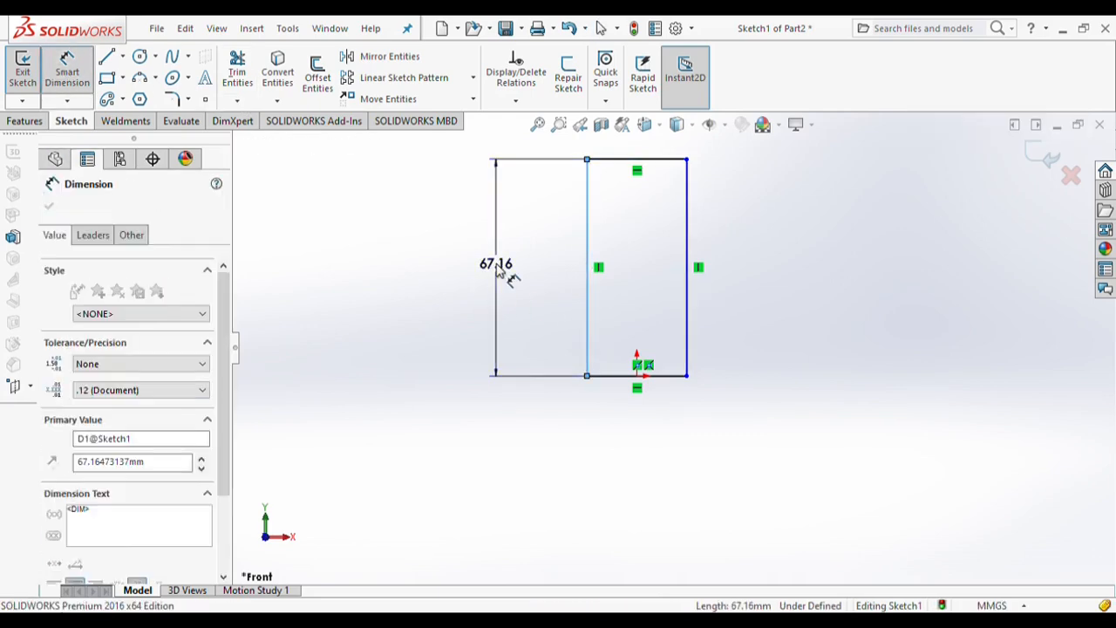
text(20)
key(Return)
click(645, 416)
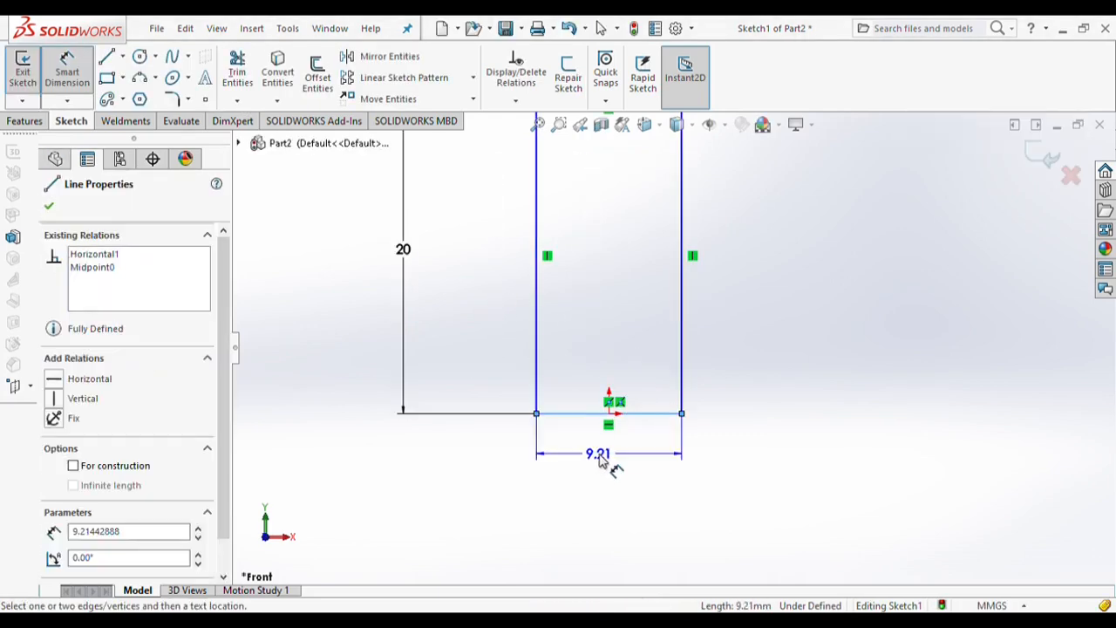
click(613, 463)
text(5)
key(Return)
click(49, 205)
Draw a three-point arc between the rectangle's two top corners, bulging upward to form the U bolt's bend
scroll(668, 131, up, 3)
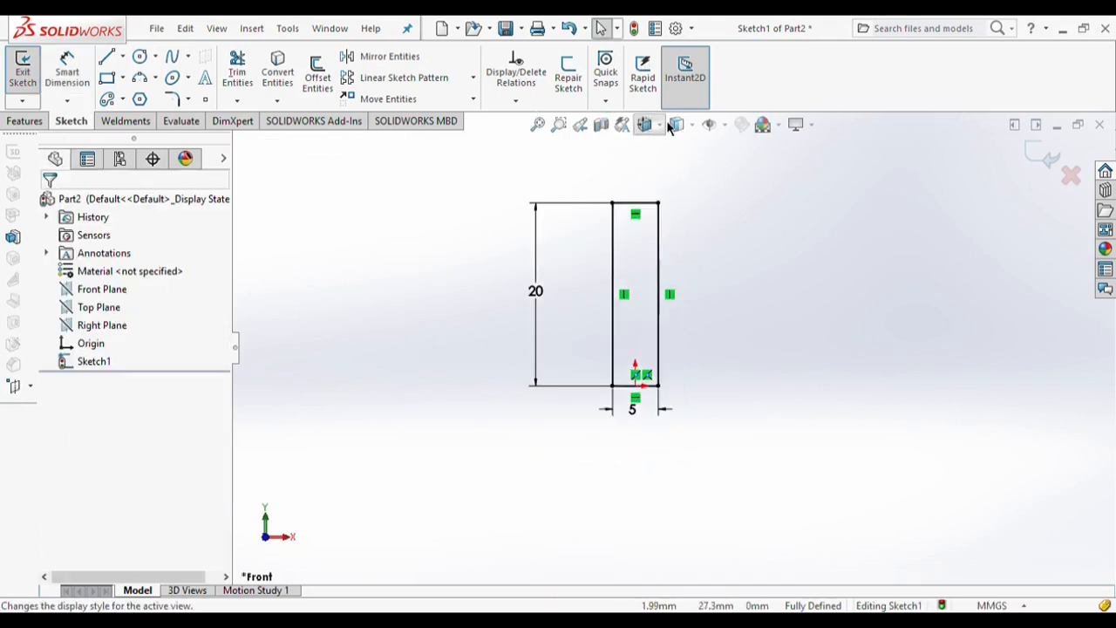
scroll(668, 129, down, 2)
click(139, 77)
click(588, 262)
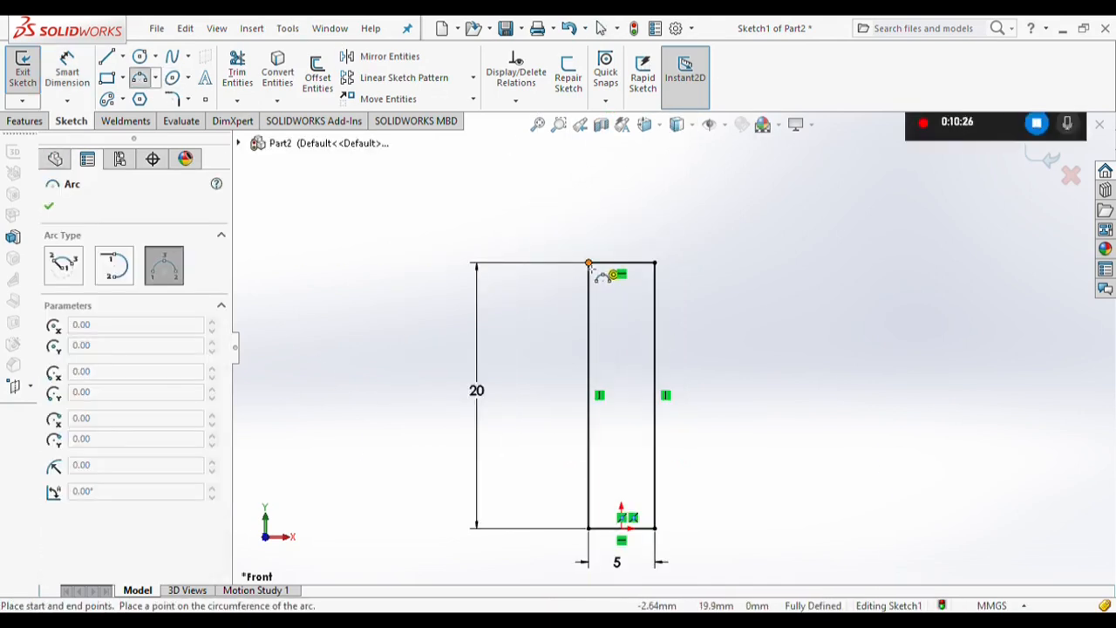
click(655, 263)
click(620, 229)
key(Escape)
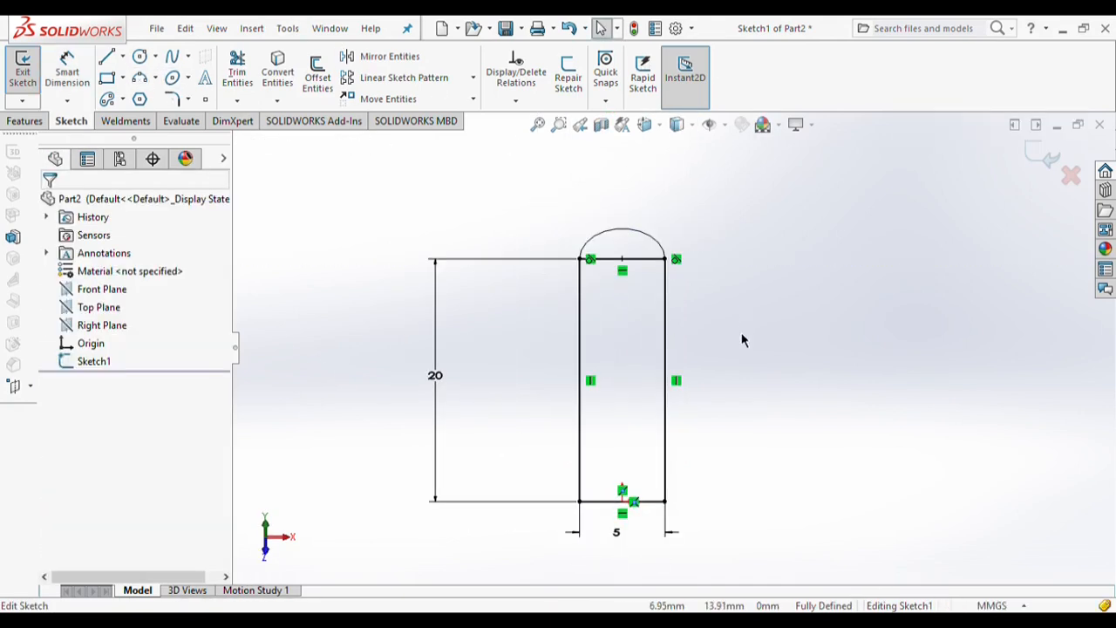
Turn the rectangle's top and bottom lines into construction geometry and finish the path sketch
click(653, 259)
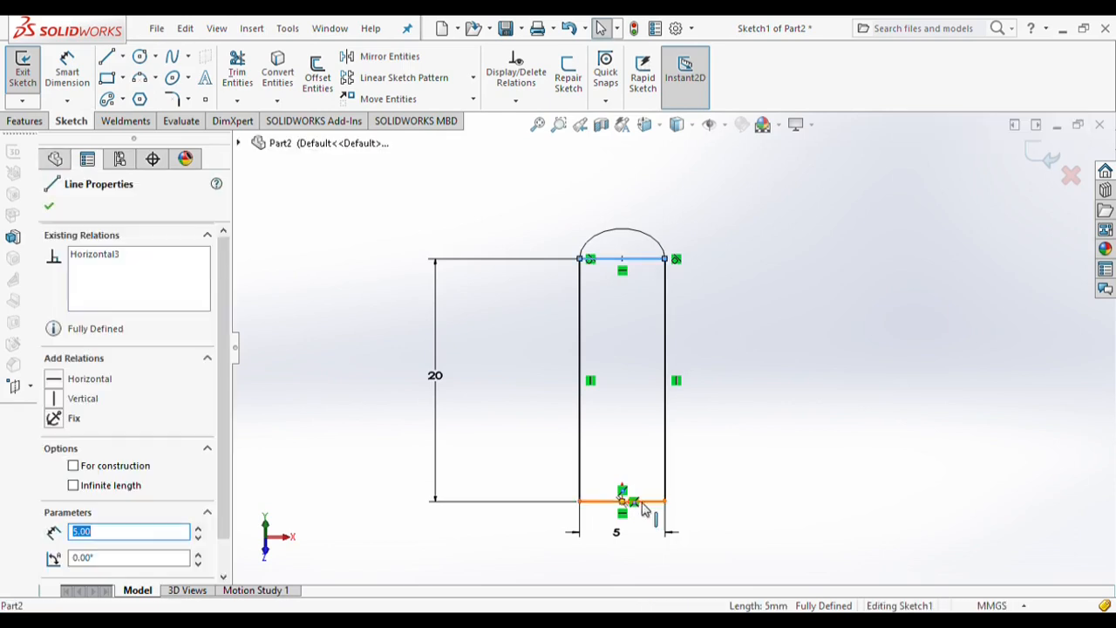
ctrl+click(647, 508)
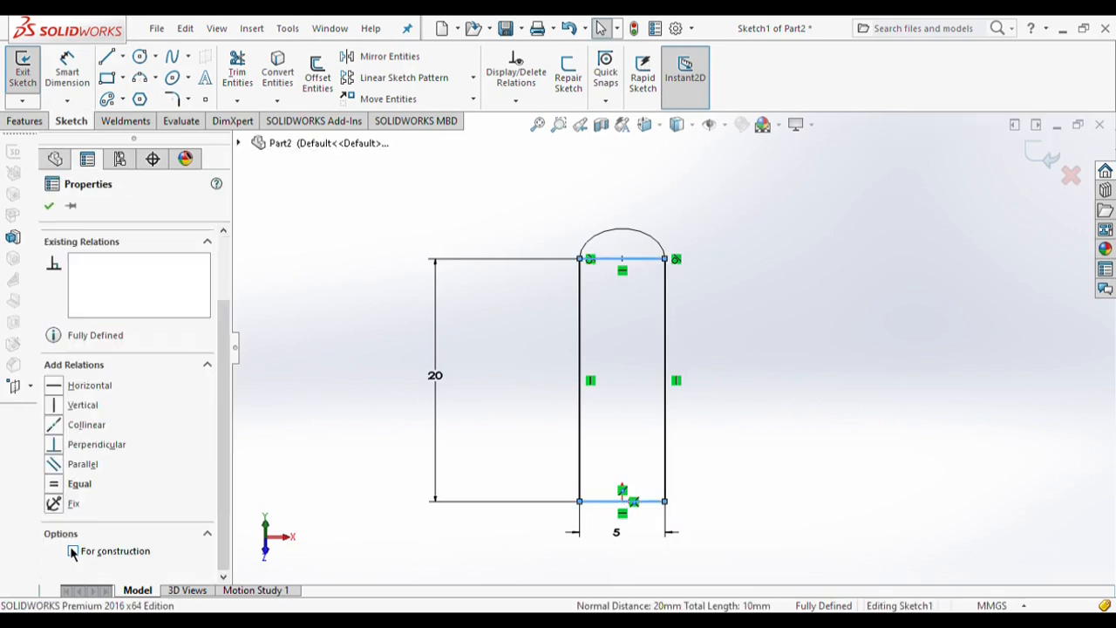
click(74, 552)
key(Escape)
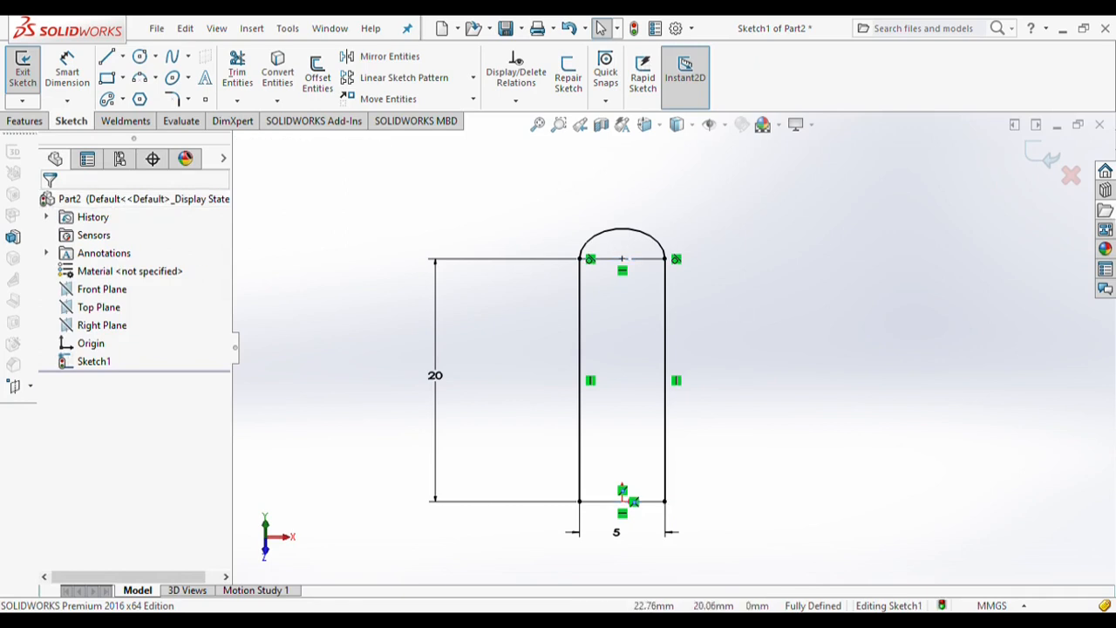
click(1058, 166)
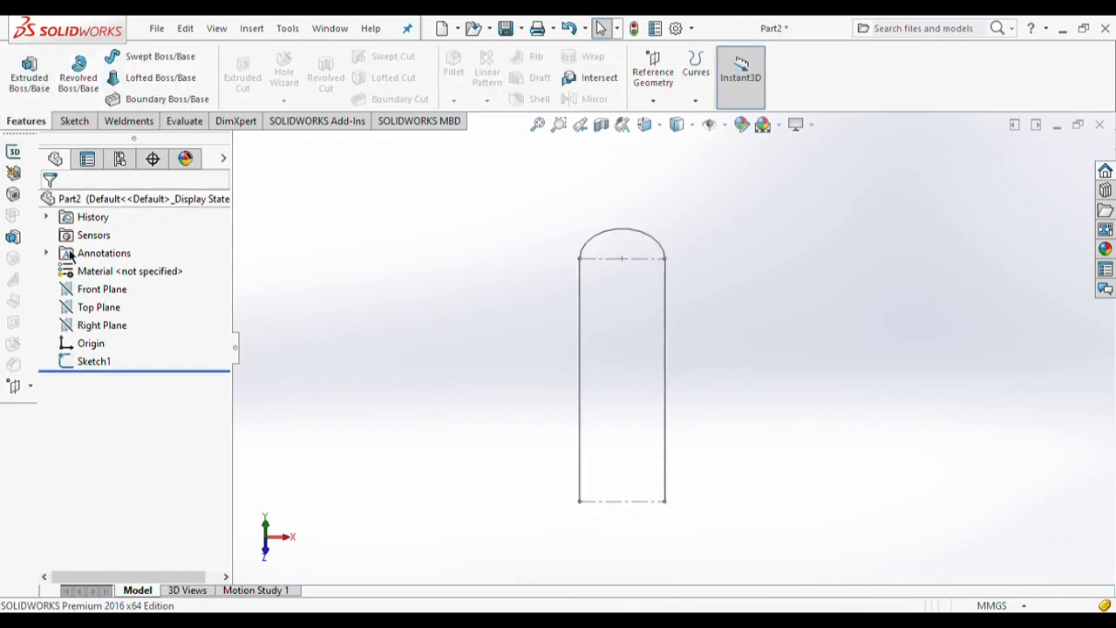
Sketch a circle about 1.06 mm in diameter on the Top Plane, centred on the lower end of the path's left leg
click(99, 306)
click(168, 291)
click(74, 120)
click(21, 70)
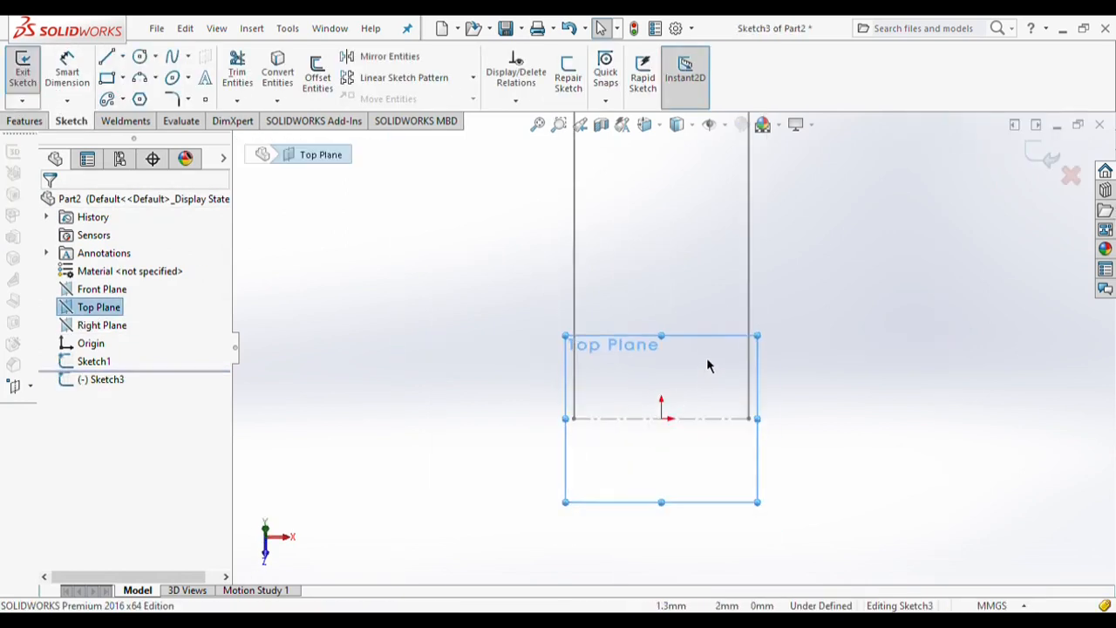
click(140, 56)
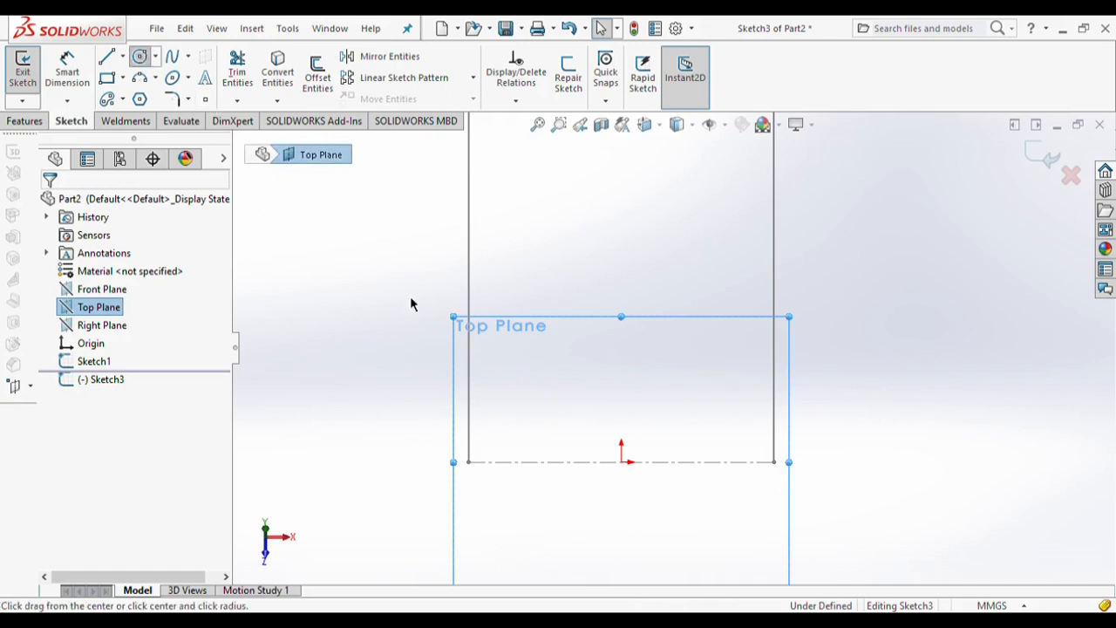
click(468, 461)
click(490, 490)
Dimension the profile circle's diameter as 1 mm
click(68, 70)
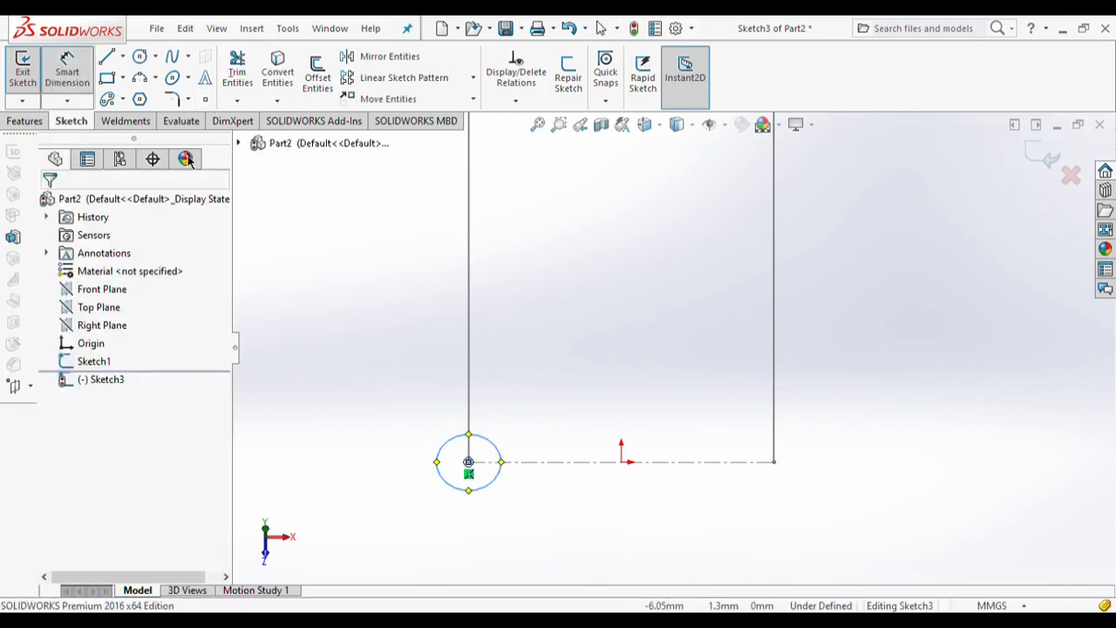
click(448, 471)
click(374, 446)
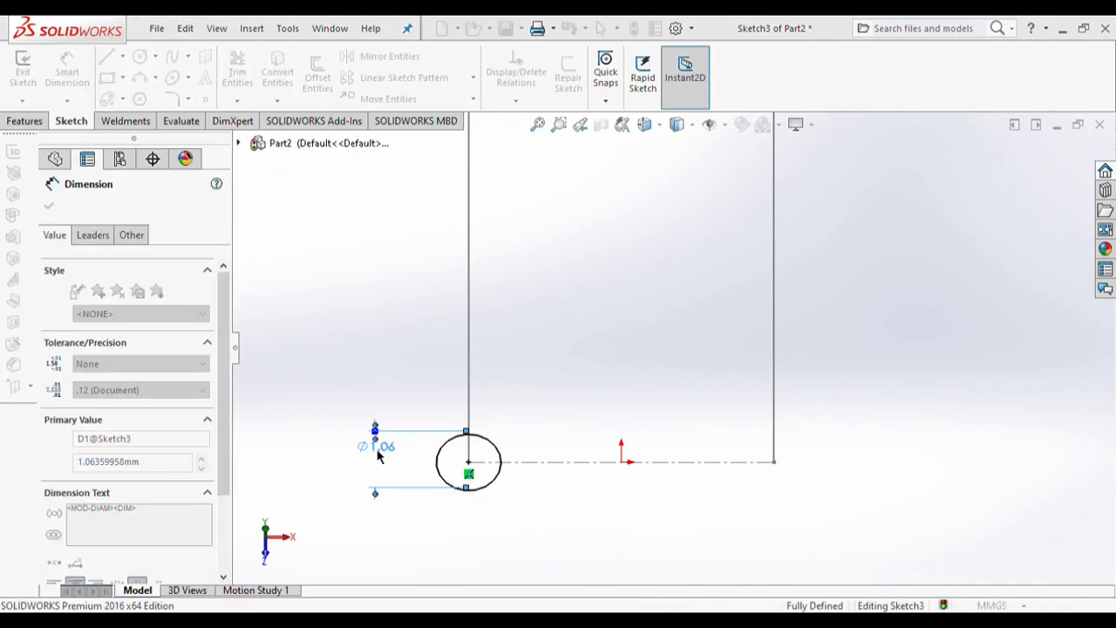
click(48, 206)
Create a swept boss using the 1 mm circle as the profile and the U-shaped sketch as the path
click(33, 123)
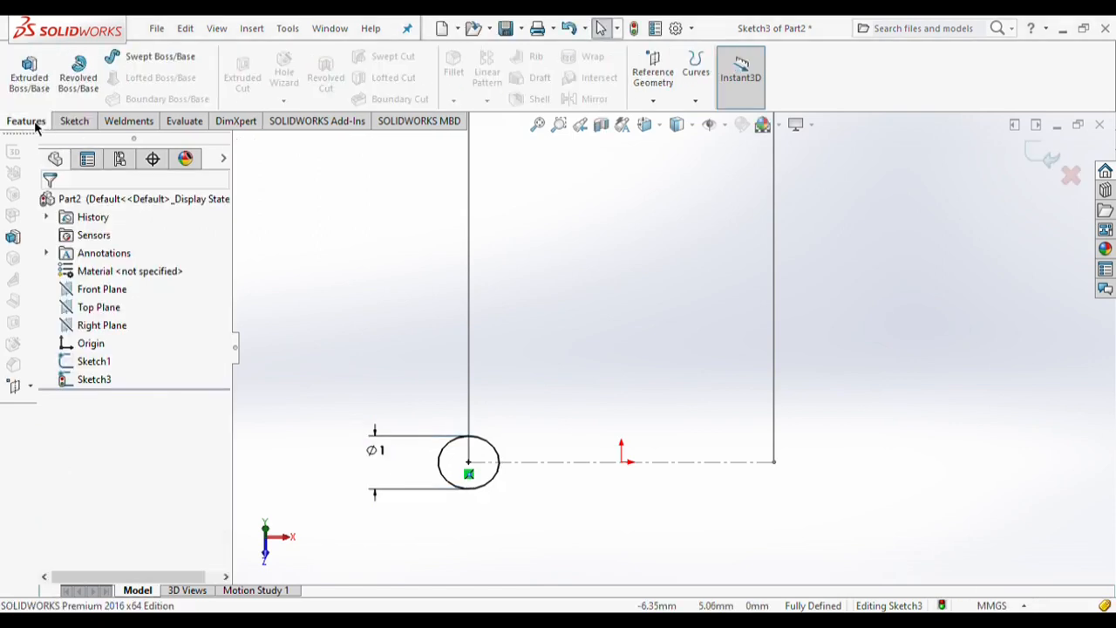
click(147, 58)
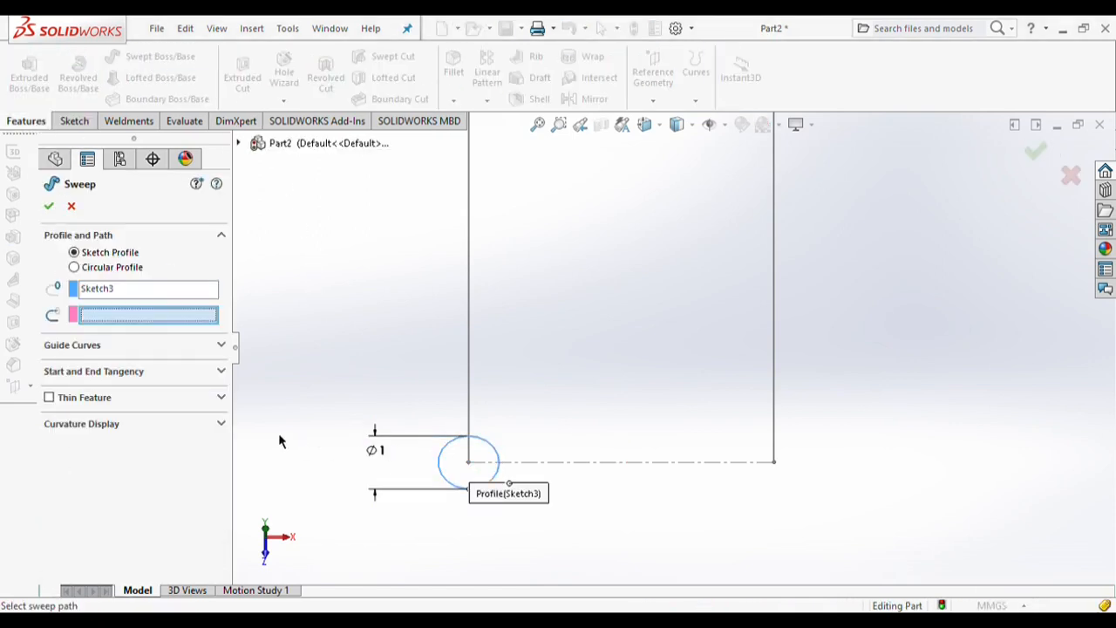
click(467, 373)
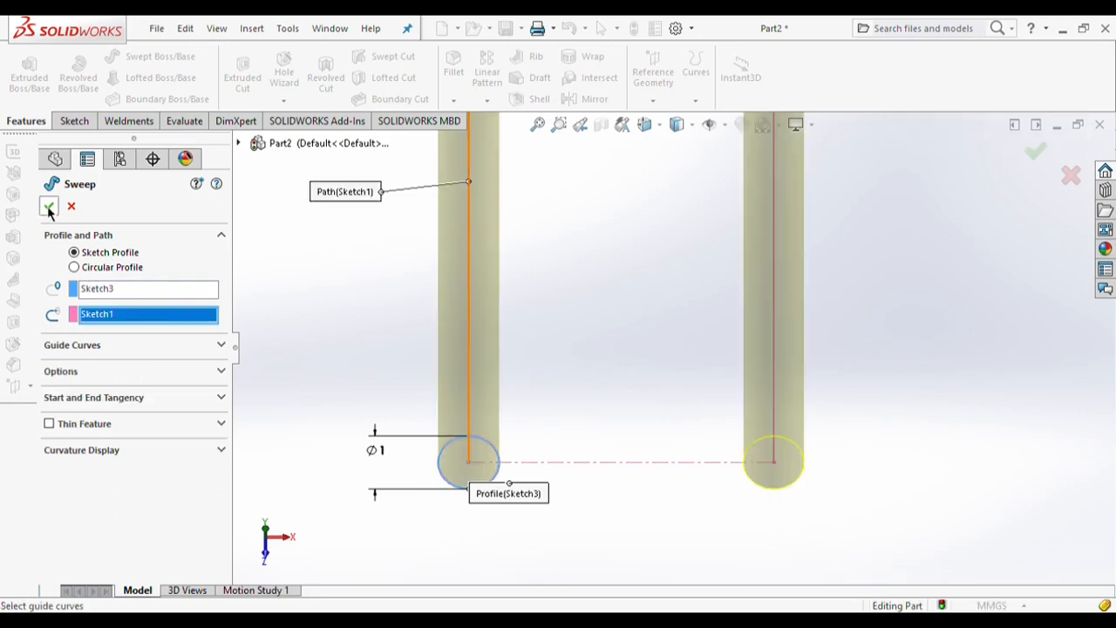
click(49, 206)
scroll(728, 309, down, 5)
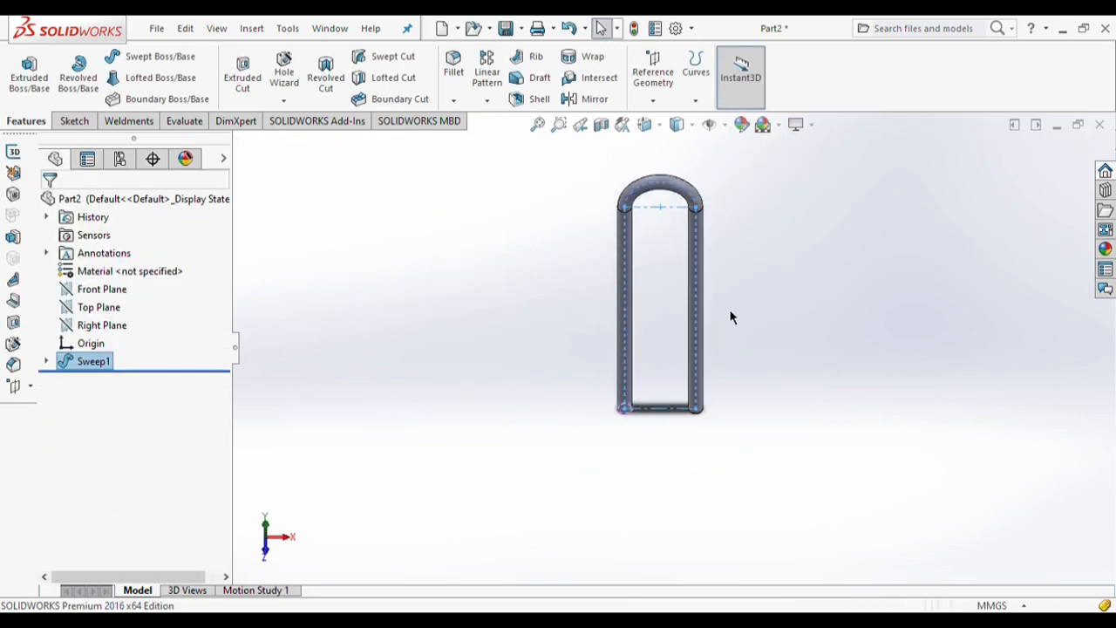
scroll(730, 291, up, 3)
scroll(742, 266, down, 3)
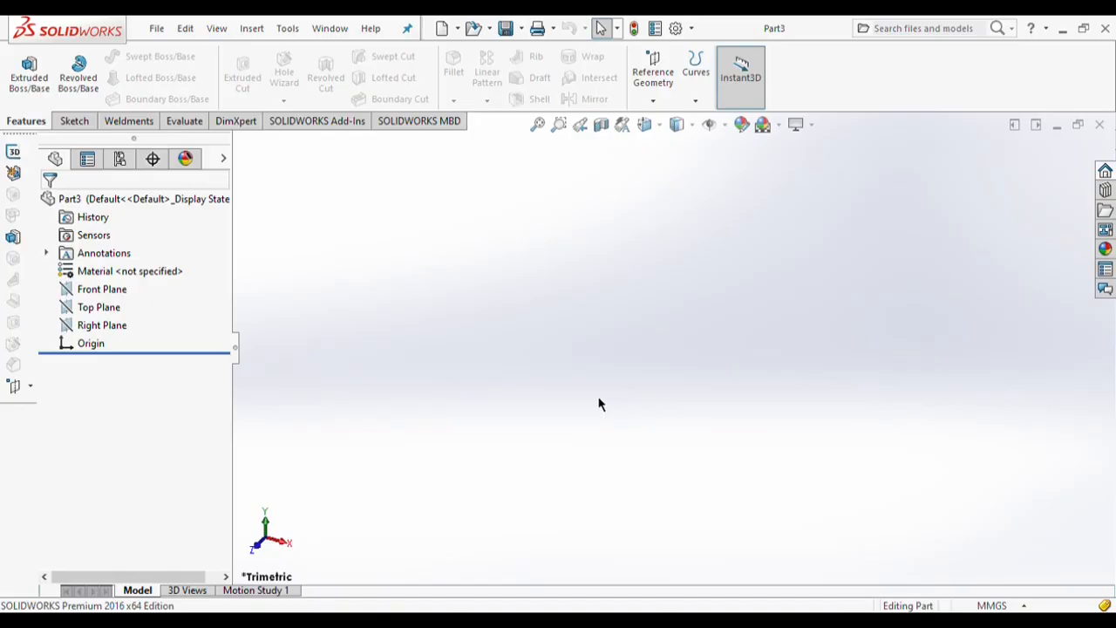
Sketch a centre rectangle about 140 mm high on the Top Plane, centred on the origin
click(98, 307)
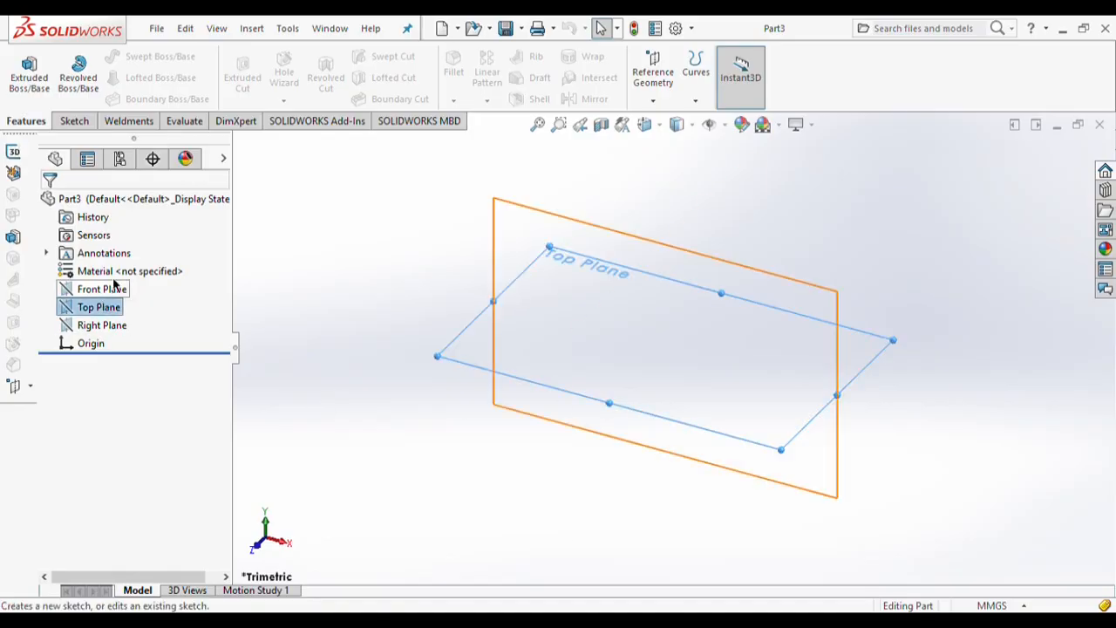
click(114, 285)
click(114, 79)
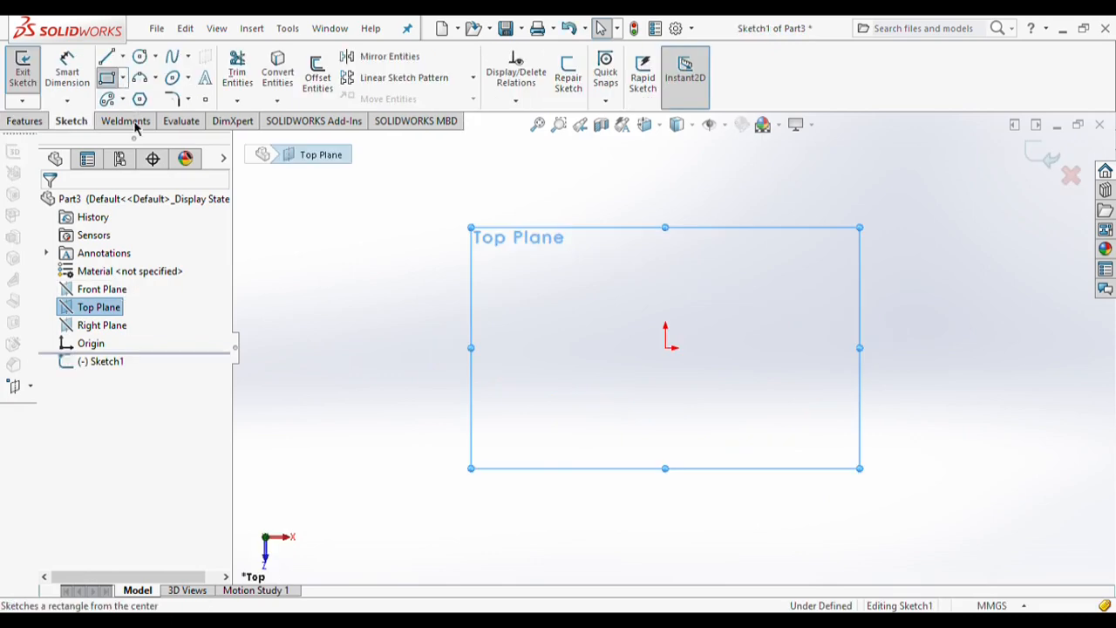
click(665, 348)
click(794, 500)
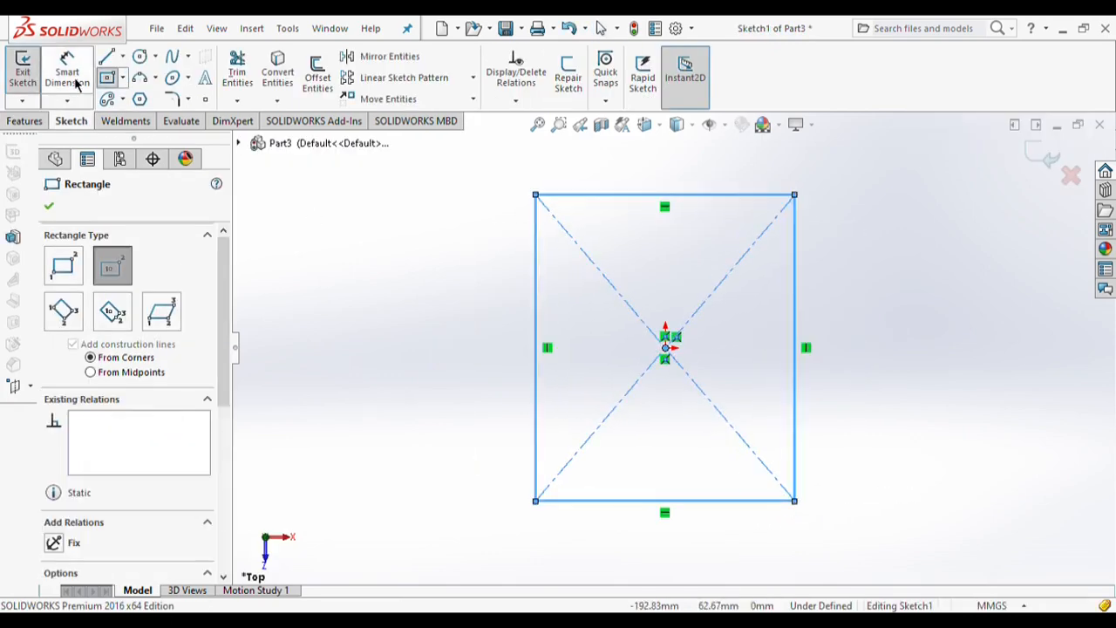
Dimension the rectangle as 8 mm high and 12 mm wide
click(76, 83)
click(535, 367)
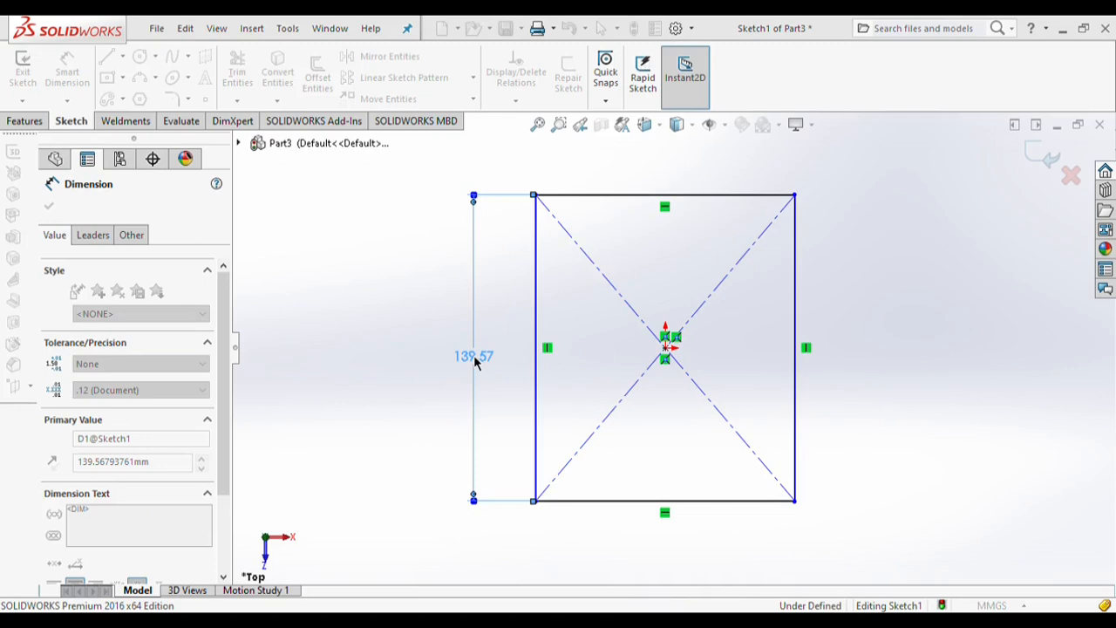
click(474, 363)
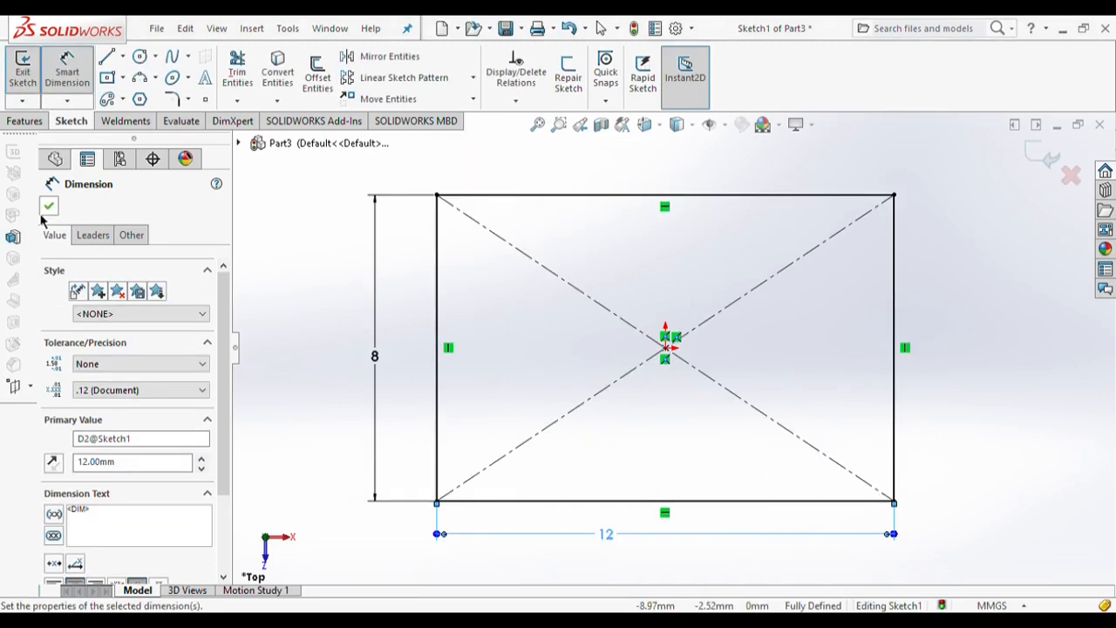
click(48, 205)
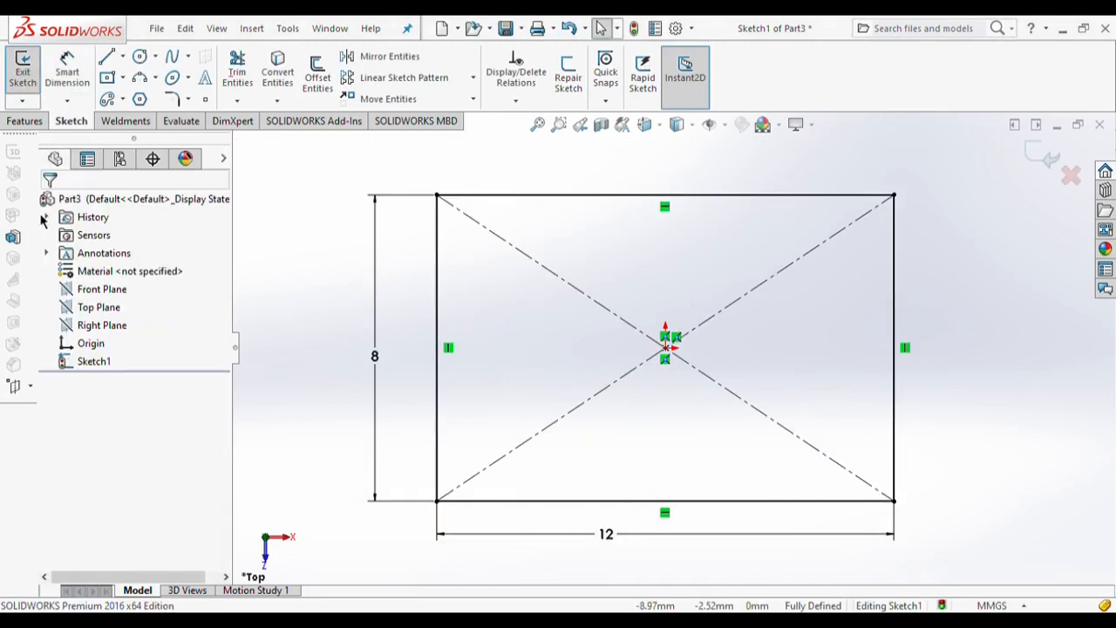
Extrude the 12 × 8 mm rectangle as a blind boss 1 mm thick
click(26, 121)
click(29, 71)
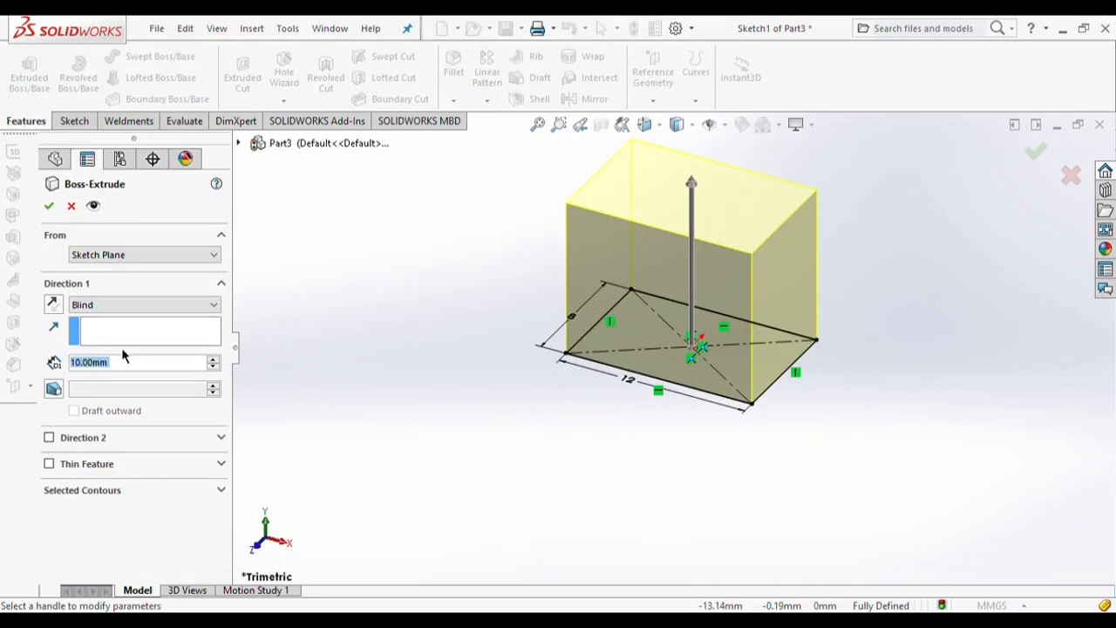
text(1)
key(Return)
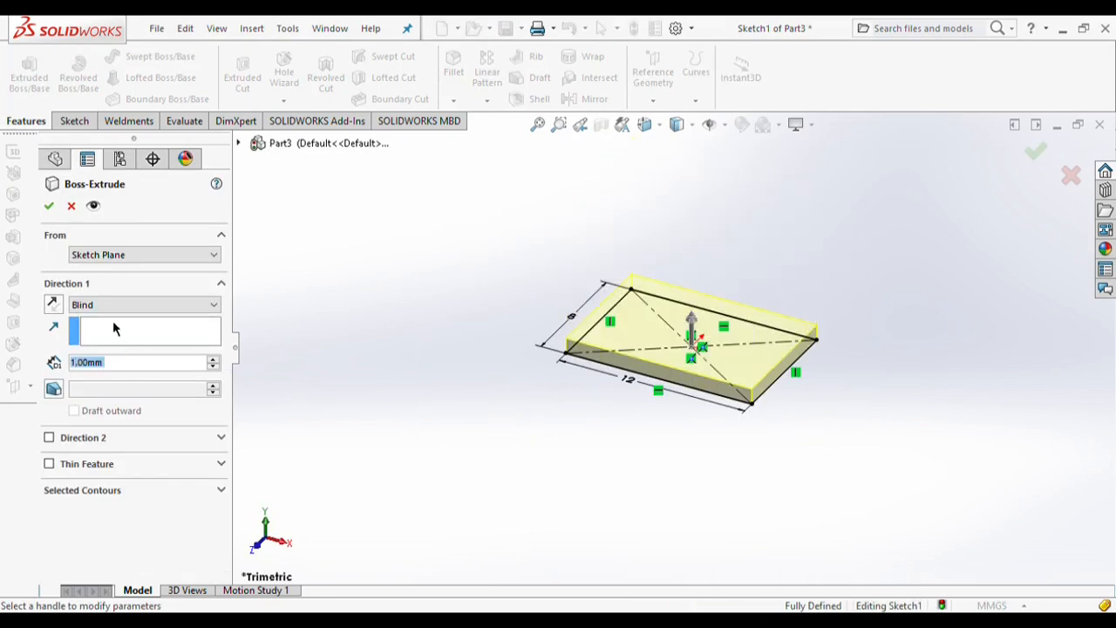
click(48, 206)
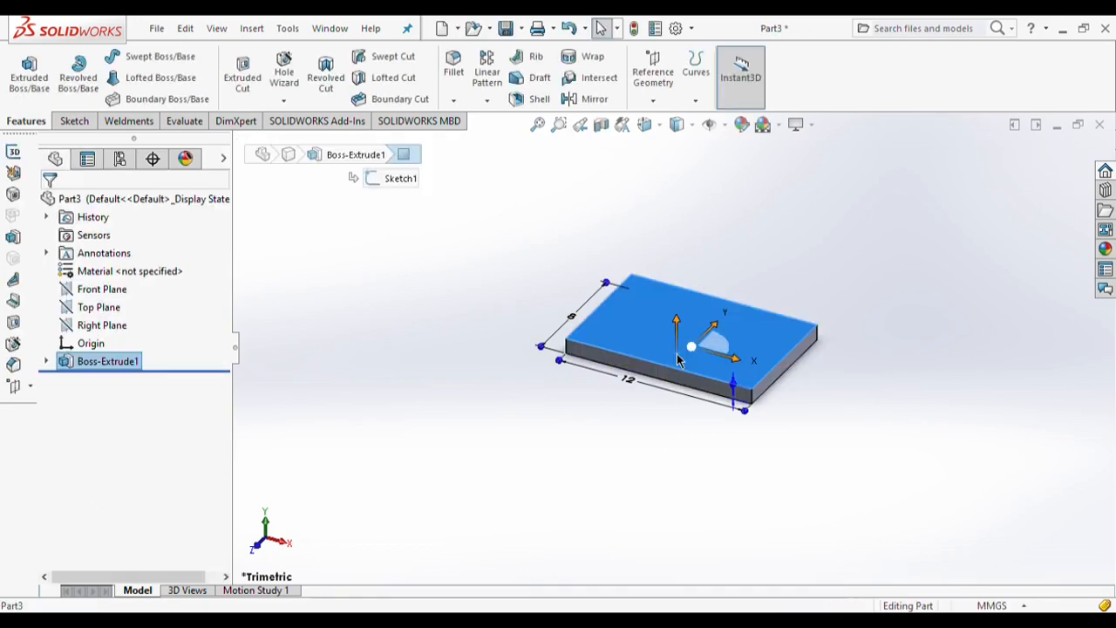
Sketch a centre rectangle about 8.84 by 5.78 mm on the plate's upper face, centred on the origin
click(746, 326)
click(808, 314)
click(71, 120)
click(19, 73)
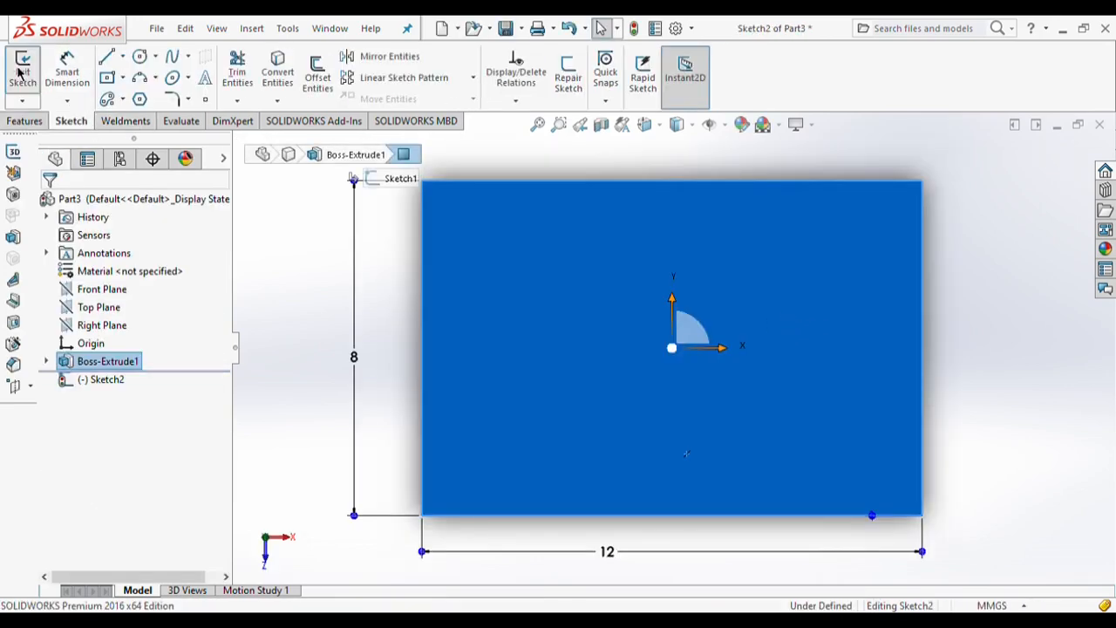
click(107, 78)
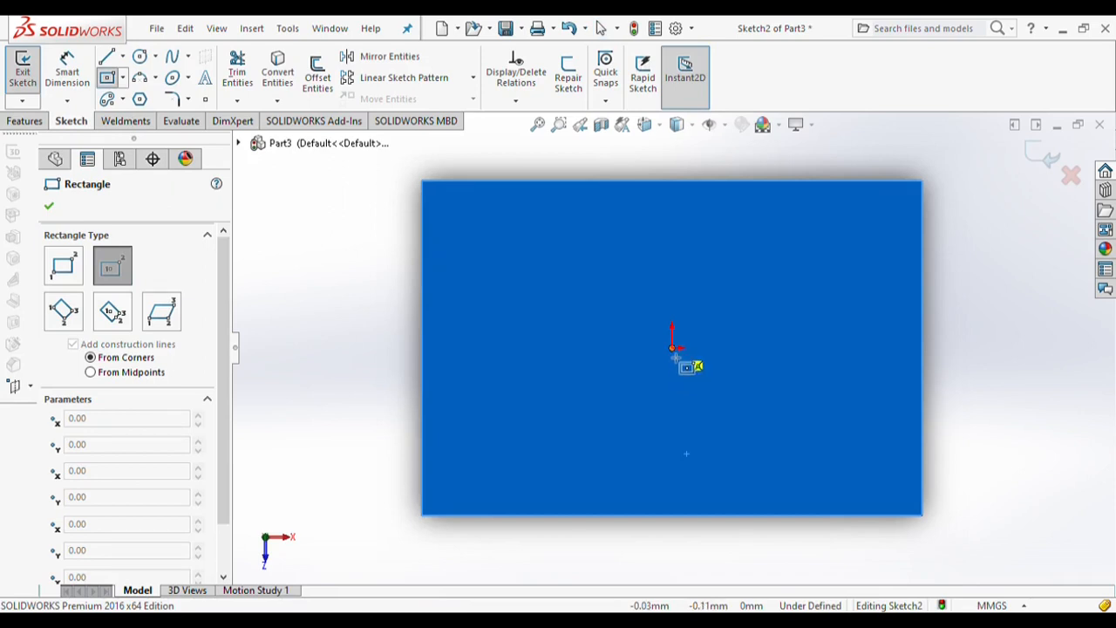
click(672, 349)
click(487, 227)
Dimension the inner rectangle as 5 mm high and 8 mm wide
click(66, 74)
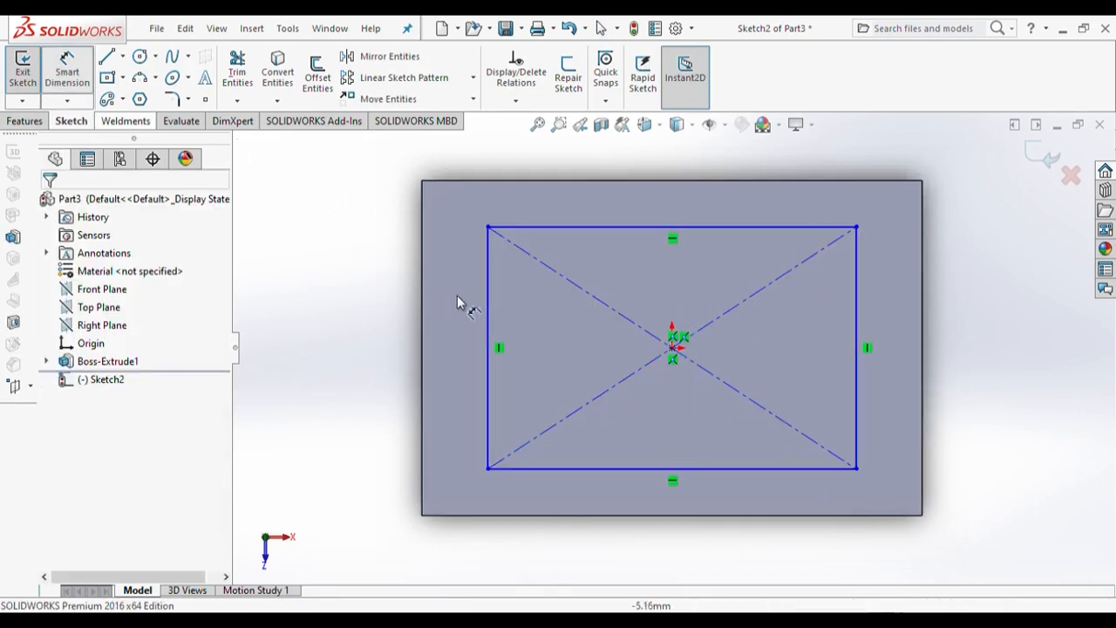
click(487, 325)
click(458, 338)
text(5.78031502mm)
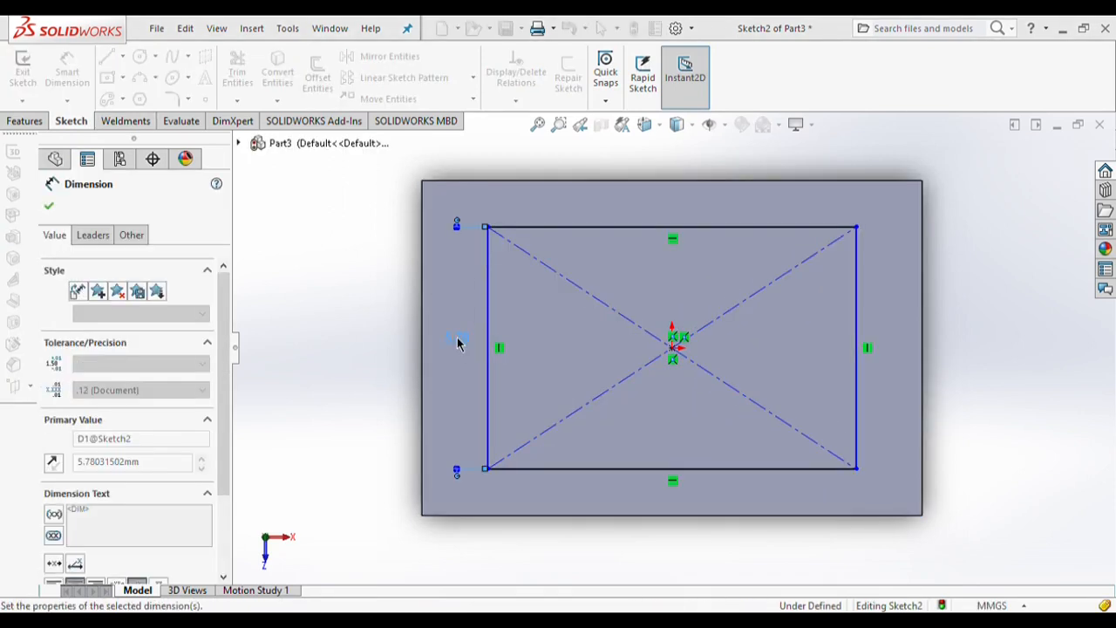
key(Return)
click(590, 453)
click(600, 485)
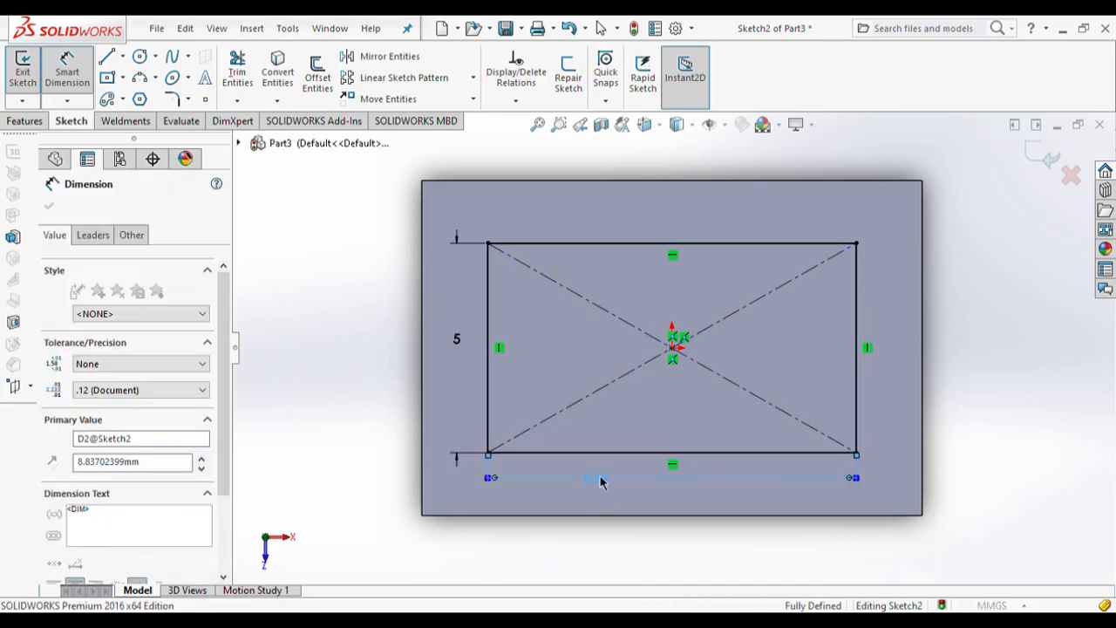
text(8)
key(Return)
click(87, 78)
Sketch a circle centred on each of the inner rectangle's four corners, the first about 1.96 mm in diameter
click(139, 57)
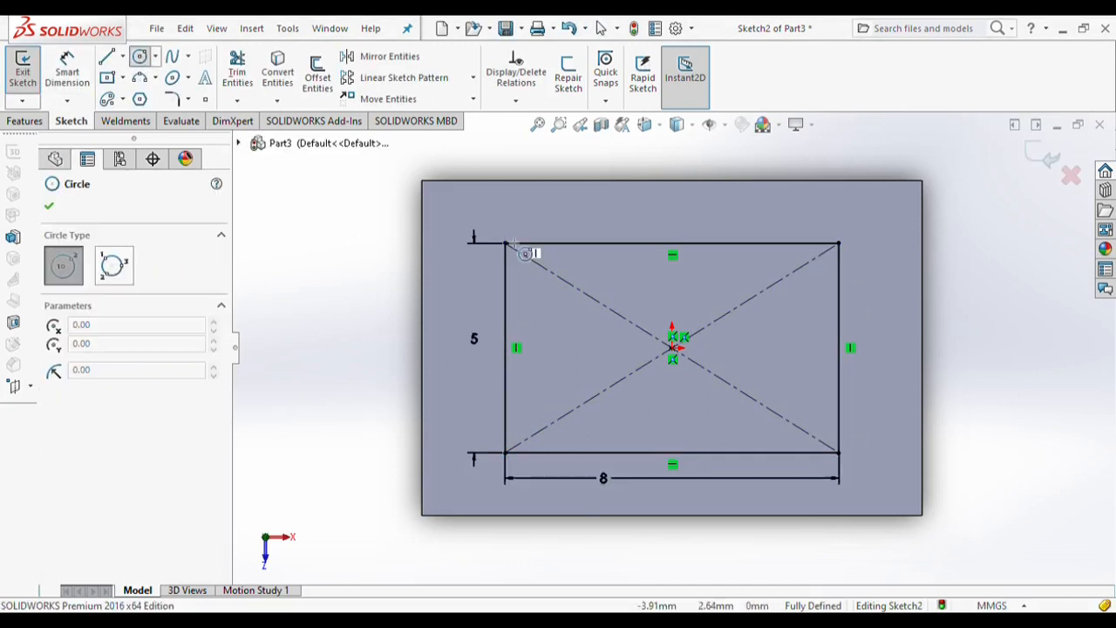
click(506, 244)
click(533, 272)
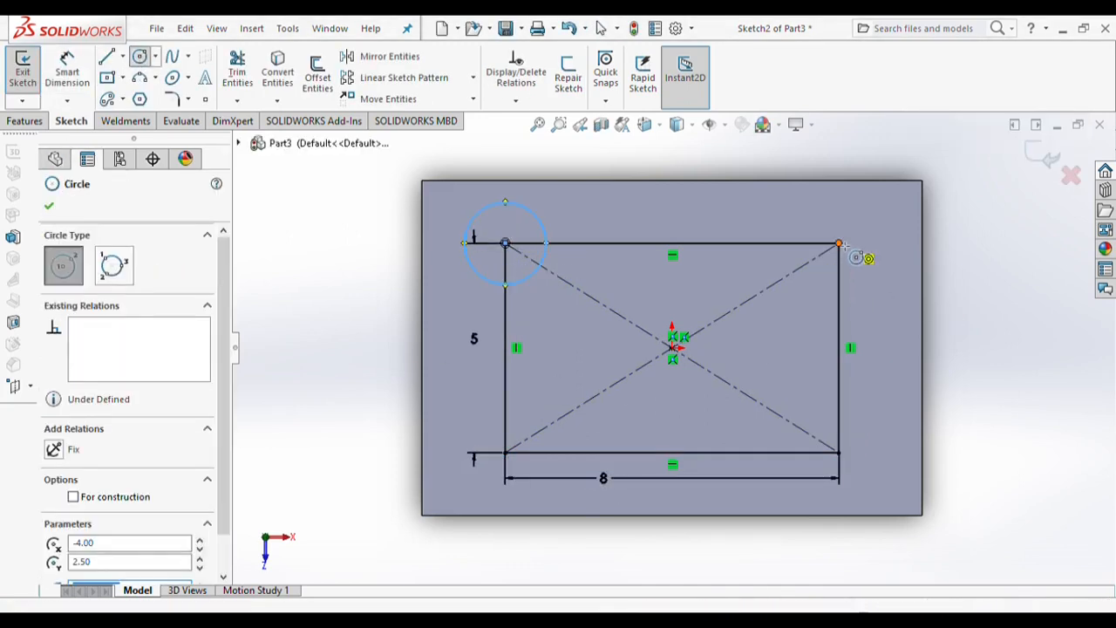
click(839, 244)
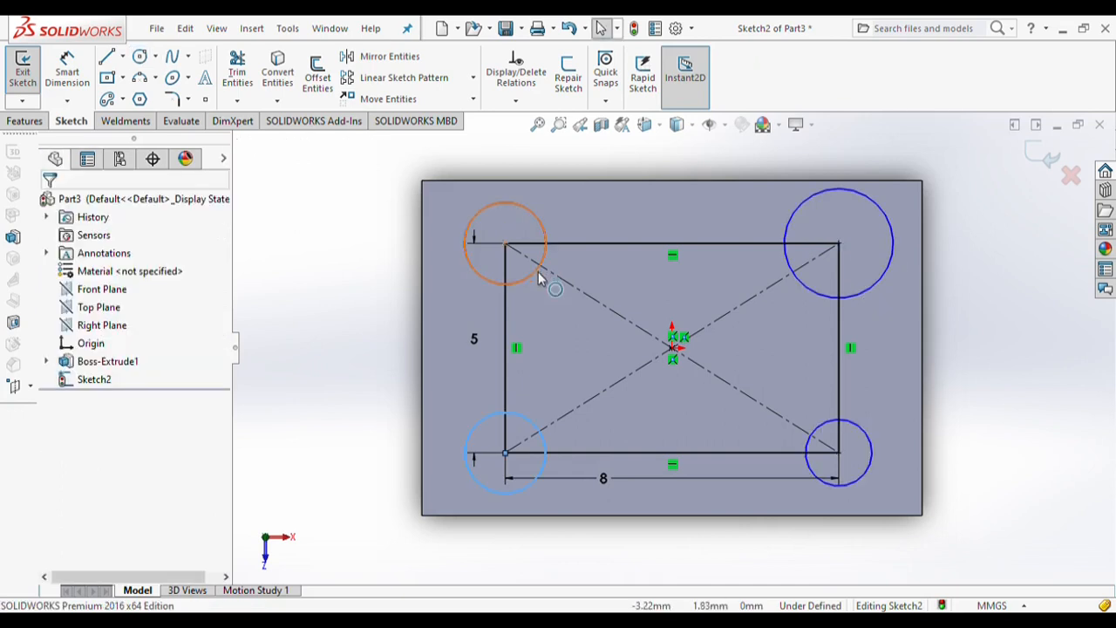
Add an Equal relation to the four corner circles
click(534, 272)
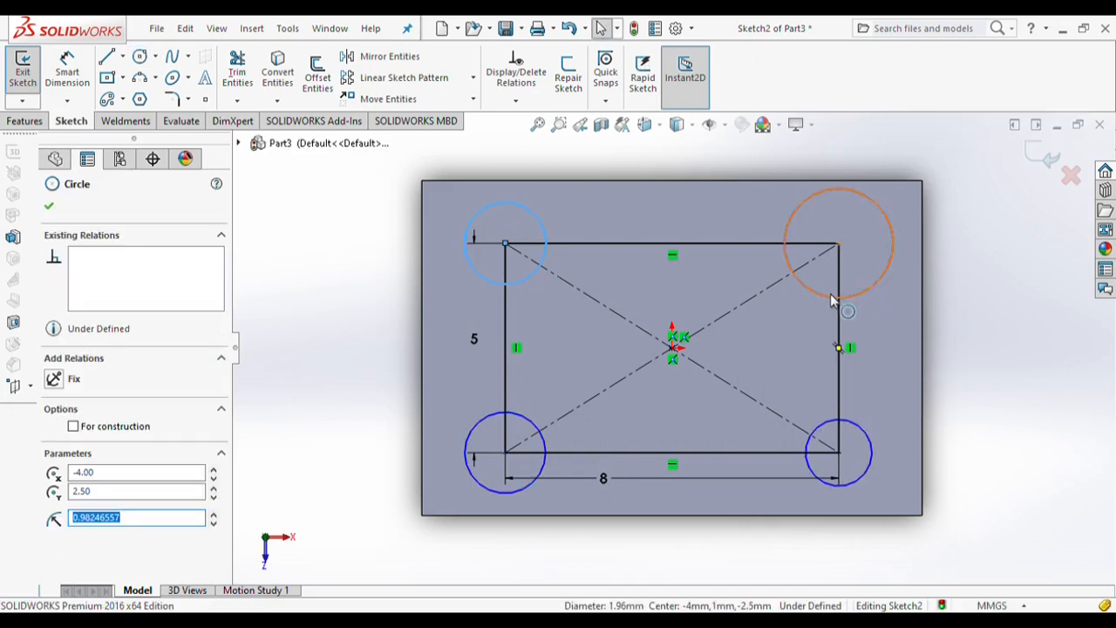
ctrl+click(830, 292)
ctrl+click(822, 427)
ctrl+click(508, 427)
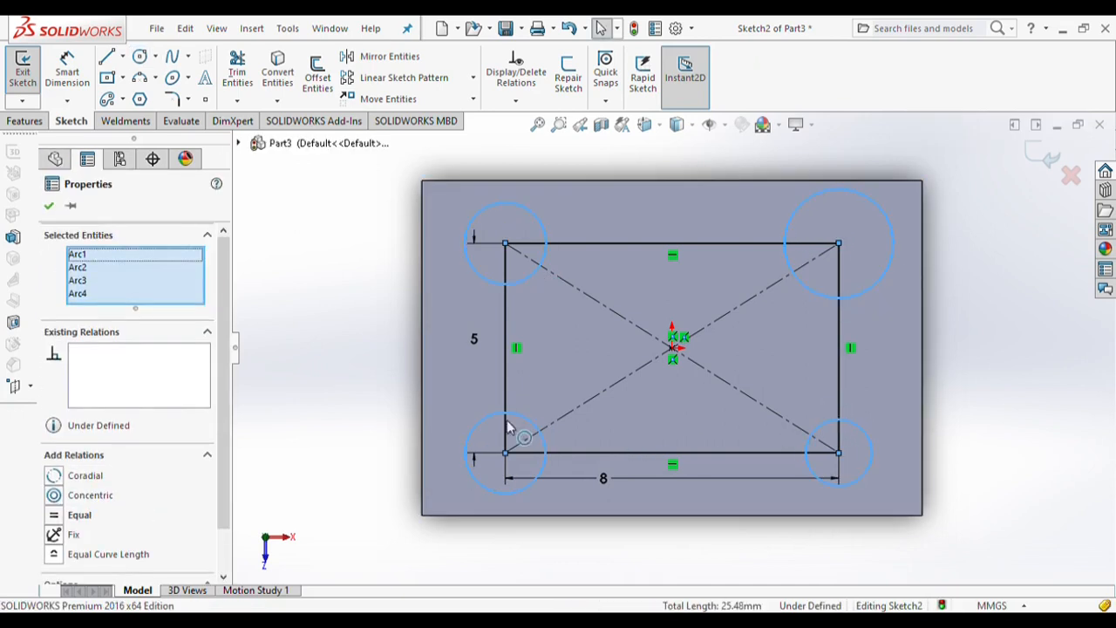
click(54, 517)
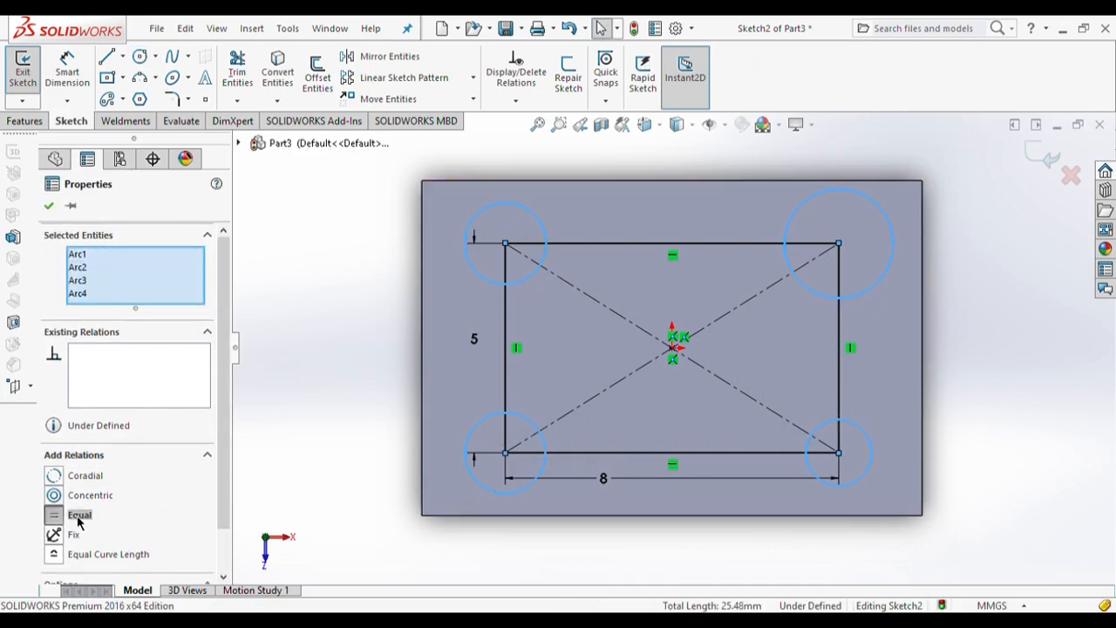
click(49, 205)
Dimension the upper-left corner circle's diameter as 1 mm
click(67, 71)
click(466, 248)
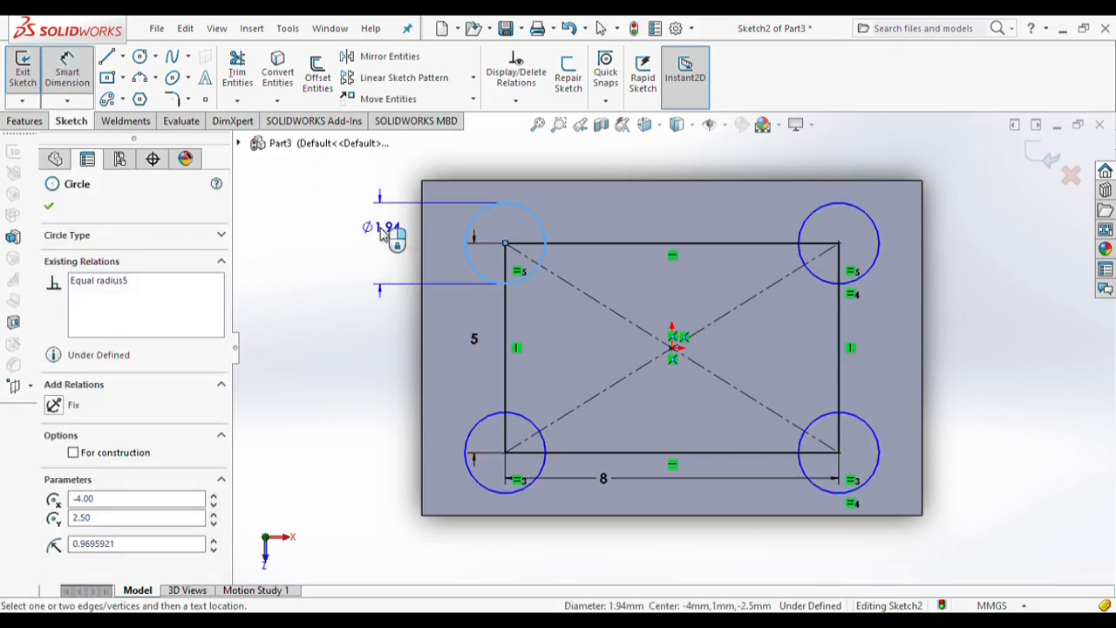
click(381, 233)
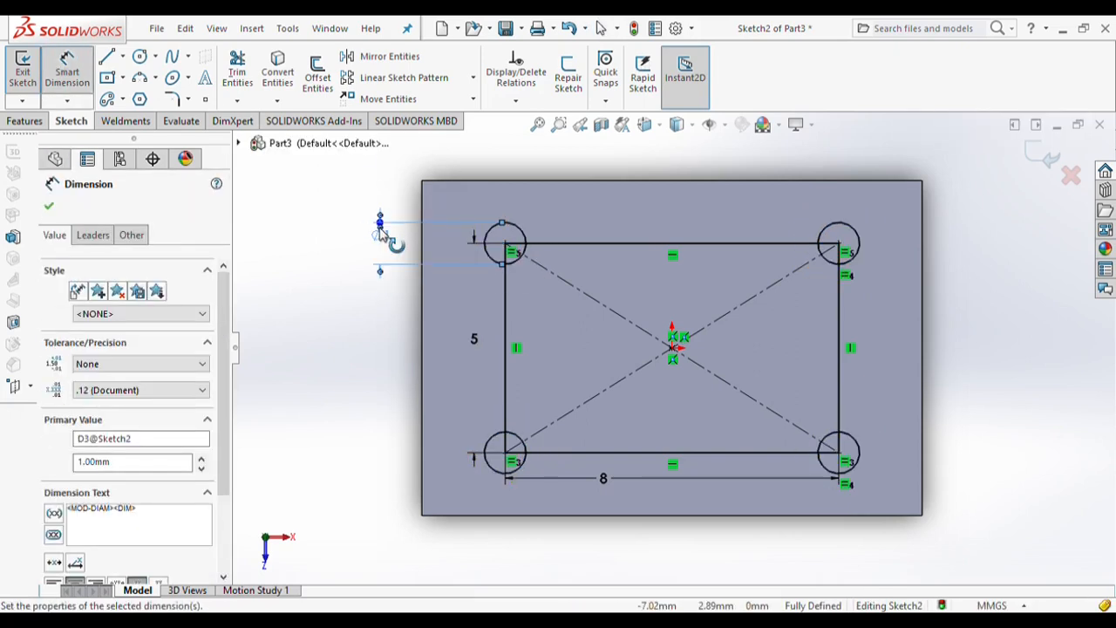
click(49, 207)
Turn all four sides of the inner rectangle into construction geometry
click(637, 244)
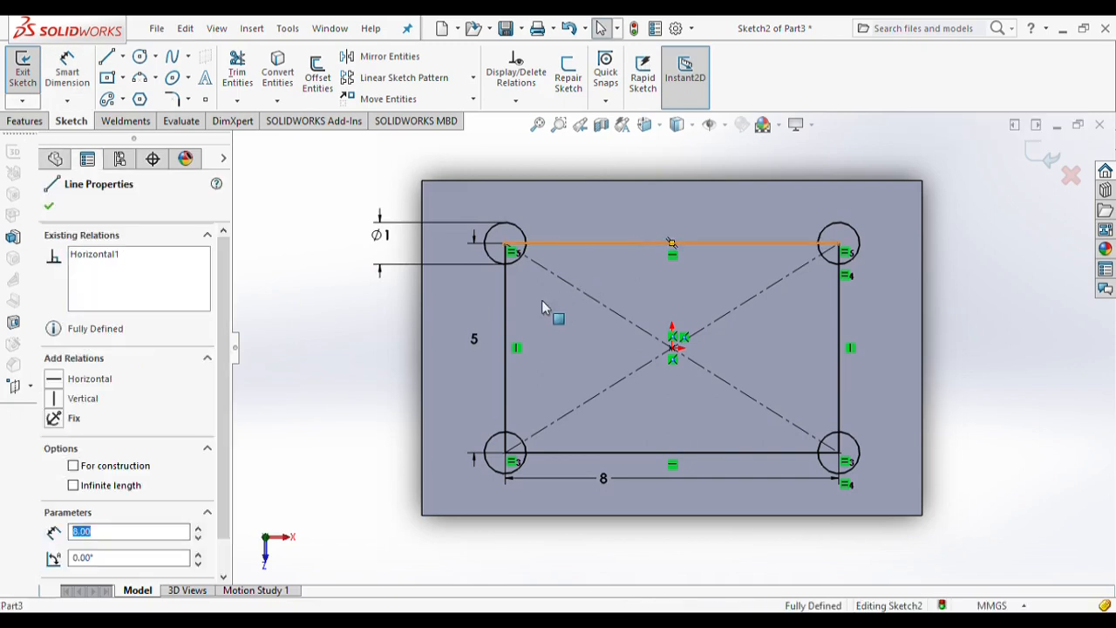
click(506, 375)
ctrl+click(619, 453)
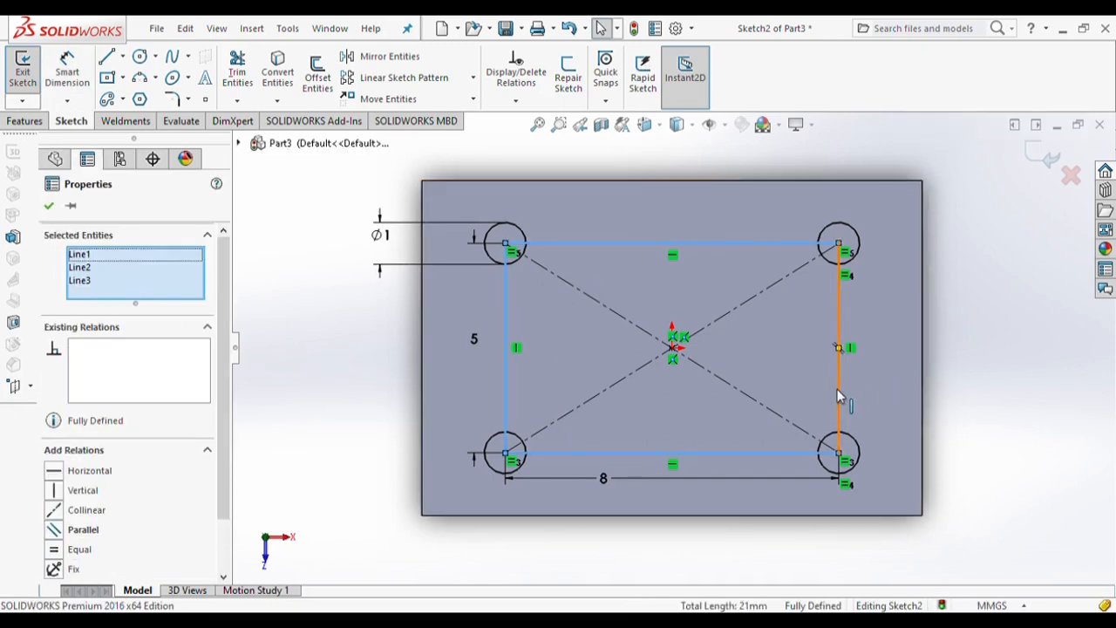
ctrl+click(839, 393)
scroll(128, 447, down, 2)
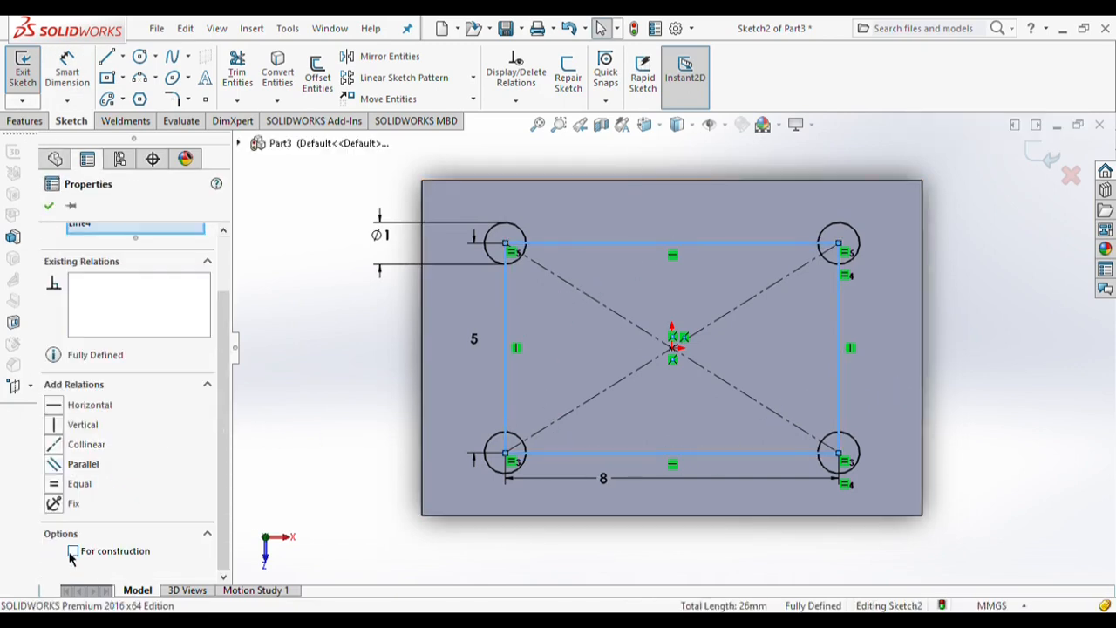
click(48, 204)
Cut-extrude the four 1 mm corner circles through the plate
click(24, 121)
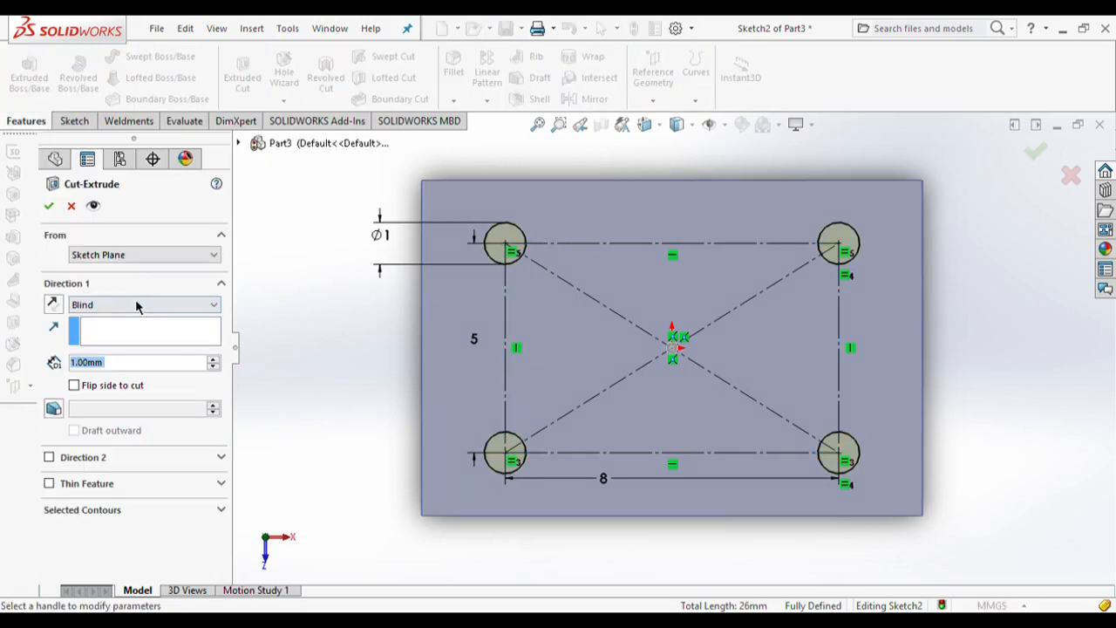
click(136, 301)
click(137, 353)
click(54, 211)
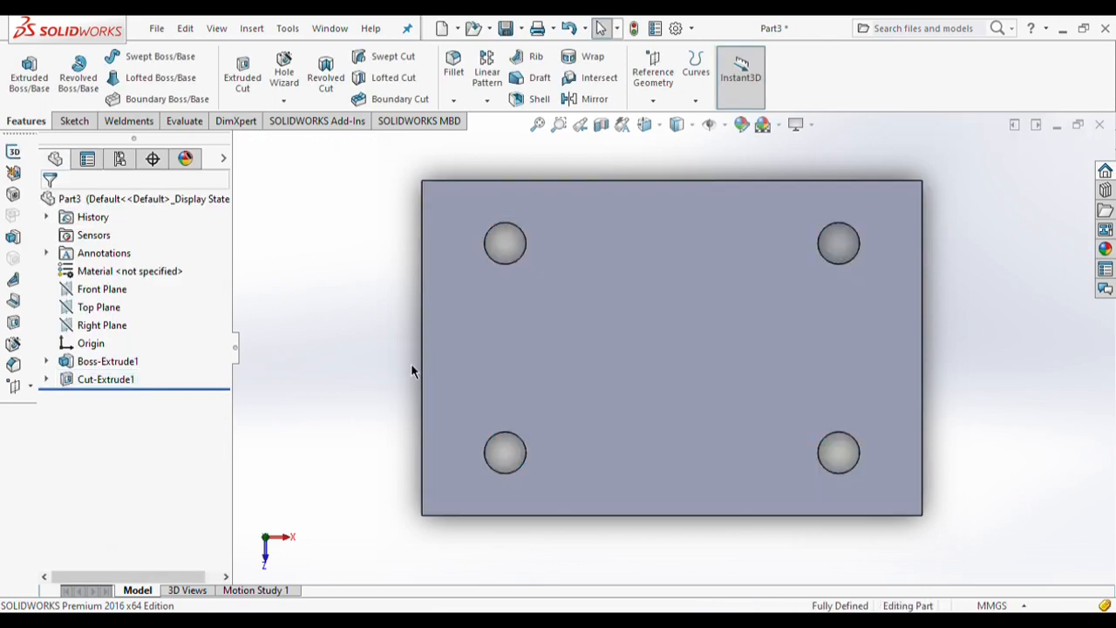
middle_drag(410, 362, 461, 525)
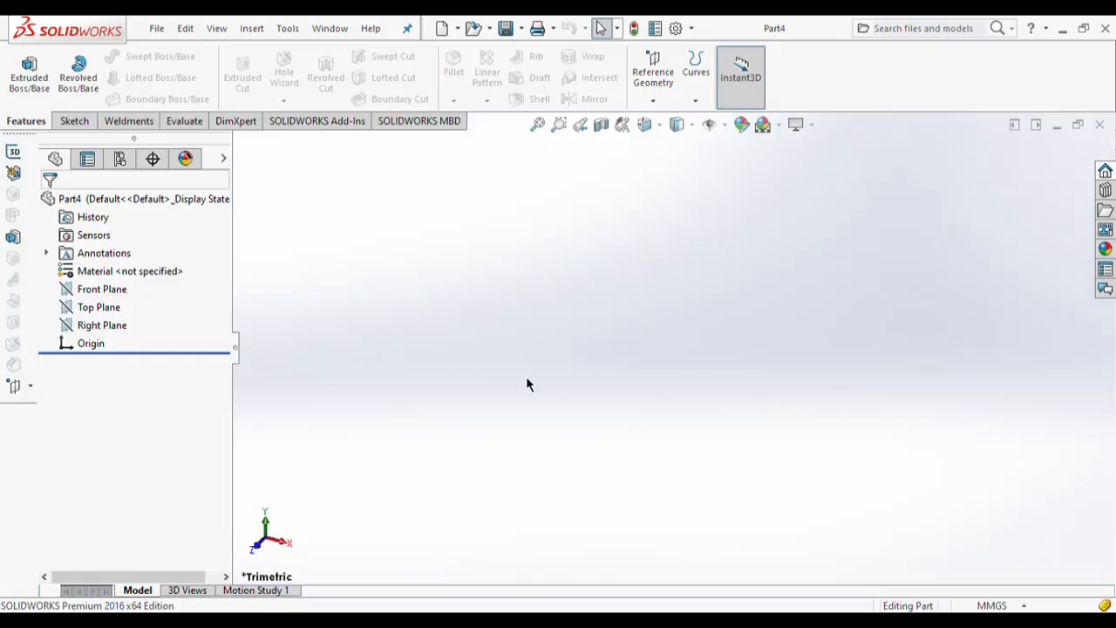
In the new part, sketch a hexagon with an inscribed circle about 86.85 mm in diameter on the Top Plane, centred on the origin
click(96, 306)
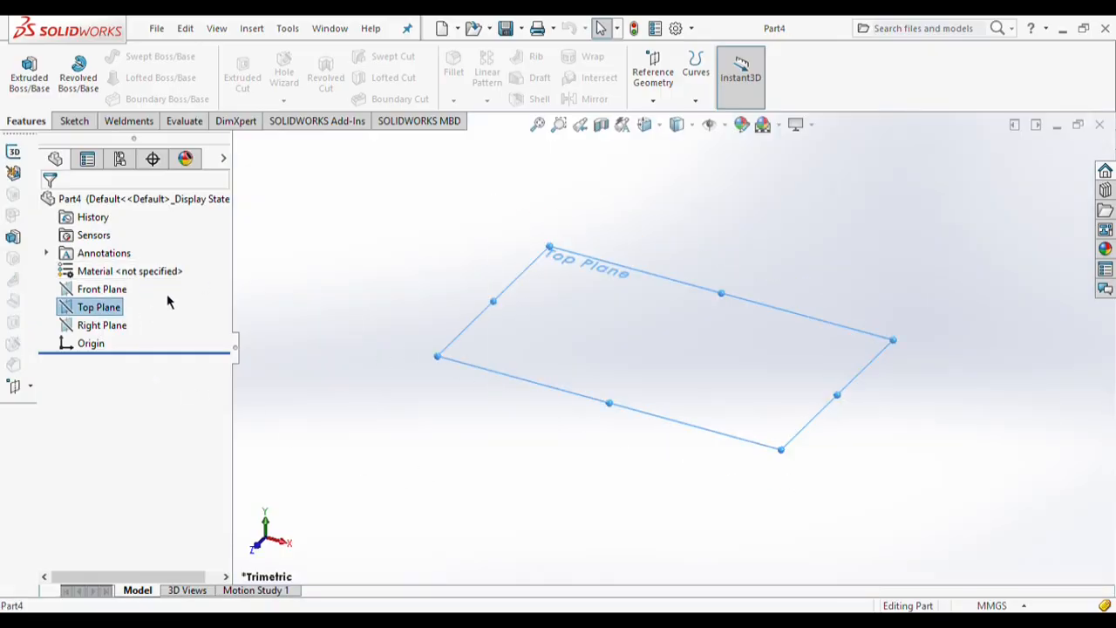
click(168, 285)
click(77, 123)
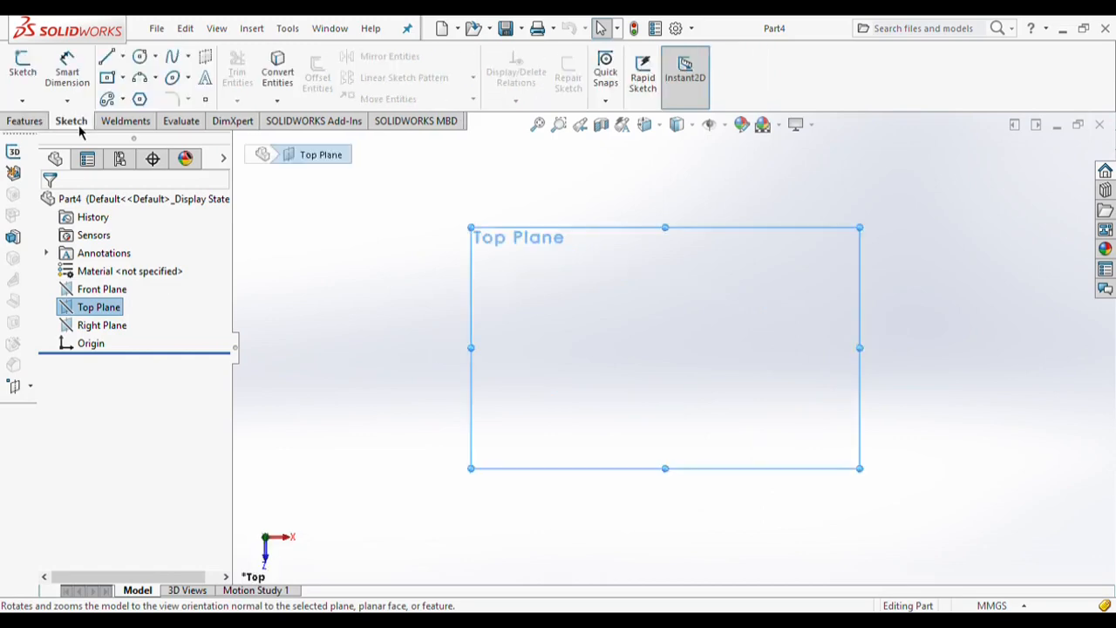
click(140, 100)
click(664, 347)
click(712, 446)
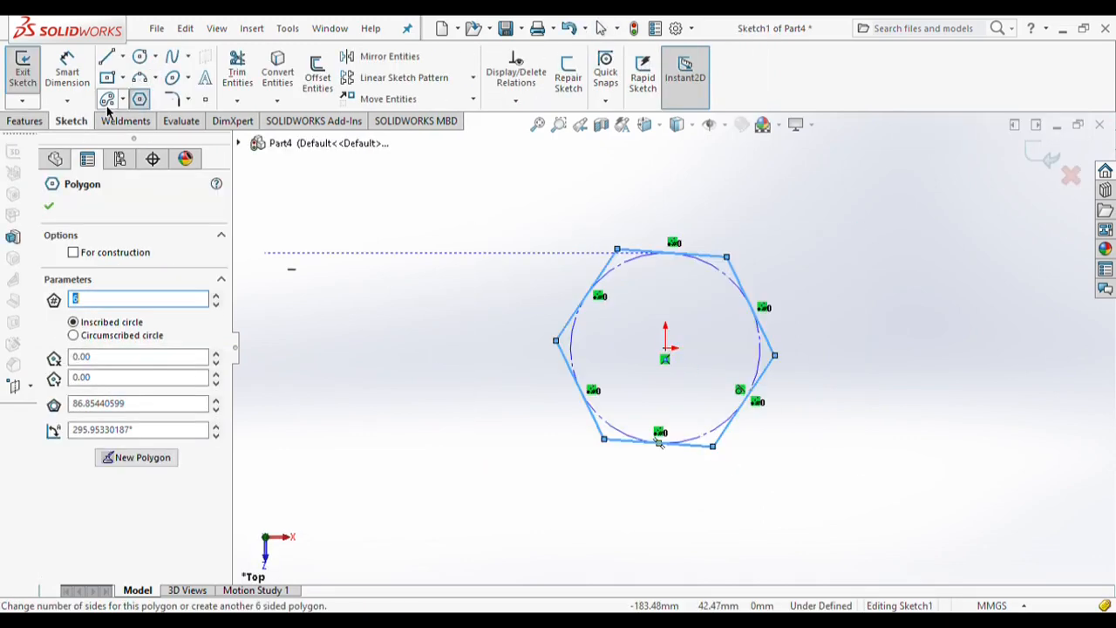
Dimension the hexagon's inscribed circle as 2 mm in diameter
click(75, 83)
click(573, 371)
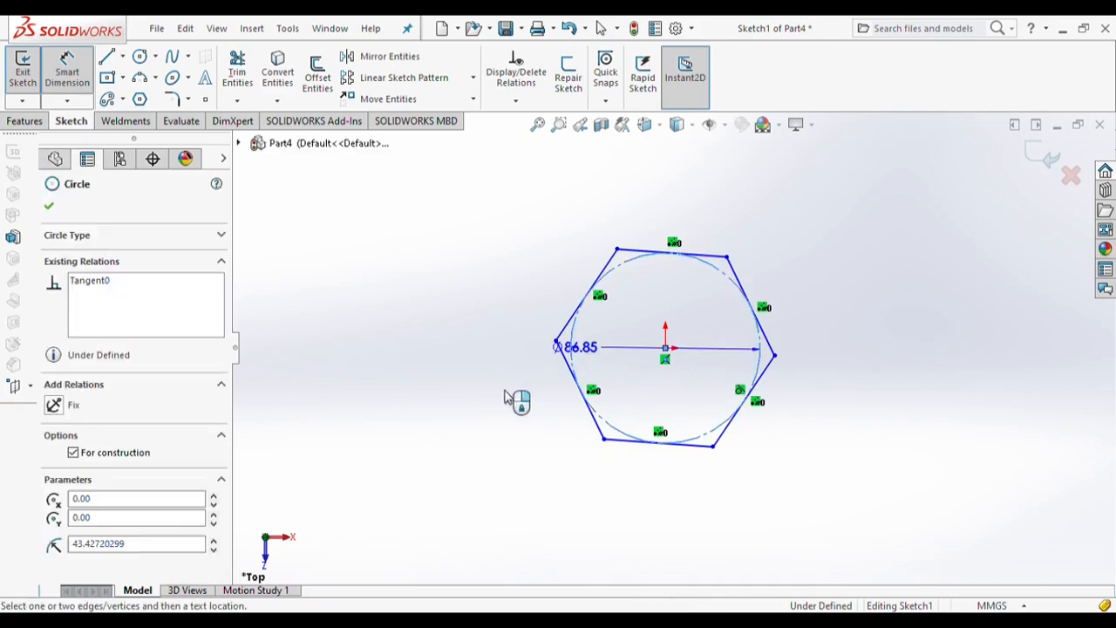
click(460, 324)
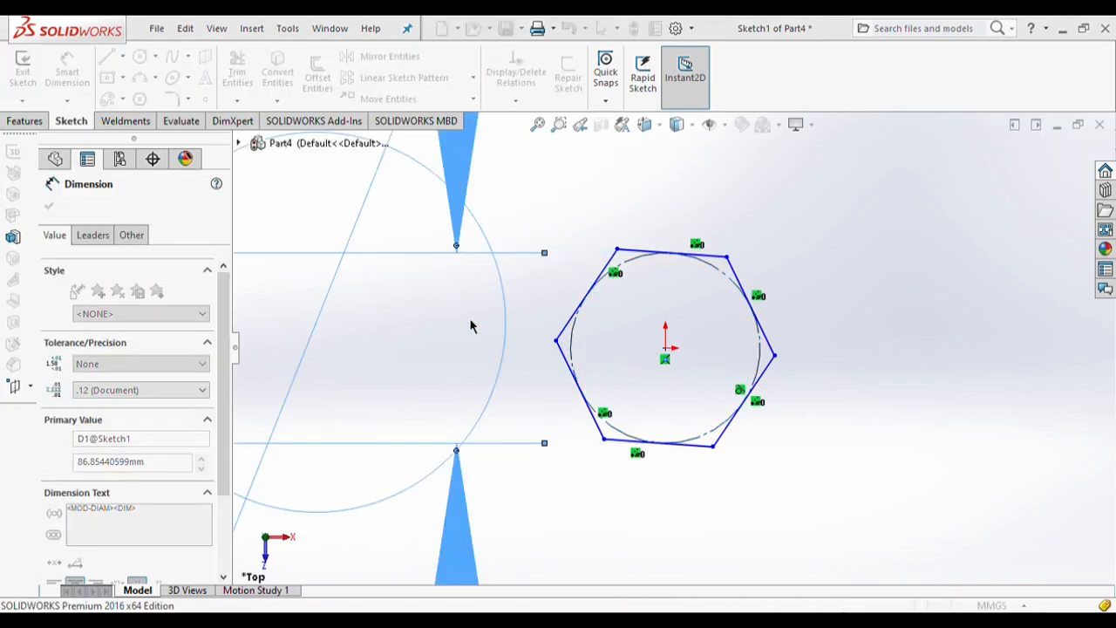
text(2)
key(Return)
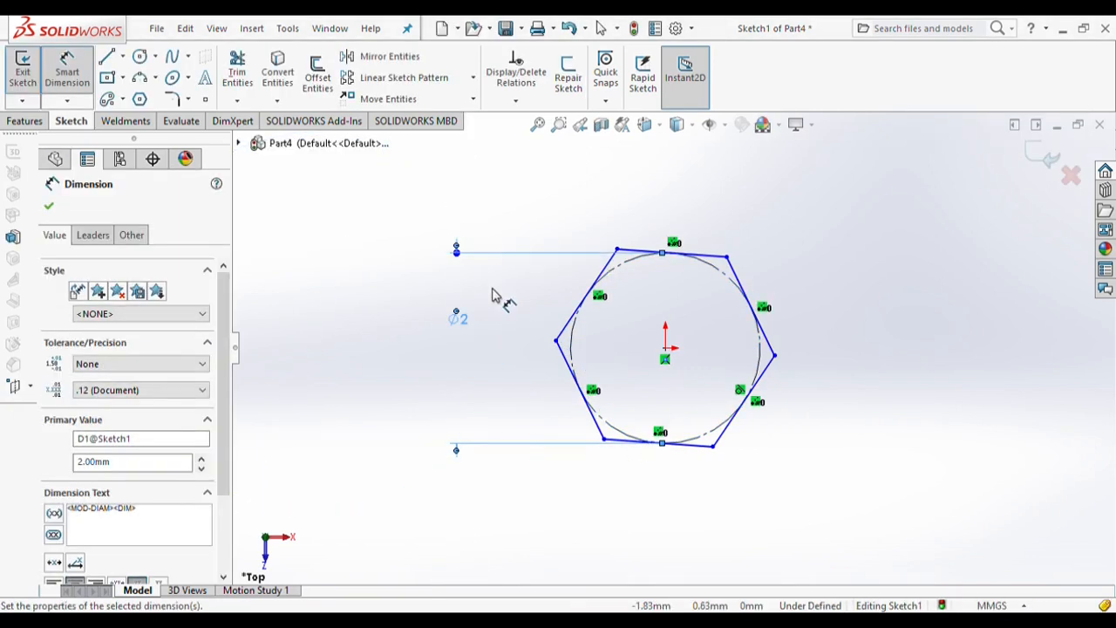
Sketch a circle about 0.76 mm in diameter inside the hexagon, centred on the origin
click(51, 208)
click(141, 57)
click(665, 348)
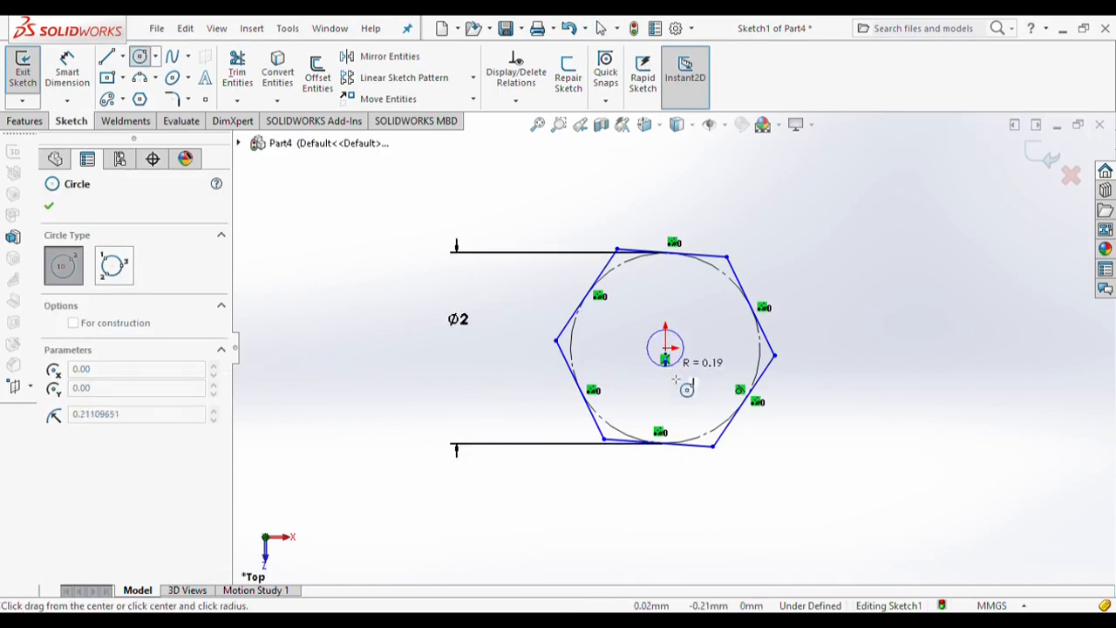
click(679, 382)
Dimension the inner circle as 1 mm in diameter
click(67, 73)
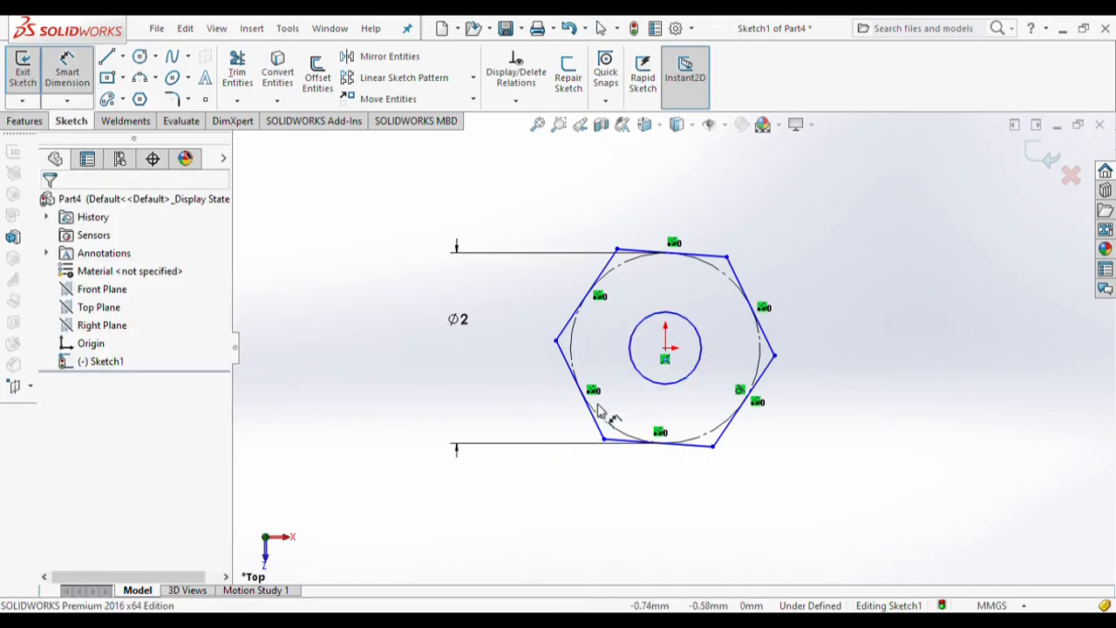
click(640, 384)
click(479, 394)
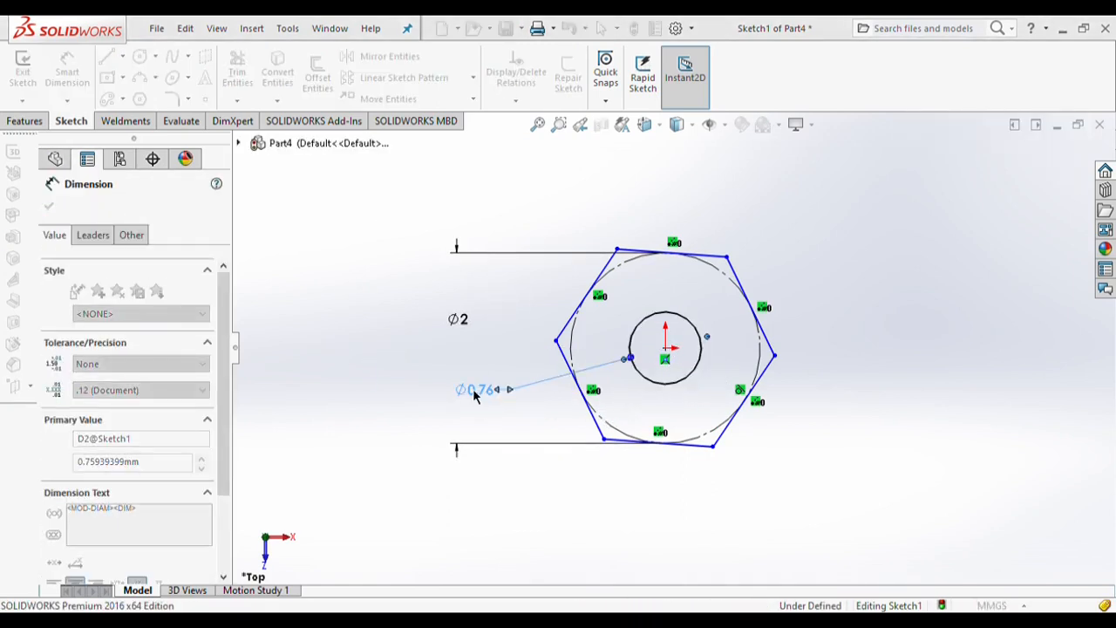
text(1)
key(Return)
click(50, 208)
Extrude the hexagon with its centre hole to a blind depth of 1 mm
click(33, 123)
click(38, 89)
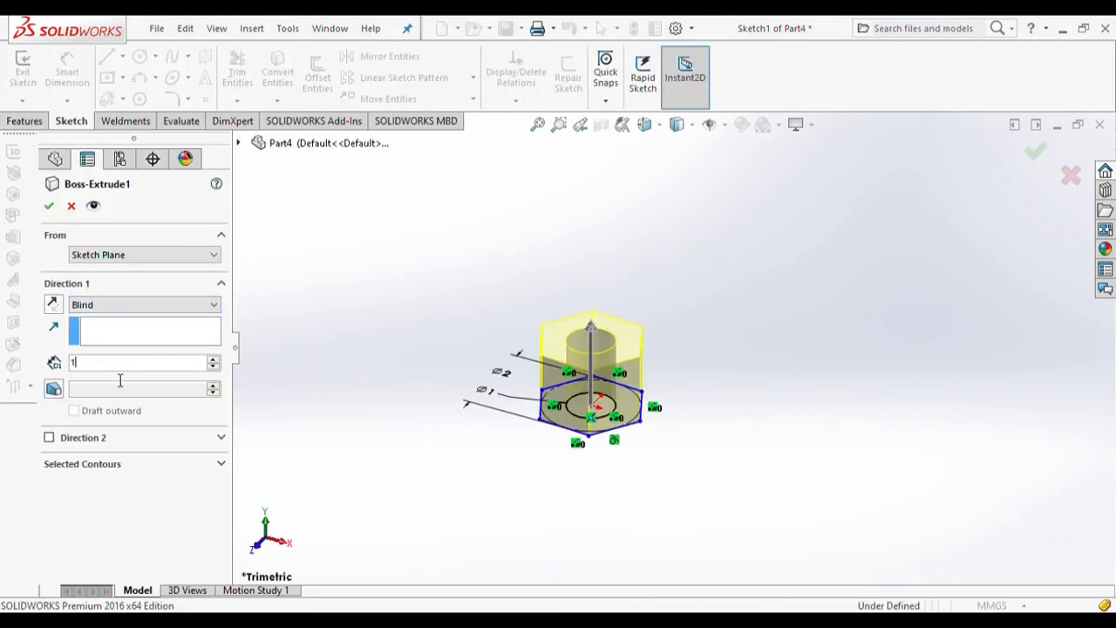
key(Return)
click(50, 206)
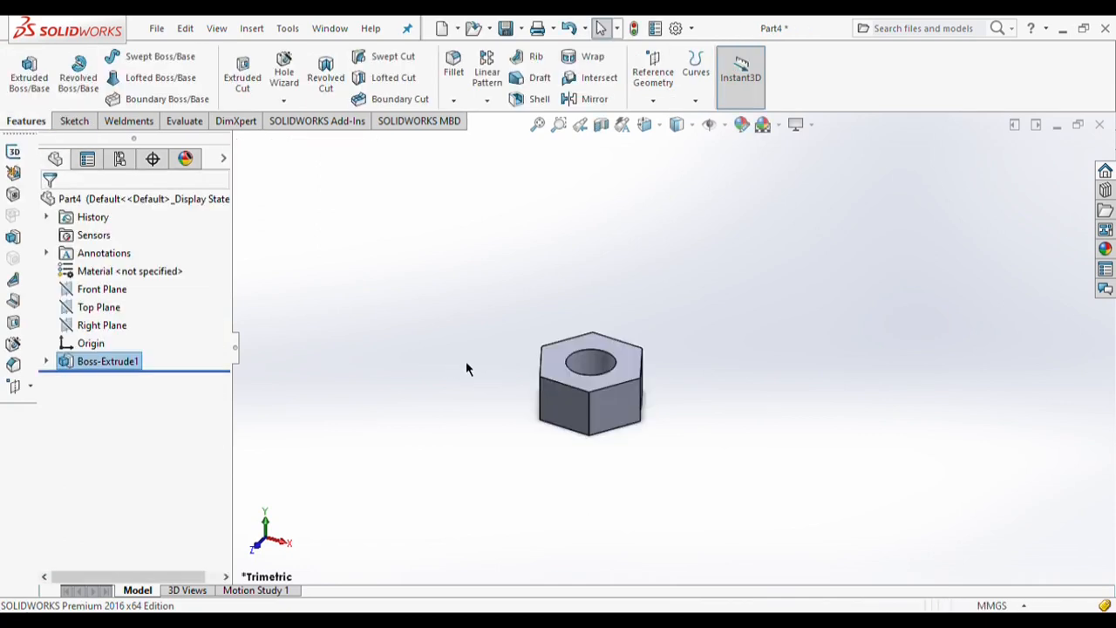
scroll(466, 361, up, 1)
middle_drag(479, 361, 493, 378)
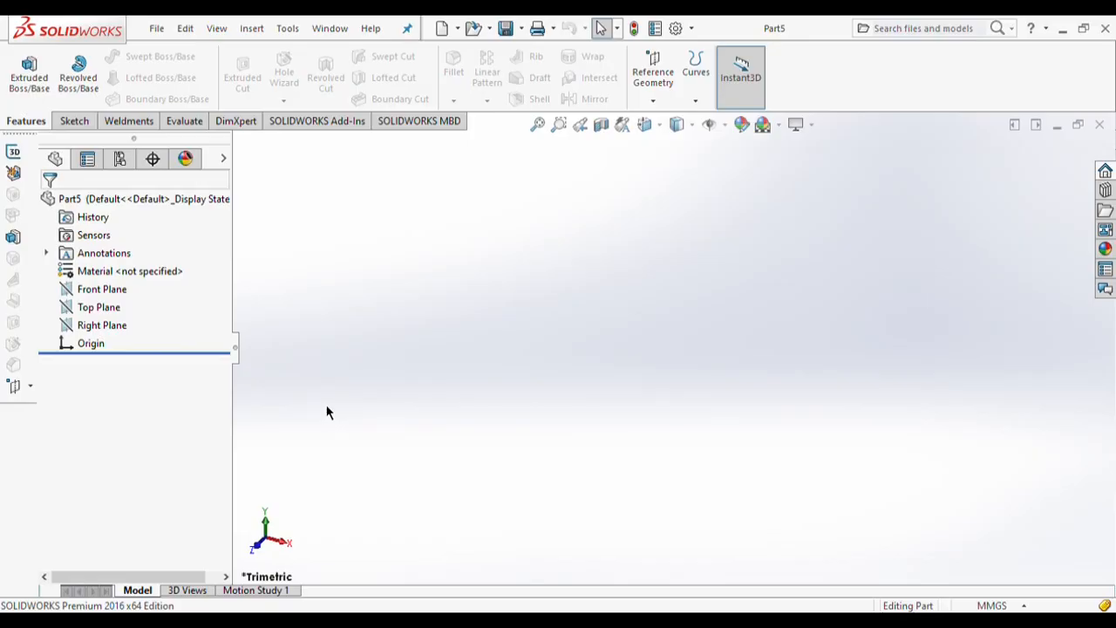
In the new part, sketch a horizontal line on the Front Plane with its midpoint at the origin
click(92, 290)
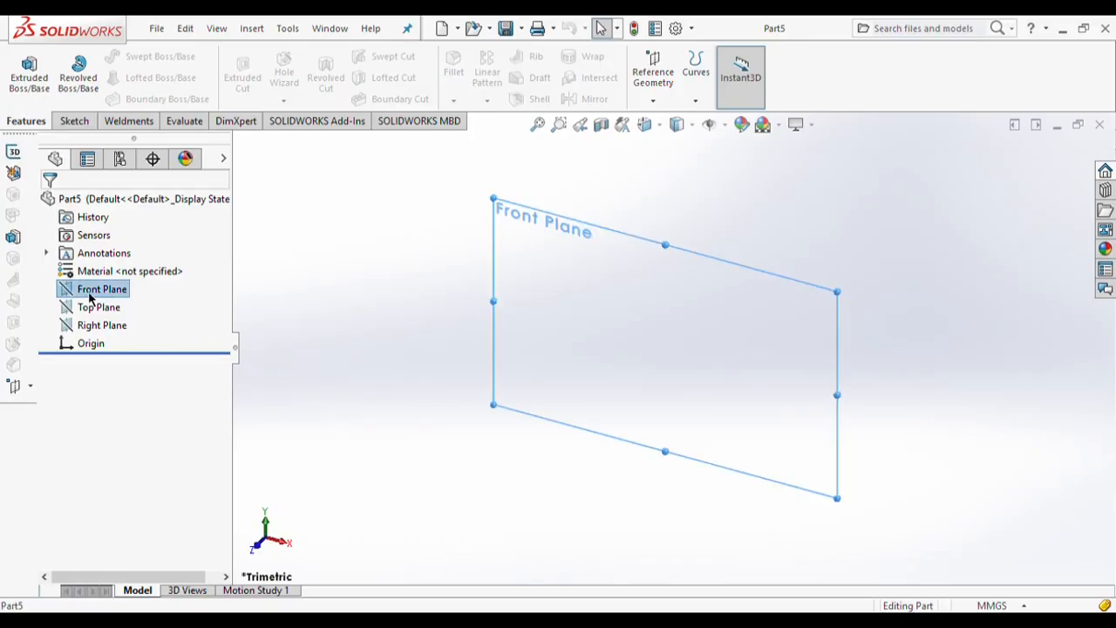
click(162, 280)
click(74, 122)
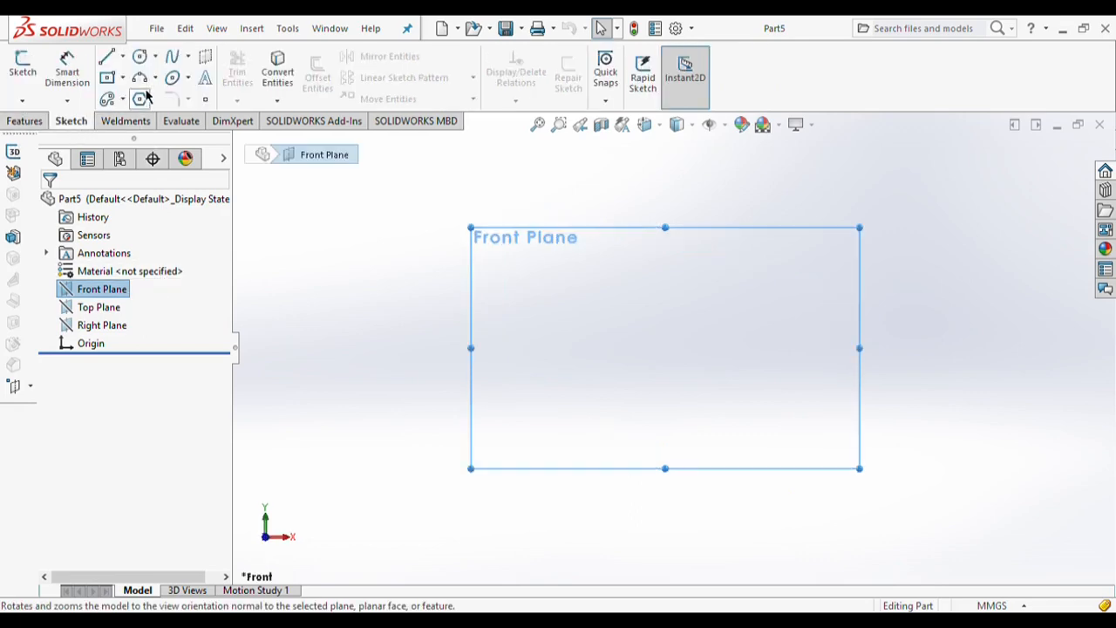
click(110, 56)
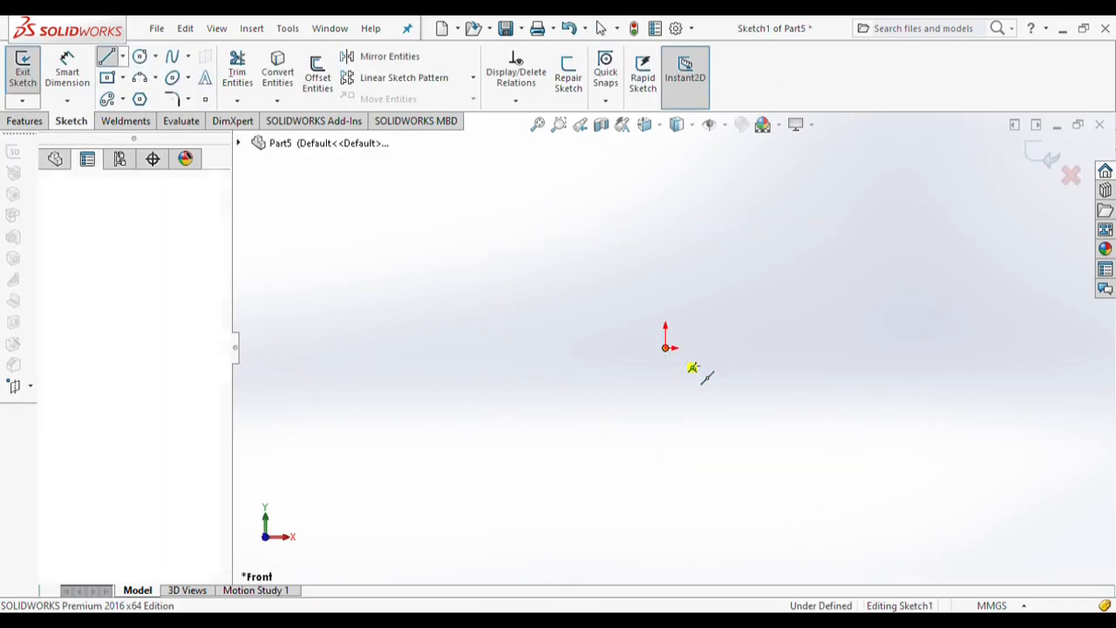
click(664, 348)
click(818, 348)
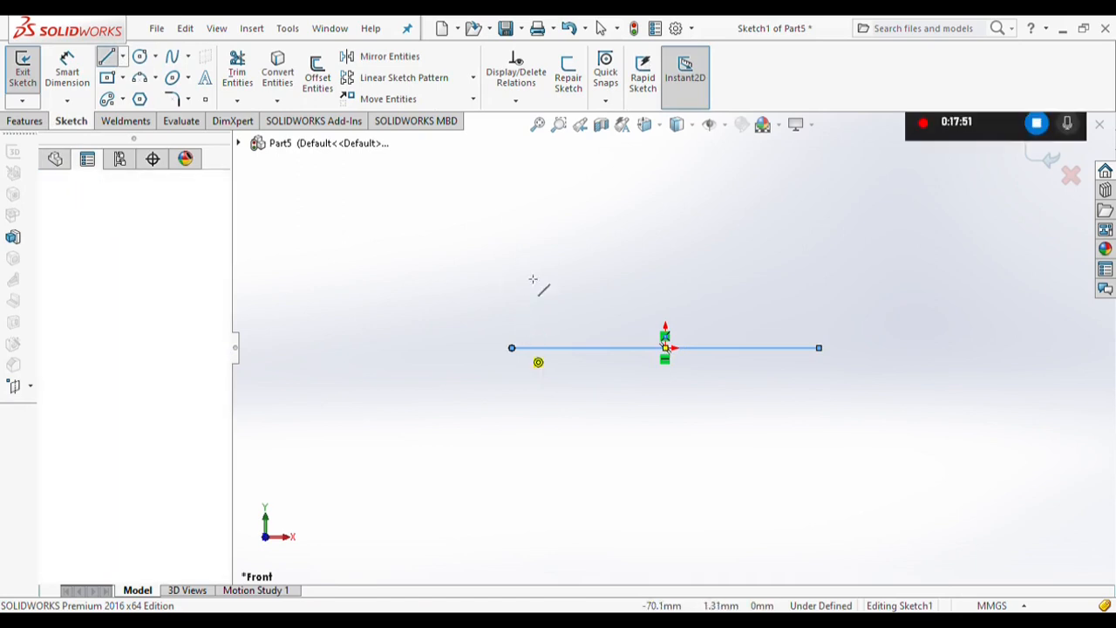
Sketch a vertical line upward from each end of the horizontal line to form an open U profile
click(511, 347)
double_click(512, 151)
click(818, 348)
click(819, 160)
key(Escape)
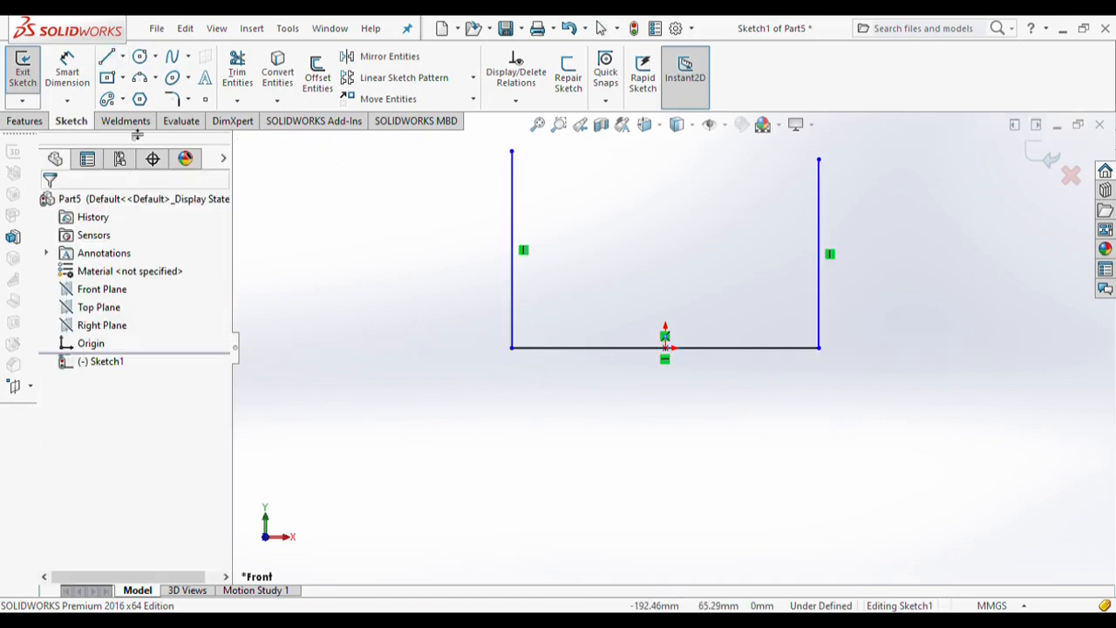
Dimension the horizontal base line of the U profile as 7 mm
click(87, 83)
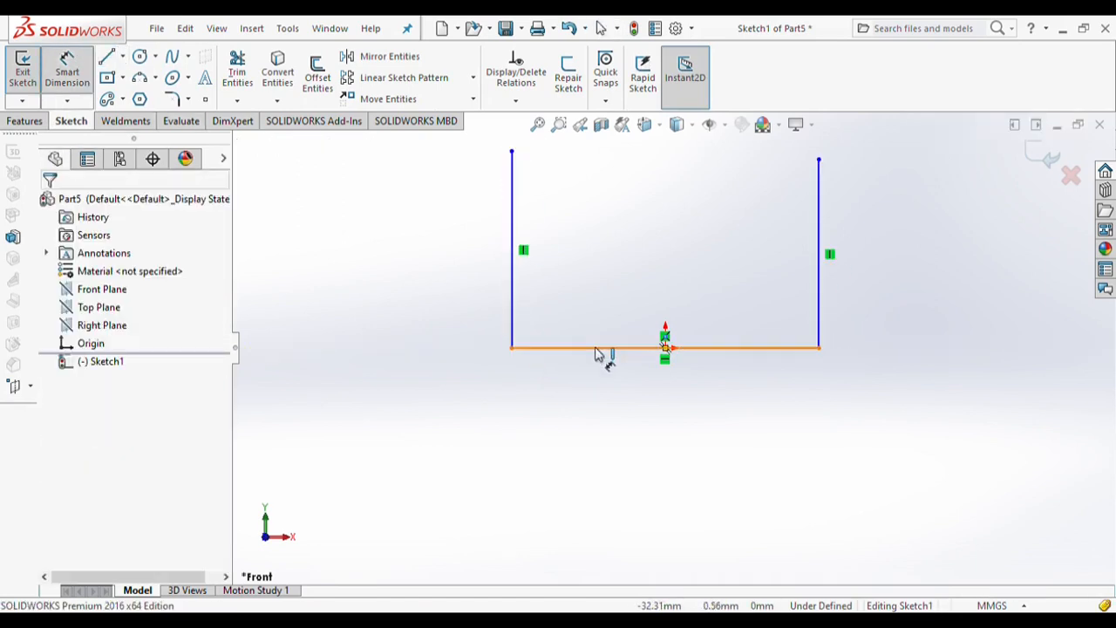
click(599, 349)
click(620, 418)
text(7.00mm)
key(Return)
Dimension the left vertical line of the U profile as 10 mm
click(512, 302)
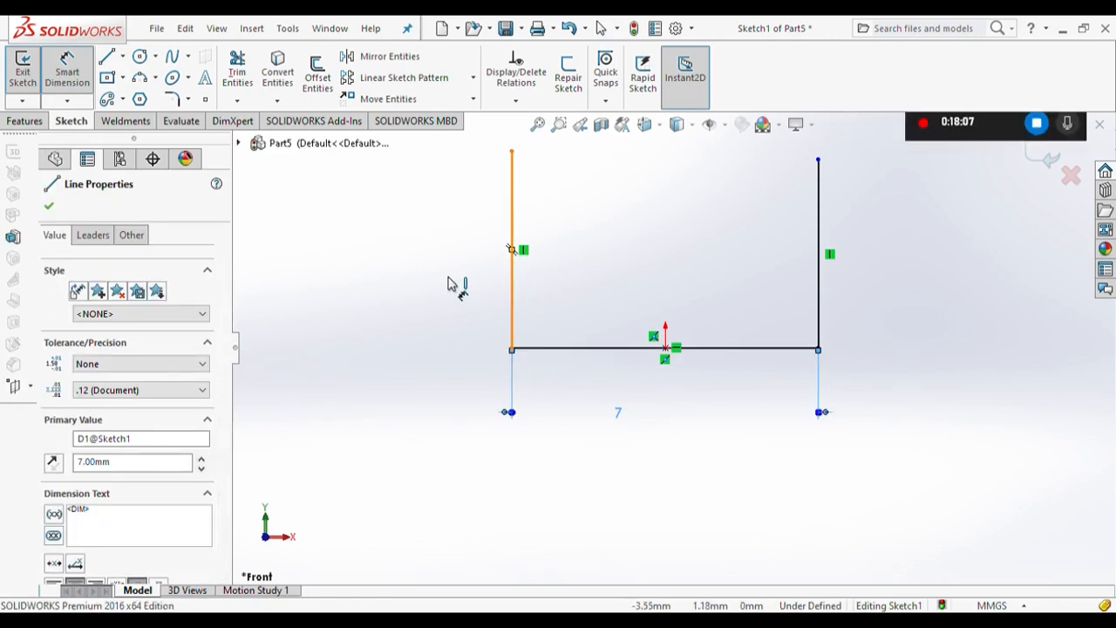
click(449, 281)
text(10)
key(Return)
key(Escape)
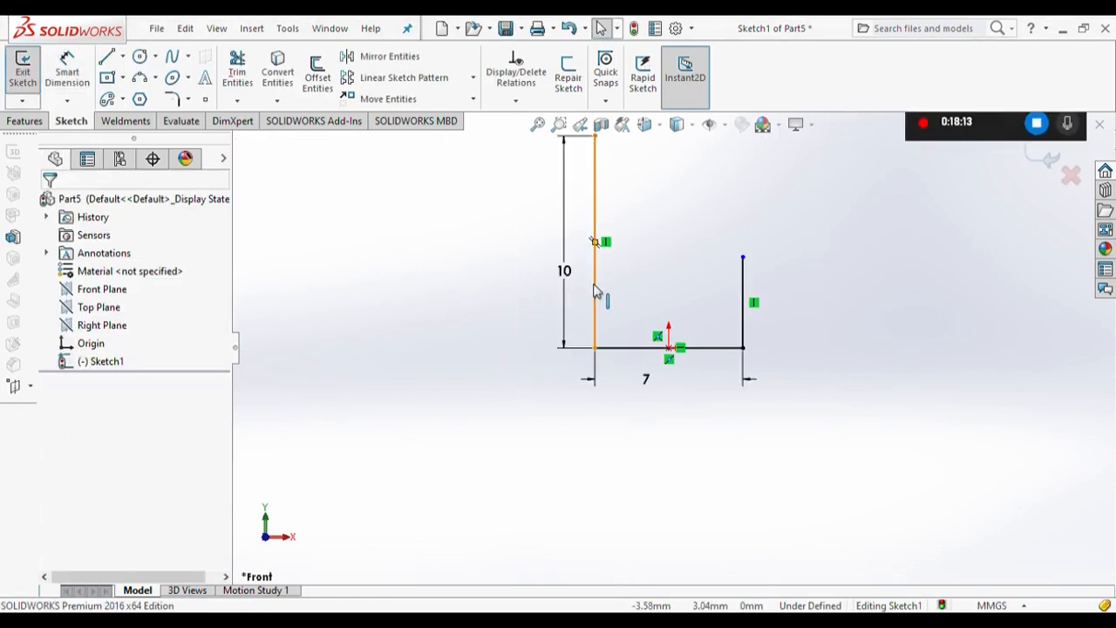
Make the two vertical lines of the U profile equal in length
click(742, 323)
ctrl+click(740, 328)
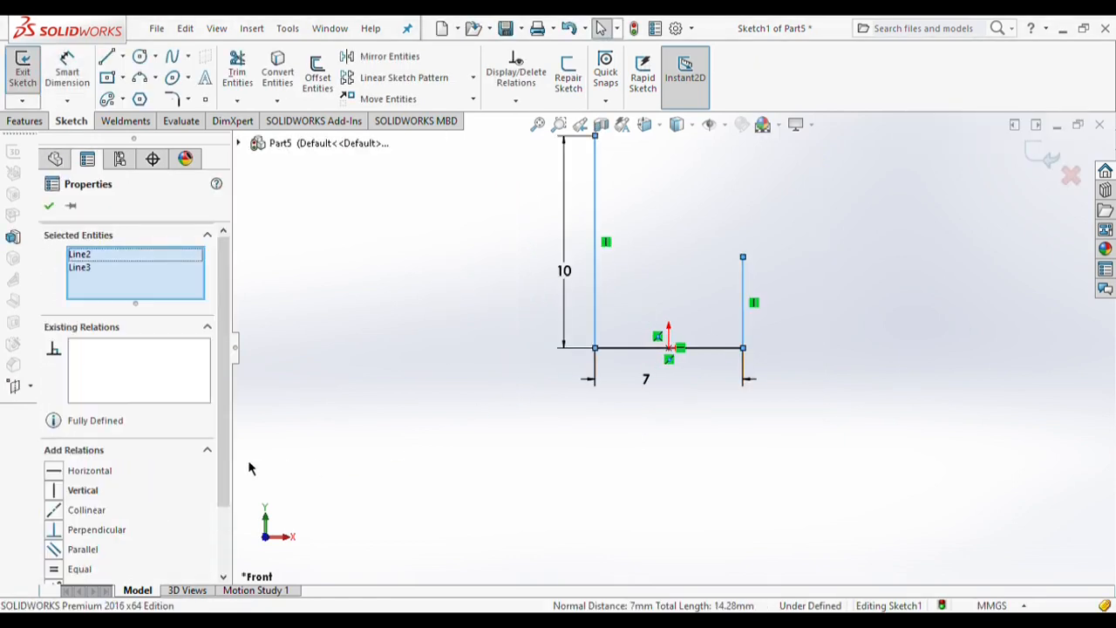
click(59, 569)
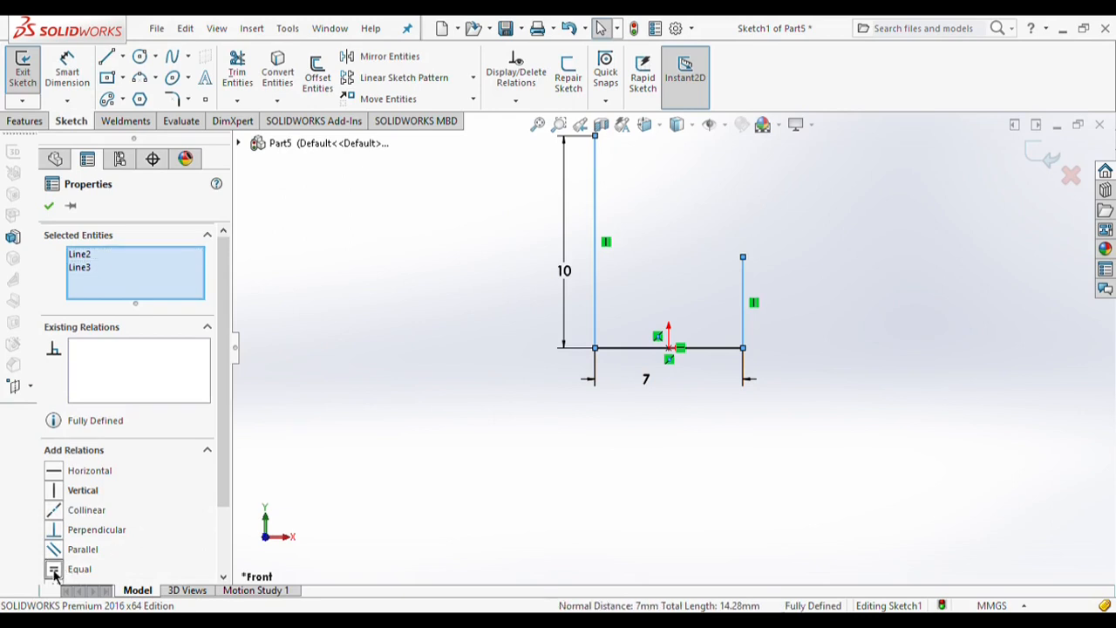
click(48, 205)
Extrude the U profile as a one-direction thin feature, Mid Plane 5 mm deep with a wall thickness of 0.5 mm
click(26, 121)
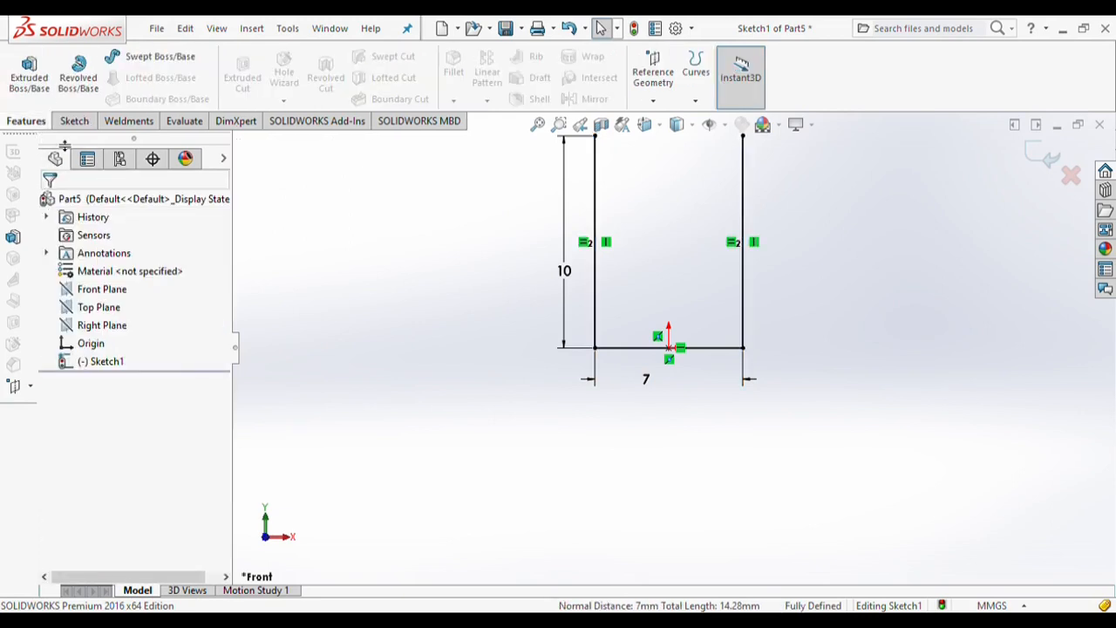
click(54, 100)
click(96, 304)
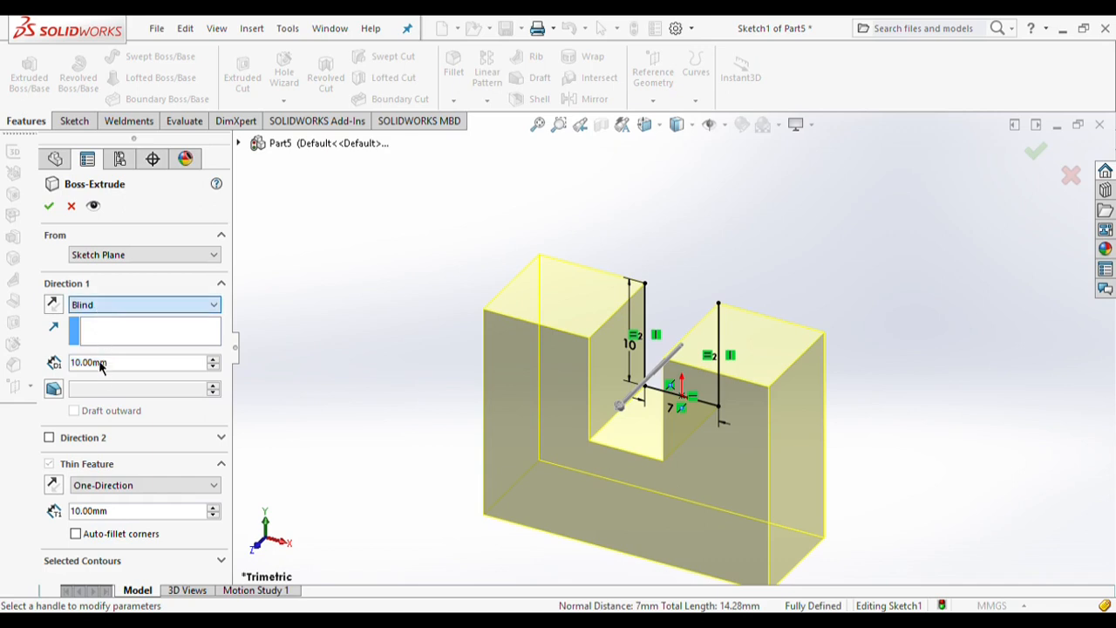
click(103, 384)
text(5)
key(Return)
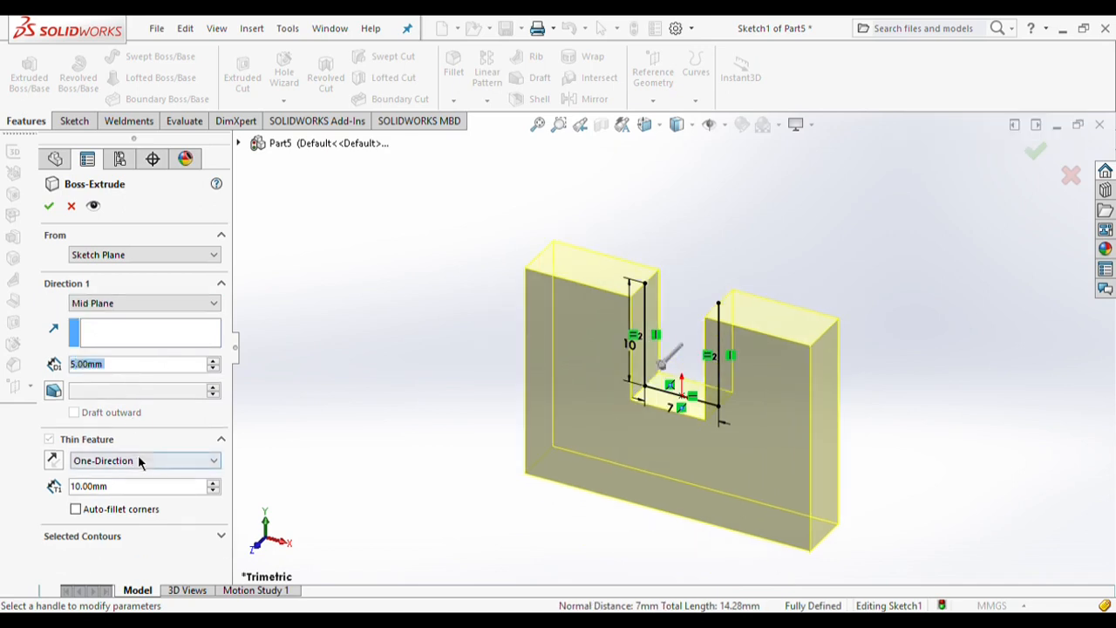
drag(123, 488, 18, 483)
text(0.5)
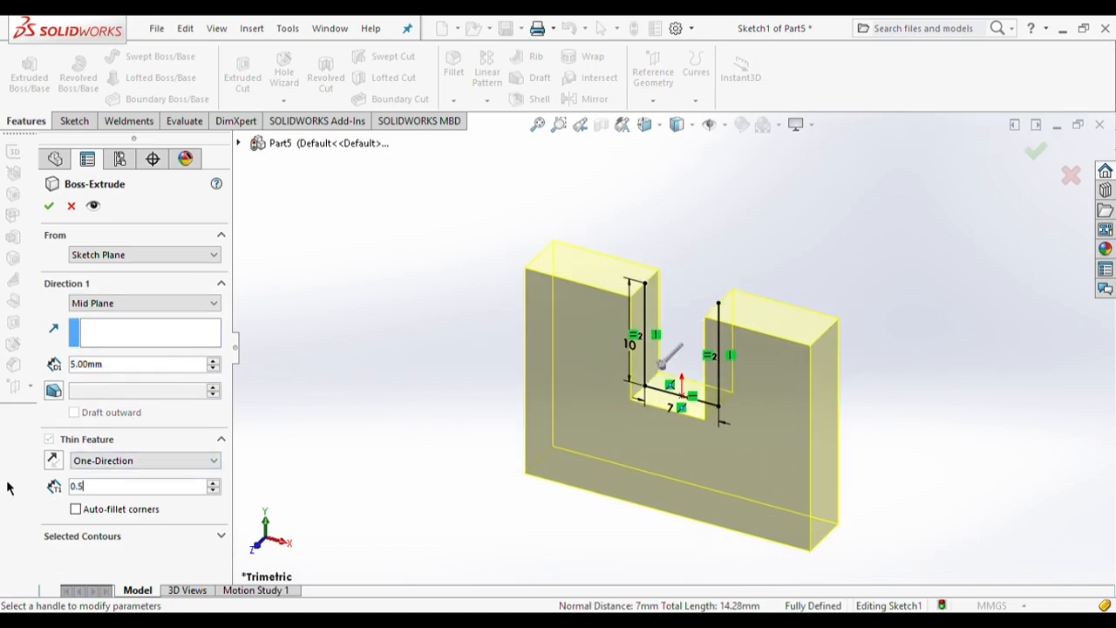
key(Return)
click(48, 206)
click(749, 362)
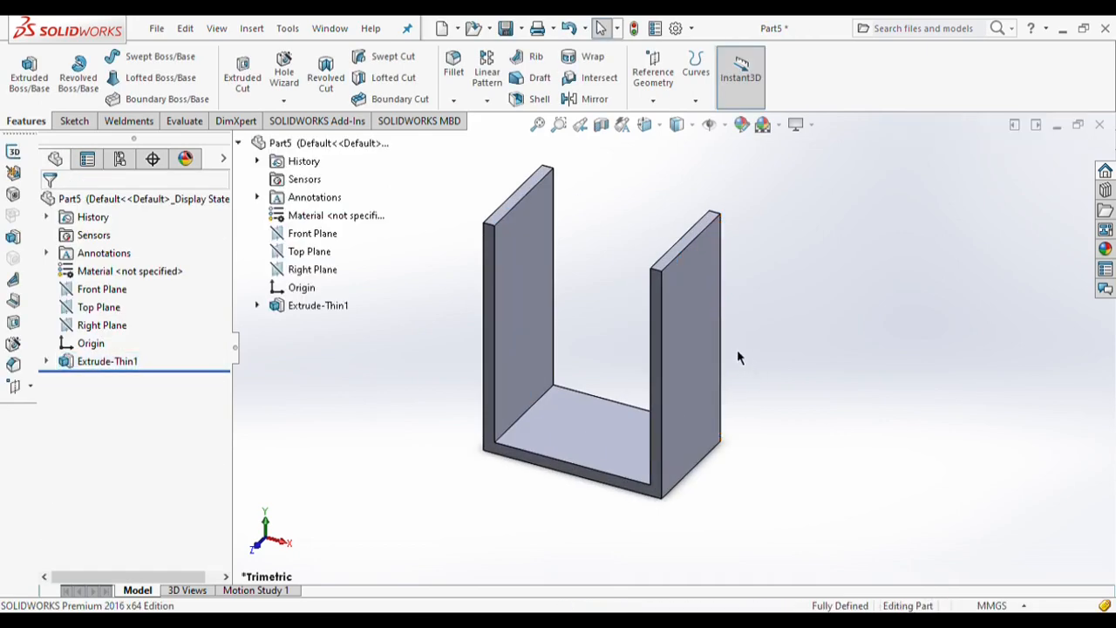
On the Right Plane, sketch a circle about 2.83 mm in diameter, vertically aligned above the origin
click(92, 327)
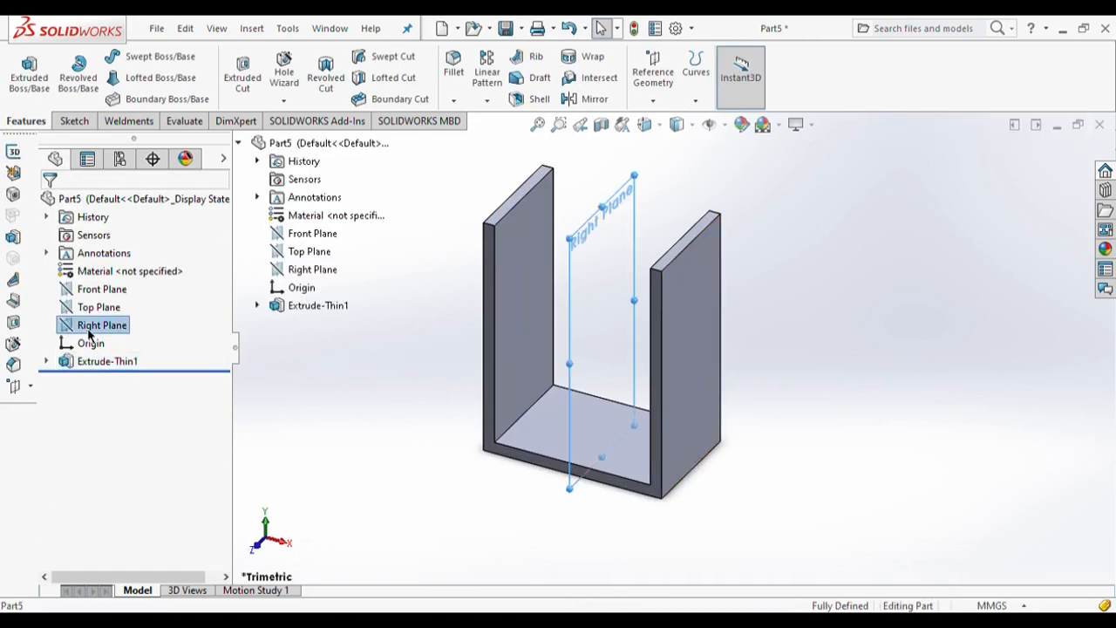
click(153, 317)
click(73, 121)
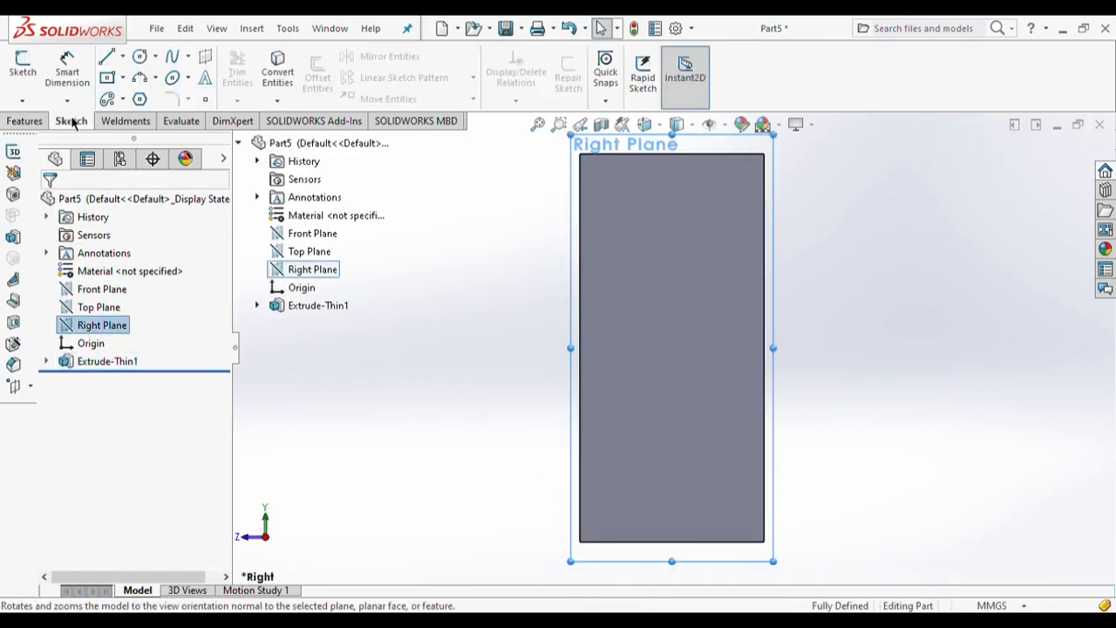
click(138, 57)
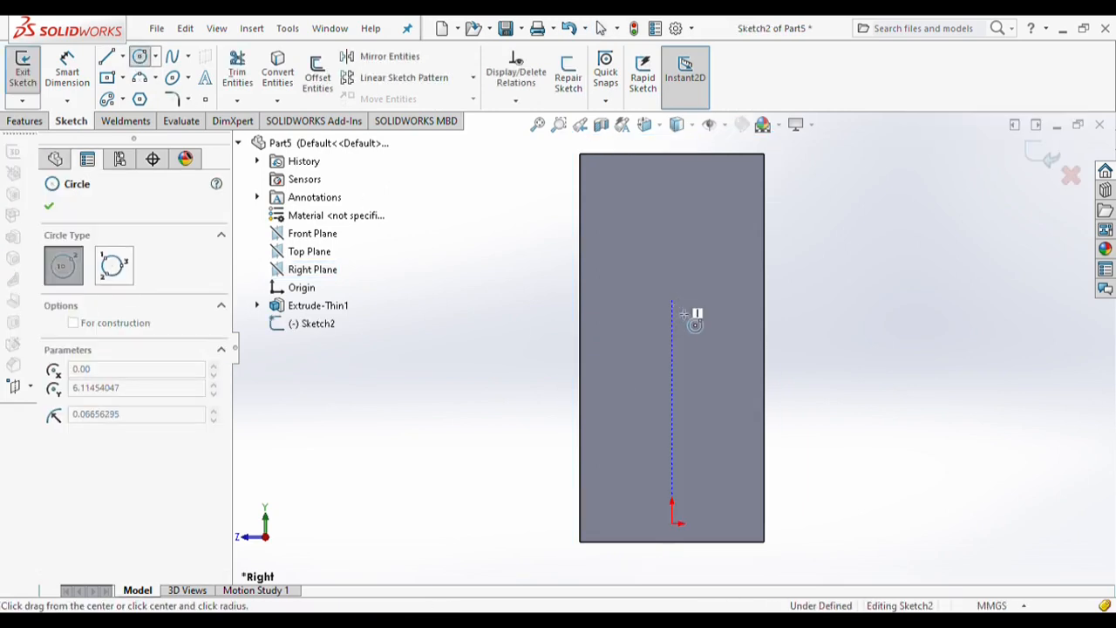
drag(671, 297, 723, 297)
Dimension the circle on the Right Plane as 1 mm in diameter
click(67, 74)
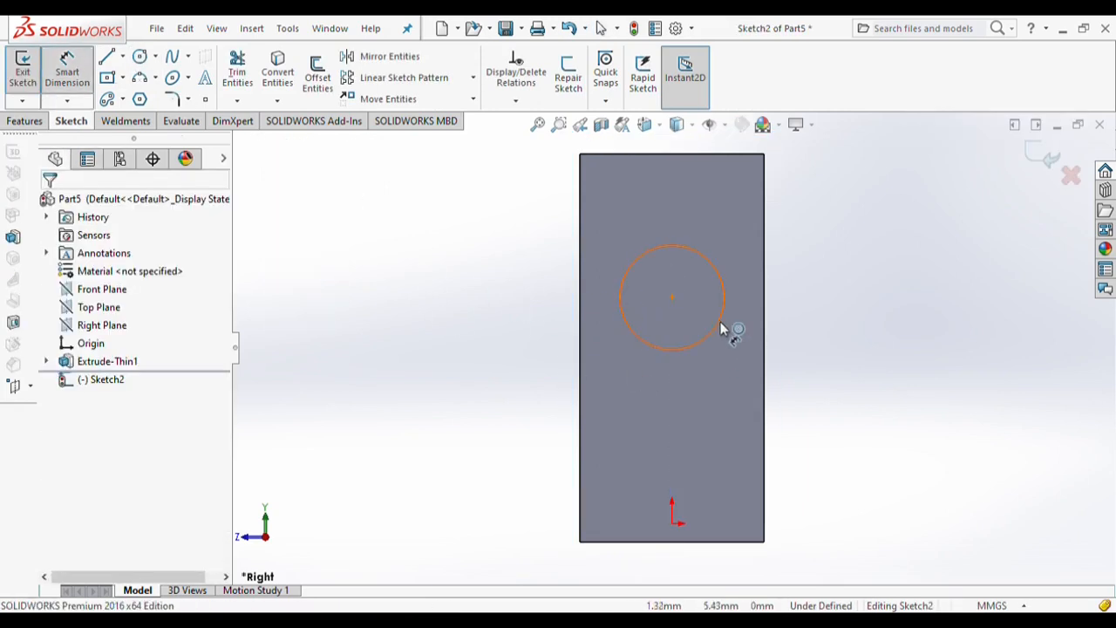
click(721, 327)
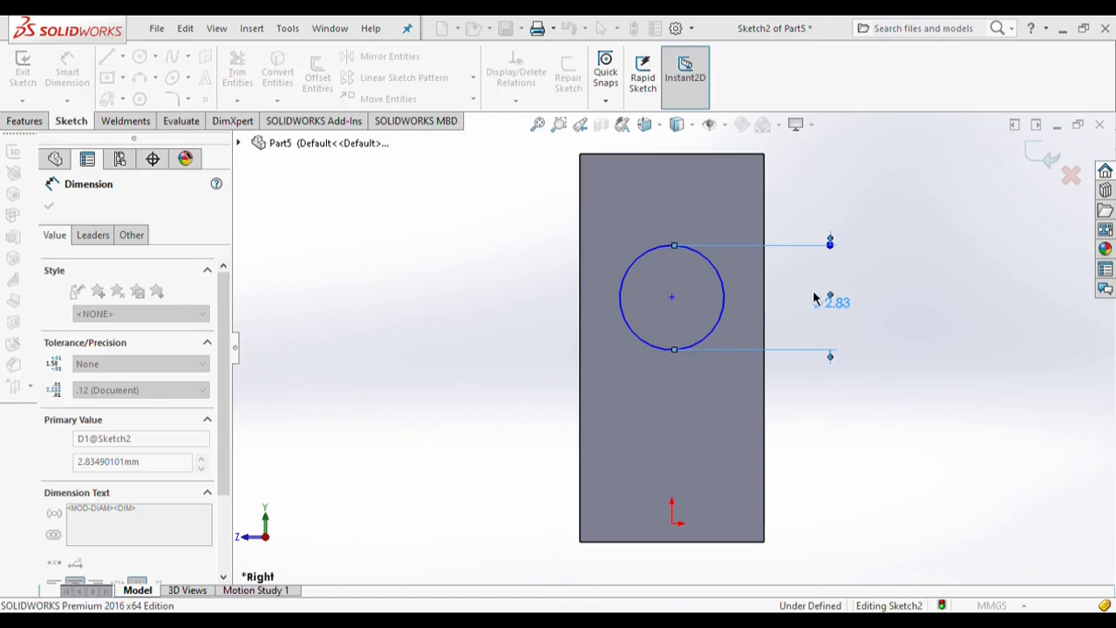
text(1)
key(Return)
Dimension the circle's centre 6.5 mm above the origin
click(671, 297)
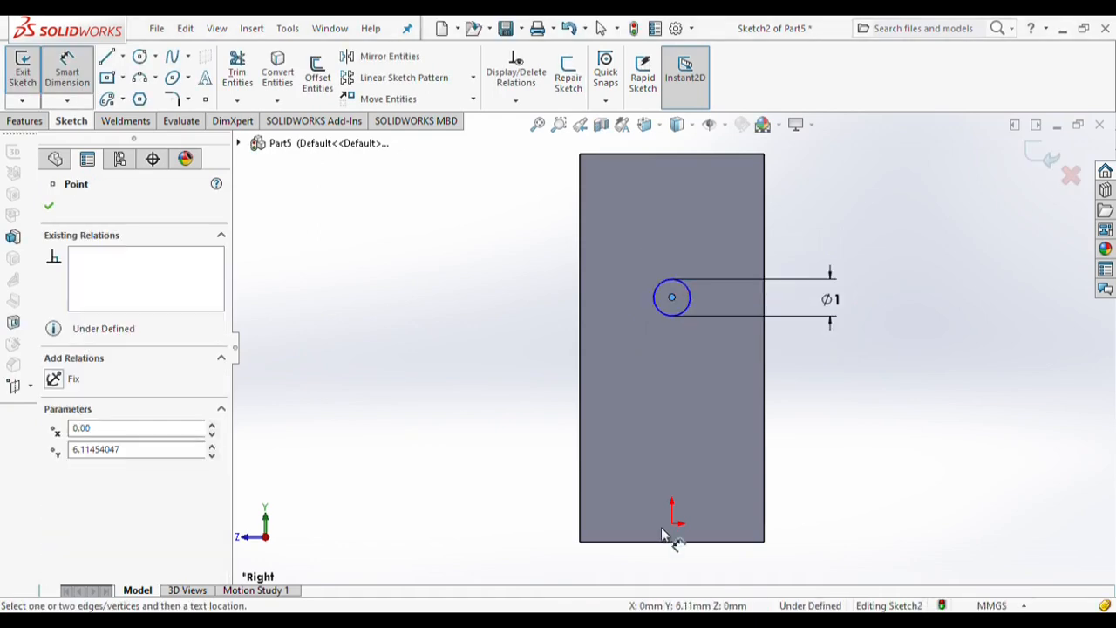
click(671, 524)
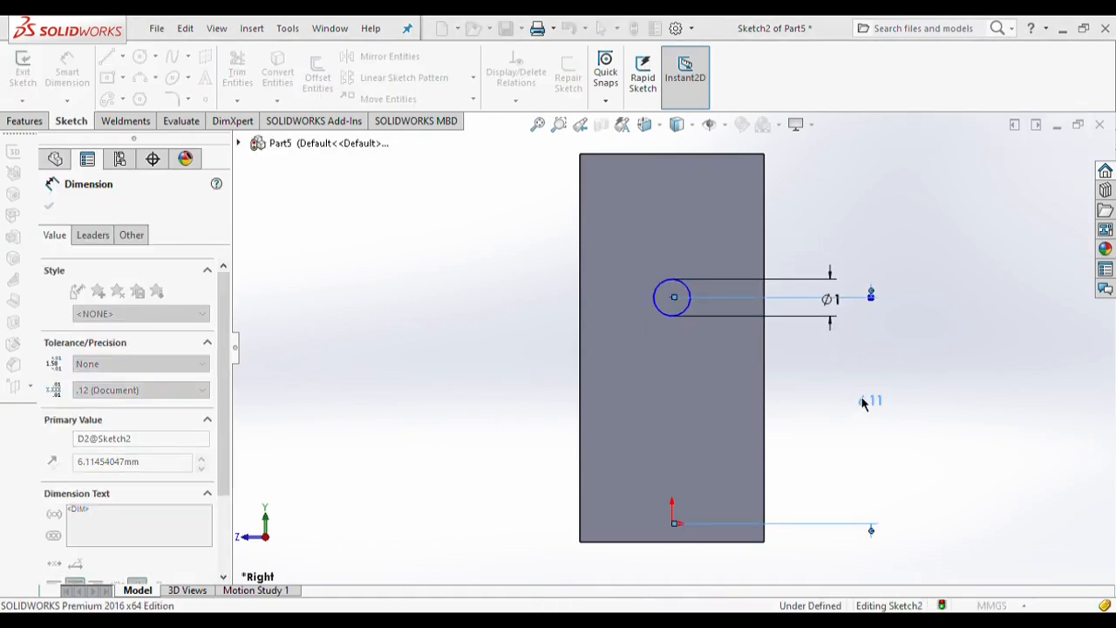
click(863, 403)
text(6.5)
key(Return)
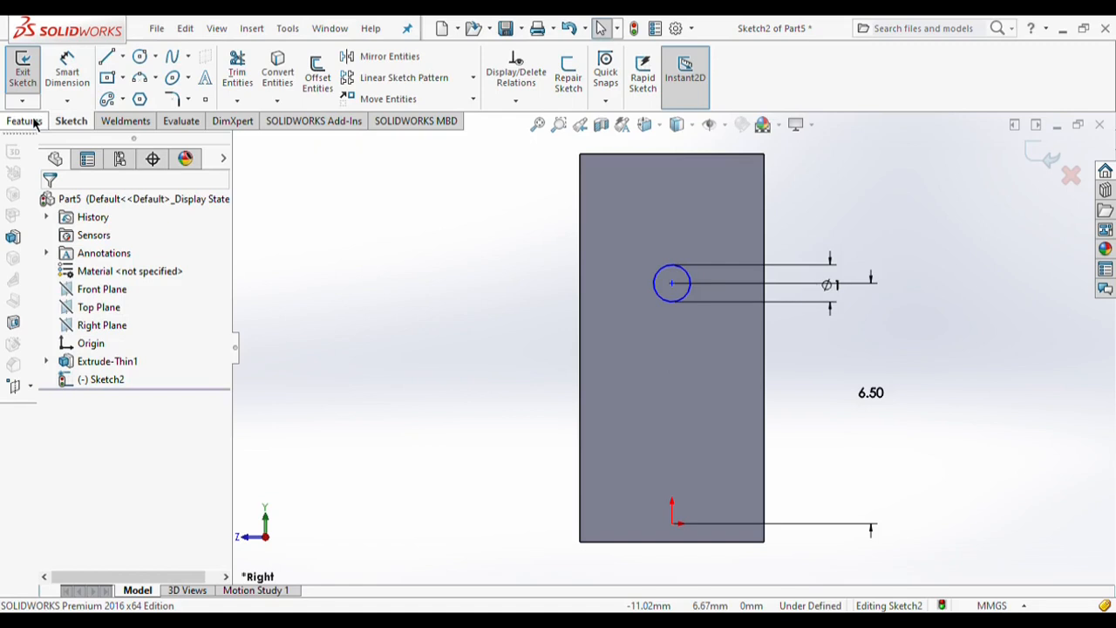
Cut-extrude the 1 mm circle through the U-shaped part
click(26, 121)
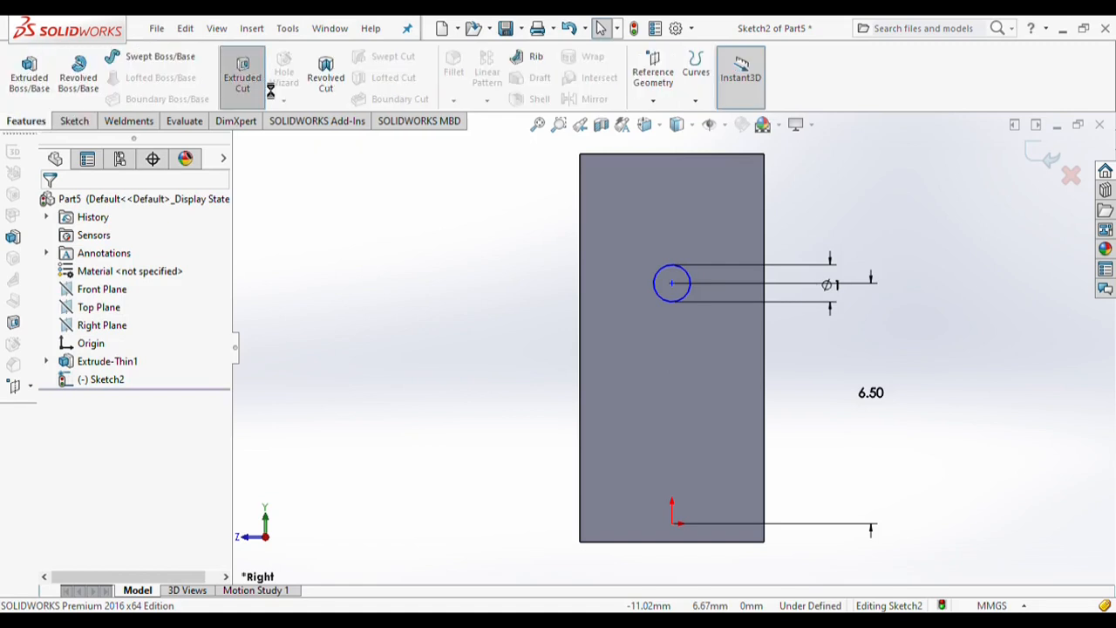
click(242, 76)
click(114, 337)
click(49, 207)
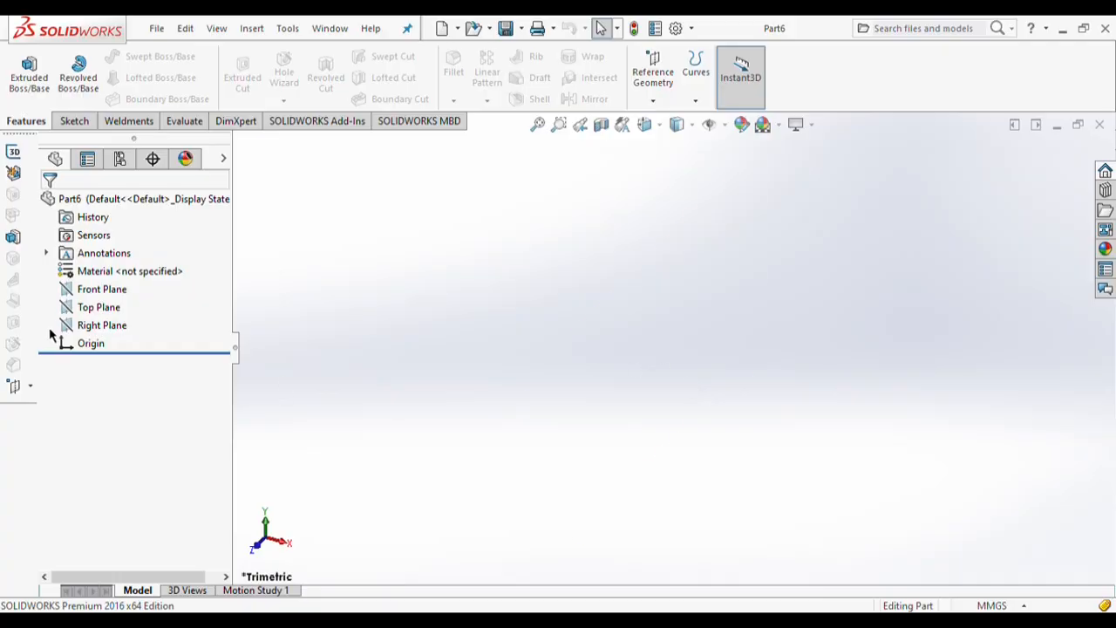
In the new part, sketch a circle on the Top Plane centred on the origin
click(105, 289)
key(ctrl+1)
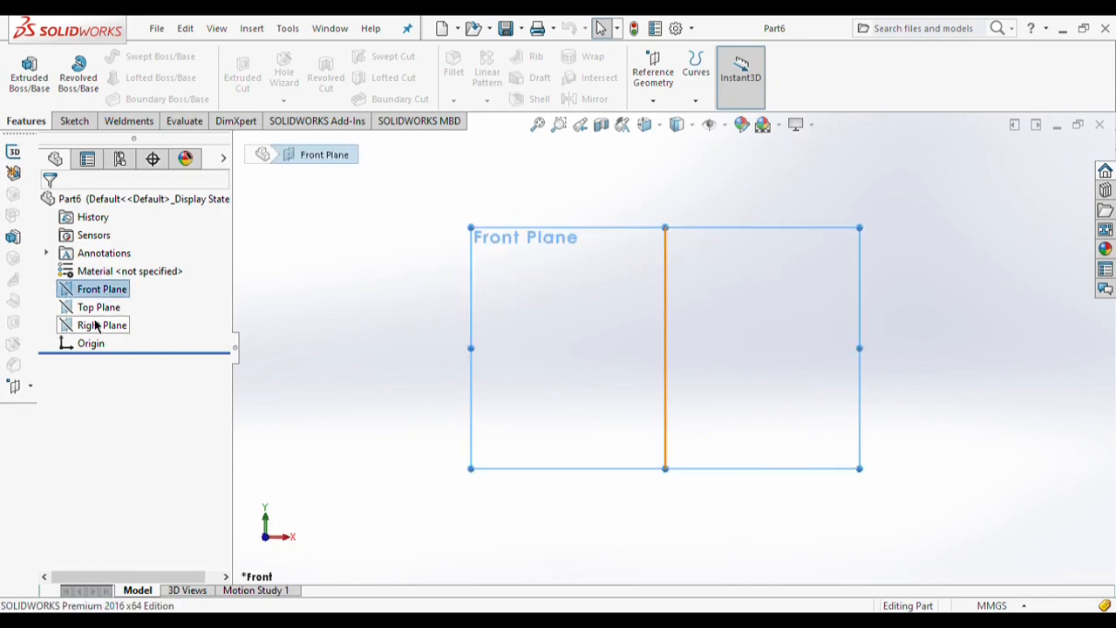
click(99, 308)
click(184, 301)
click(80, 121)
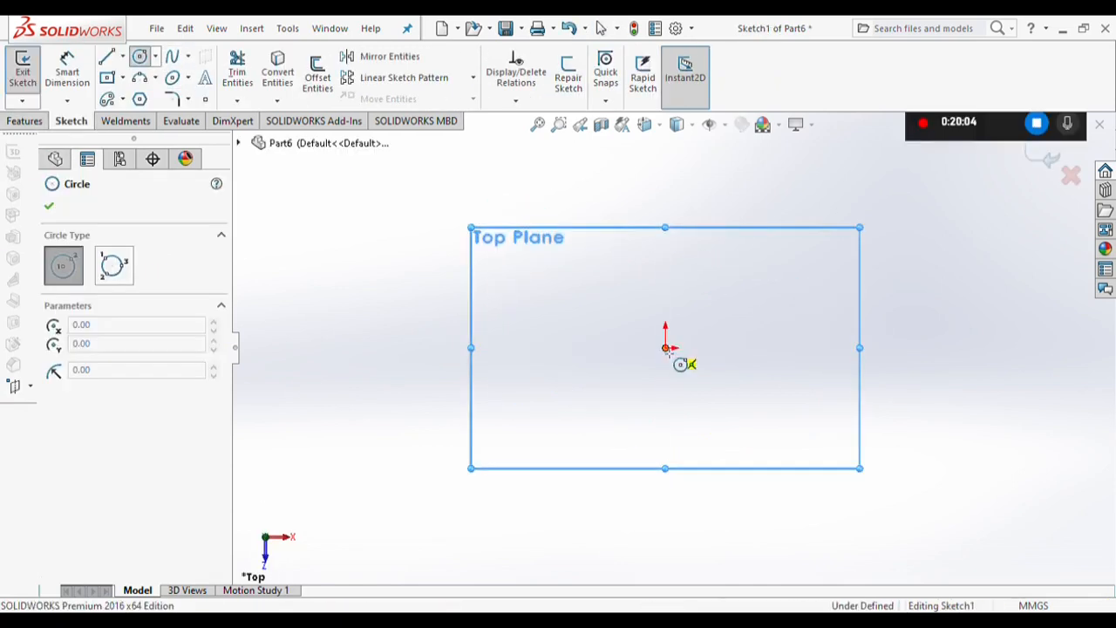
click(664, 347)
click(710, 419)
key(Escape)
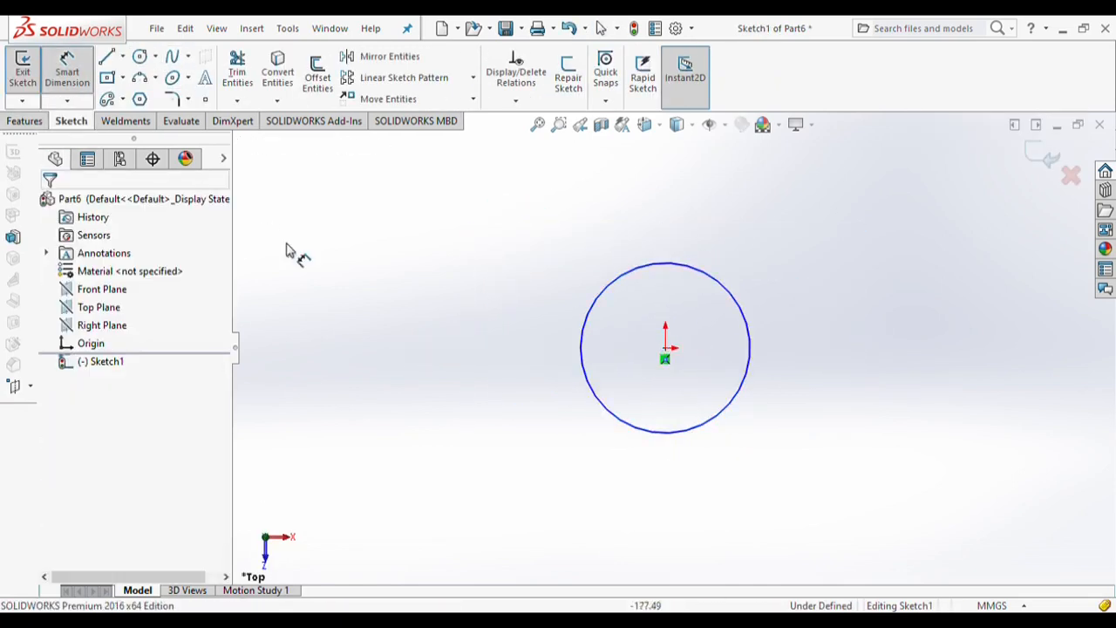
Dimension the circle on the Top Plane as 1 mm in diameter
click(589, 387)
click(493, 353)
text(1.00mm)
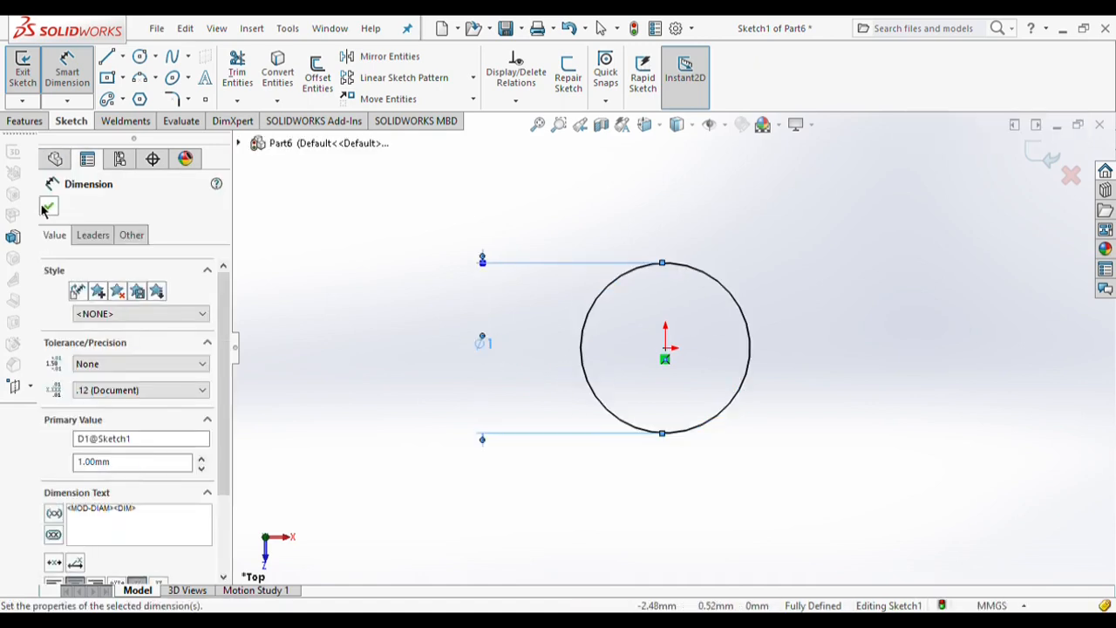
Extrude the 1 mm circle into a round shaft 10 mm long
click(47, 208)
click(22, 120)
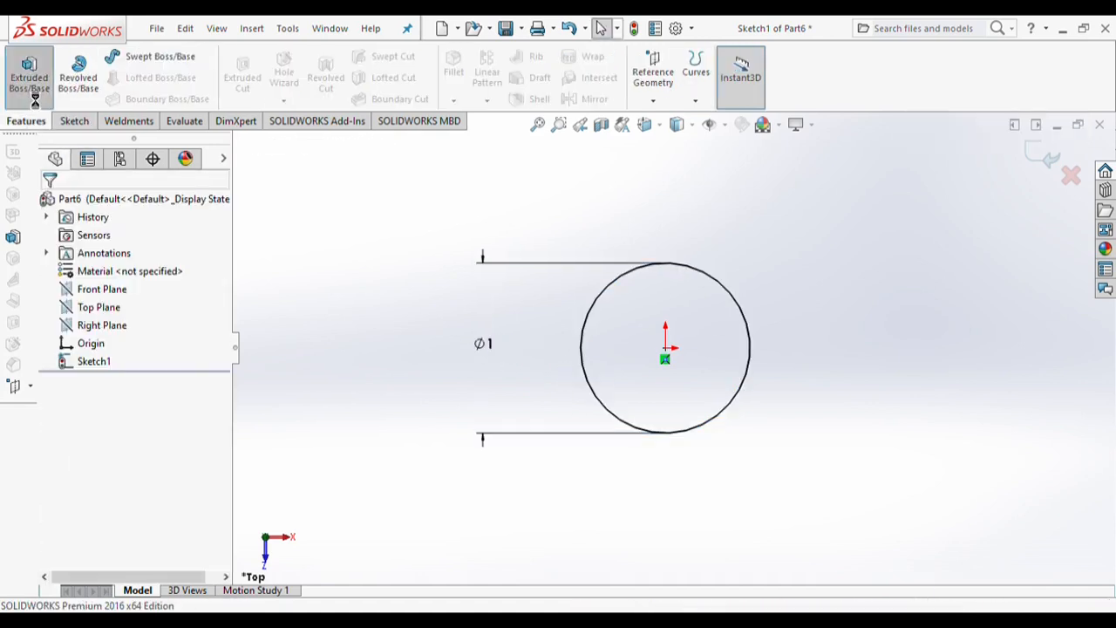
click(48, 208)
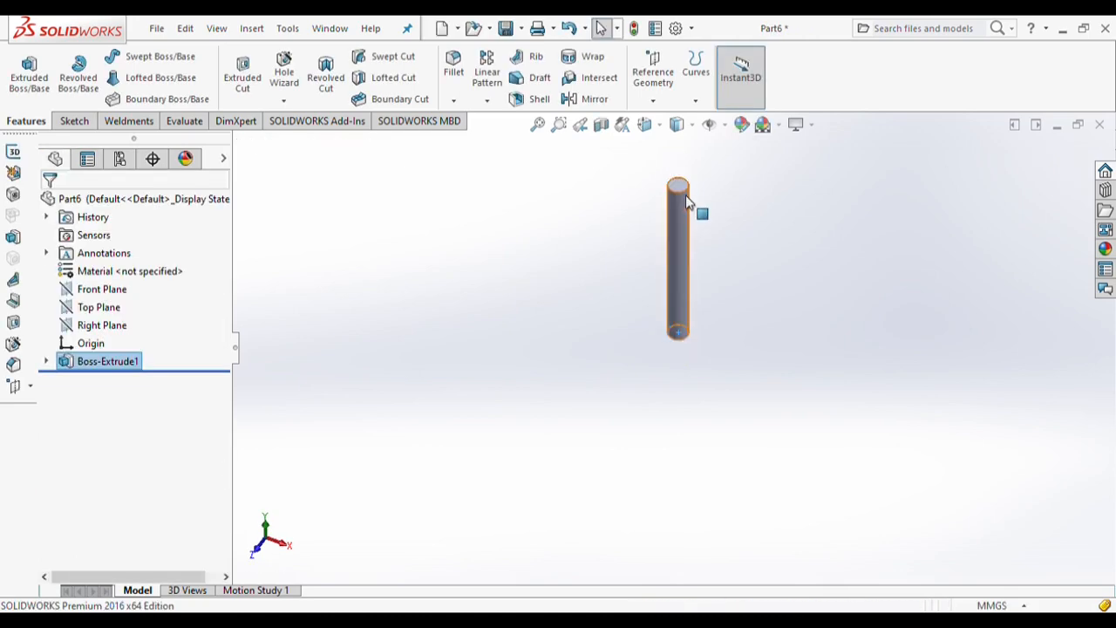
Sketch a six-sided polygon around the shaft on its upper end face, centred on the origin
click(686, 193)
click(786, 141)
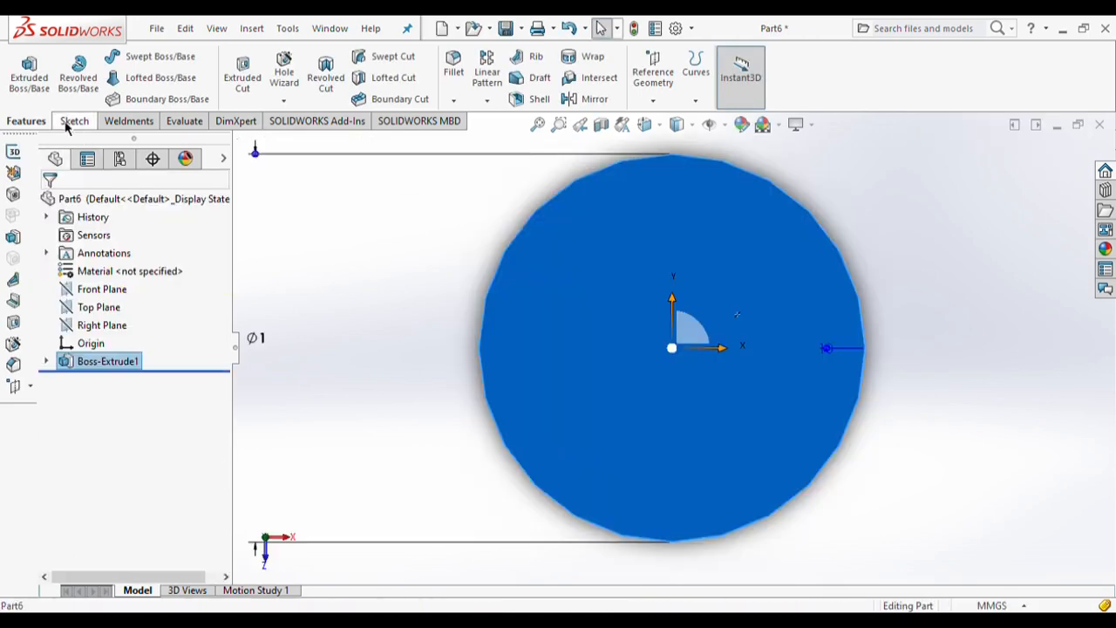
click(69, 124)
click(140, 99)
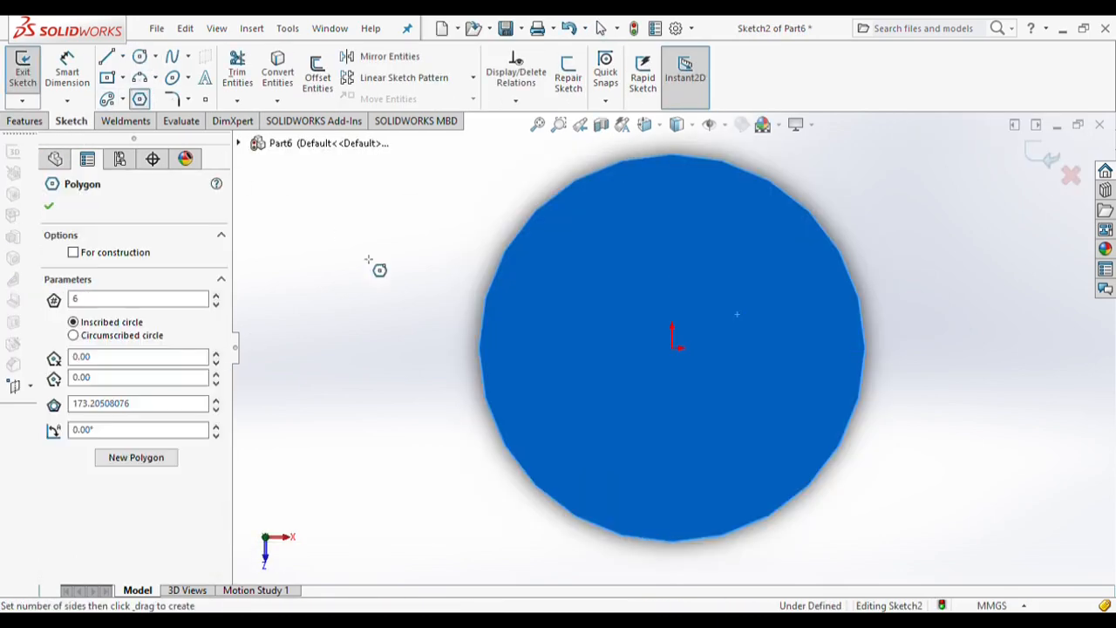
click(671, 347)
click(809, 447)
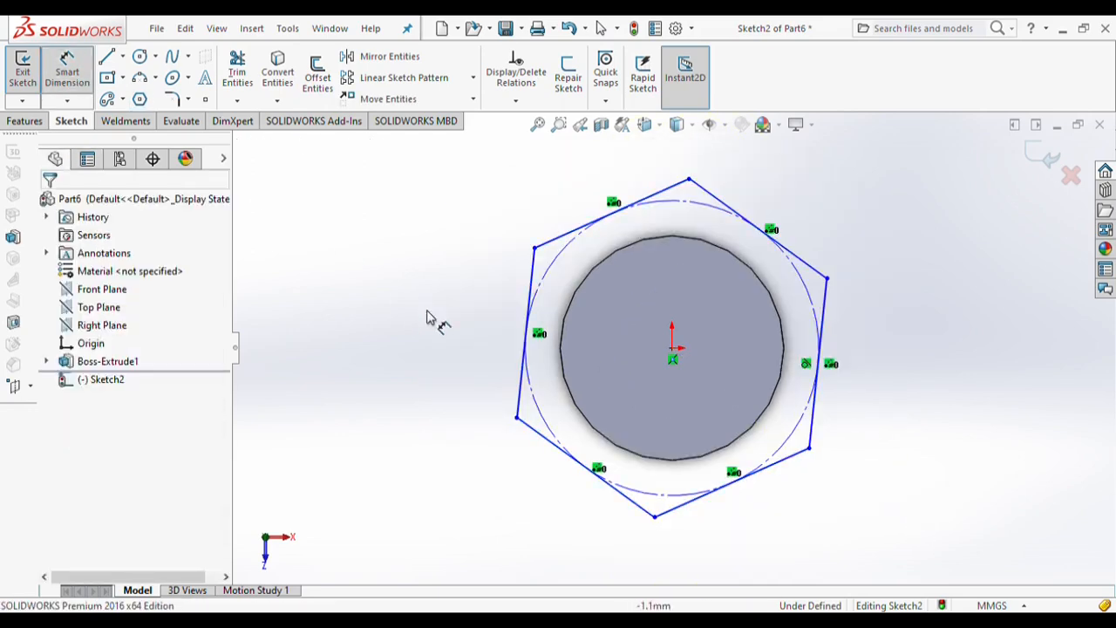
Dimension the hexagon's inscribed circle as 2 mm in diameter
click(534, 401)
click(381, 292)
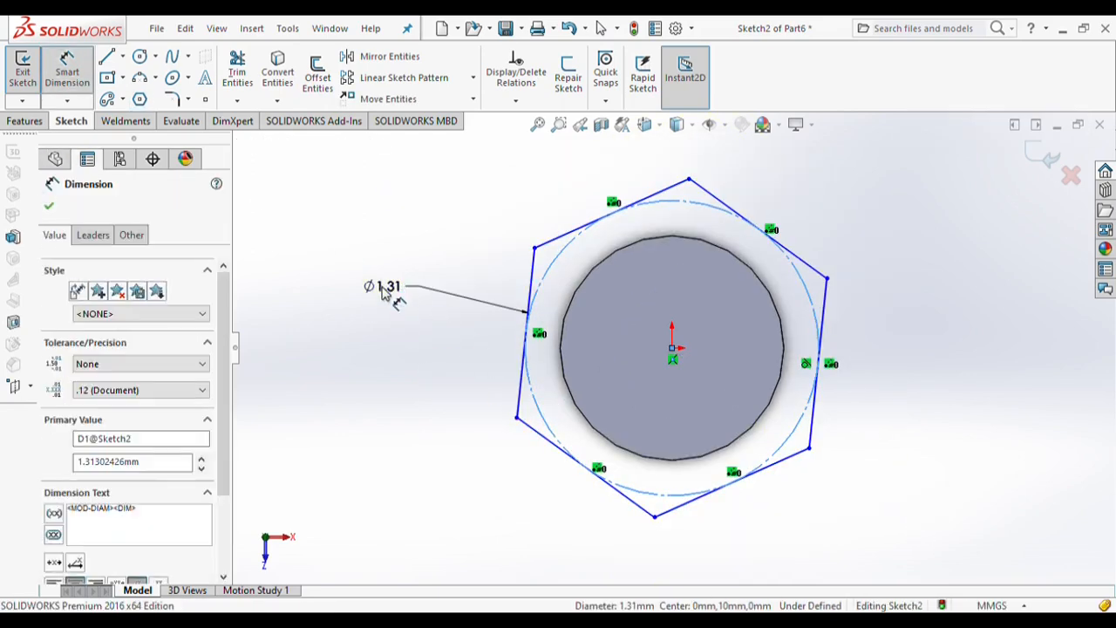
text(2)
key(Return)
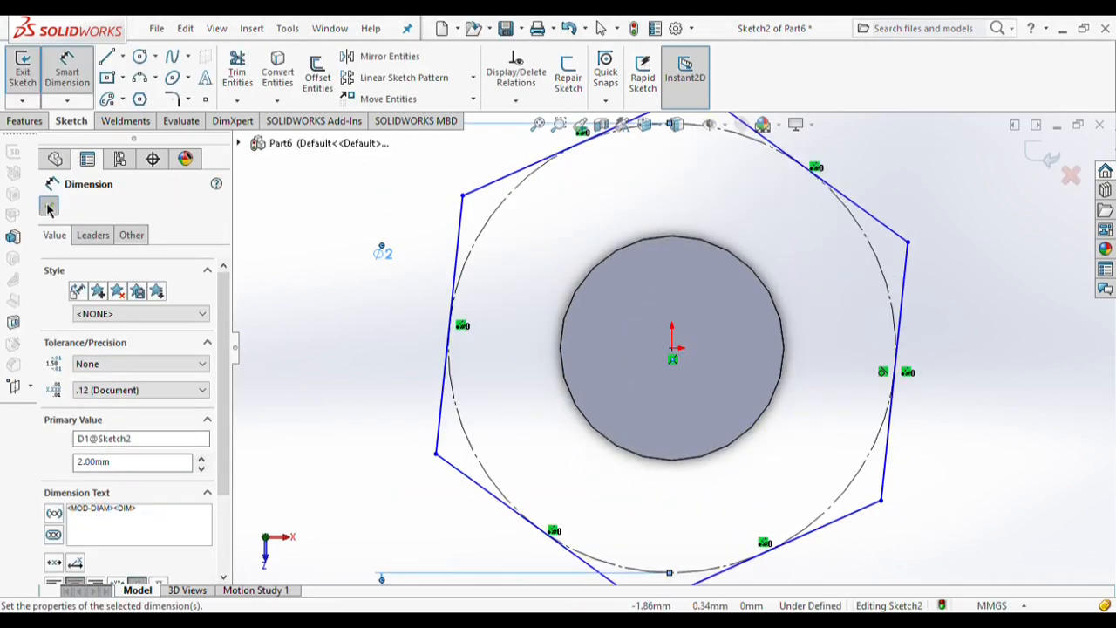
click(48, 207)
Extrude the hexagon into a bolt head at the end of the shaft
click(24, 120)
click(29, 74)
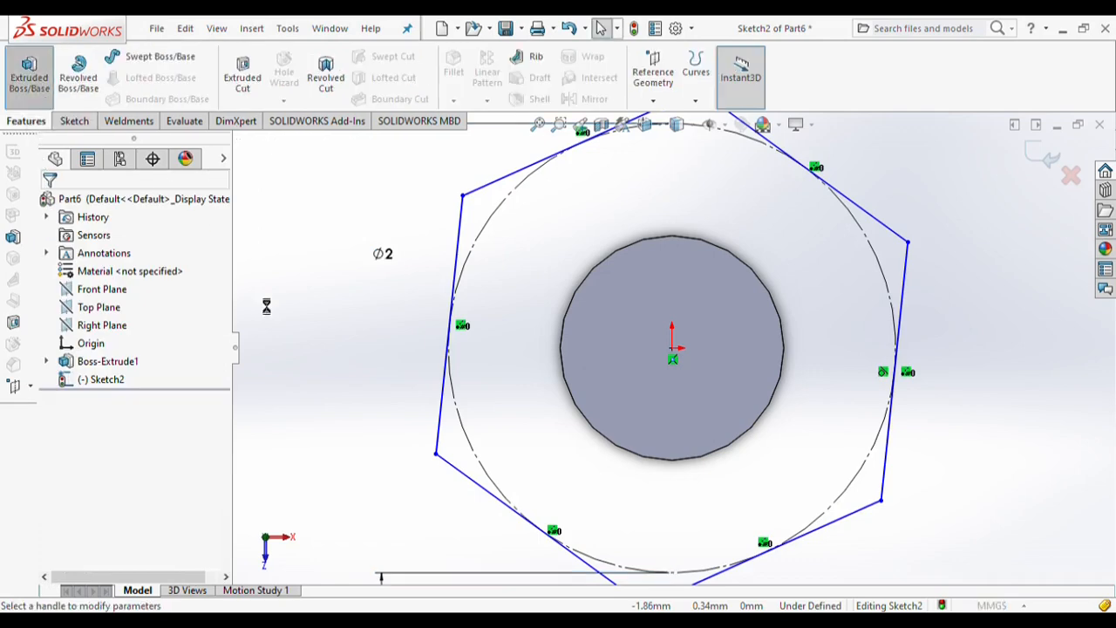
text(10.00mm)
key(Return)
click(48, 207)
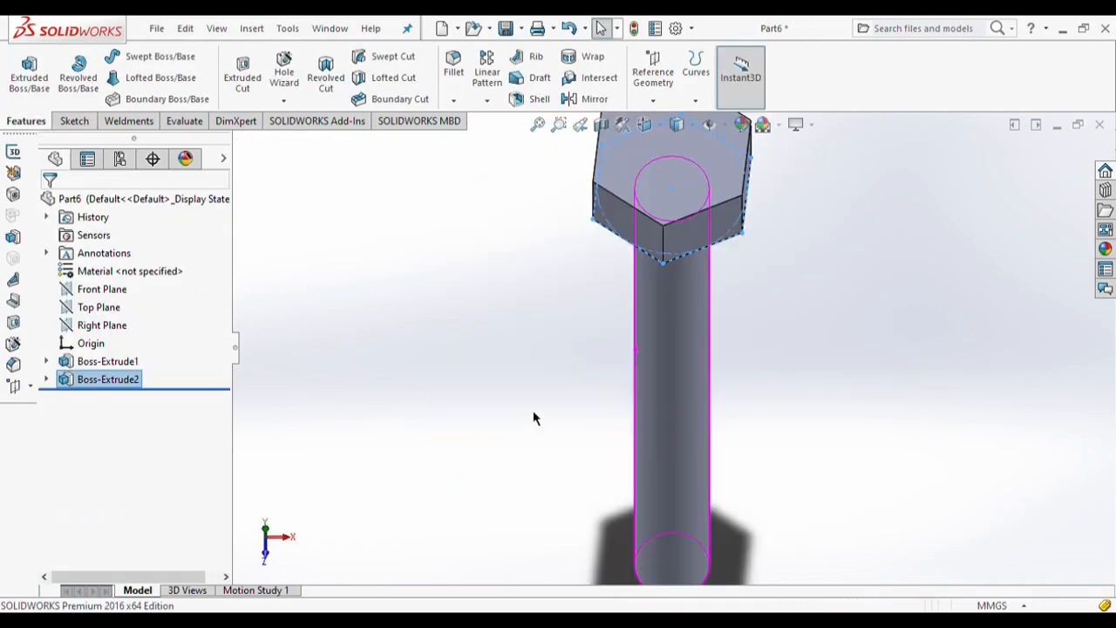
click(775, 334)
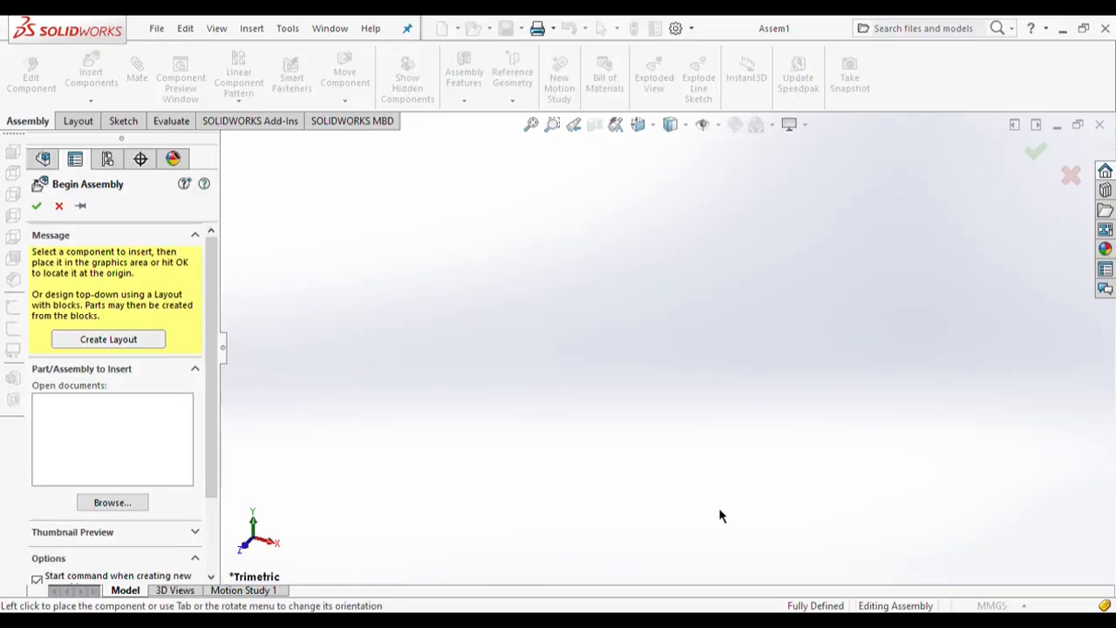
Insert the Leaf Springs part and one U bolt into the new assembly
click(113, 503)
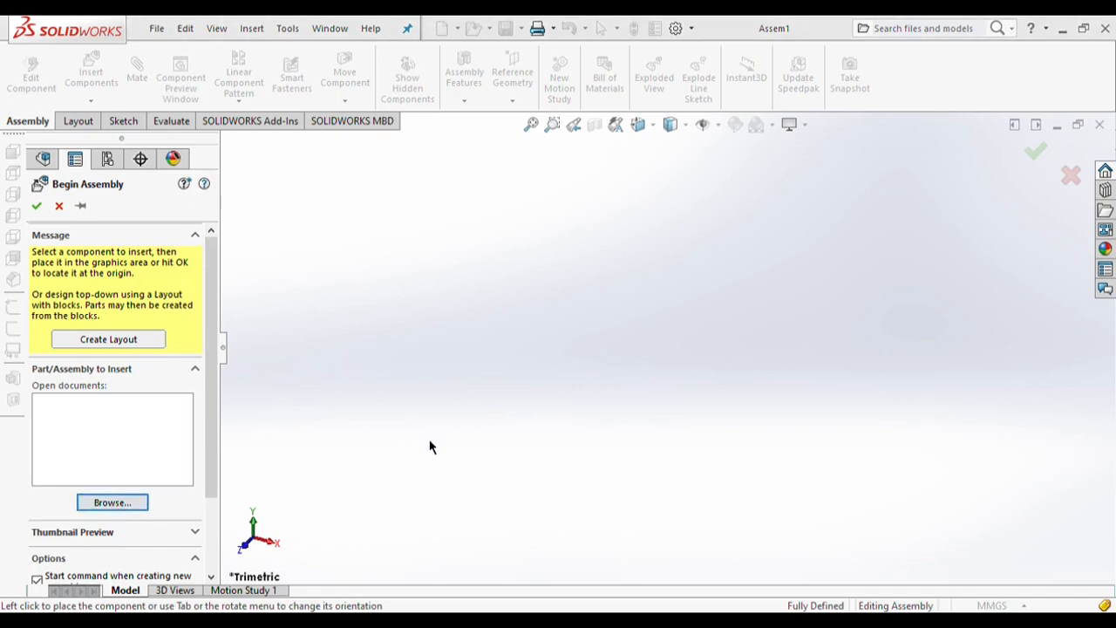
click(663, 386)
click(94, 80)
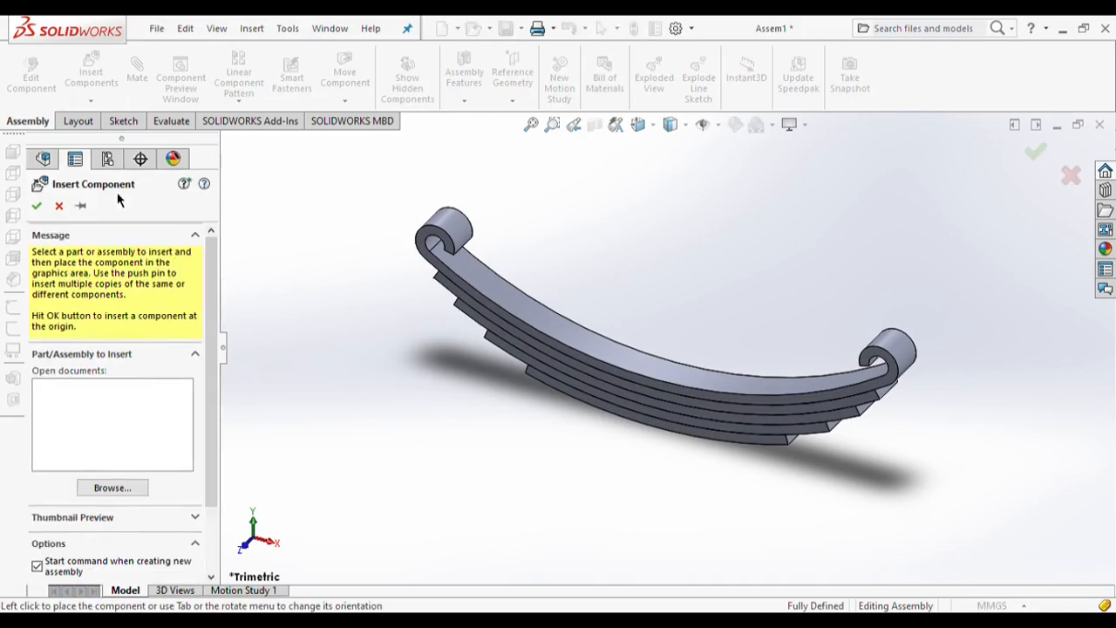
click(122, 490)
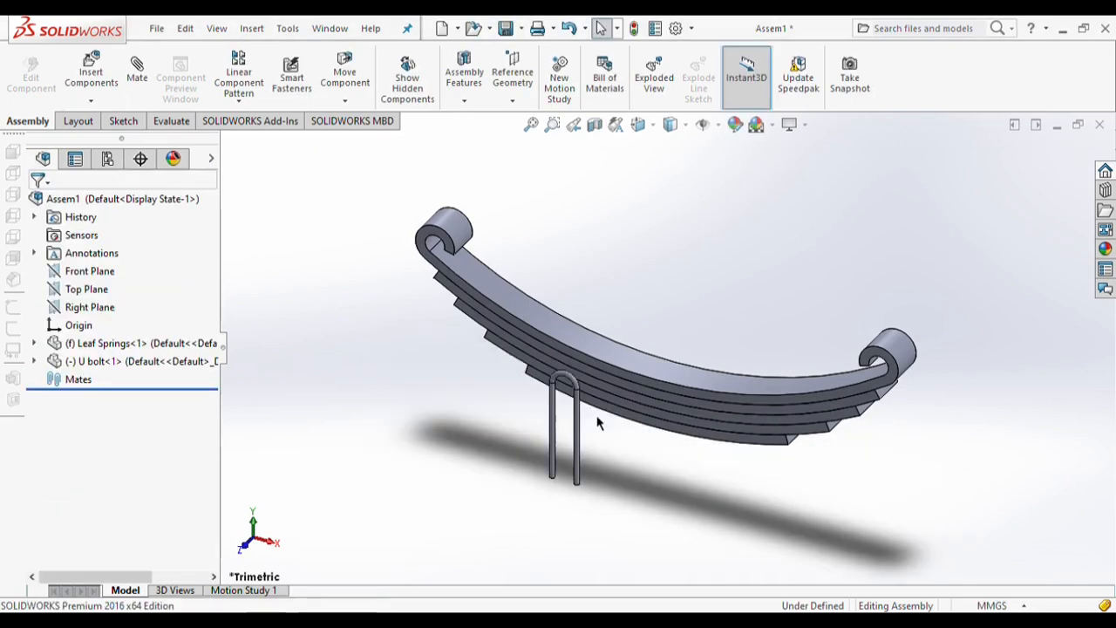
Copy the U bolt to create a second instance beside the first
scroll(589, 427, down, 3)
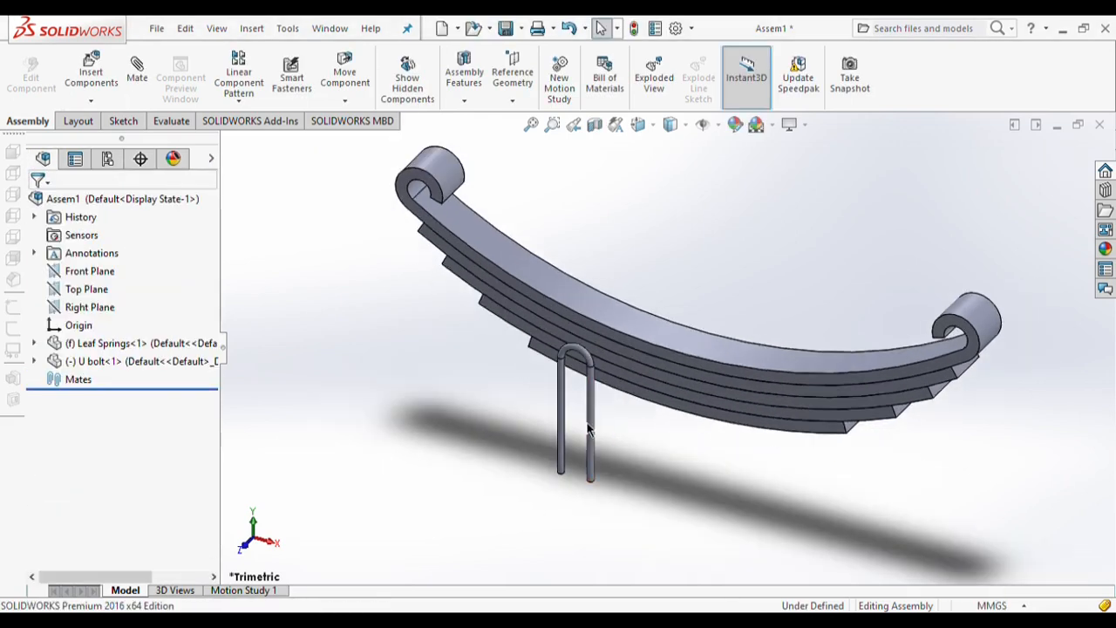
ctrl+drag(592, 433, 673, 476)
click(734, 479)
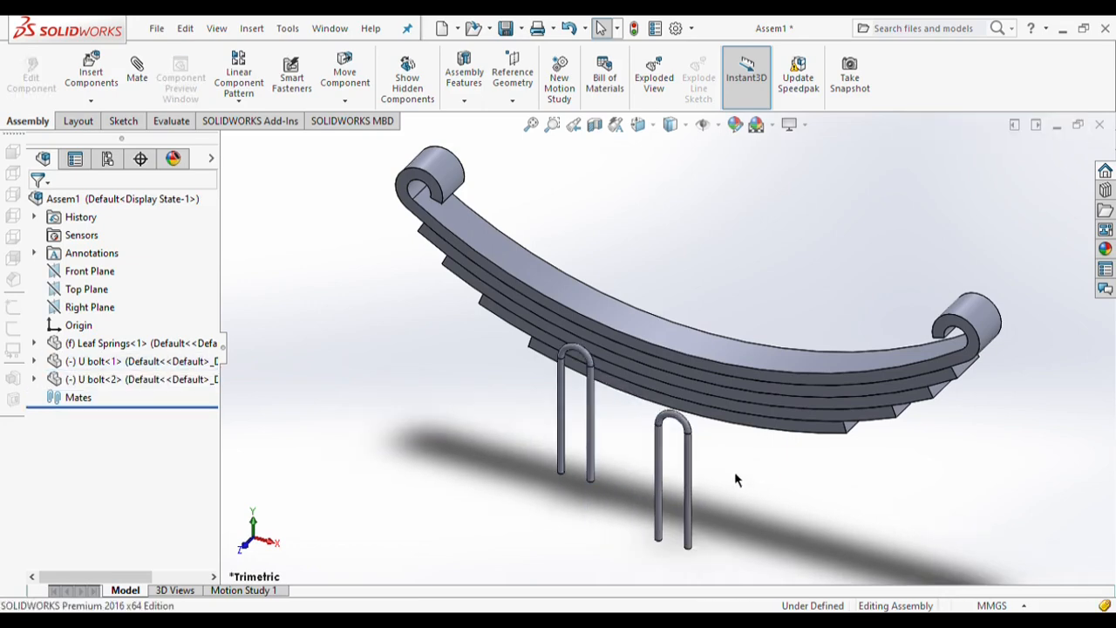
Float the fixed Leaf Springs component so it can be mated
scroll(574, 417, up, 2)
click(574, 417)
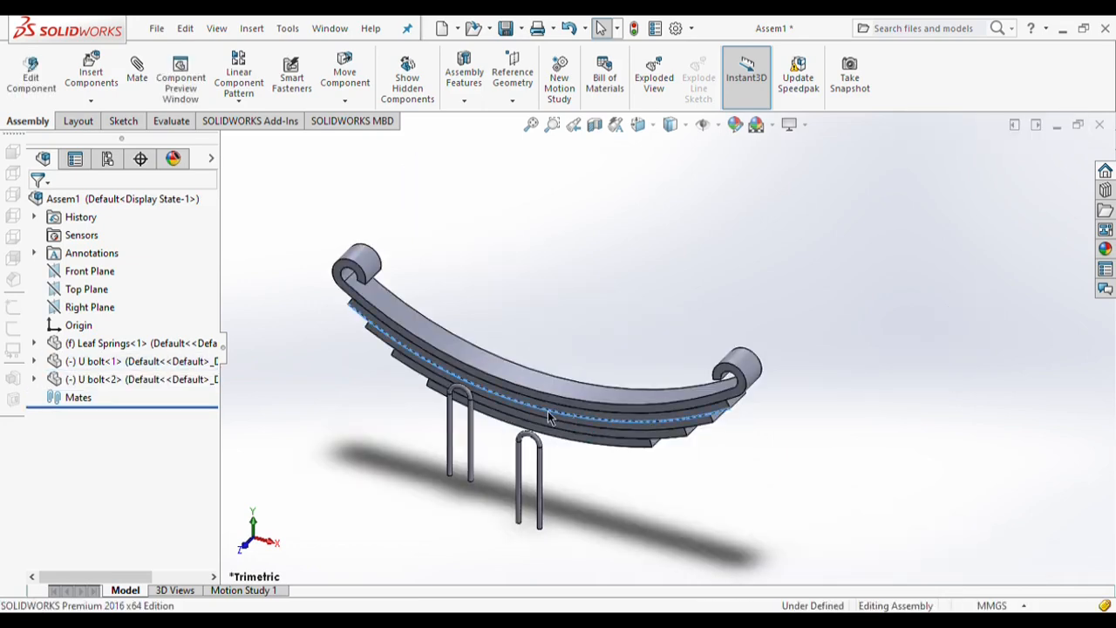
right_click(548, 410)
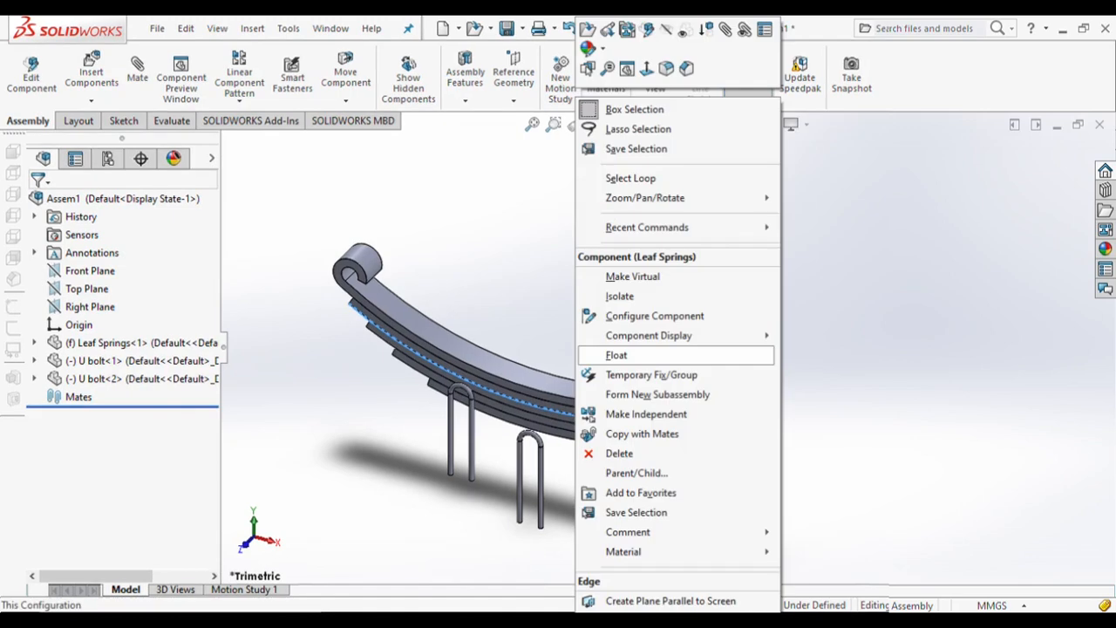
click(616, 354)
Mate the assembly's Front Plane coincident with the Front Plane of Leaf Springs
click(137, 74)
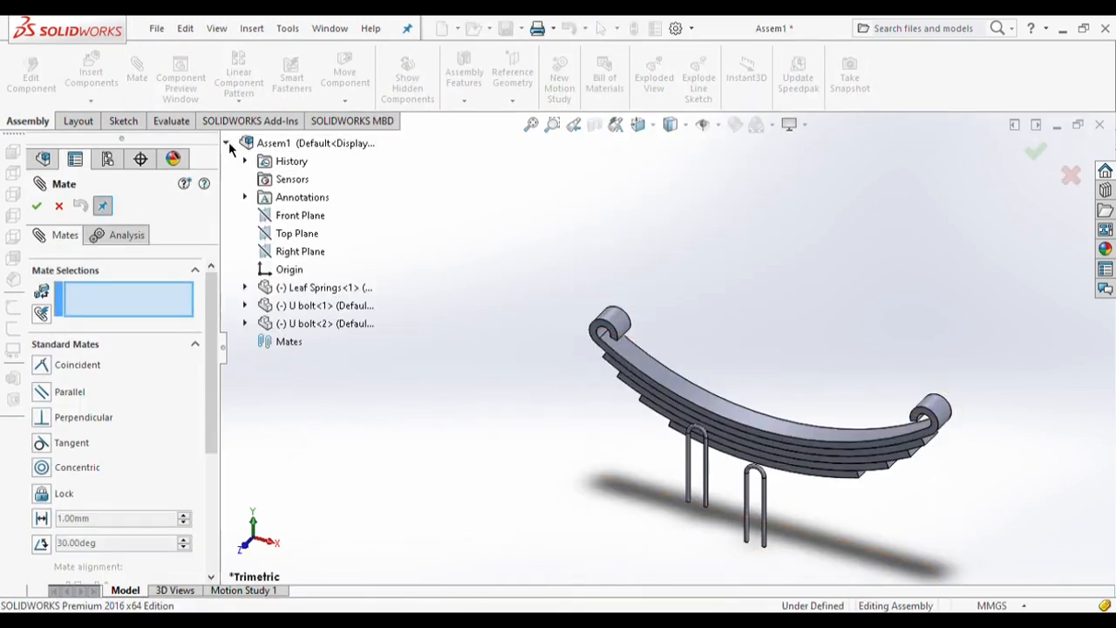
click(287, 215)
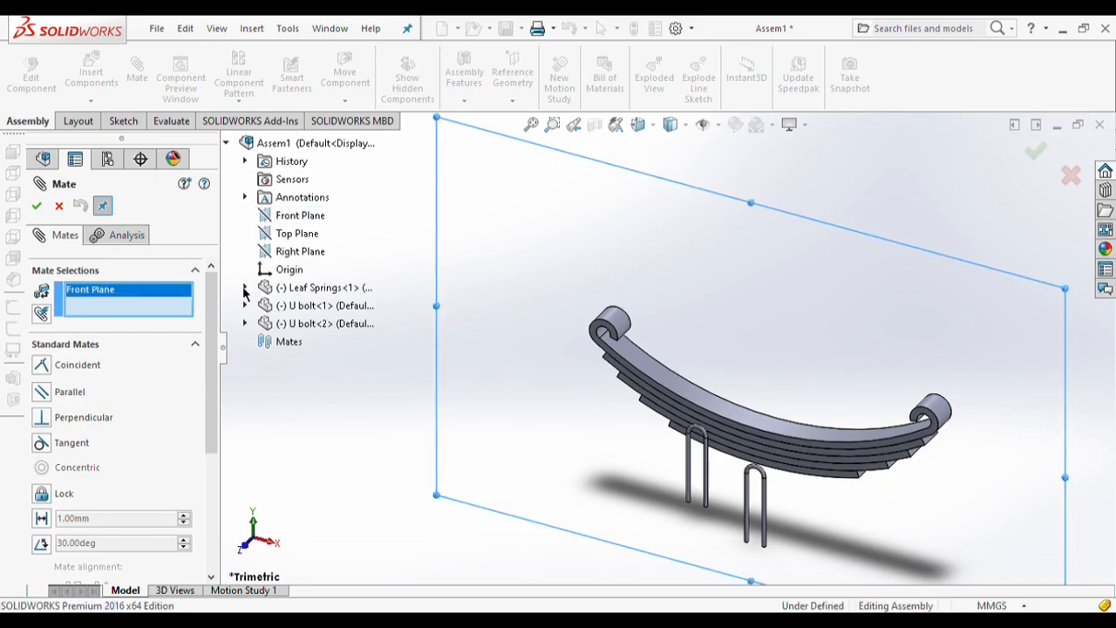
click(245, 288)
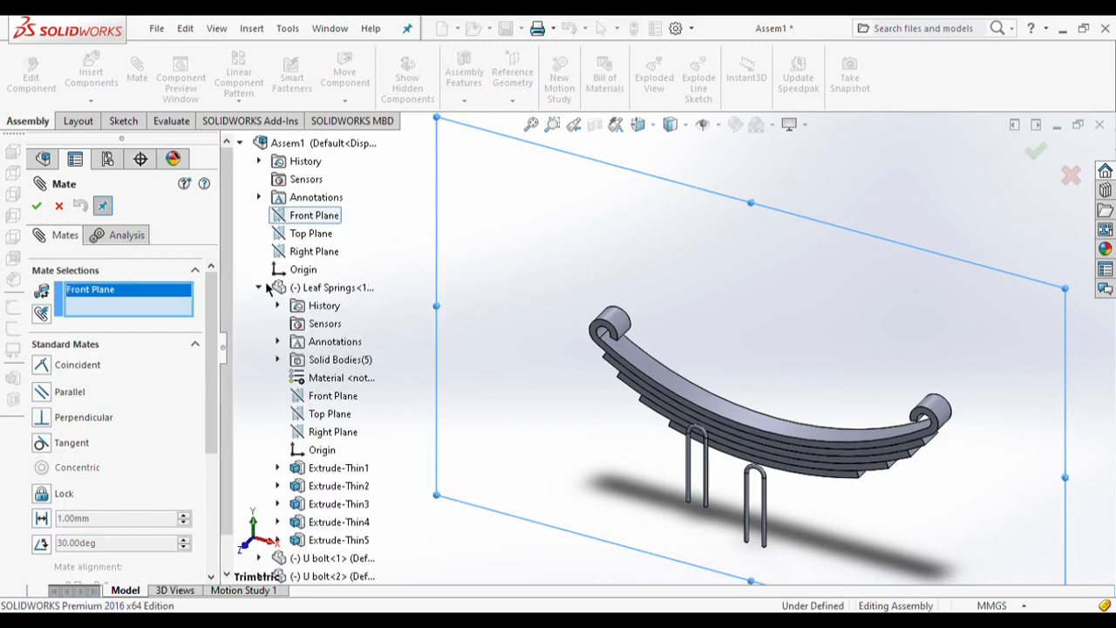
click(329, 401)
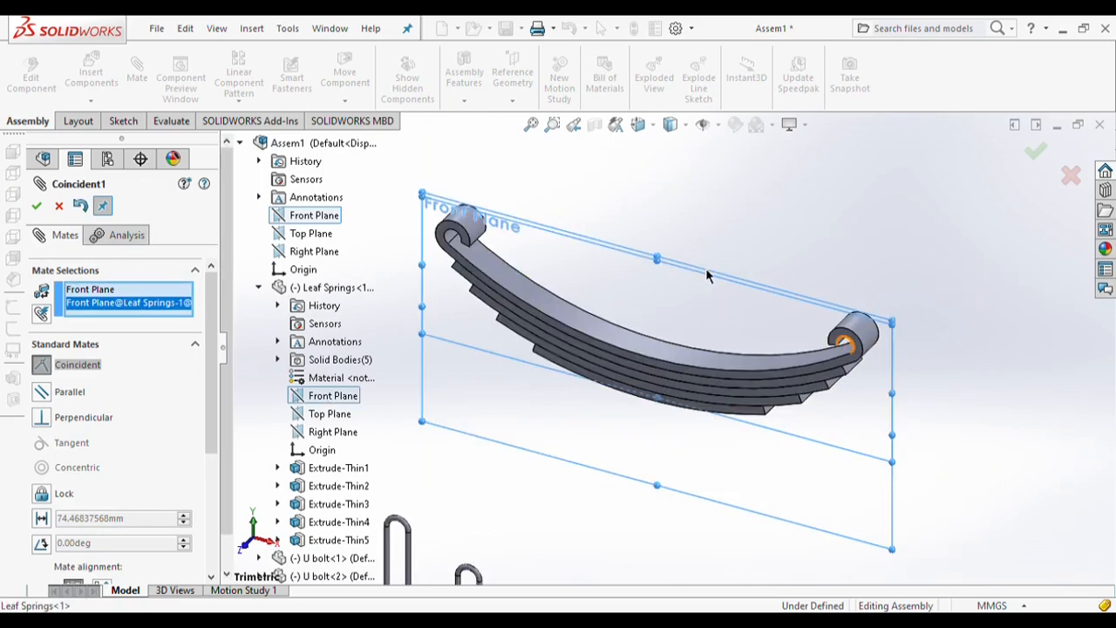
click(35, 206)
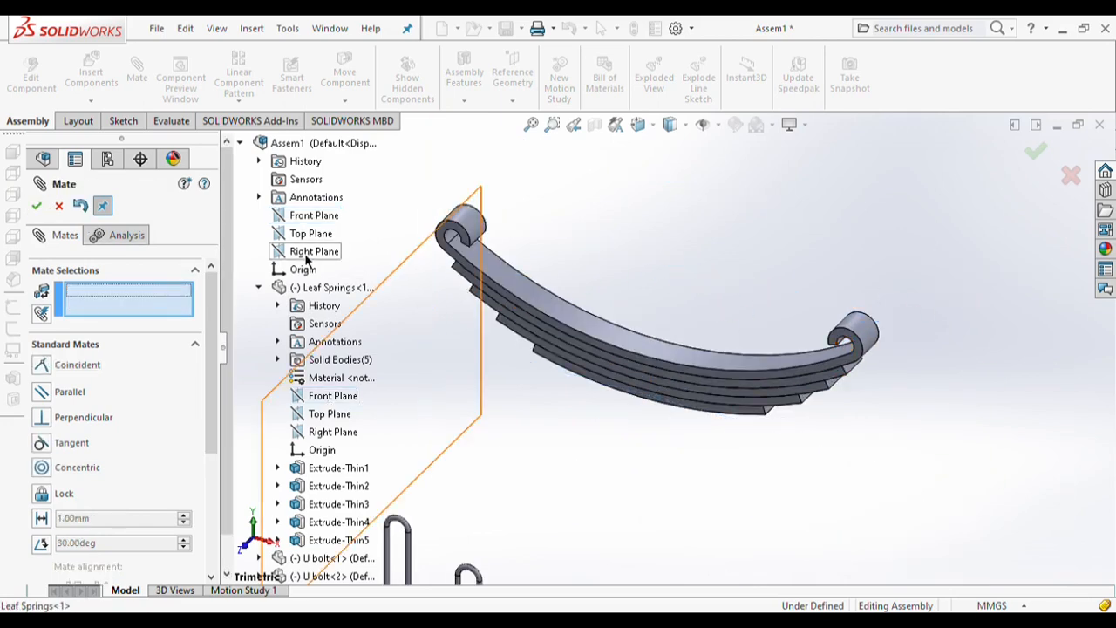
Mate the assembly's Right Plane coincident with the Right Plane of Leaf Springs
click(314, 251)
scroll(340, 384, down, 2)
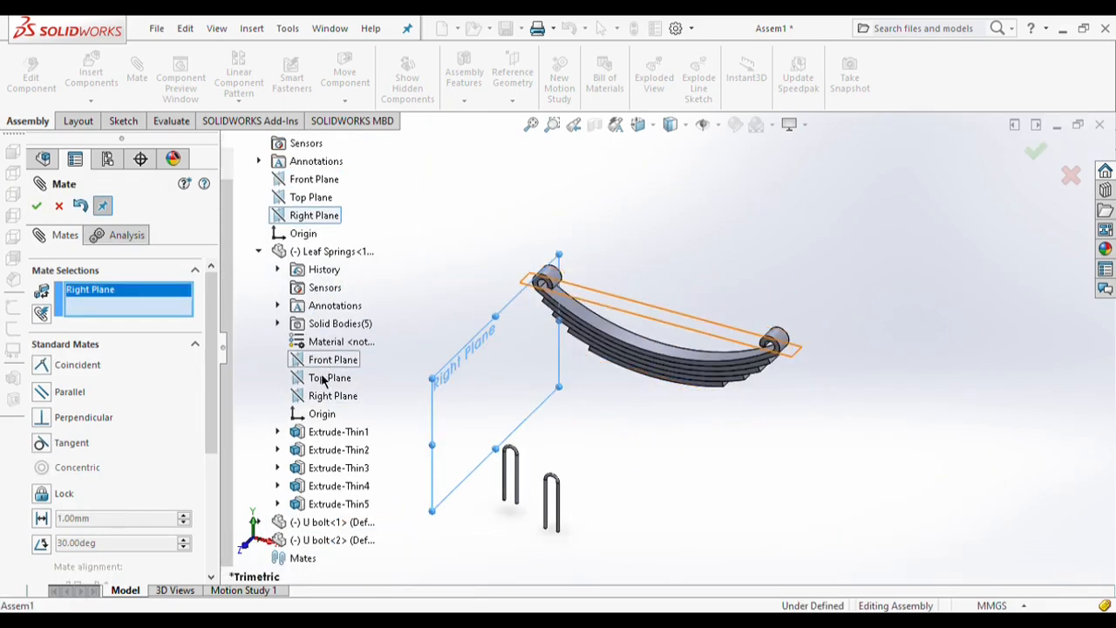
click(322, 395)
click(36, 206)
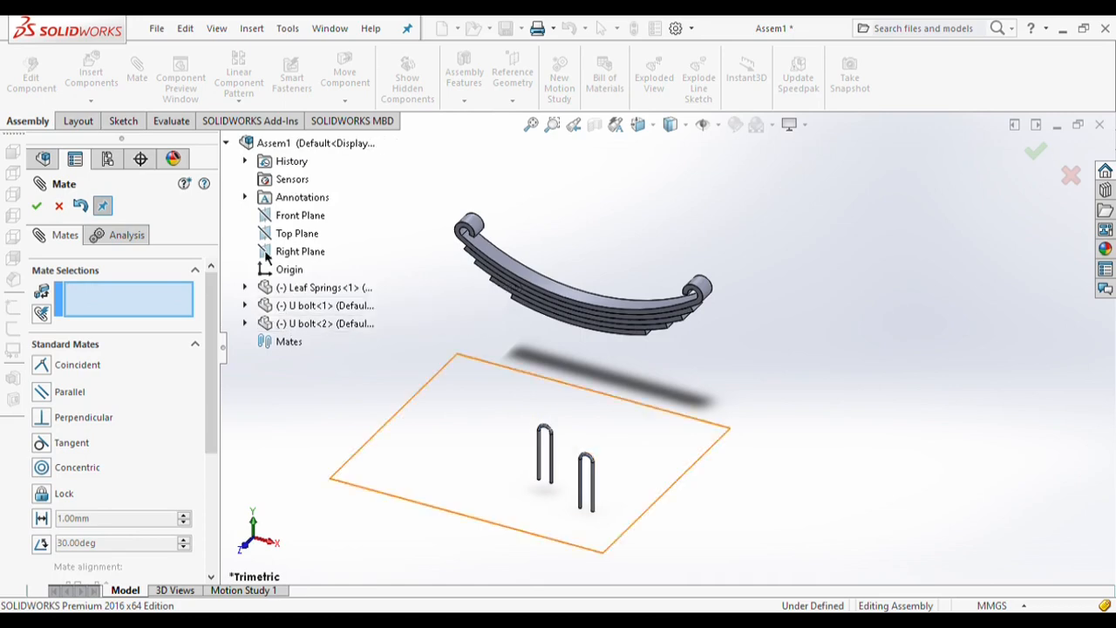
Add a 4 mm distance mate between the Front Planes of Leaf Springs and the first U bolt
click(245, 287)
scroll(268, 383, down, 1)
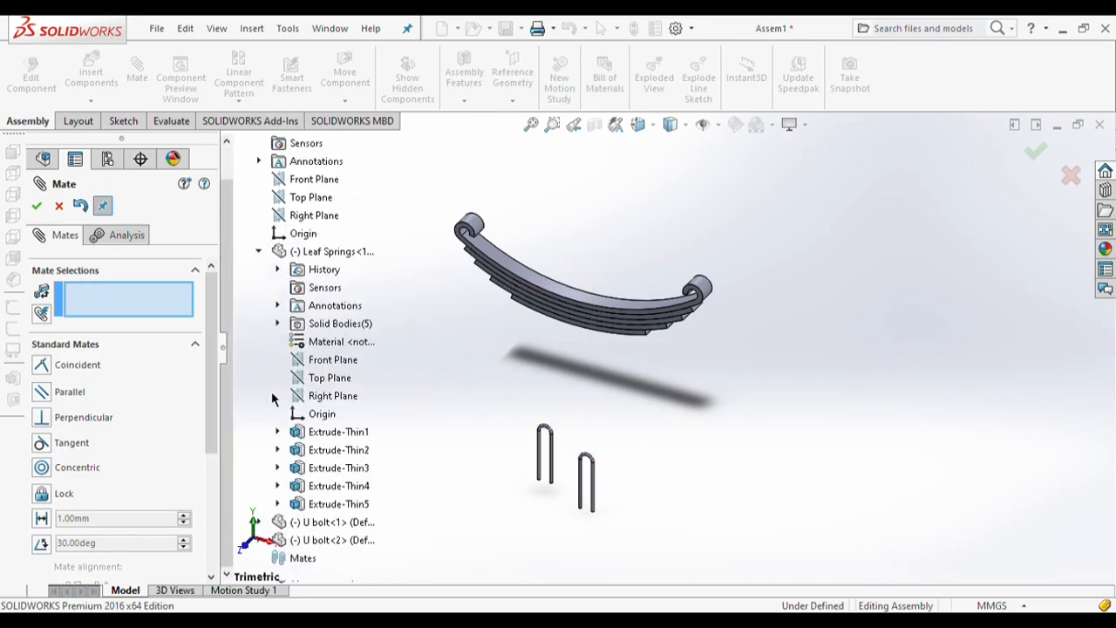
click(258, 521)
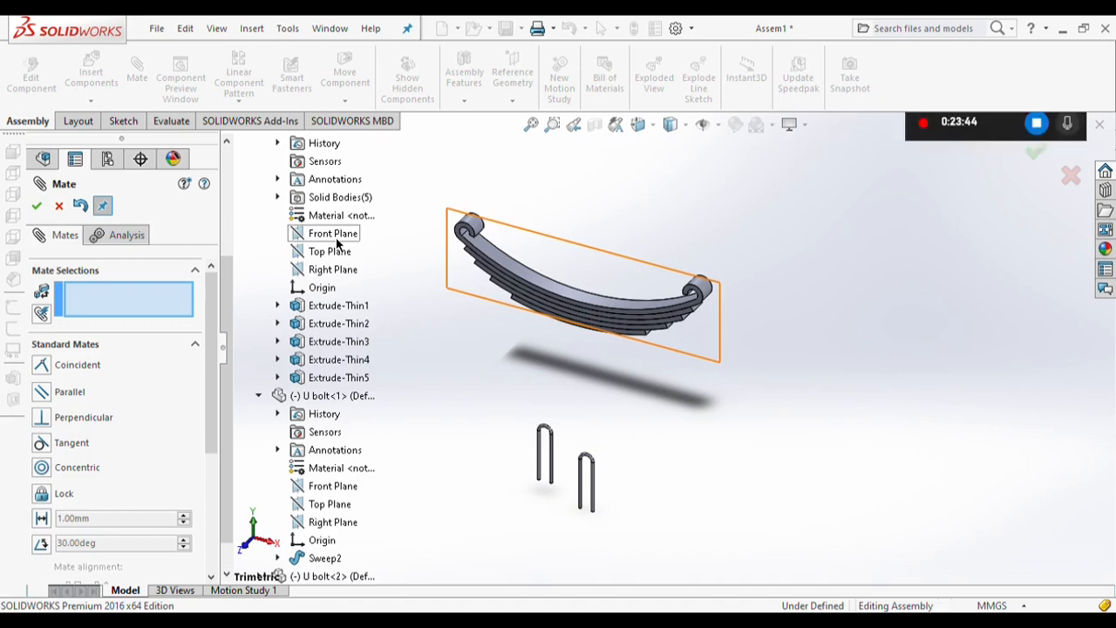
click(335, 236)
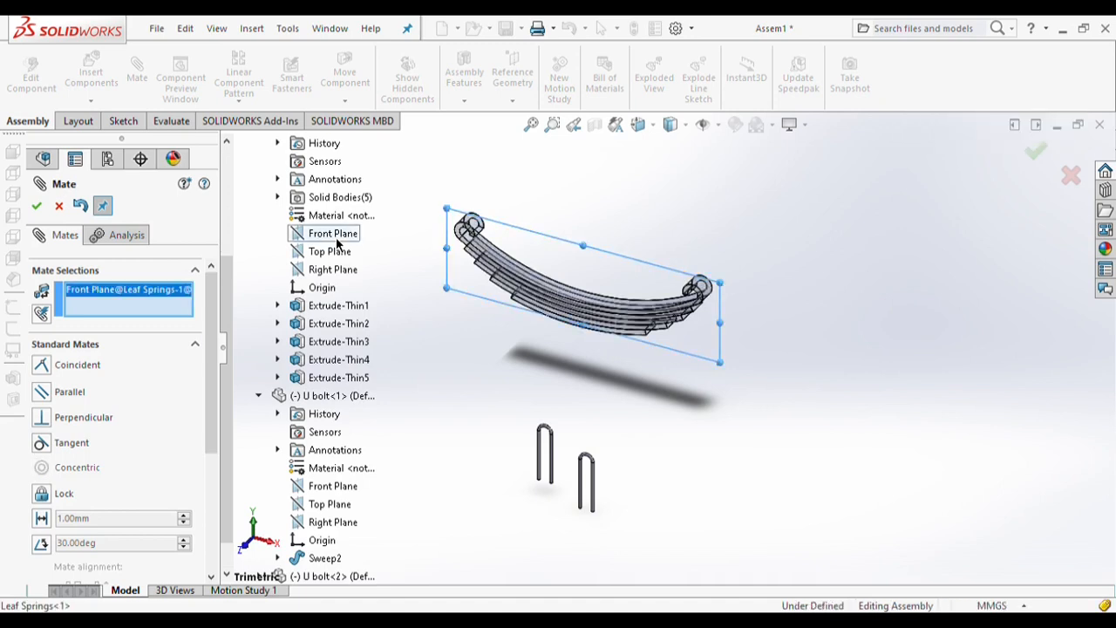
click(311, 493)
click(42, 433)
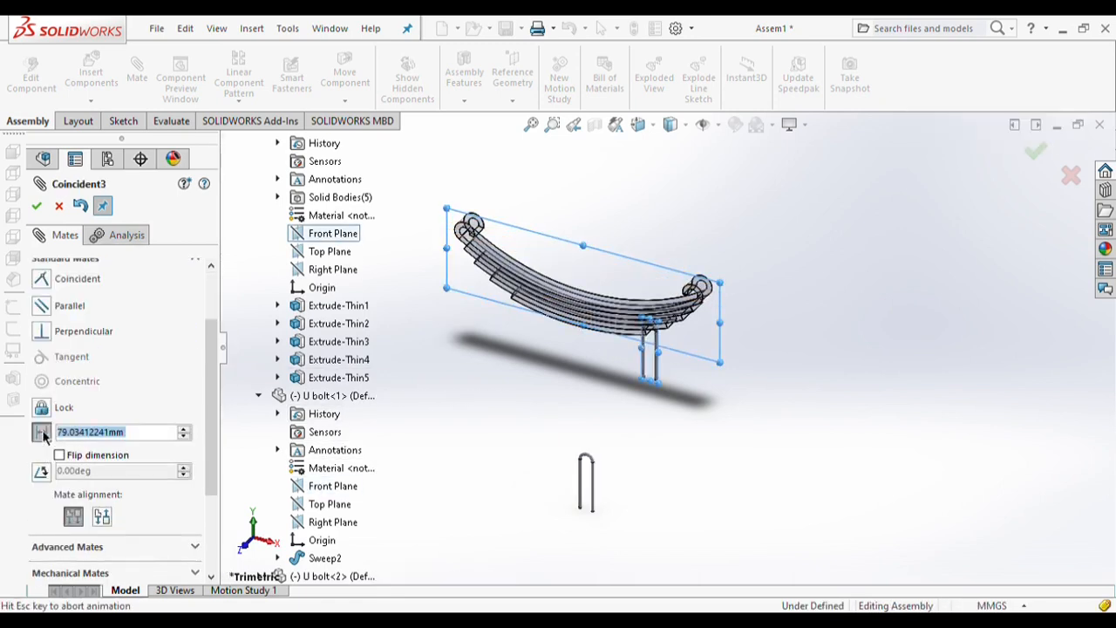
text(4)
key(Return)
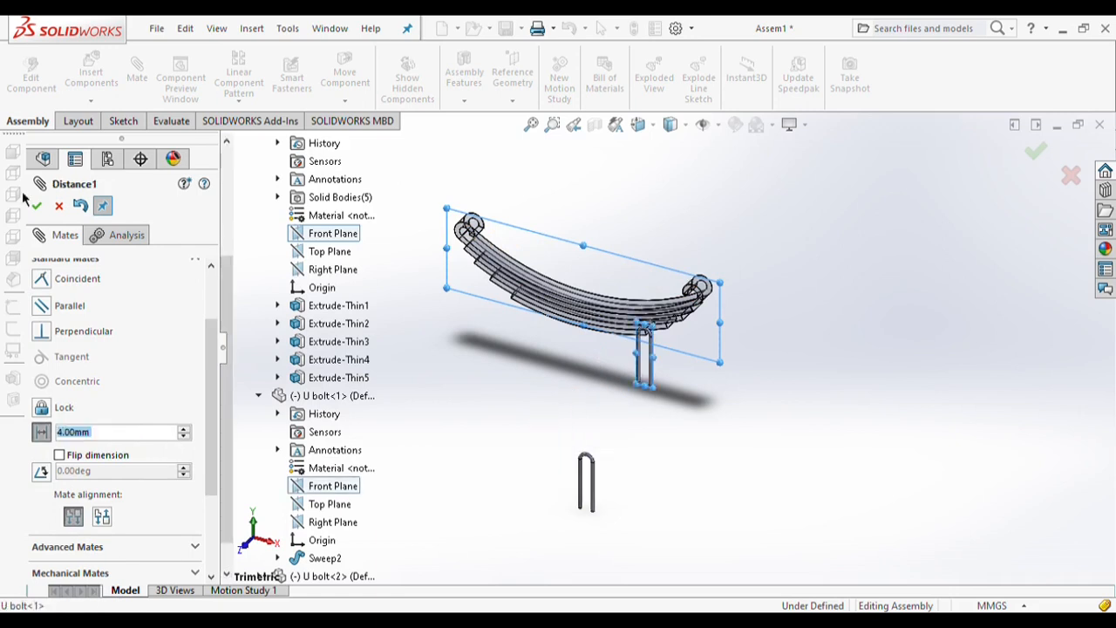
click(38, 205)
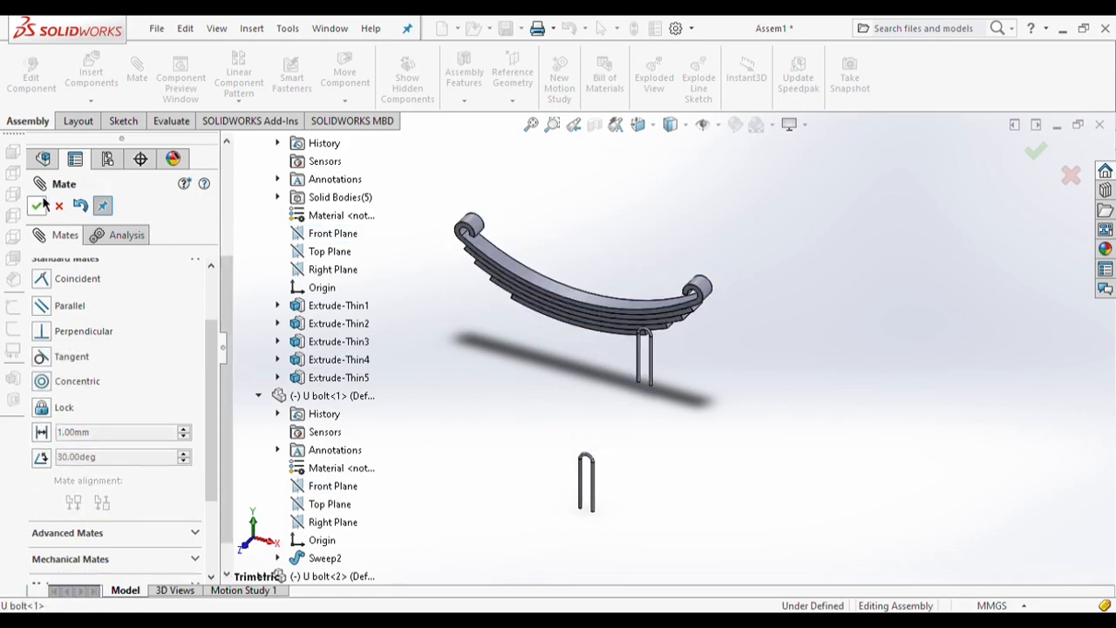
Mate the Right Plane of the first U bolt coincident with the Right Plane of Leaf Springs
click(317, 275)
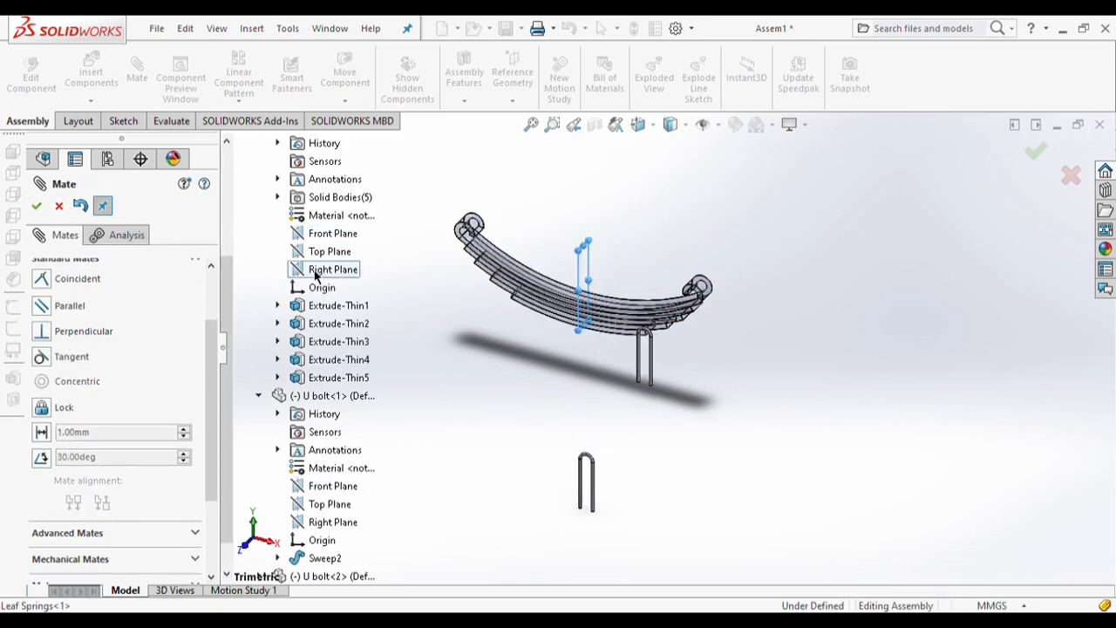
click(321, 521)
click(36, 206)
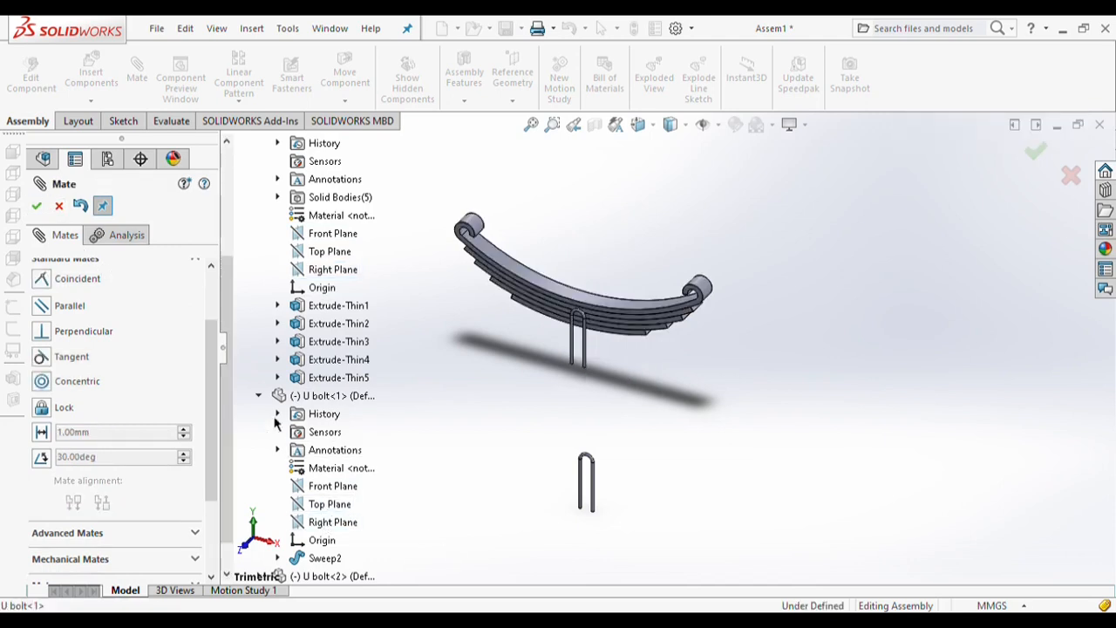
Add a distance mate with flipped dimension between the Front Planes of Leaf Springs and the second U bolt
click(258, 396)
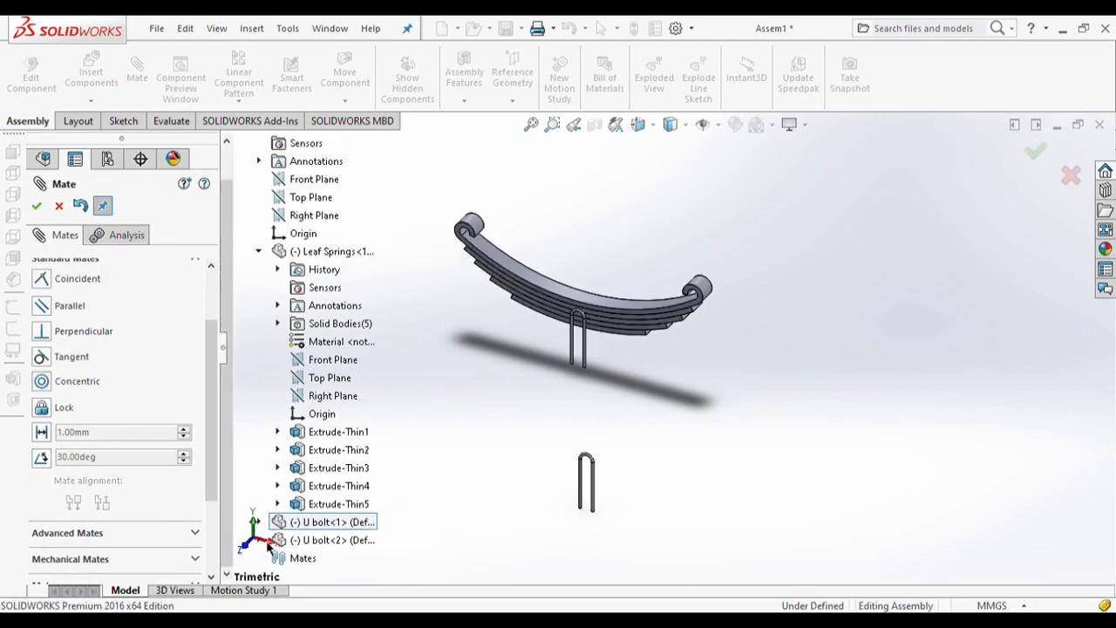
click(258, 539)
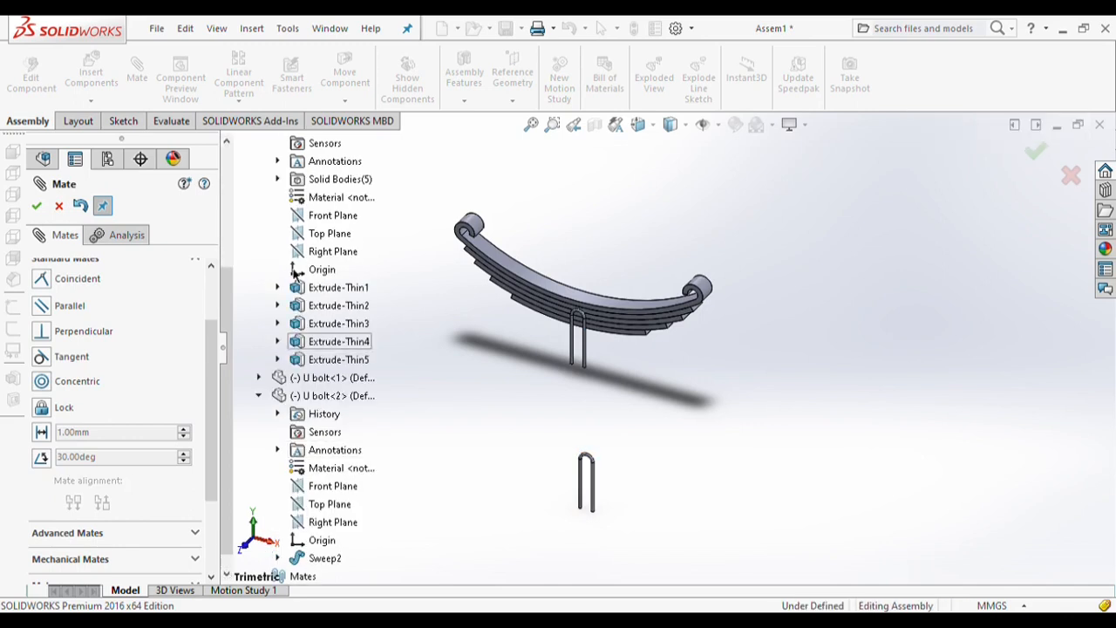
click(330, 217)
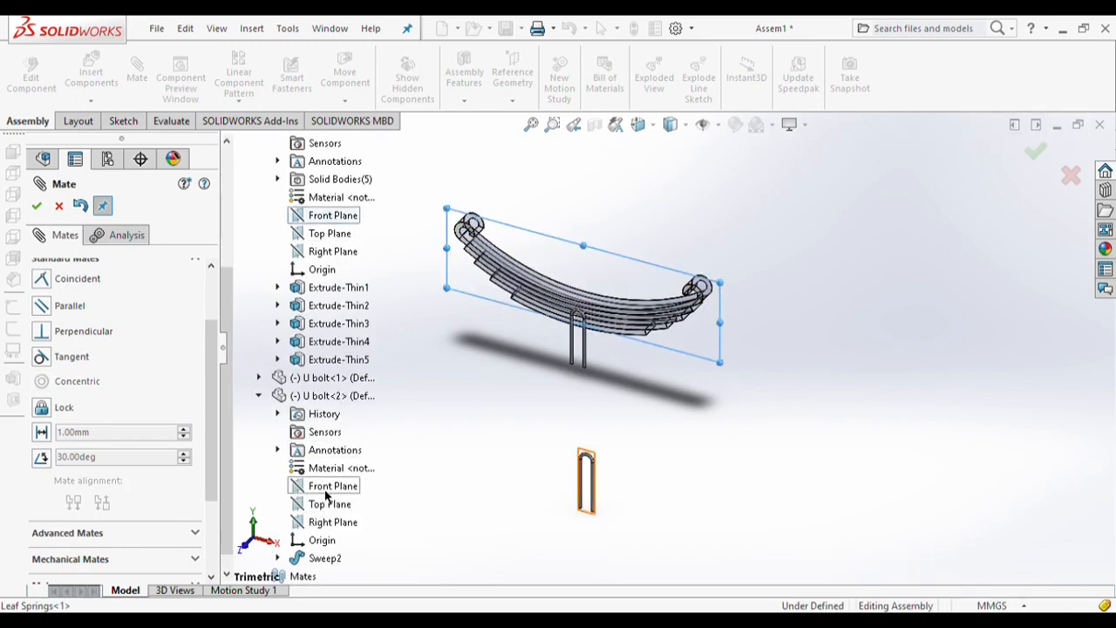
click(330, 486)
click(122, 433)
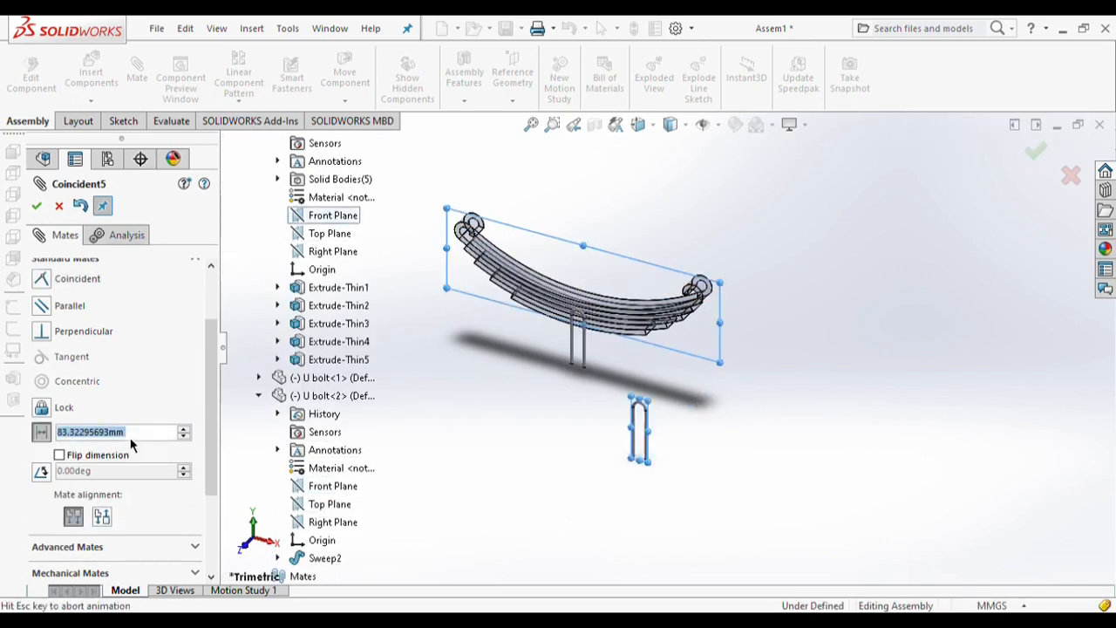
click(59, 455)
click(37, 207)
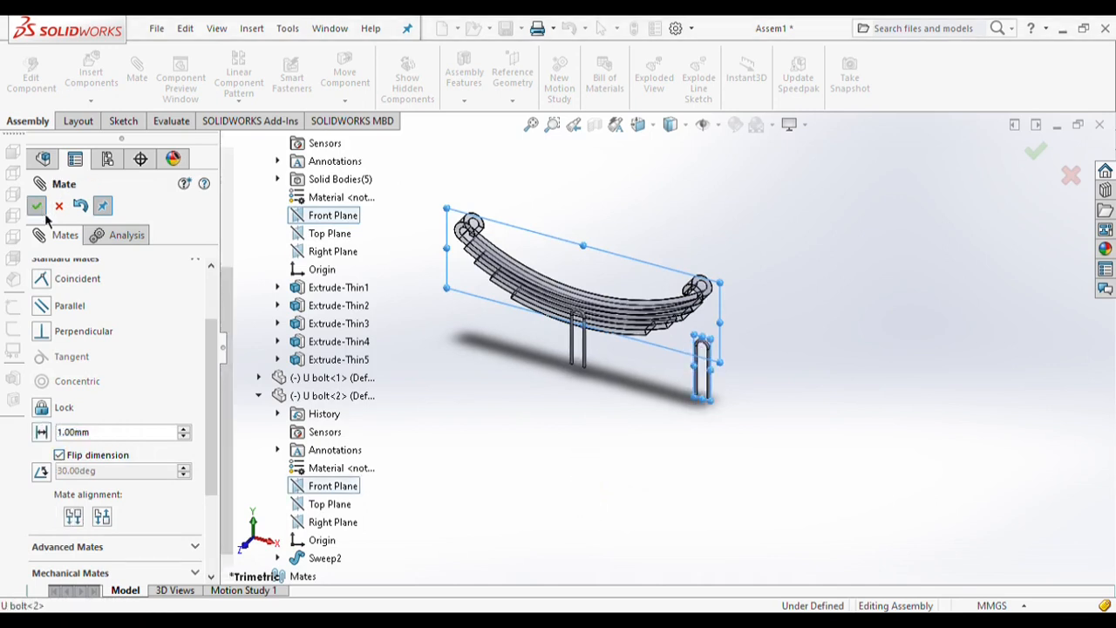
Mate the Right Plane of the second U bolt coincident with the Right Plane of Leaf Springs
click(330, 522)
click(323, 324)
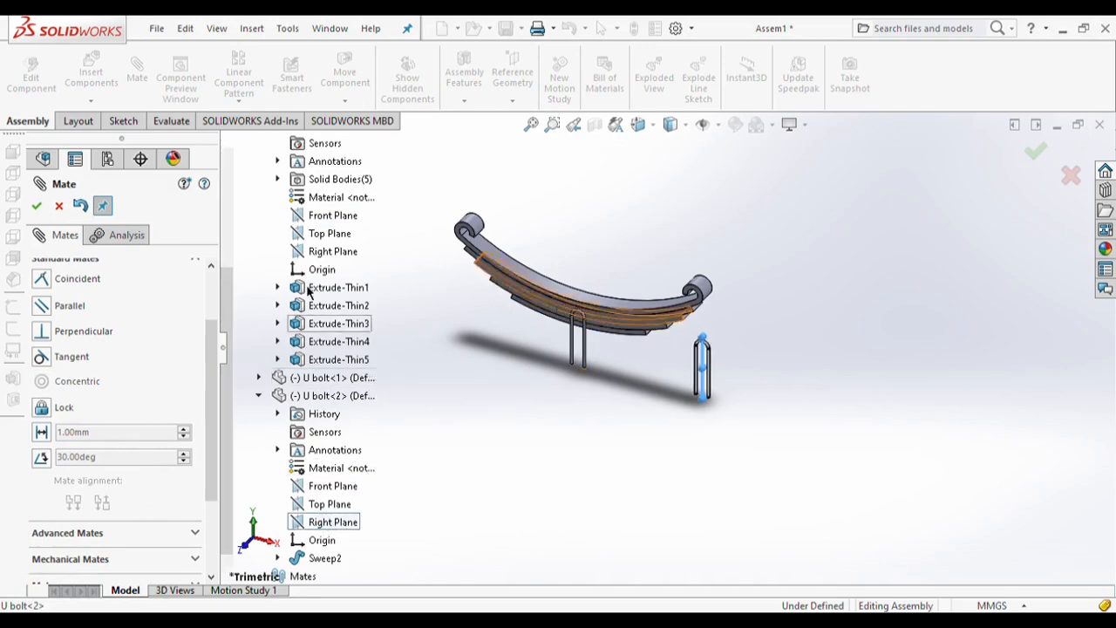
click(318, 251)
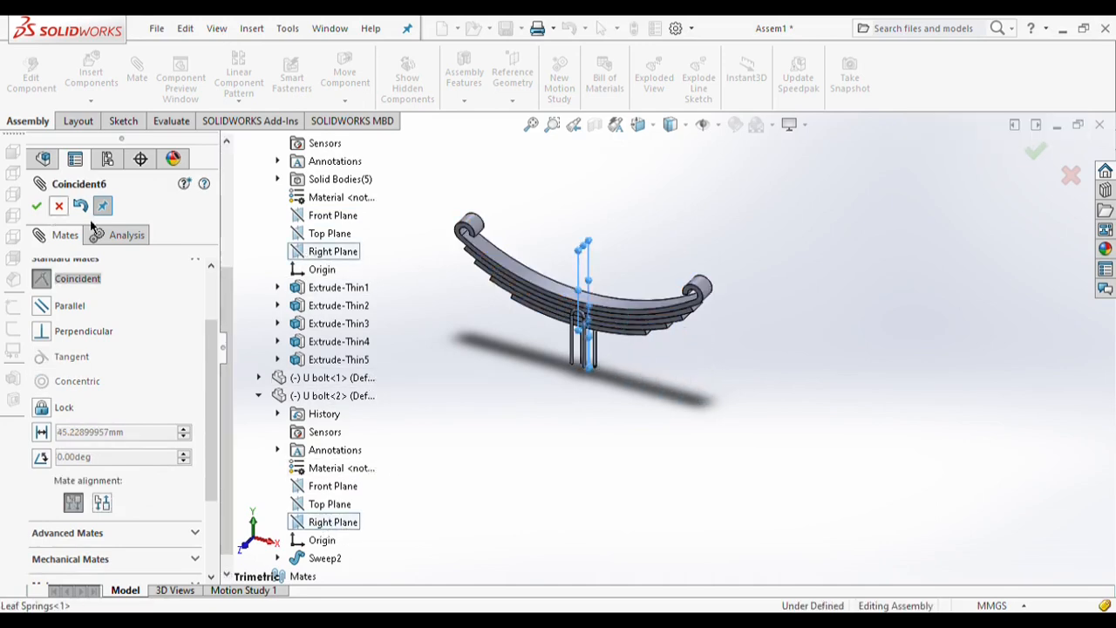
click(36, 206)
Slide both U bolts up in the front view so their arches sit above the leaf stack and their legs extend below it
key(space)
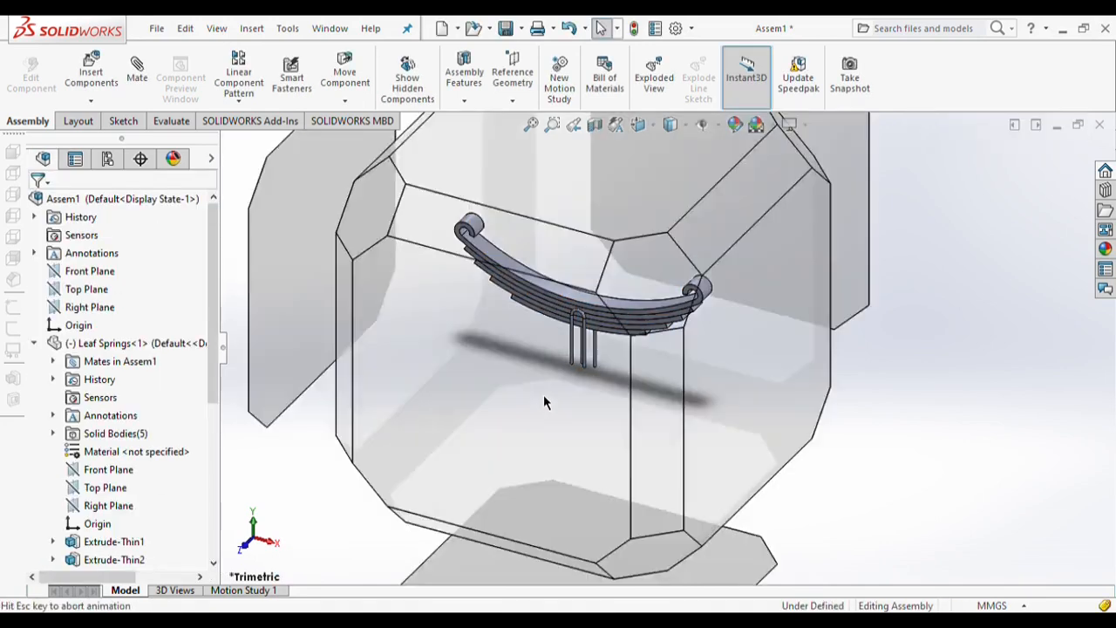
click(543, 394)
click(676, 425)
drag(676, 425, 671, 360)
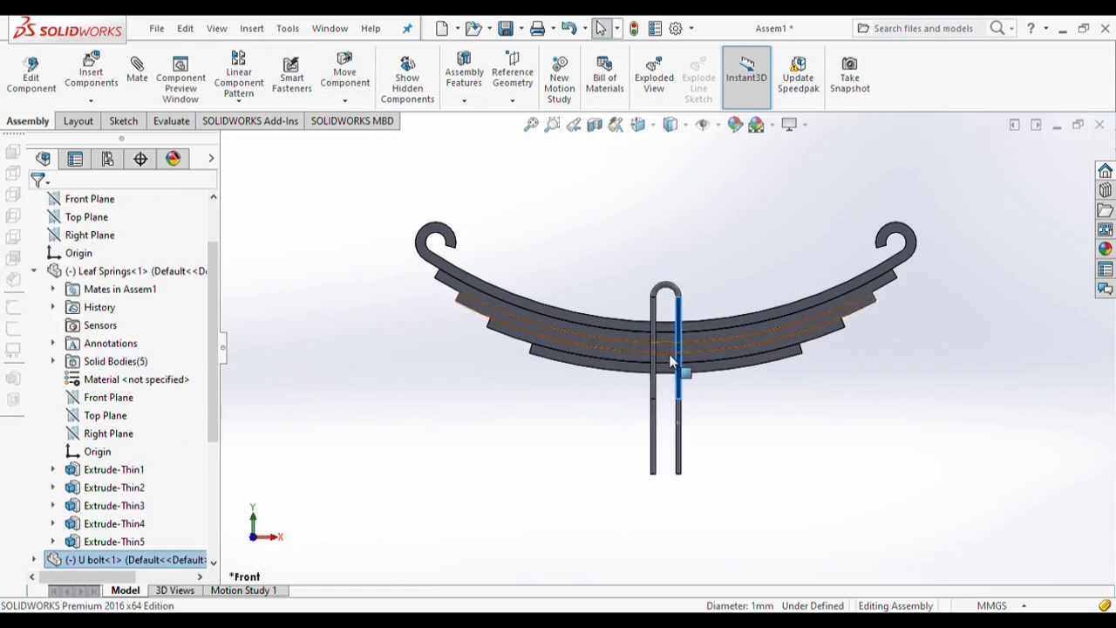
drag(678, 455, 689, 351)
click(716, 394)
scroll(712, 366, up, 1)
key(Left)
scroll(701, 404, down, 1)
Insert the Plate component below the U bolts and place a second copy of it beside the first
click(91, 72)
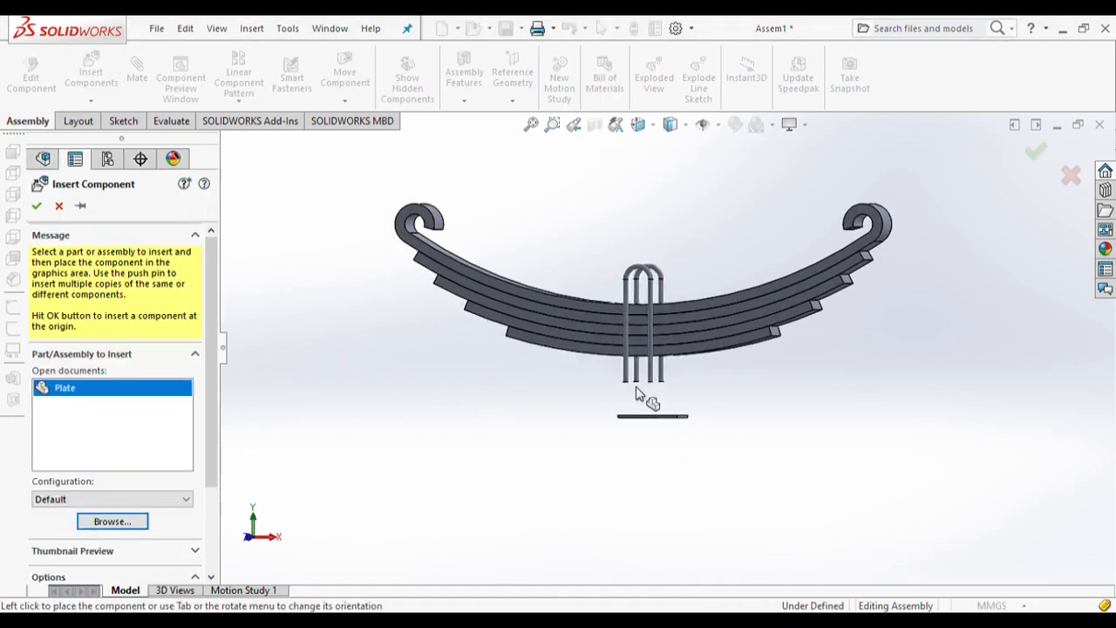
click(654, 411)
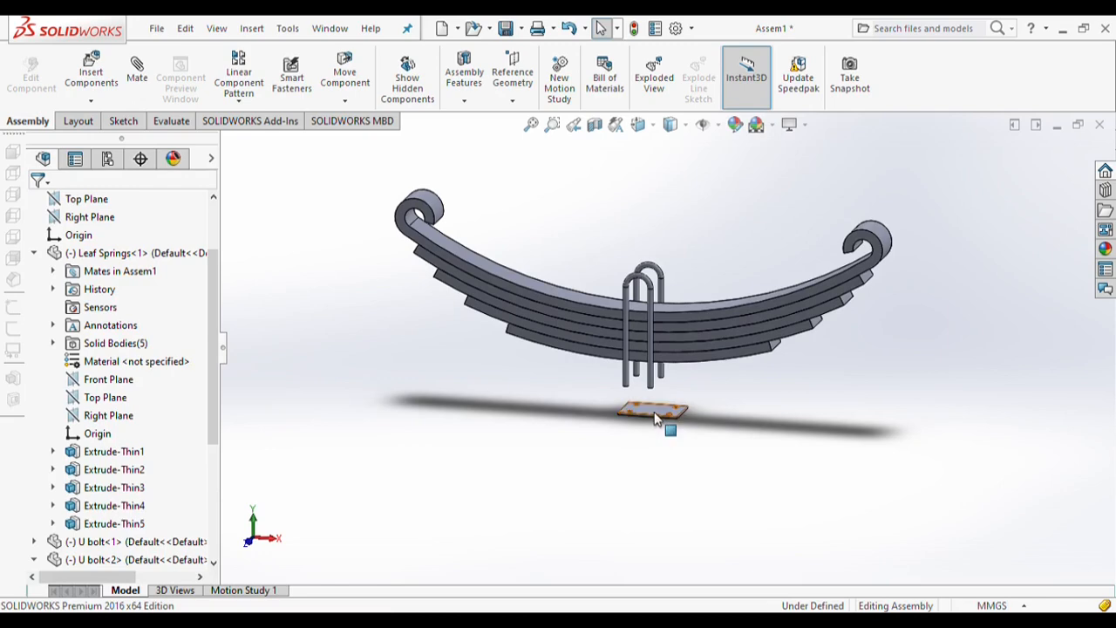
ctrl+drag(656, 417, 487, 440)
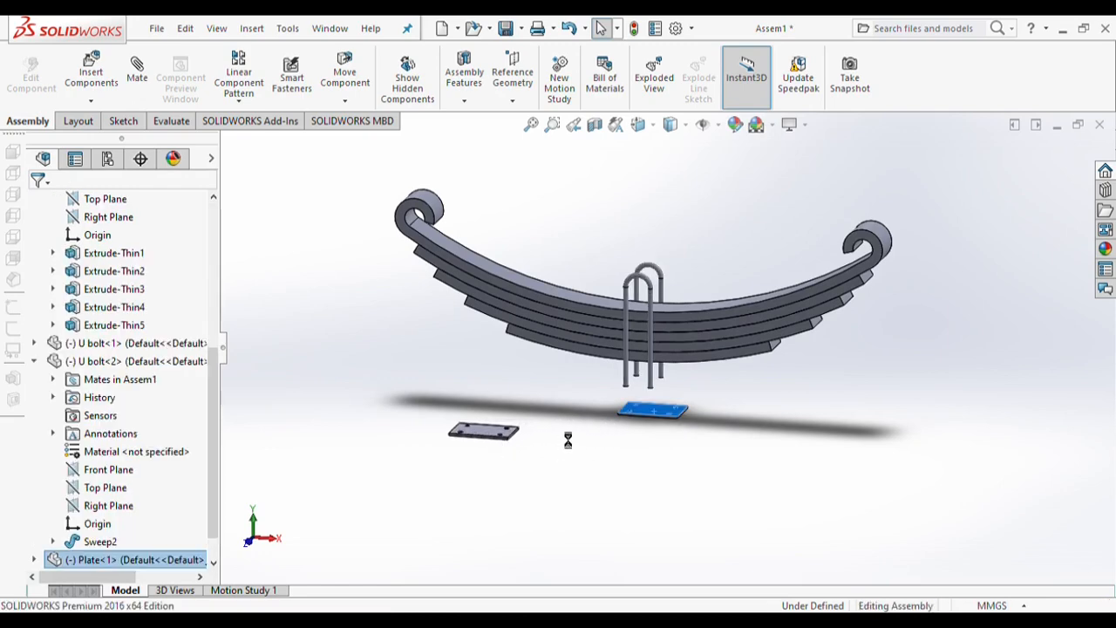
Mate two holes of the first plate concentric with the two legs of the first U bolt
scroll(554, 425, down, 8)
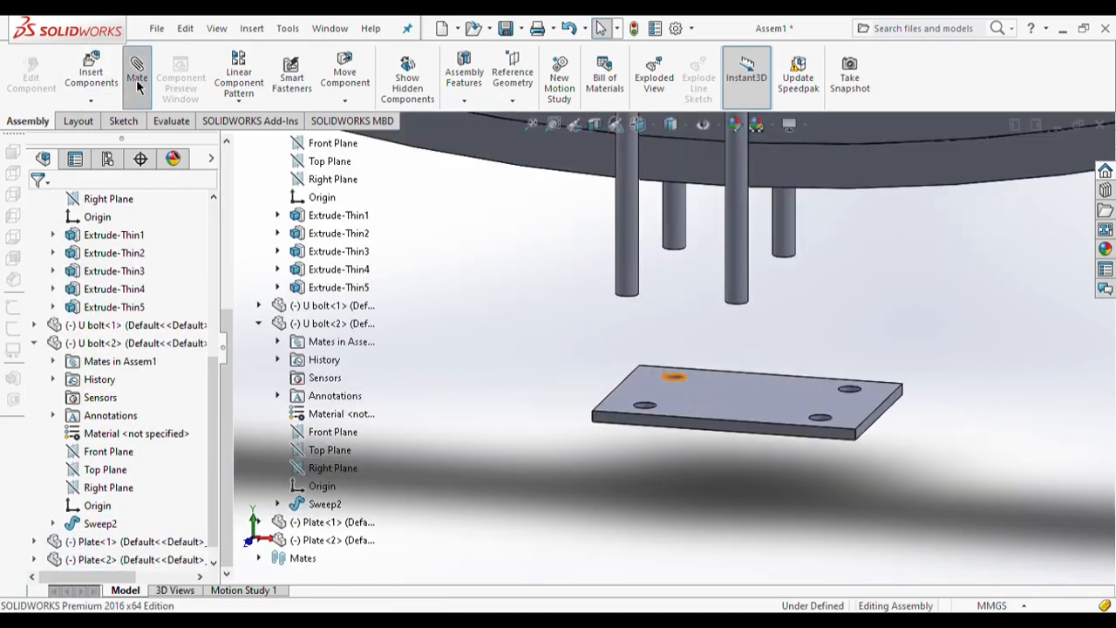
click(137, 70)
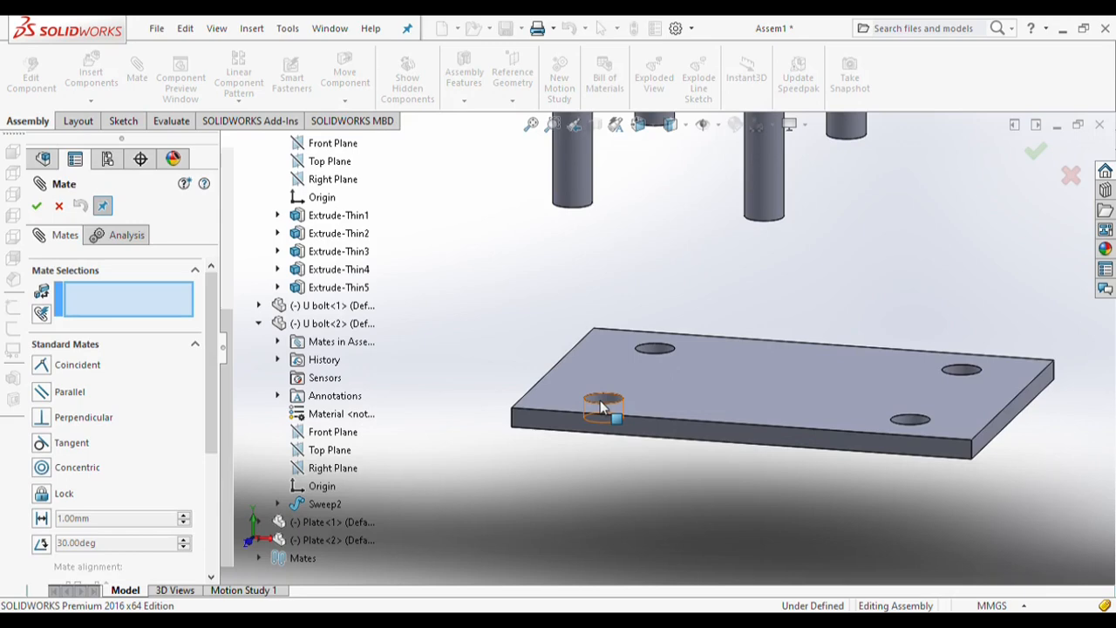
click(600, 407)
click(576, 195)
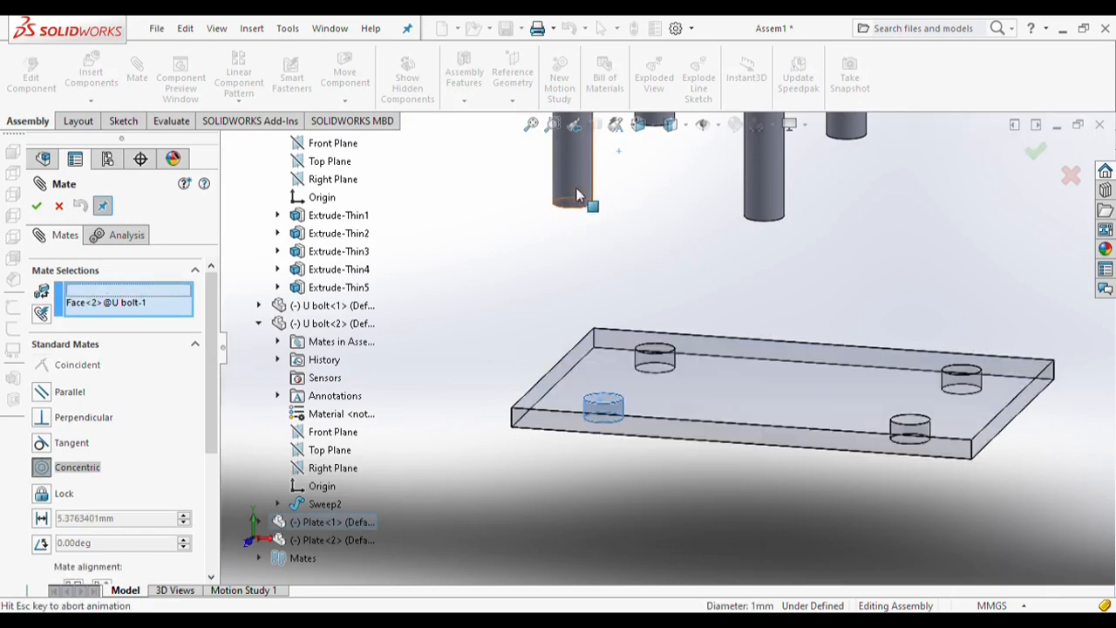
right_click(597, 181)
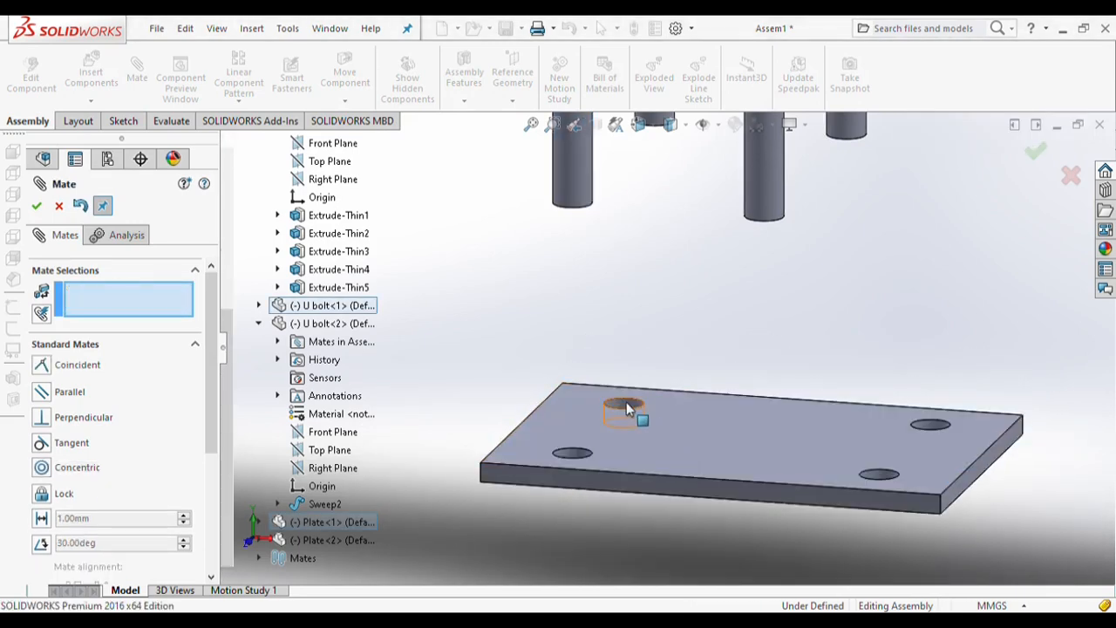
click(628, 408)
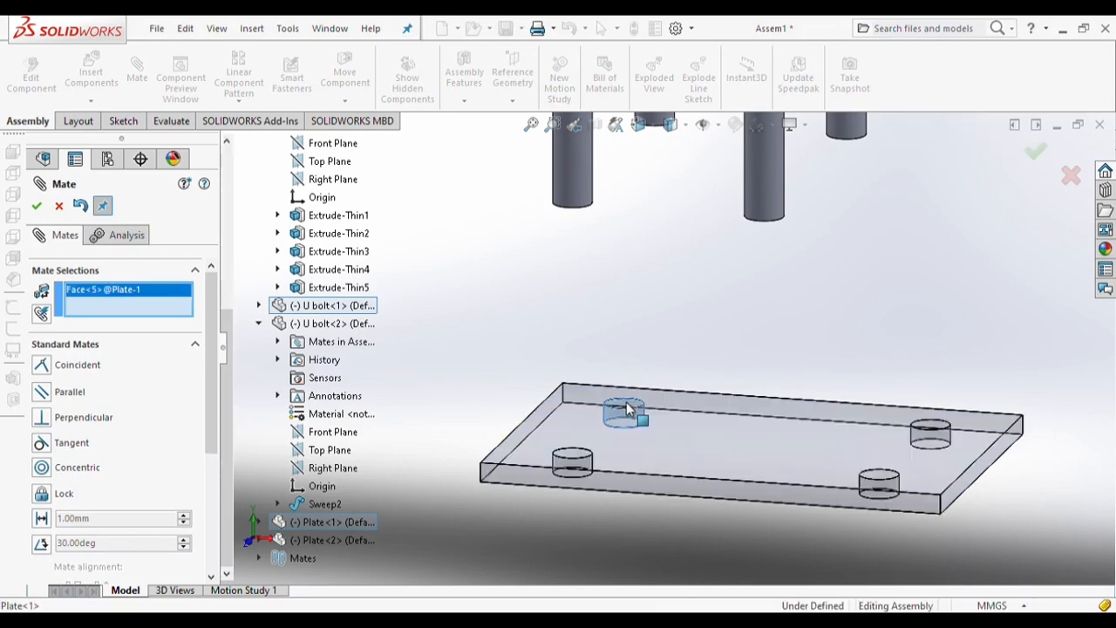
click(766, 206)
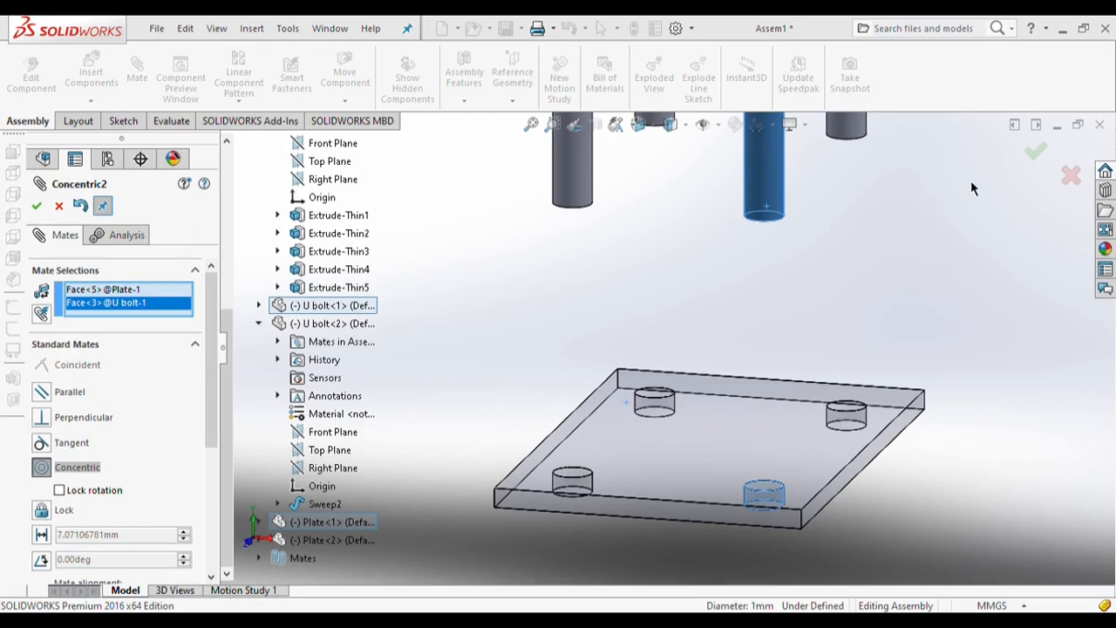
click(971, 192)
Mate the first plate's flat face tangent to the underside of the lowest leaf
click(733, 439)
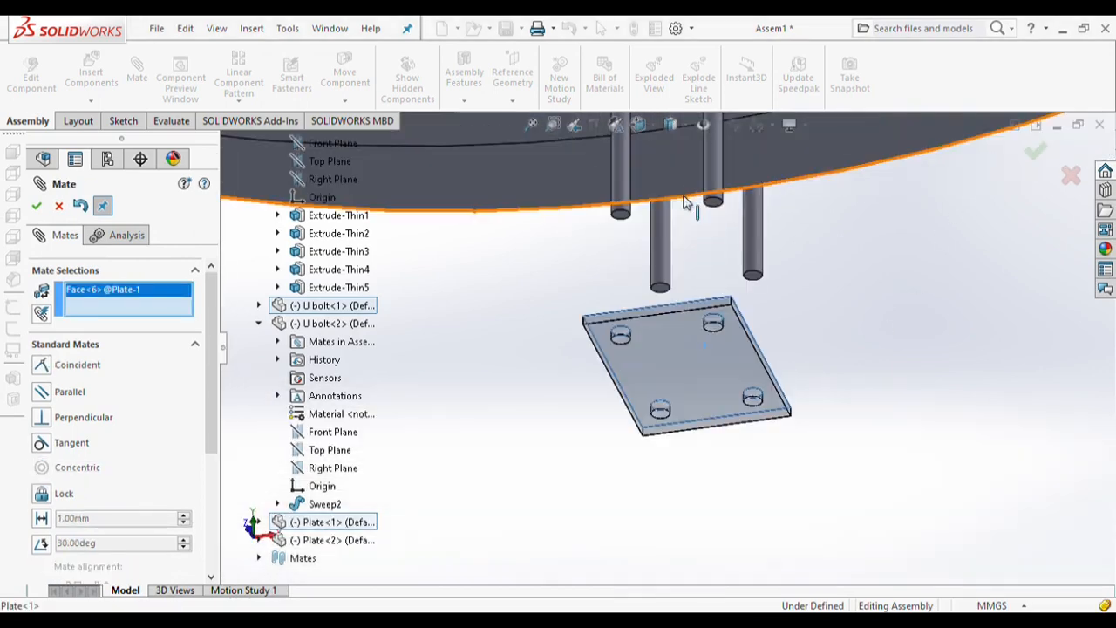
click(672, 181)
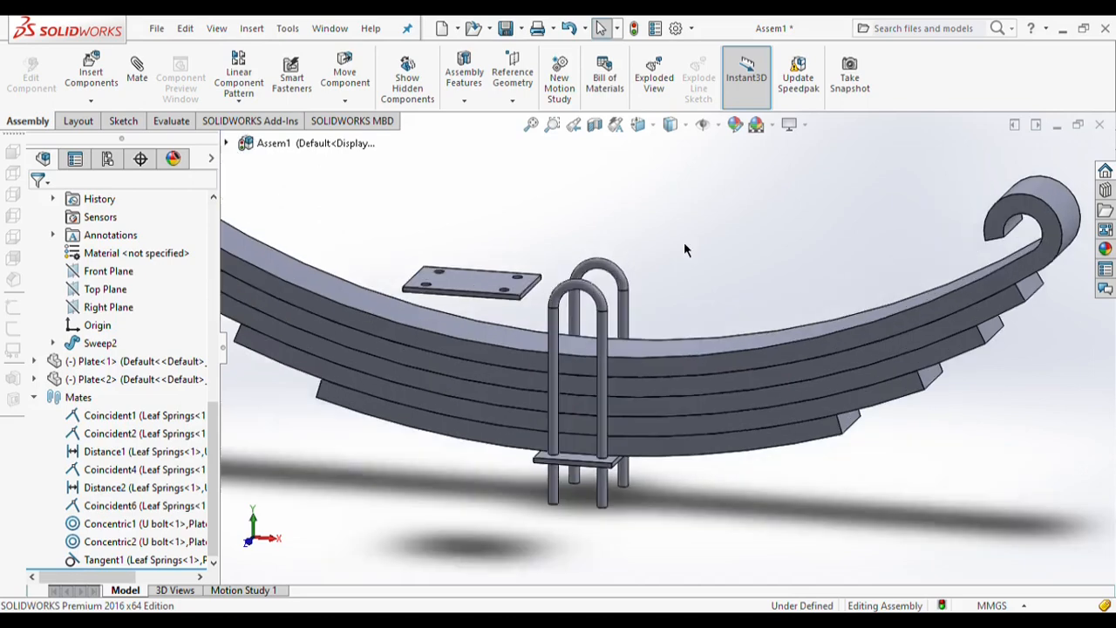
scroll(684, 244, up, 1)
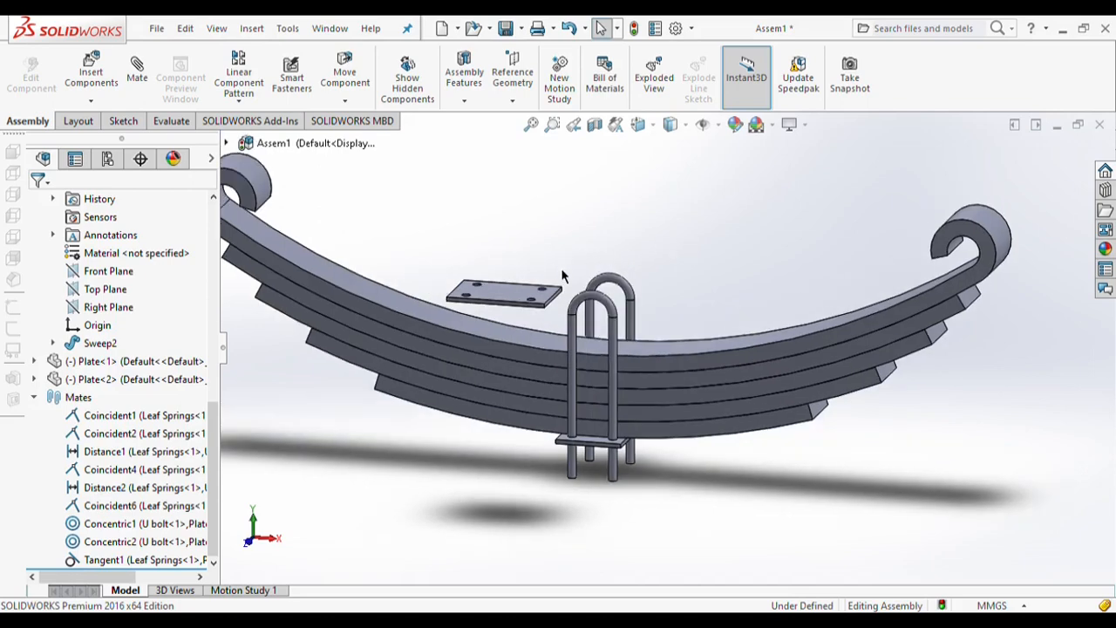
Mate two holes of the loose upper plate concentric with the two legs of the rear U bolt
click(137, 70)
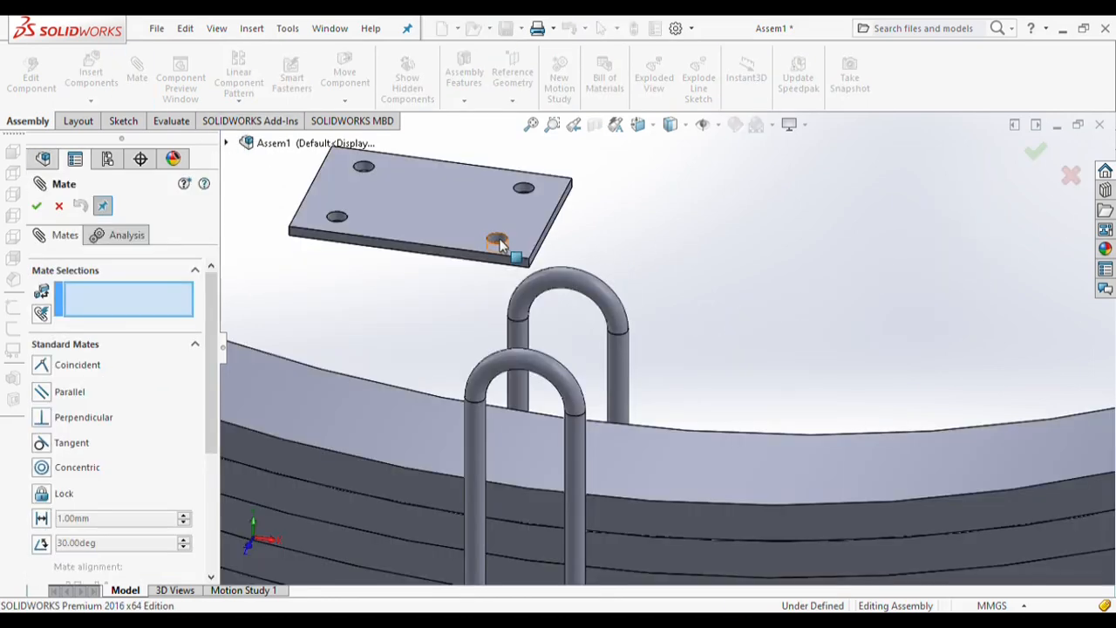
click(498, 243)
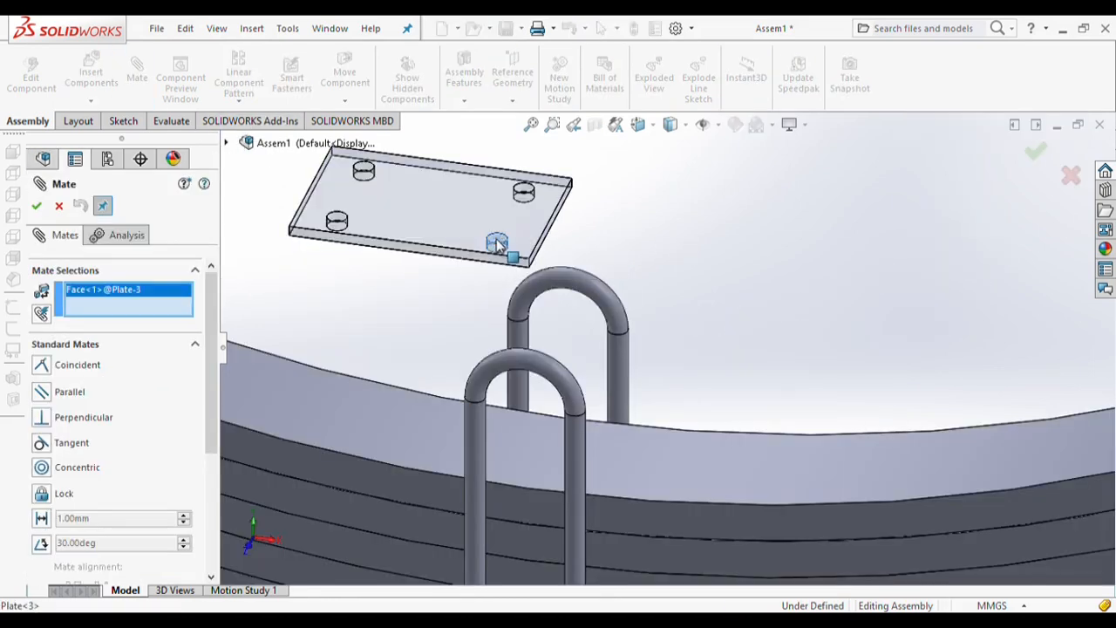
click(622, 369)
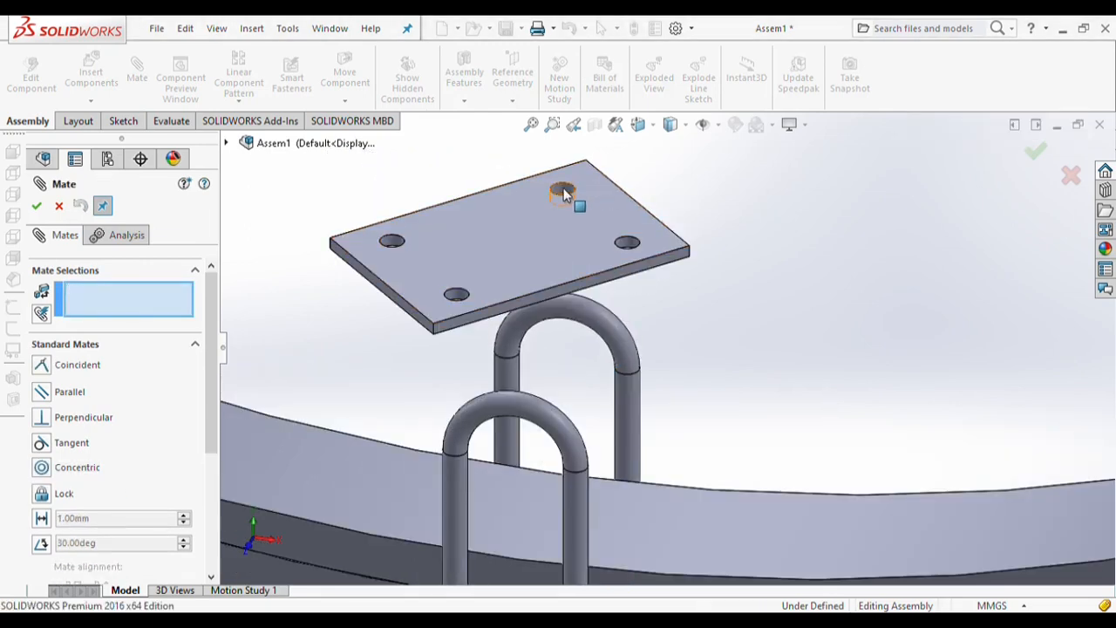
click(564, 194)
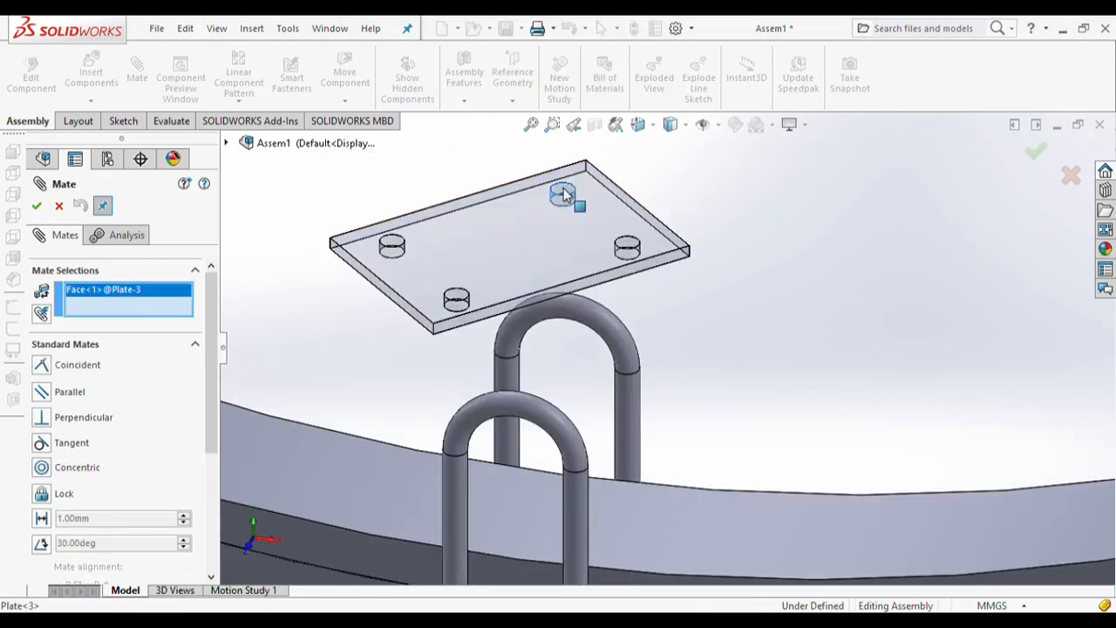
click(518, 377)
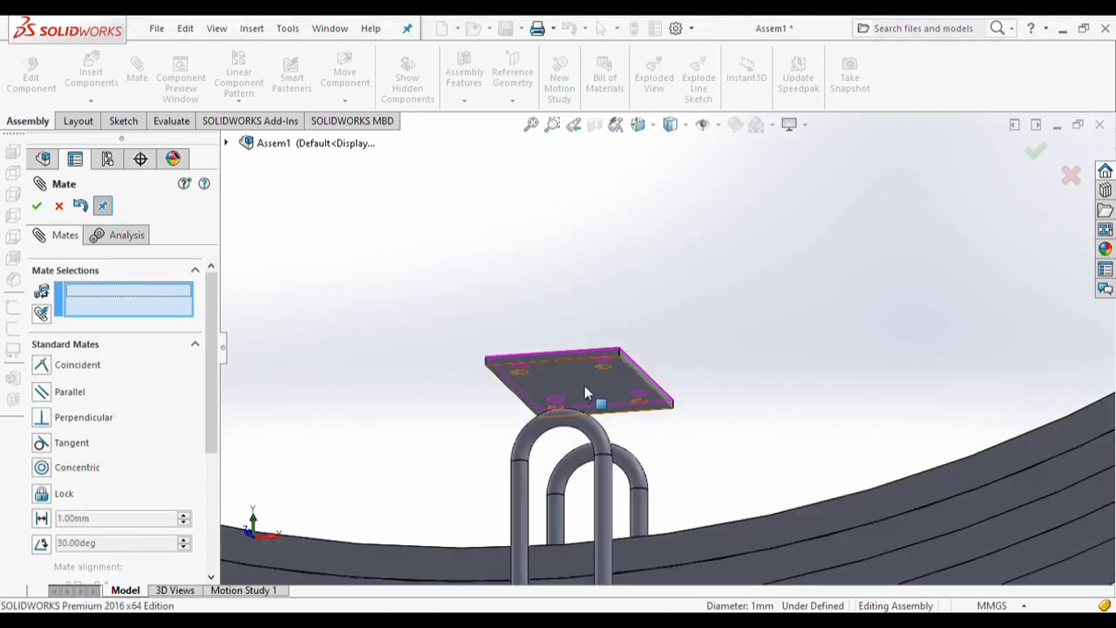
Mate the upper plate's underside tangent to the top face of the uppermost leaf and finish mating
click(585, 385)
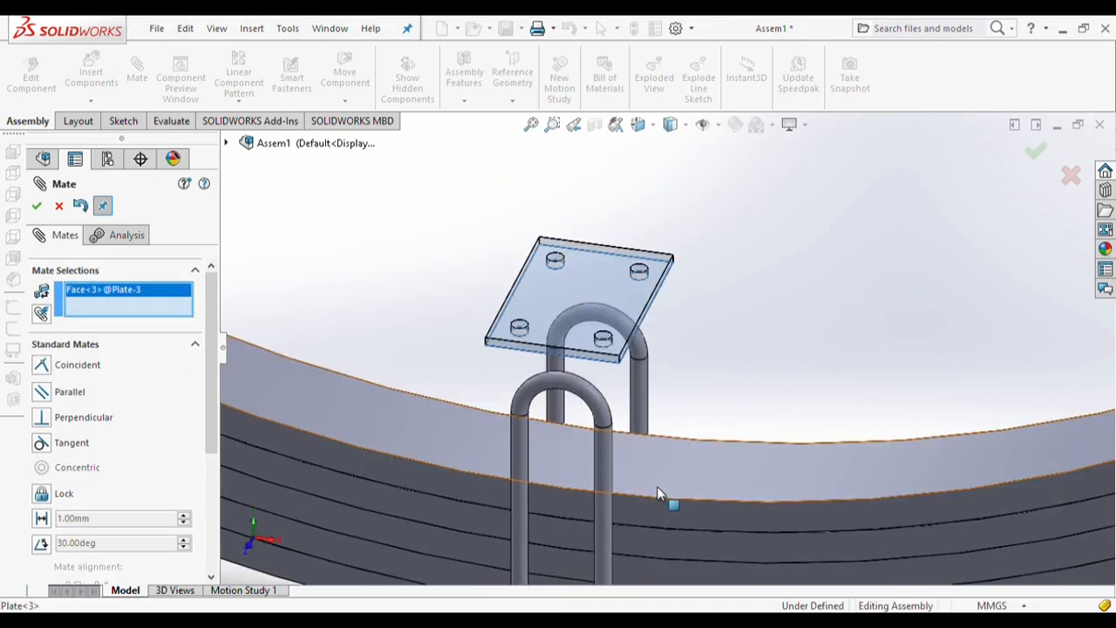
click(665, 500)
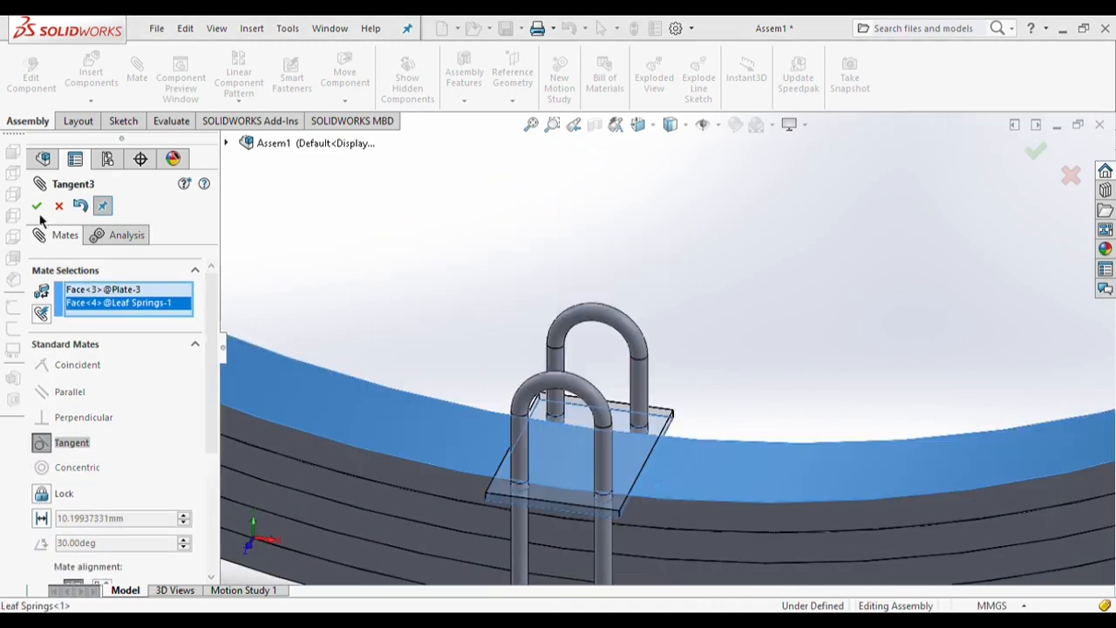
key(Return)
scroll(617, 261, up, 8)
scroll(692, 377, down, 2)
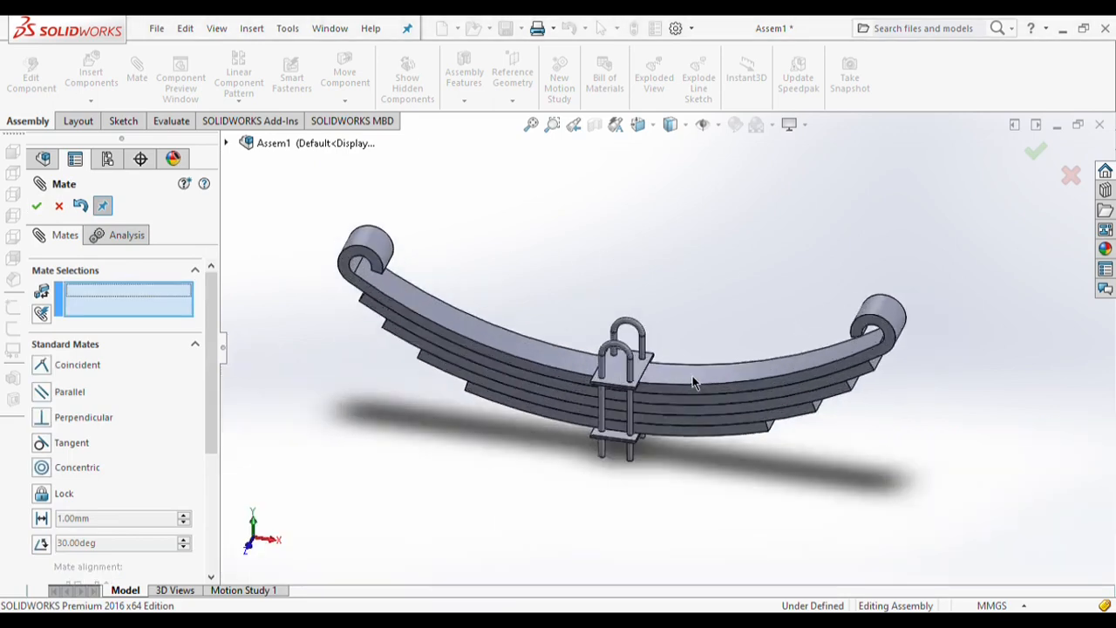
middle_drag(692, 377, 667, 380)
click(37, 206)
Insert the Rebound Clip below one end of the leaf spring and place a copy below the other end
click(90, 77)
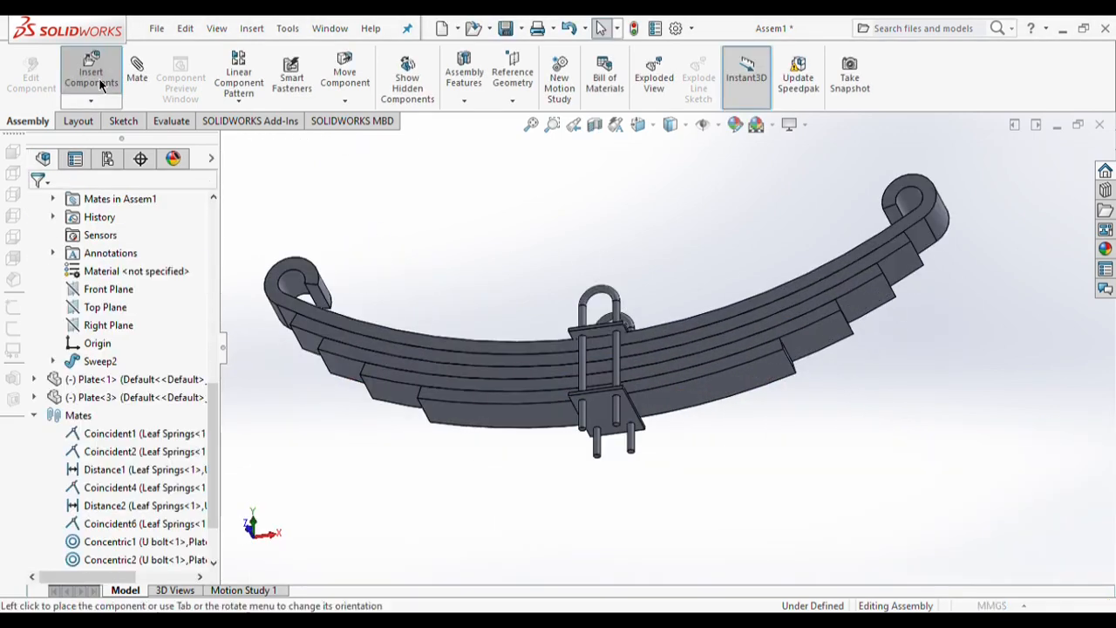
click(109, 490)
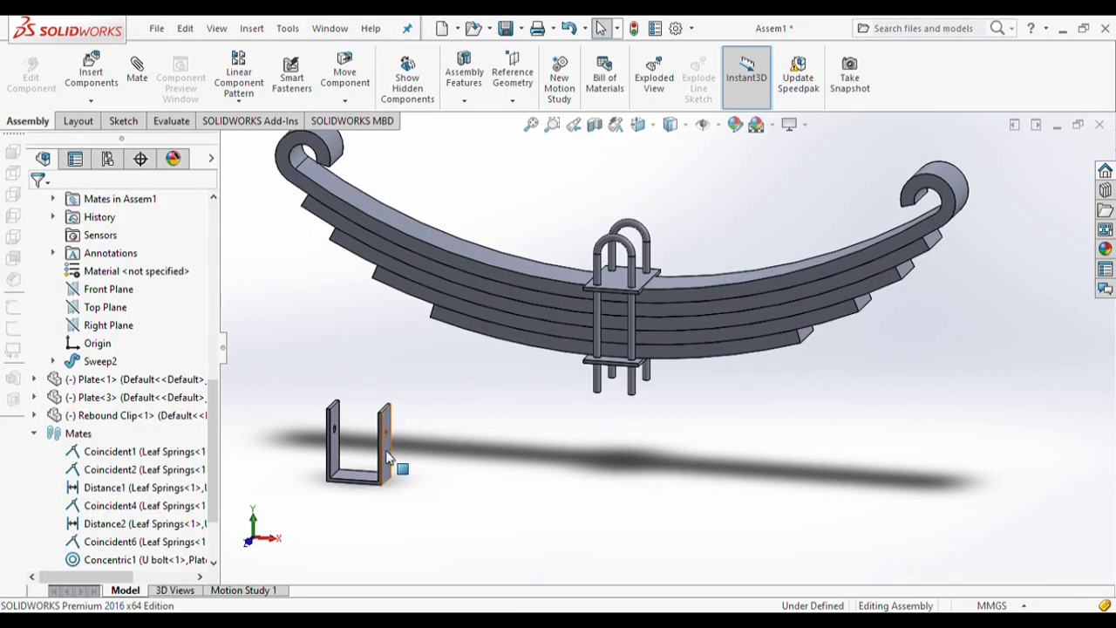
ctrl+drag(385, 452, 850, 451)
click(668, 460)
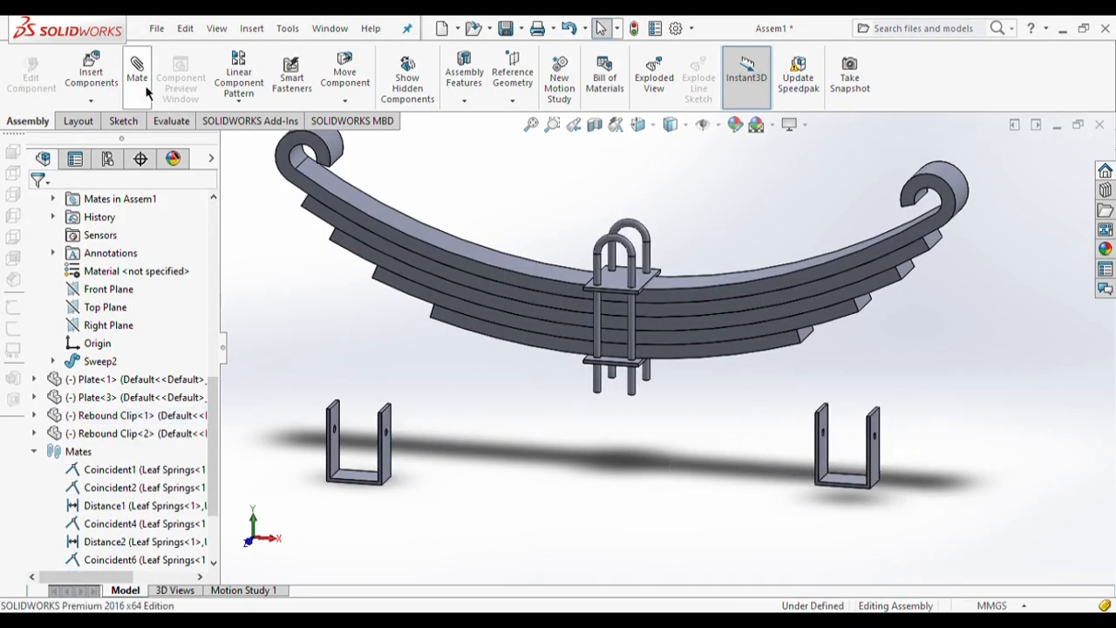
Mate the first rebound clip's side wall face with the side face of the leaf stack
click(137, 72)
scroll(348, 418, down, 2)
click(340, 425)
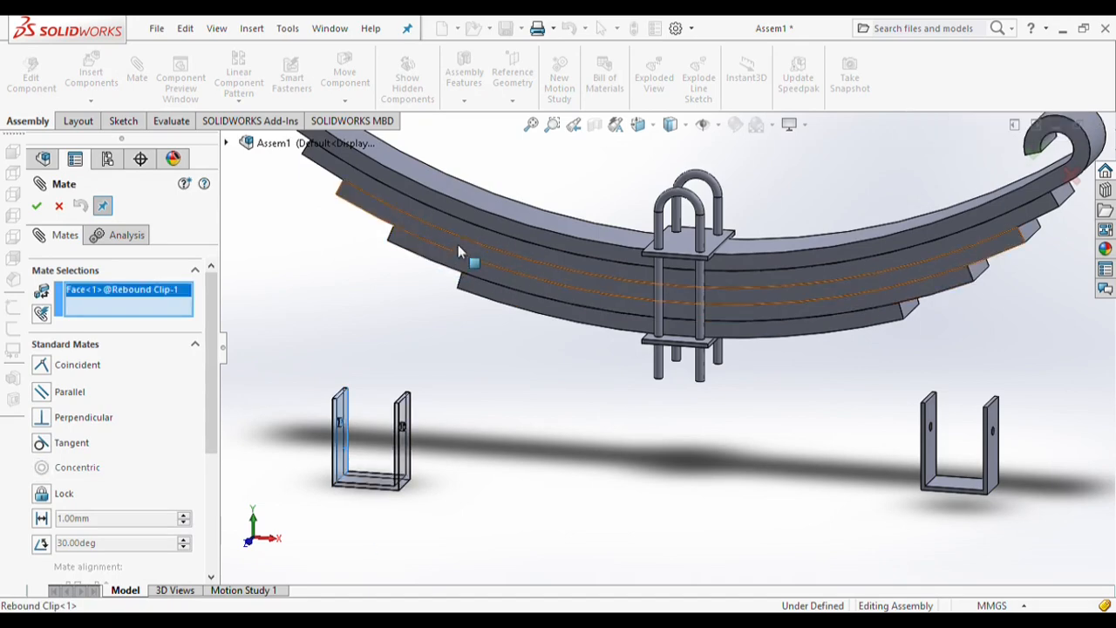
click(458, 246)
Mate the first rebound clip's narrow edge face coincident with the end face of a stepped leaf
scroll(477, 409, down, 2)
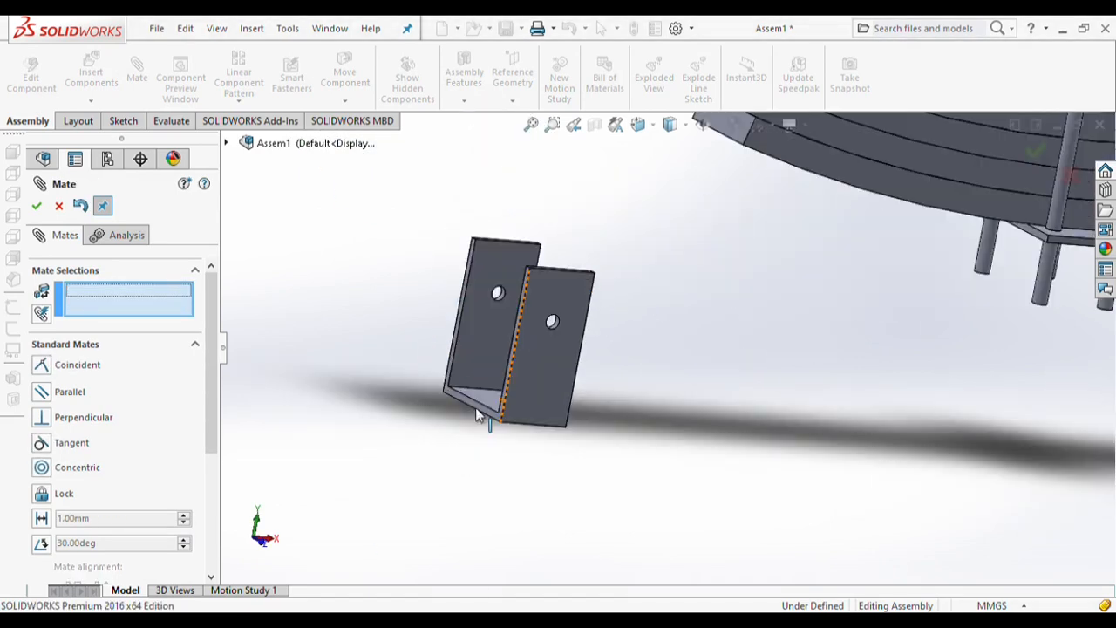
click(477, 410)
scroll(477, 409, up, 4)
click(624, 191)
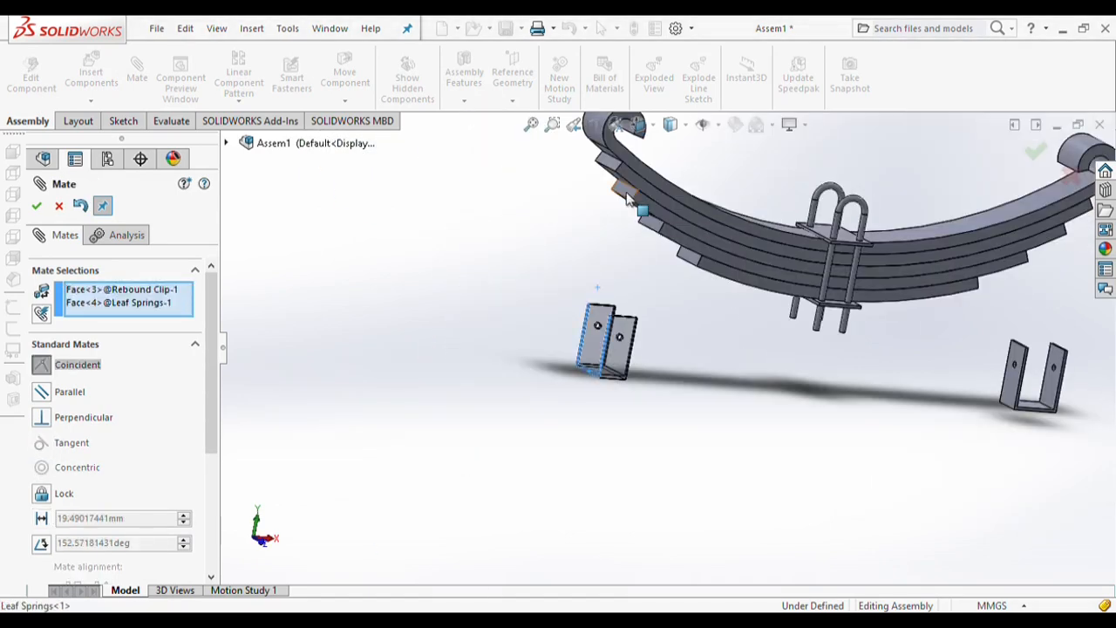
right_click(619, 244)
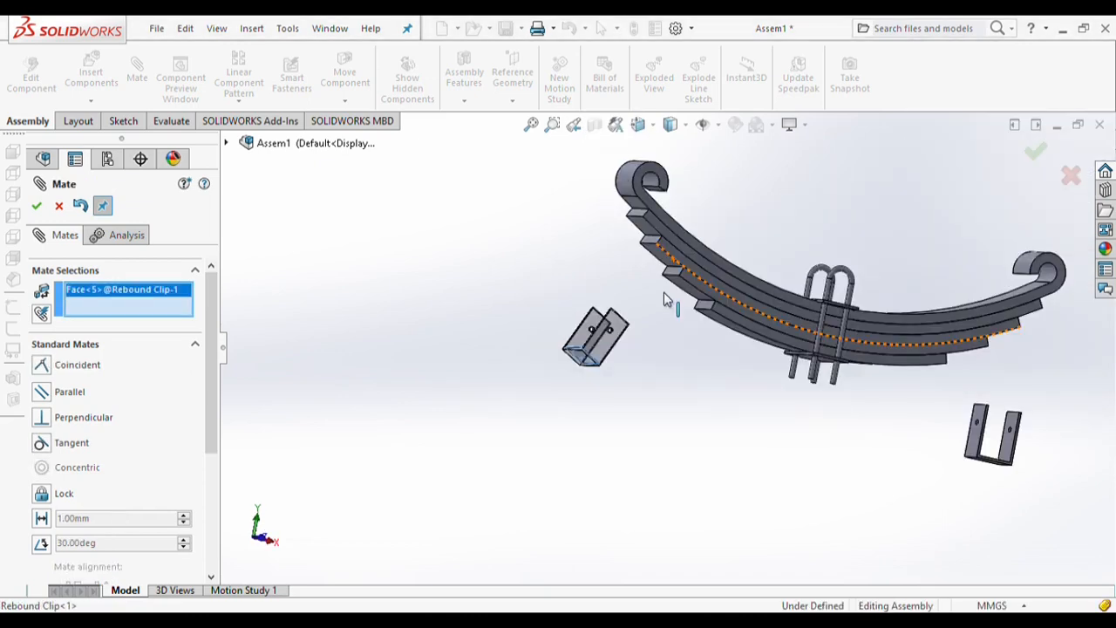
Mate the base face of the first rebound clip tangent to the underside of the leaf
click(776, 230)
key(Return)
scroll(985, 306, up, 3)
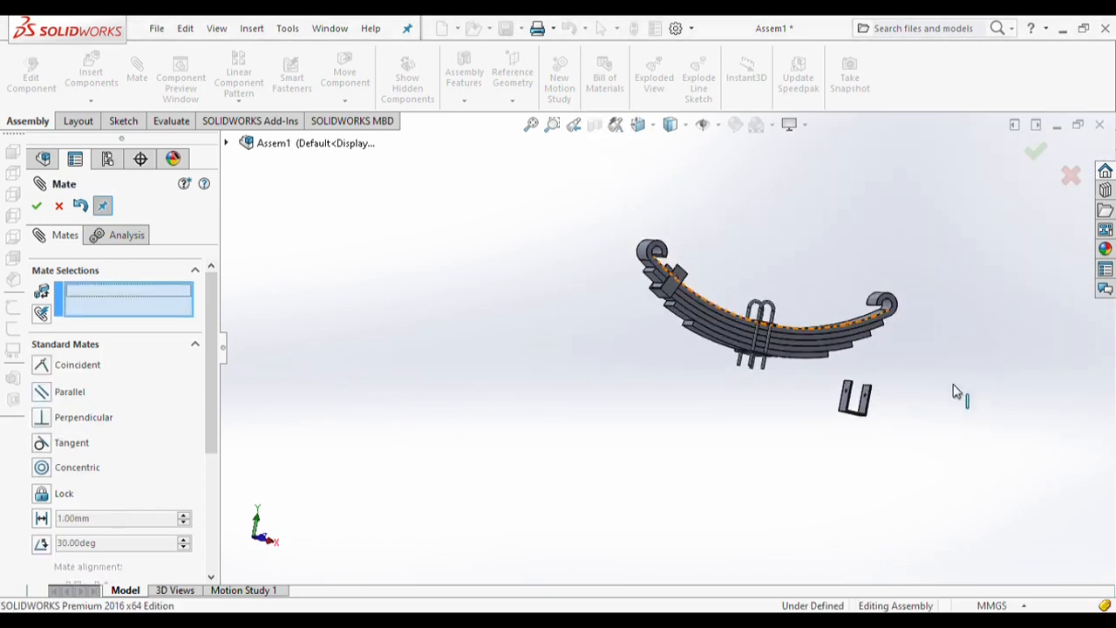
Mate the second rebound clip's side wall with the leaf's side face and its narrow edge with the leaf's end face, both coincident
scroll(954, 391, down, 4)
click(760, 403)
click(760, 288)
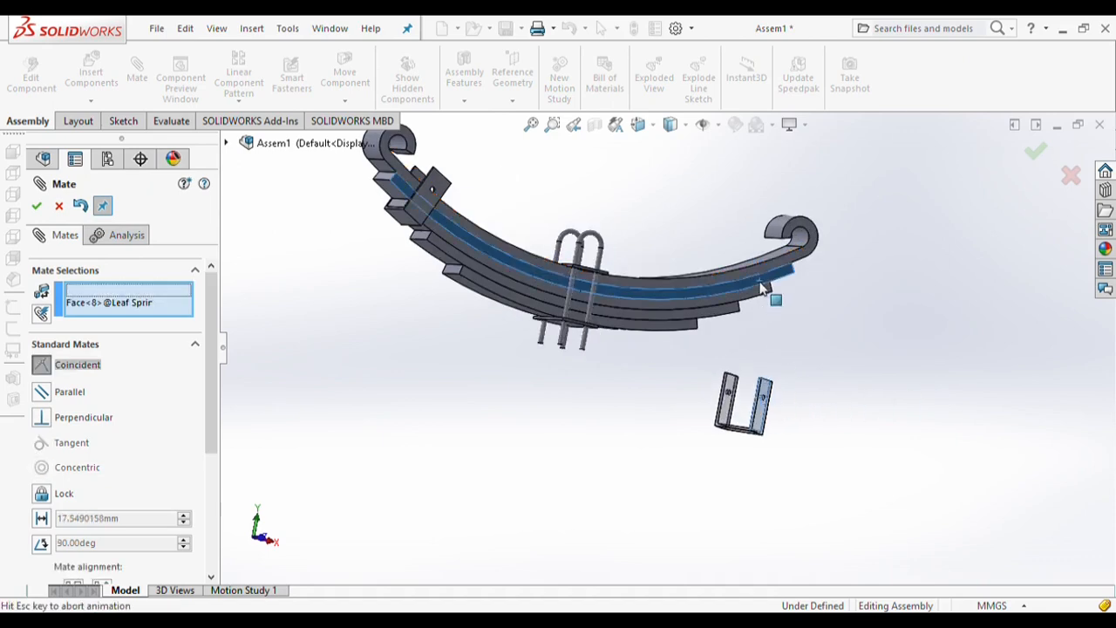
click(645, 471)
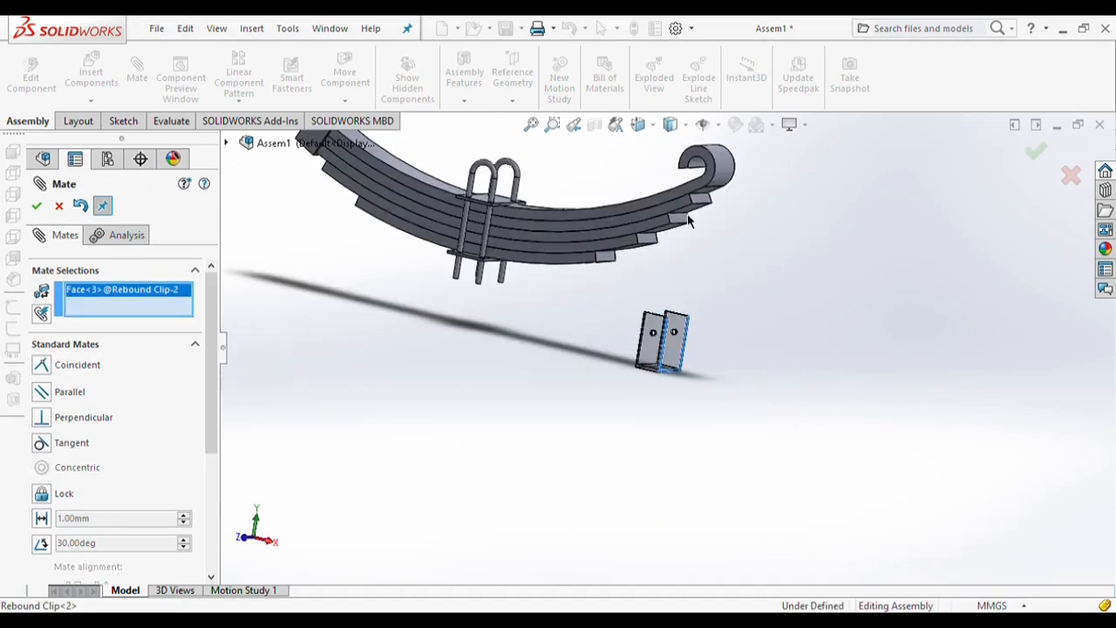
click(684, 224)
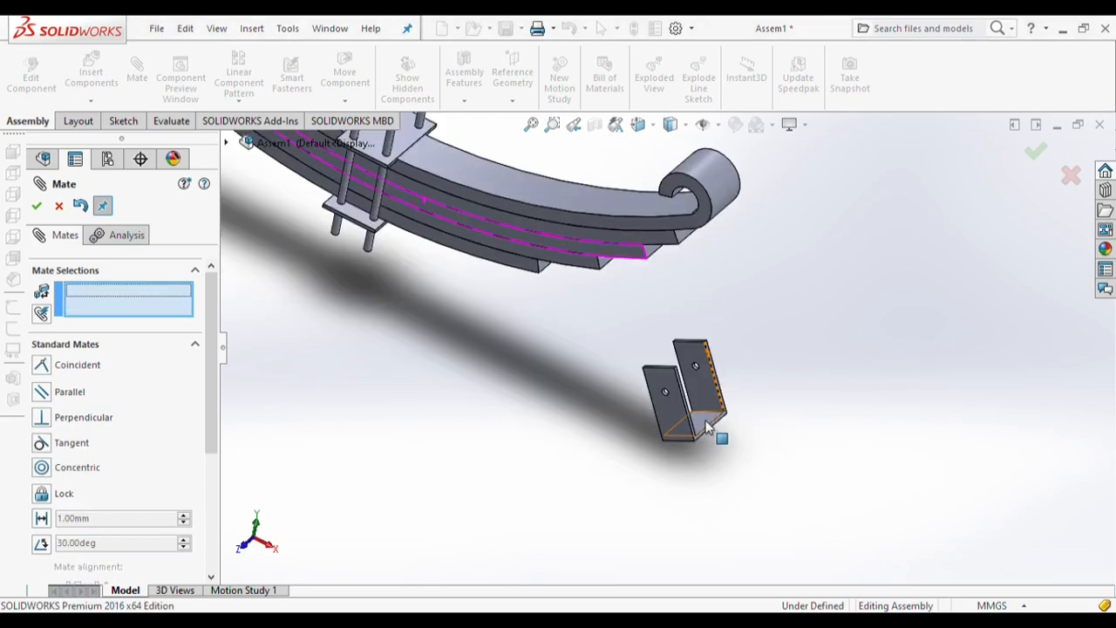
Mate the second rebound clip's base face tangent to the leaf's underside and finish mating
click(718, 433)
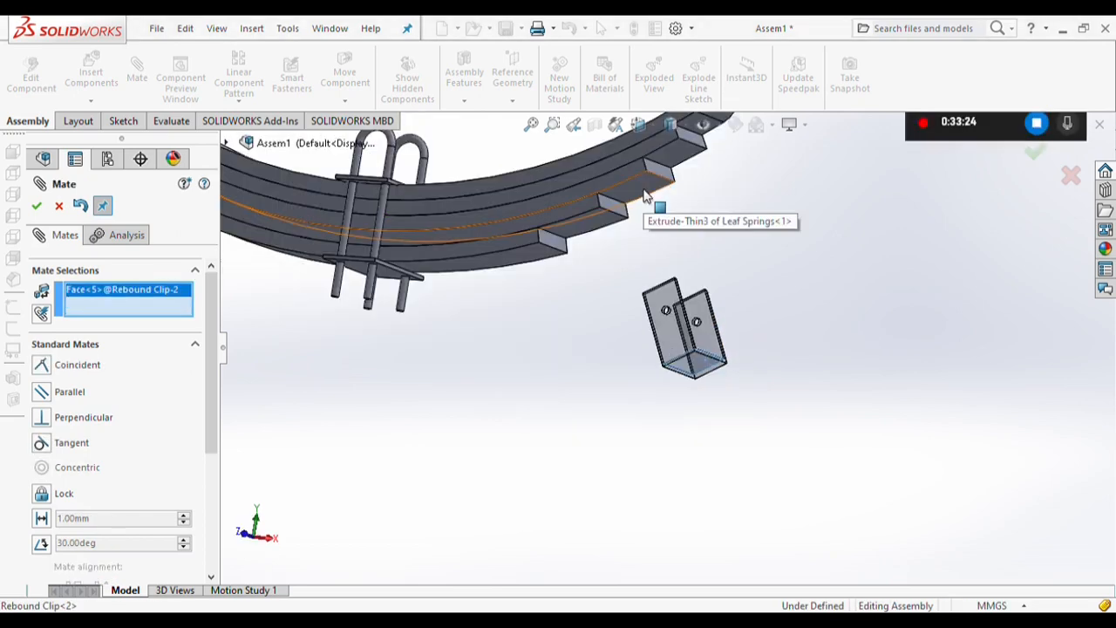
click(645, 193)
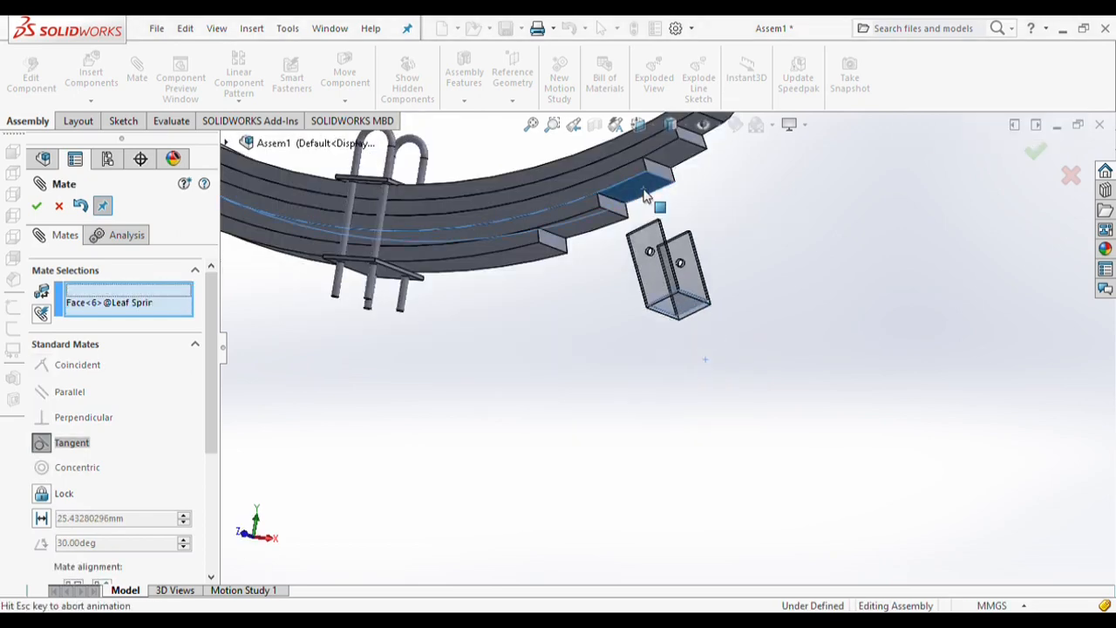
click(849, 181)
scroll(572, 266, up, 5)
key(Escape)
middle_drag(573, 266, 620, 285)
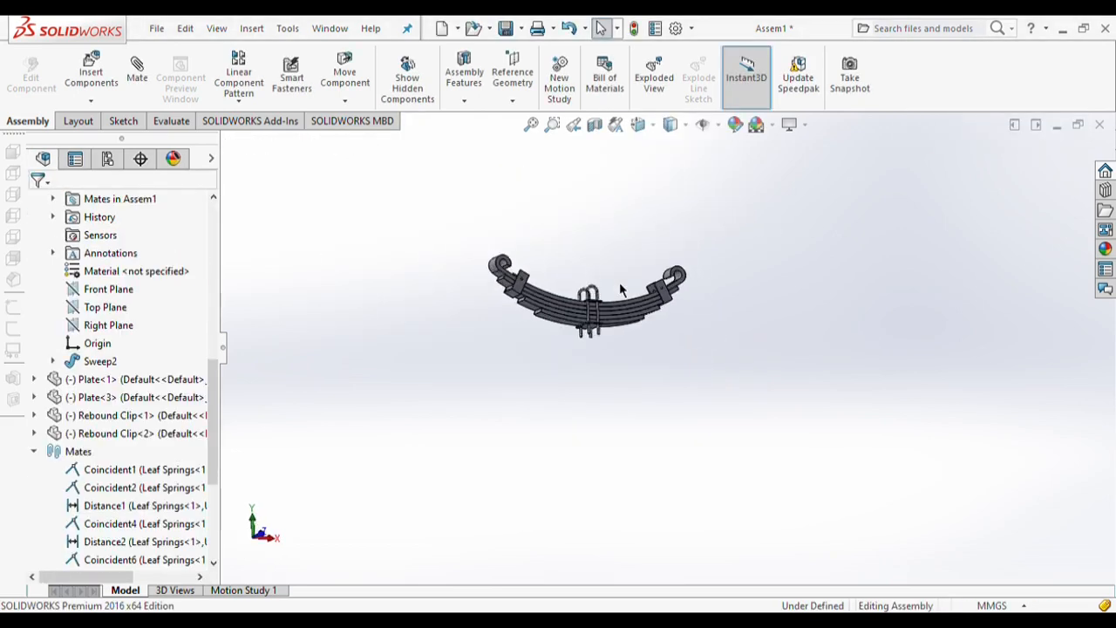
Insert the Bolt below one end of the leaf spring and place a copy below the other end
scroll(621, 288, down, 3)
click(91, 70)
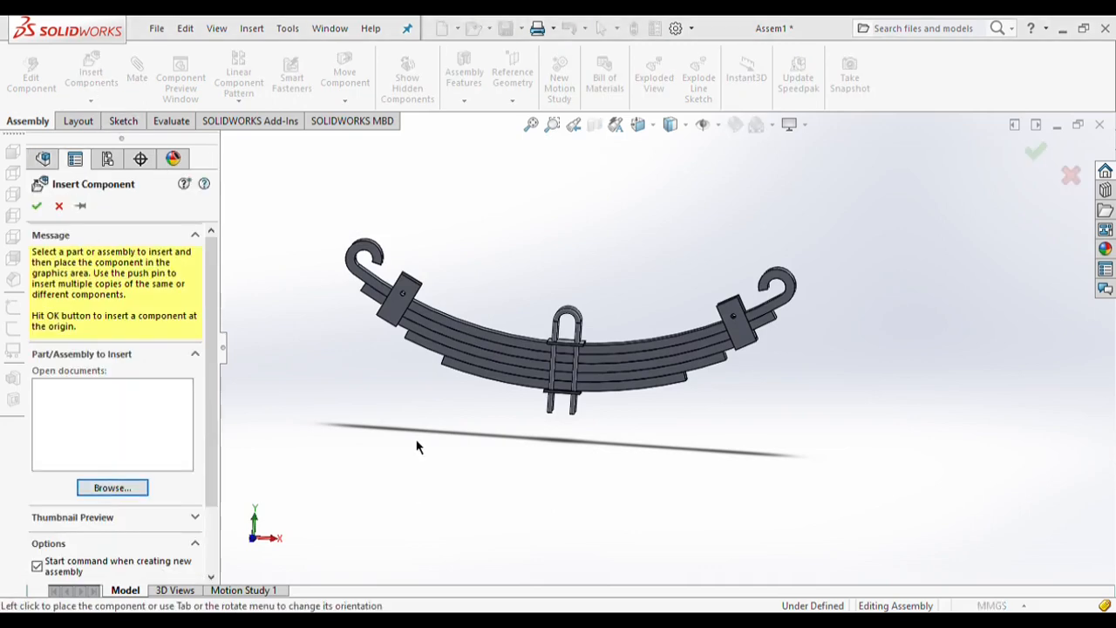
key(Escape)
ctrl+drag(366, 390, 710, 438)
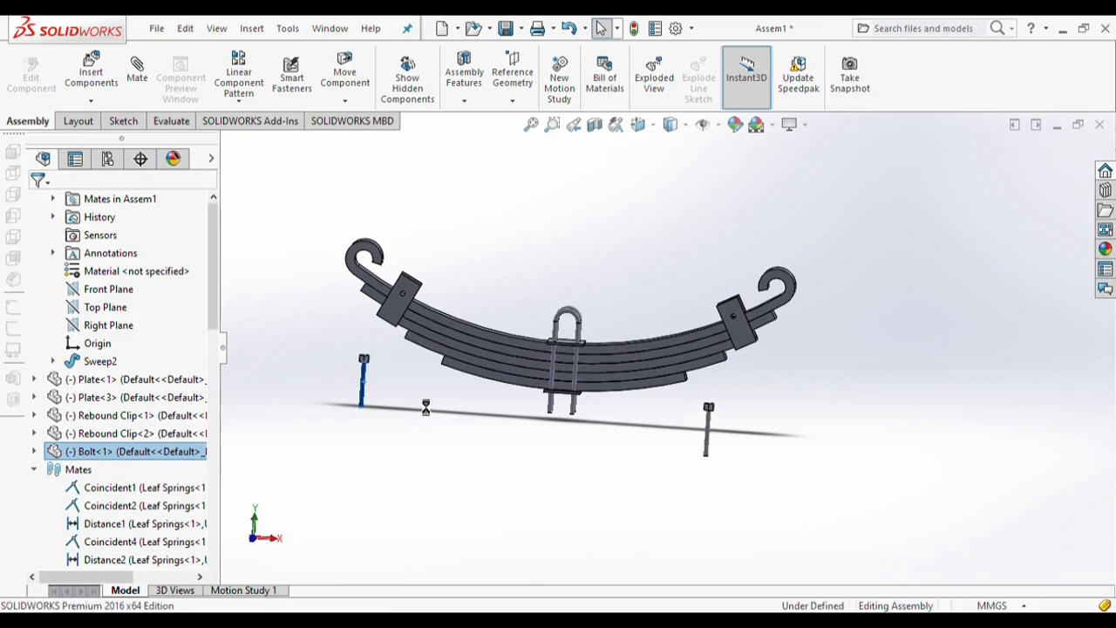
Mate the first bolt's shank concentric with the hole in the first rebound clip
click(136, 69)
scroll(373, 369, down, 3)
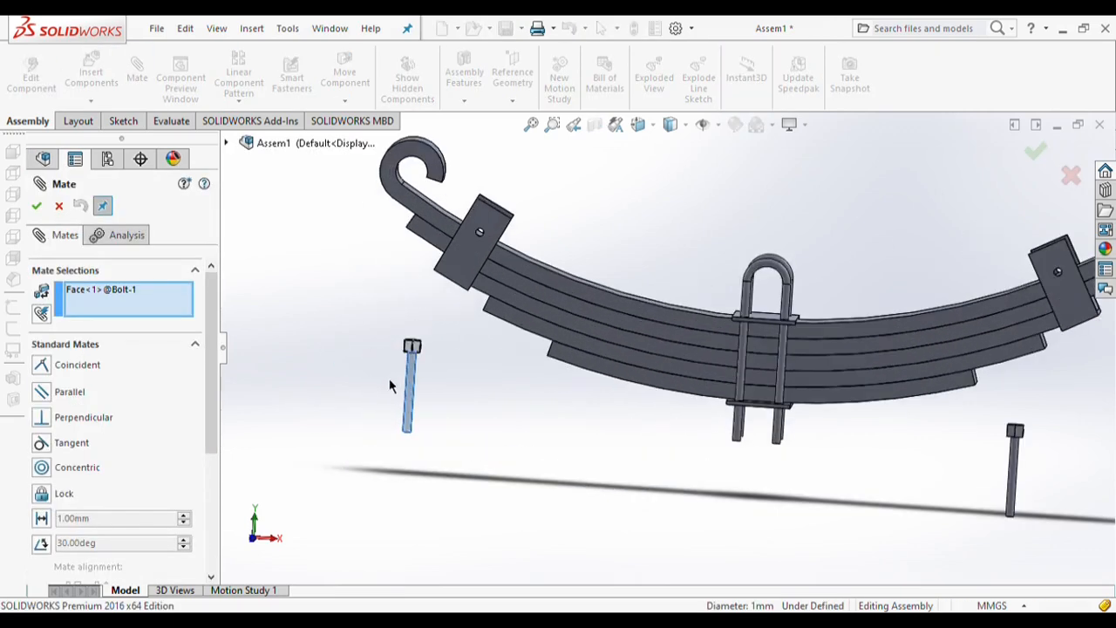
scroll(481, 234, down, 3)
click(526, 259)
scroll(623, 320, down, 5)
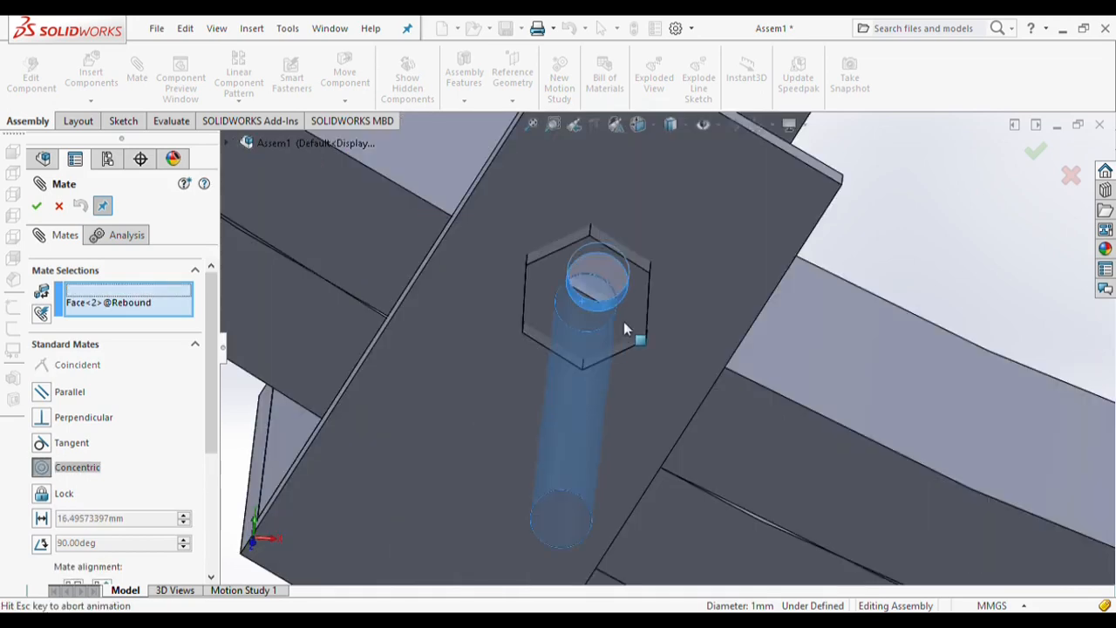
key(Return)
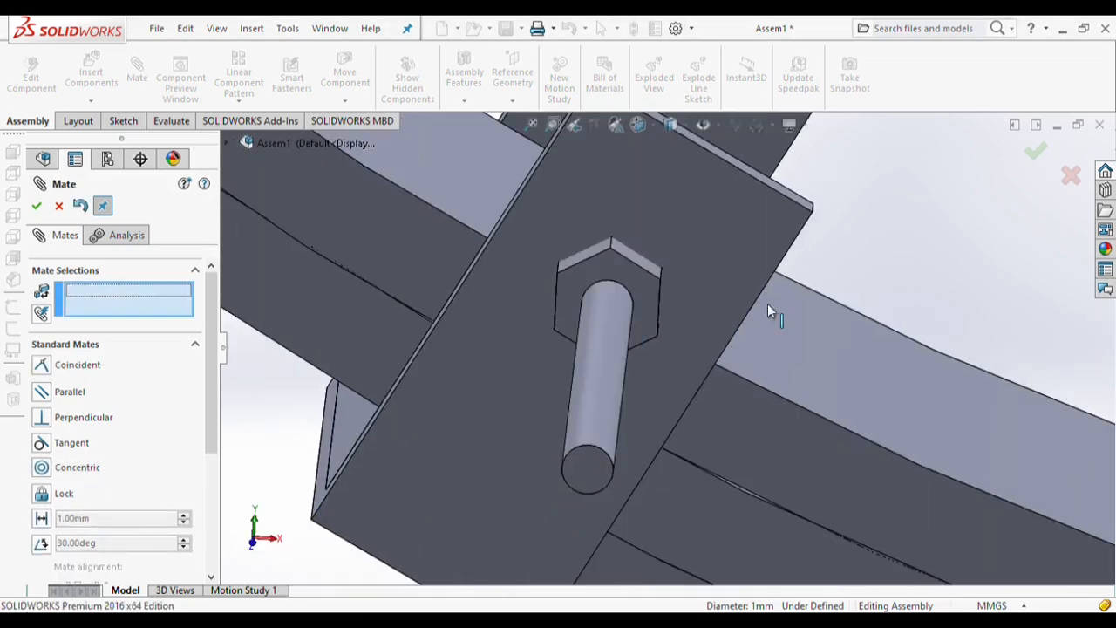
Mate the underside of the first bolt's head coincident with the outer face of the first rebound clip
click(641, 316)
scroll(785, 275, up, 5)
middle_drag(785, 276, 842, 322)
click(843, 322)
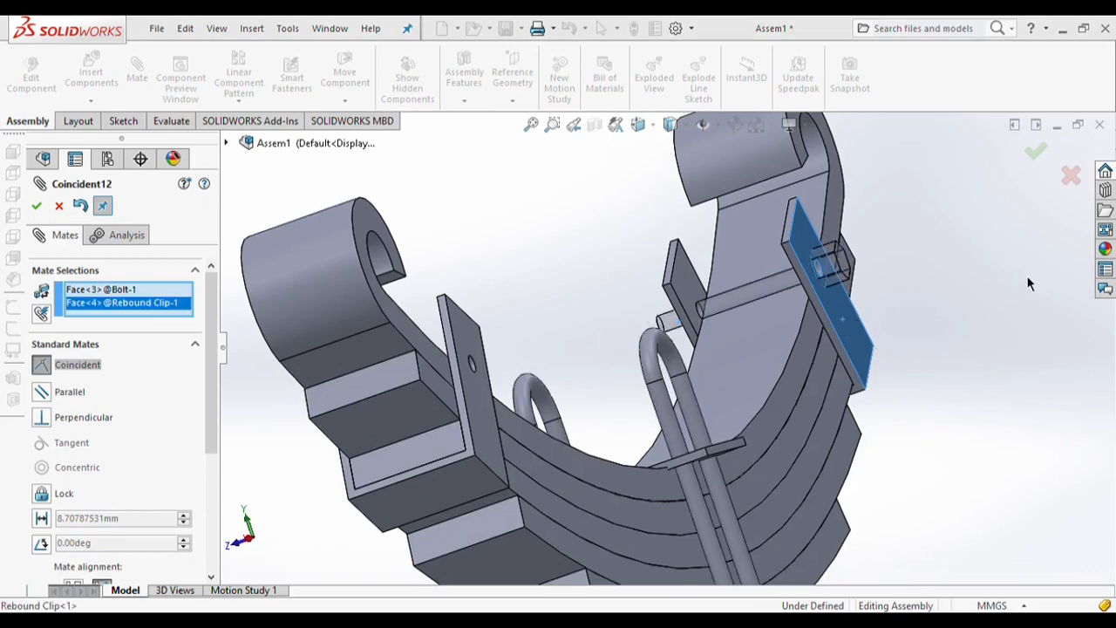
key(Return)
Mate the second bolt's shank concentric with the hole in the second rebound clip
key(f)
click(795, 514)
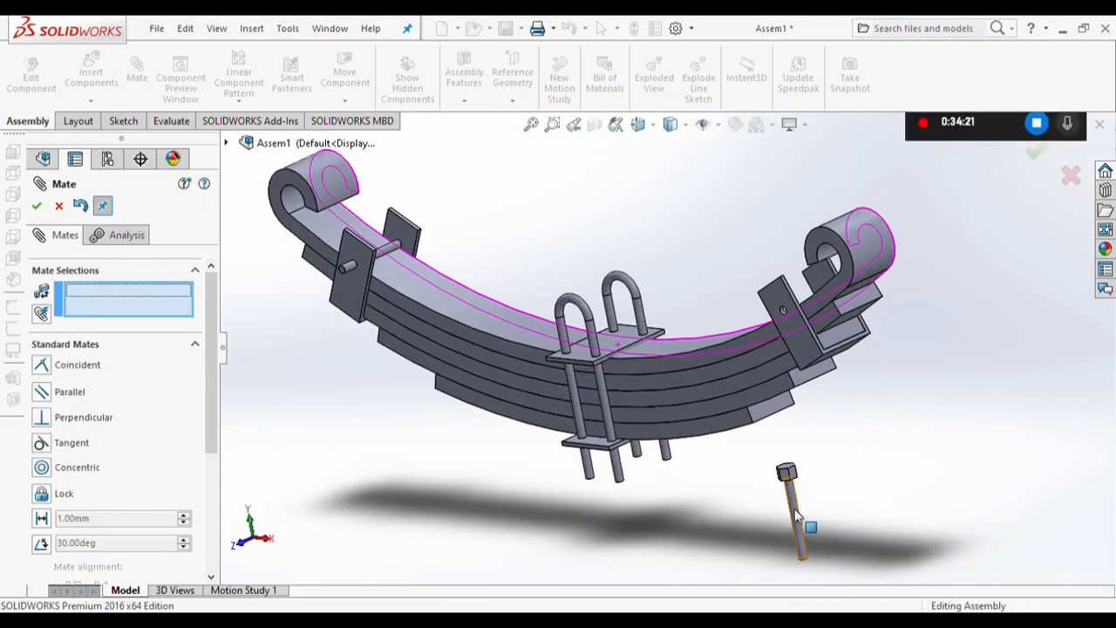
scroll(808, 323, down, 5)
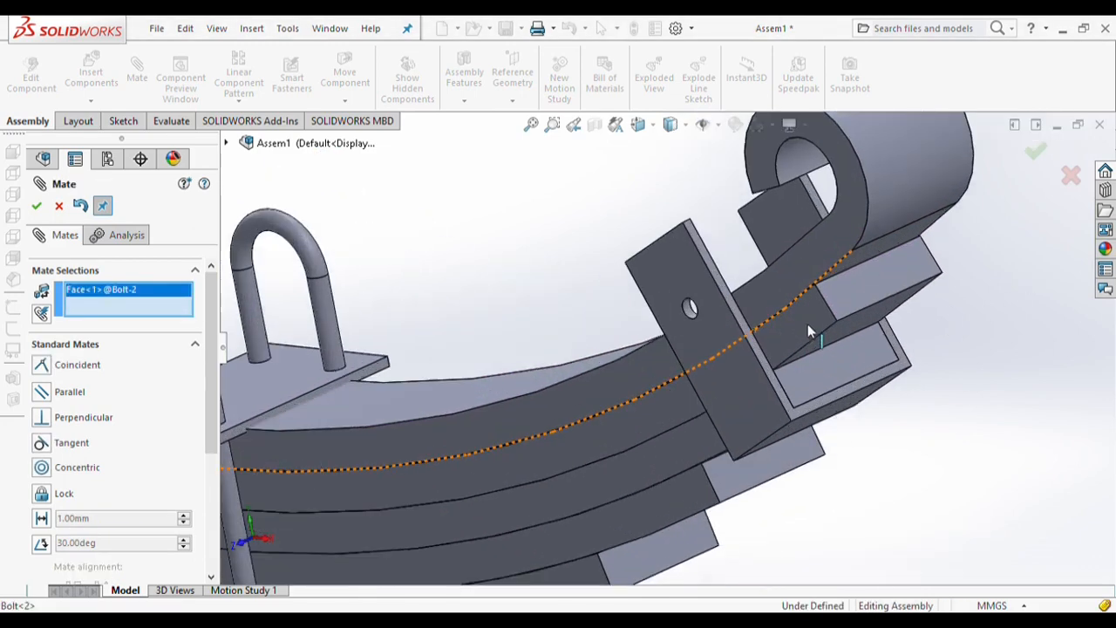
click(702, 316)
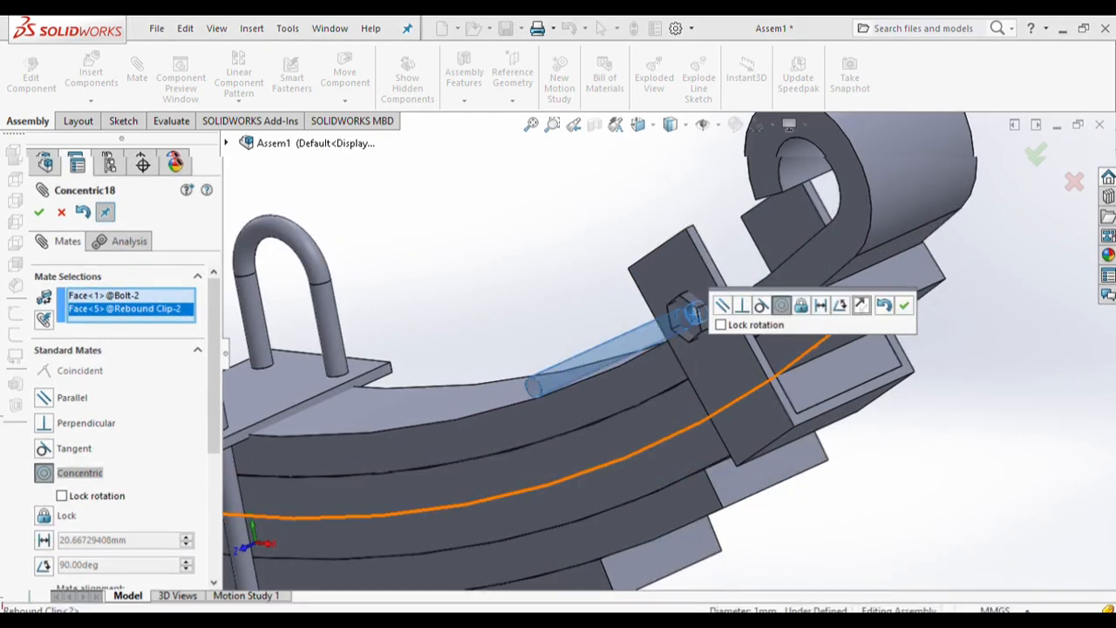
click(904, 305)
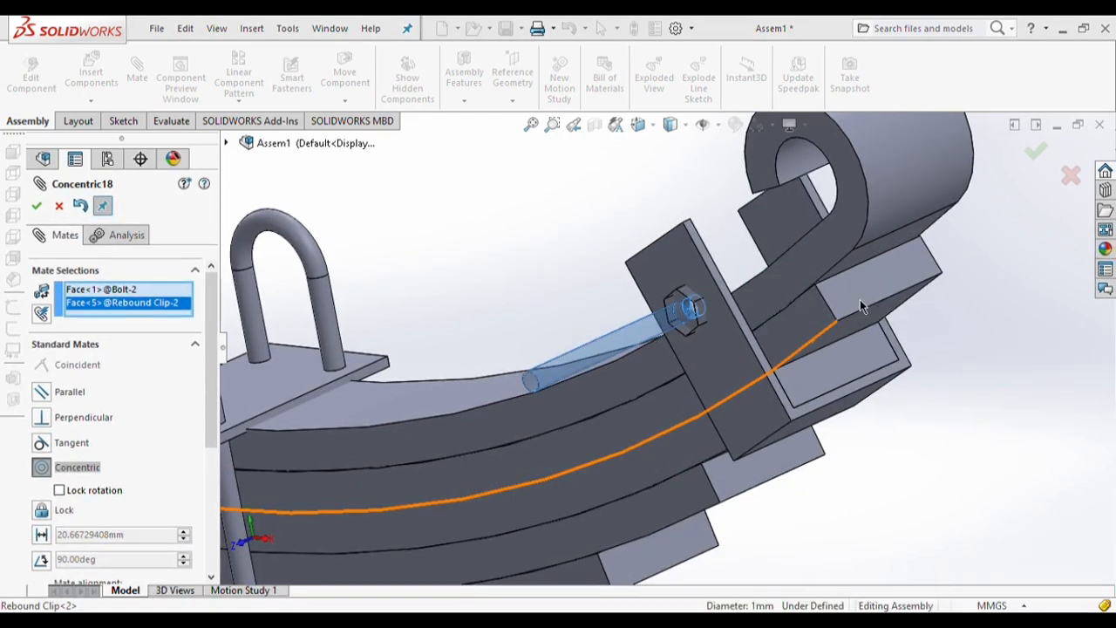
Mate the underside of the second bolt's head coincident with the outer face of the second rebound clip
click(693, 329)
middle_drag(693, 329, 496, 460)
click(495, 460)
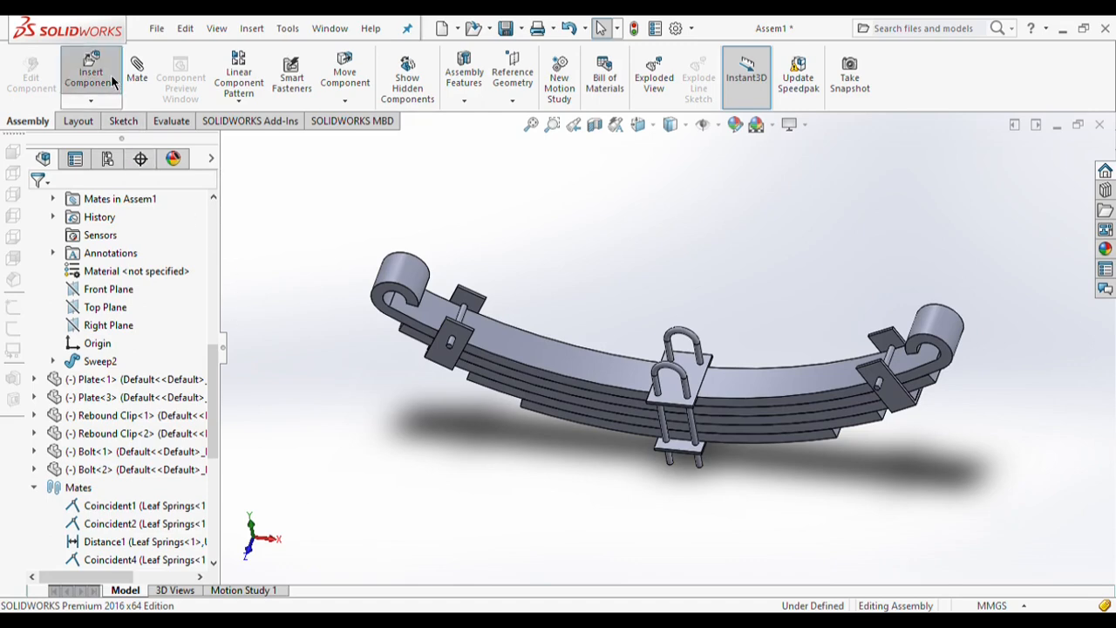
Insert the Nut below the leaf spring and place five copies in a row beside it
click(112, 81)
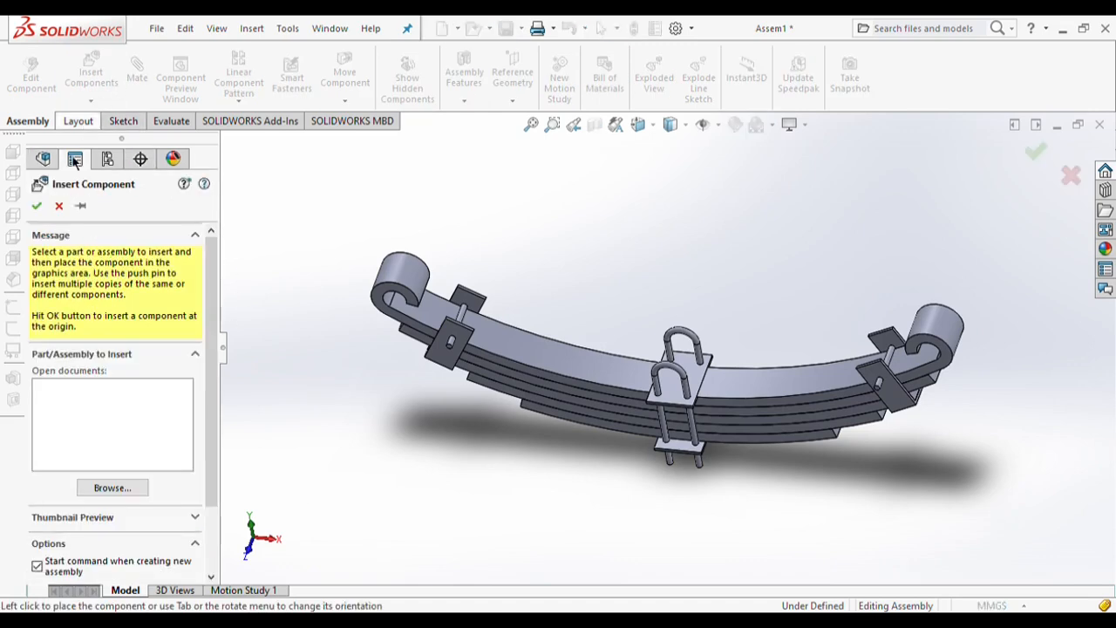
click(111, 486)
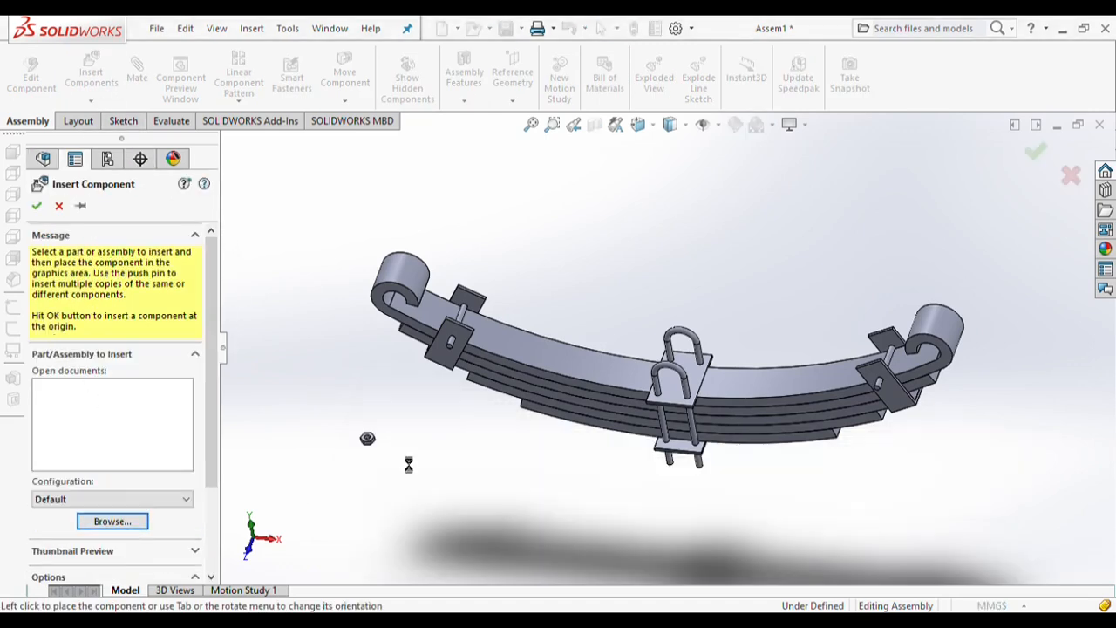
click(428, 415)
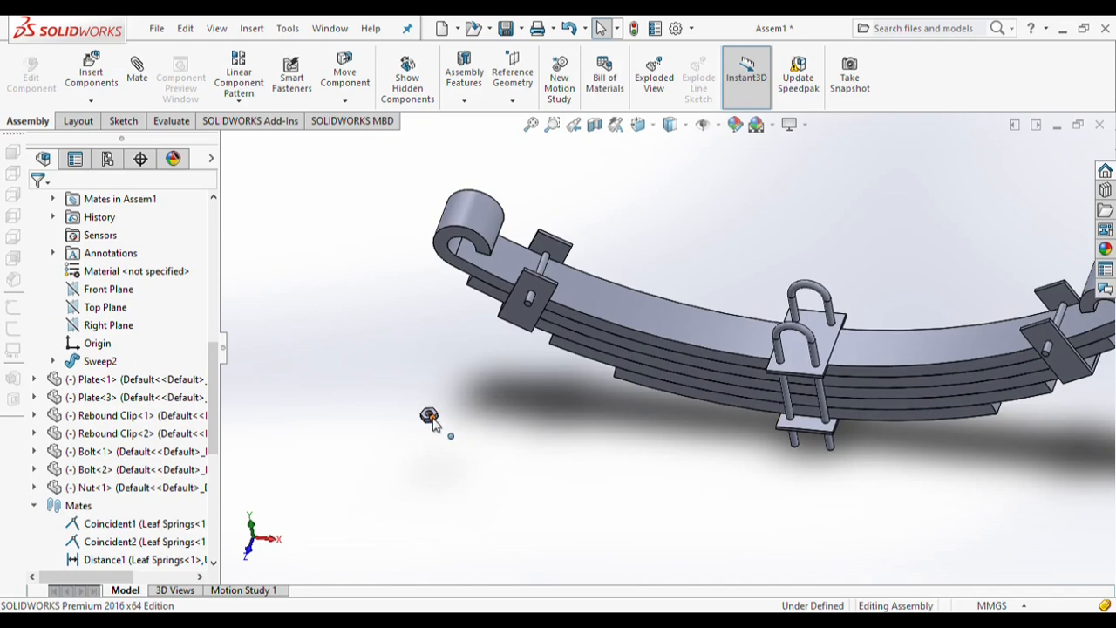
ctrl+drag(432, 420, 849, 505)
scroll(592, 411, down, 3)
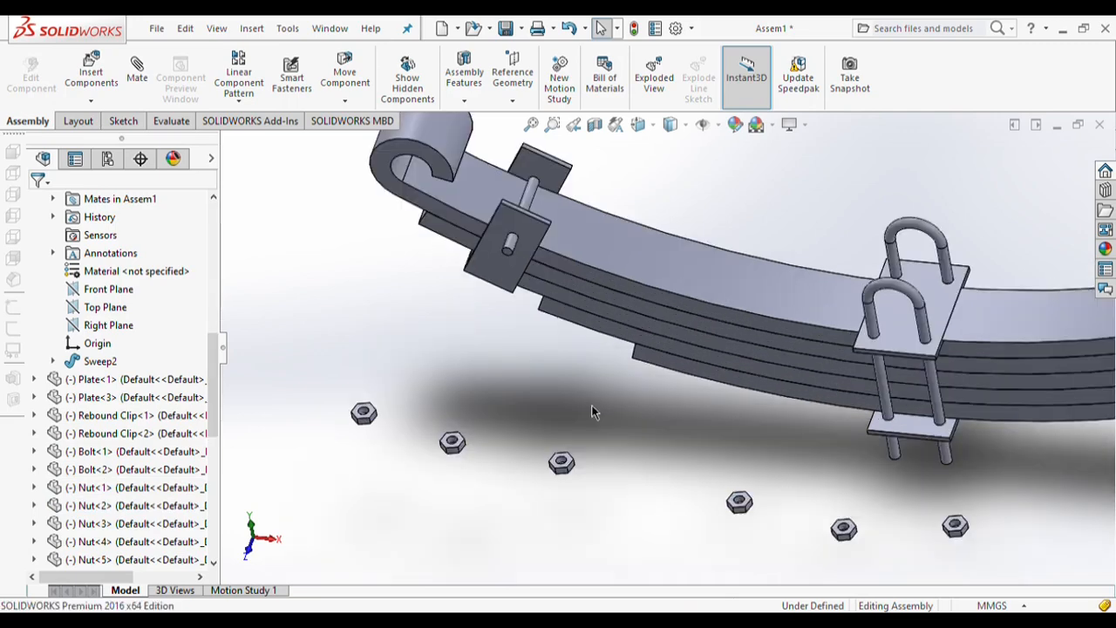
scroll(593, 411, up, 1)
Mate the first nut's hole concentric with the shank of the first rebound clip's bolt
click(138, 68)
scroll(460, 394, down, 4)
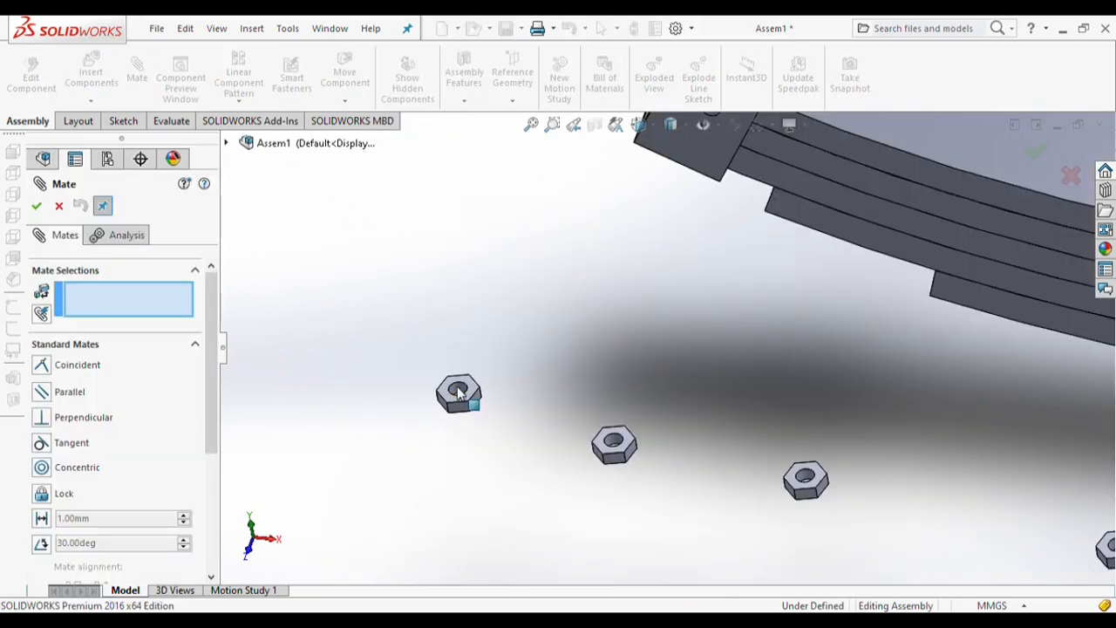
click(460, 394)
scroll(678, 352, up, 2)
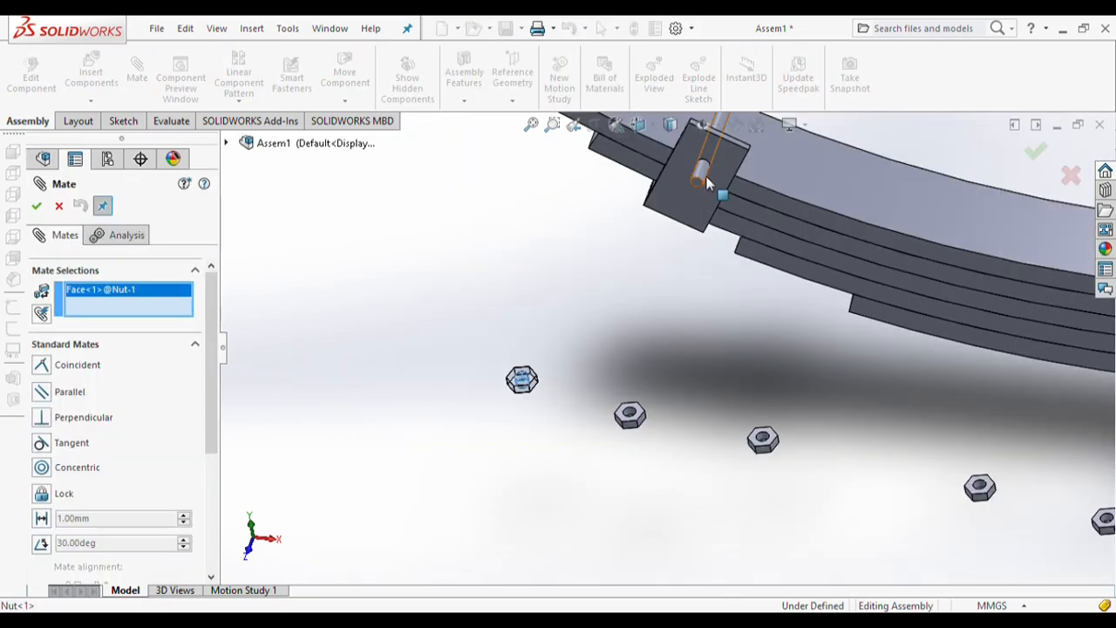
click(702, 179)
click(36, 206)
Mate the first nut's flat face coincident with the outer face of the rebound clip opposite the bolt head
scroll(540, 287, down, 2)
middle_drag(663, 270, 628, 261)
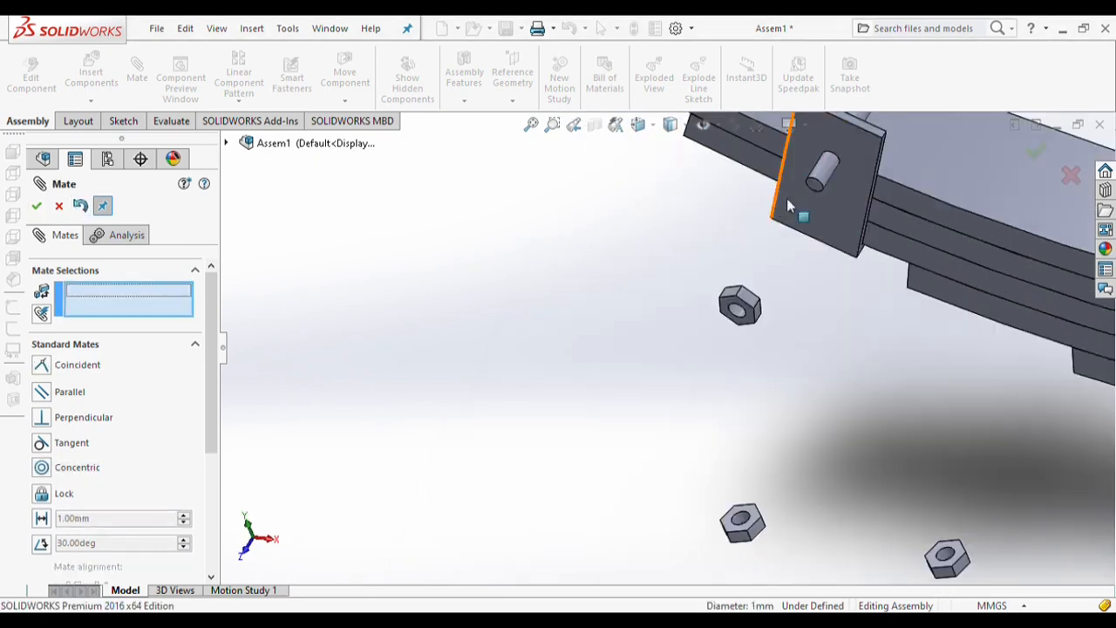
click(834, 192)
middle_drag(863, 292, 947, 327)
scroll(948, 328, up, 5)
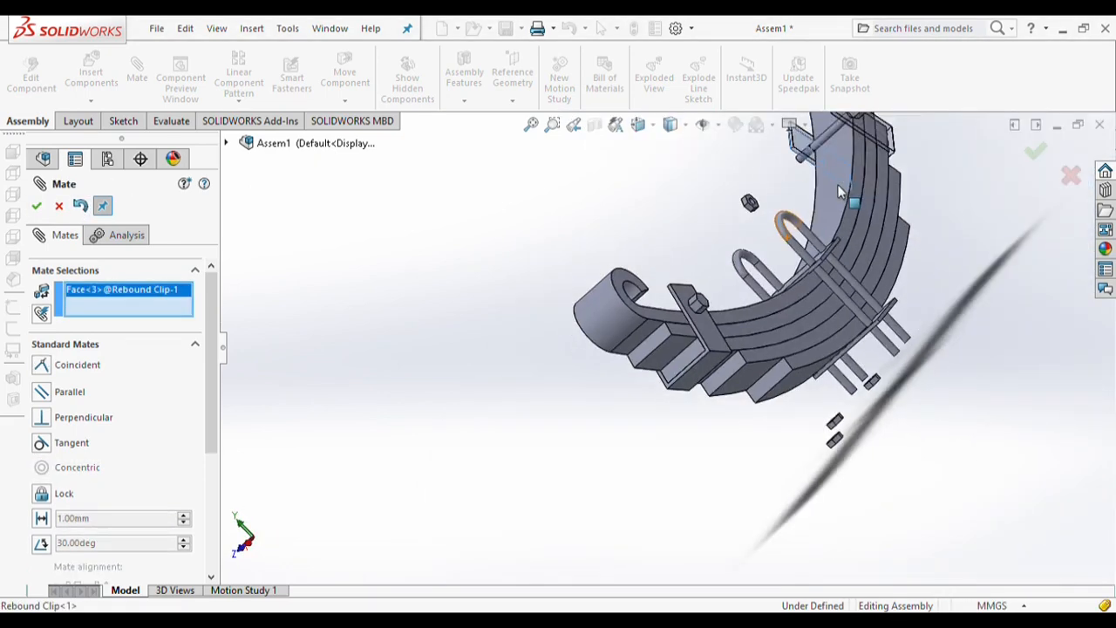
scroll(777, 215, down, 4)
click(596, 316)
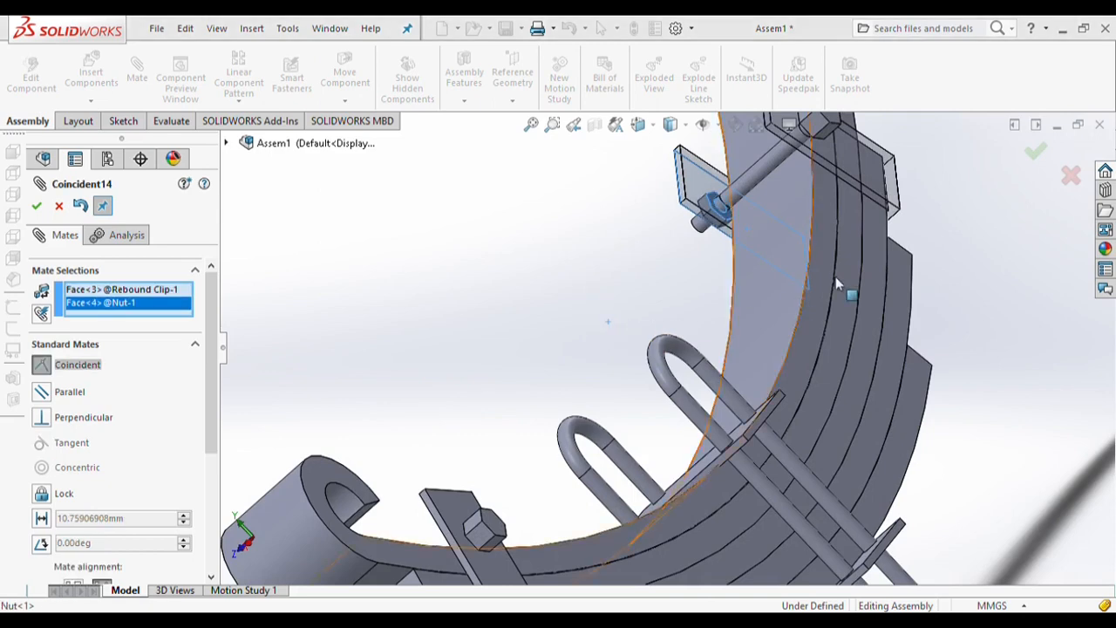
key(Return)
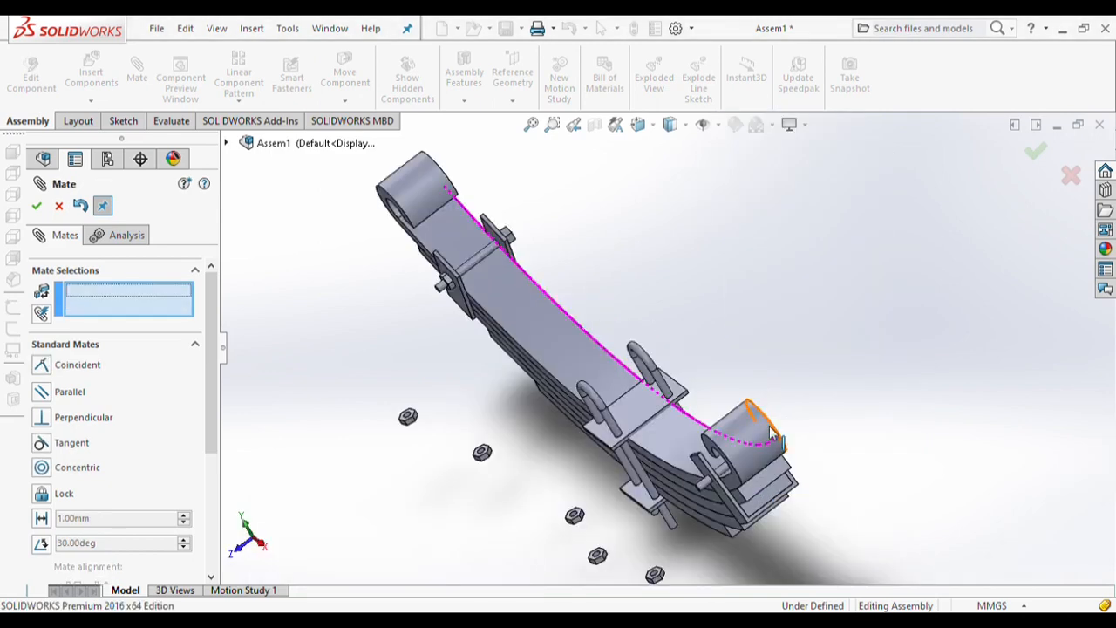
Mate the second nut's hole concentric with one leg of the front U bolt
middle_drag(771, 433, 396, 344)
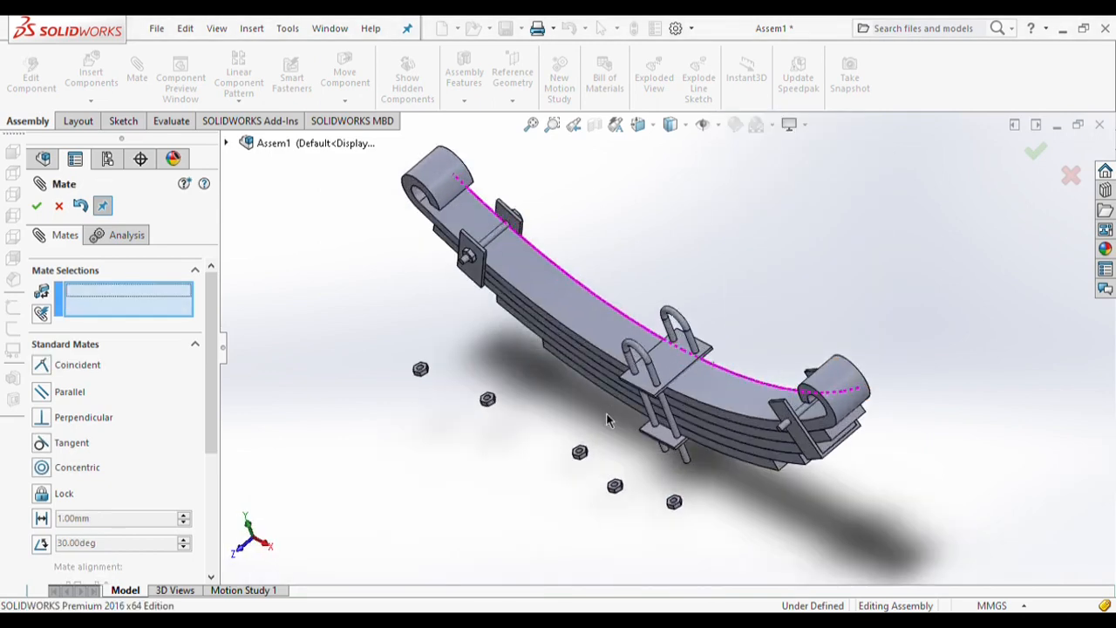
scroll(396, 345, down, 3)
scroll(375, 339, down, 4)
click(478, 338)
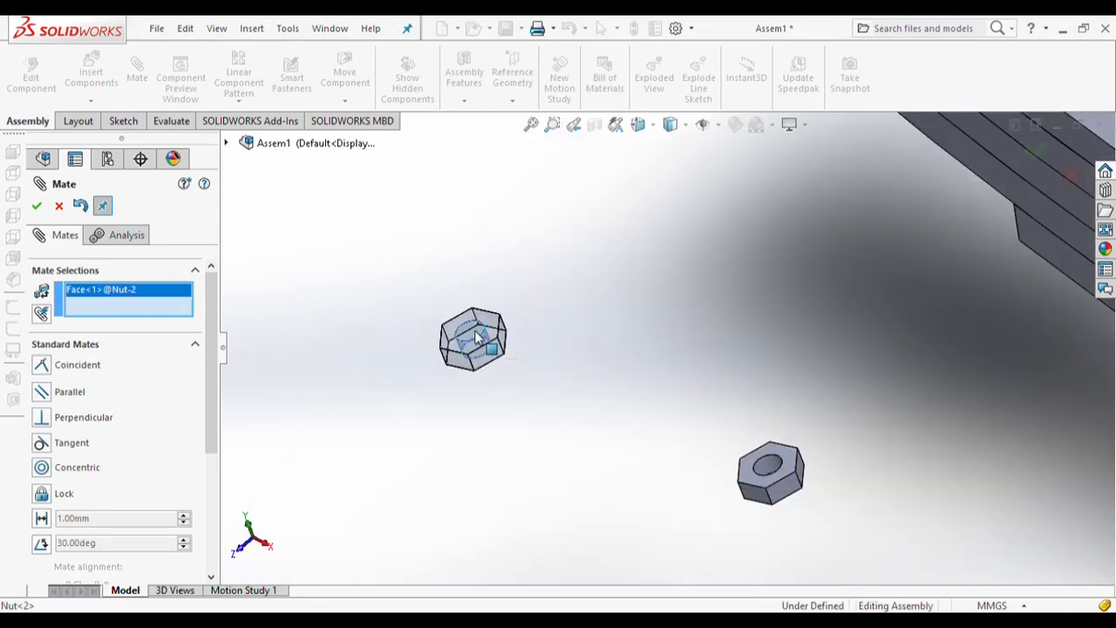
scroll(663, 344, up, 4)
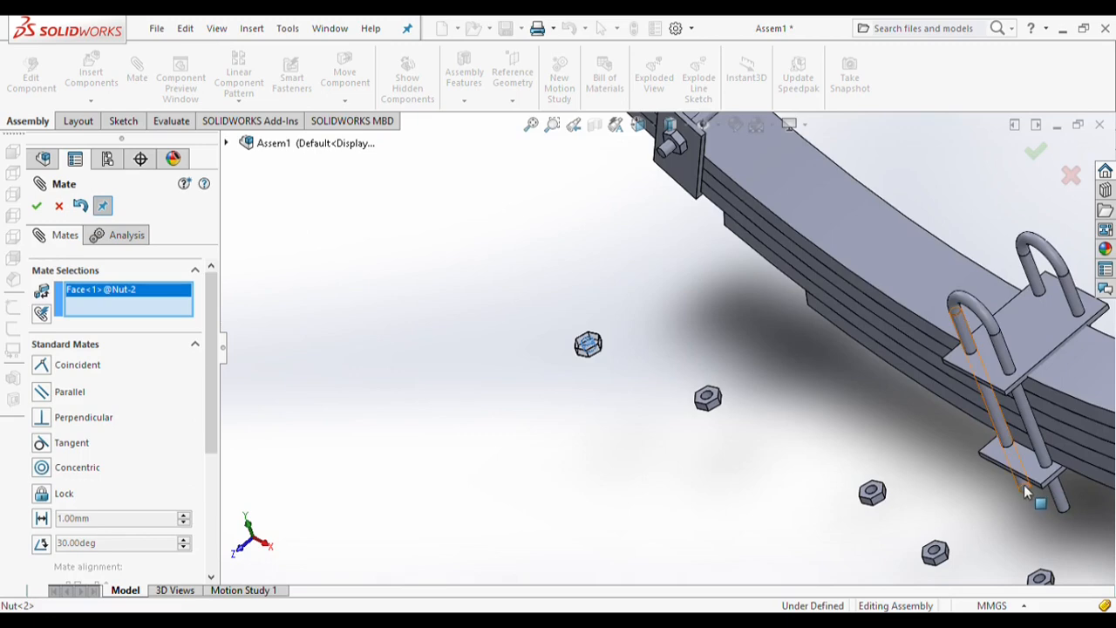
click(1025, 491)
key(Return)
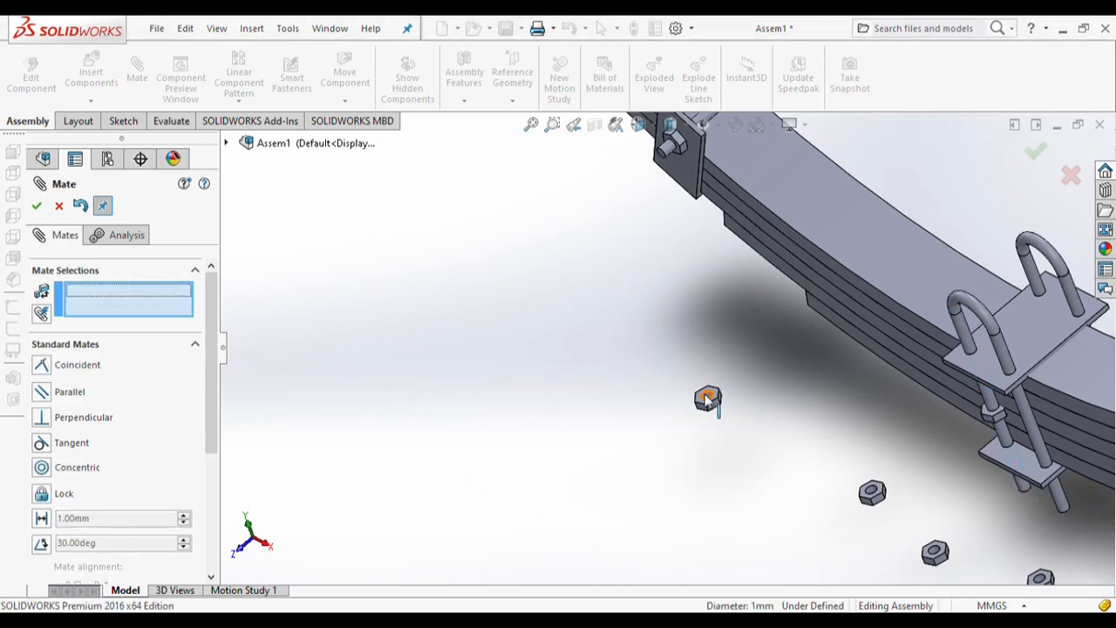
Mate the third nut's hole concentric with the other leg of the front U bolt
scroll(710, 401, down, 3)
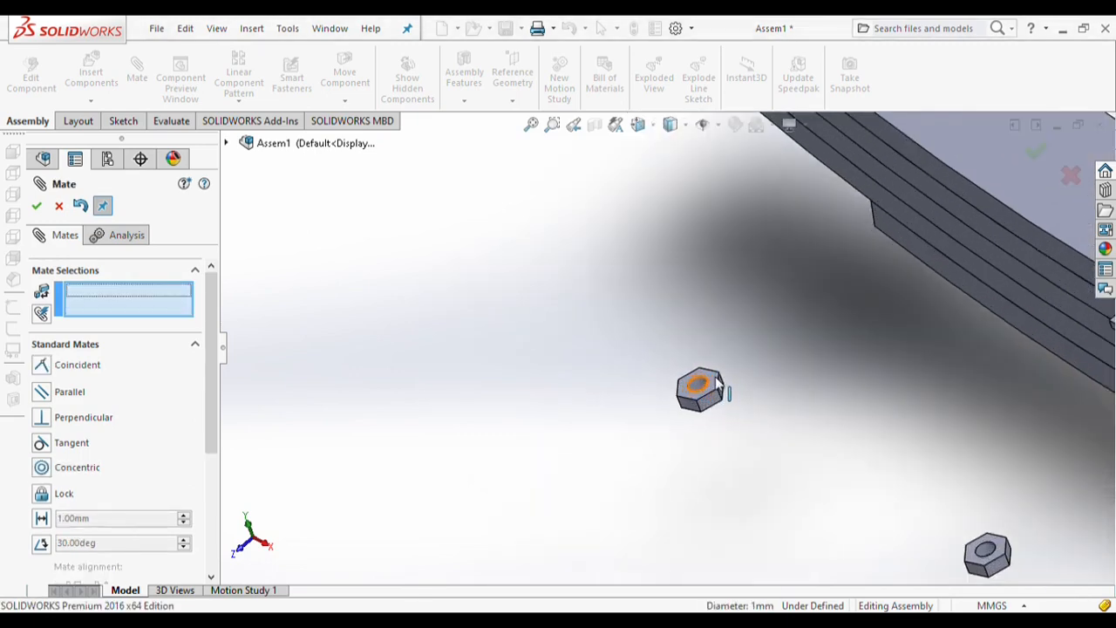
click(711, 382)
scroll(716, 384, up, 4)
click(981, 456)
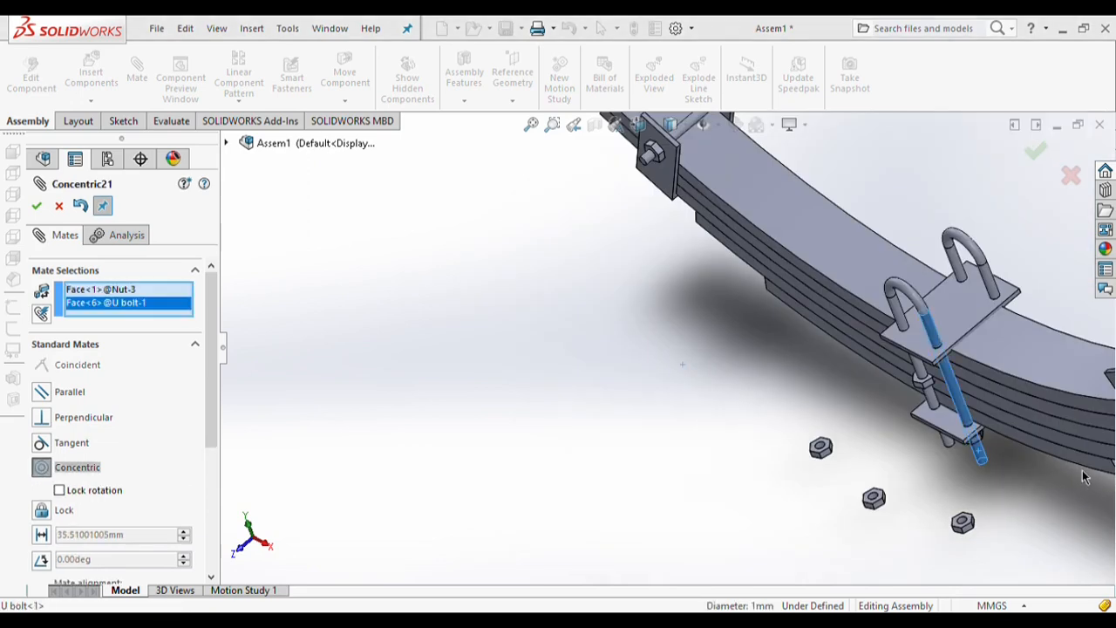
key(Return)
Mate the fourth nut's hole concentric with one leg of the second U bolt
scroll(860, 469, down, 3)
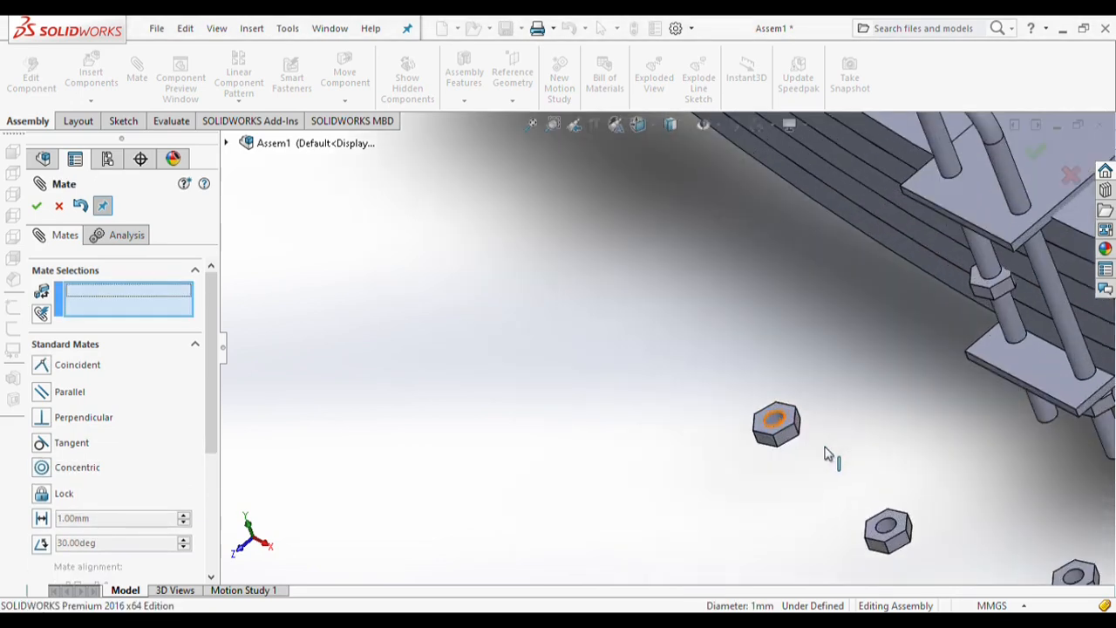
click(776, 424)
scroll(962, 428, up, 3)
middle_drag(963, 428, 879, 345)
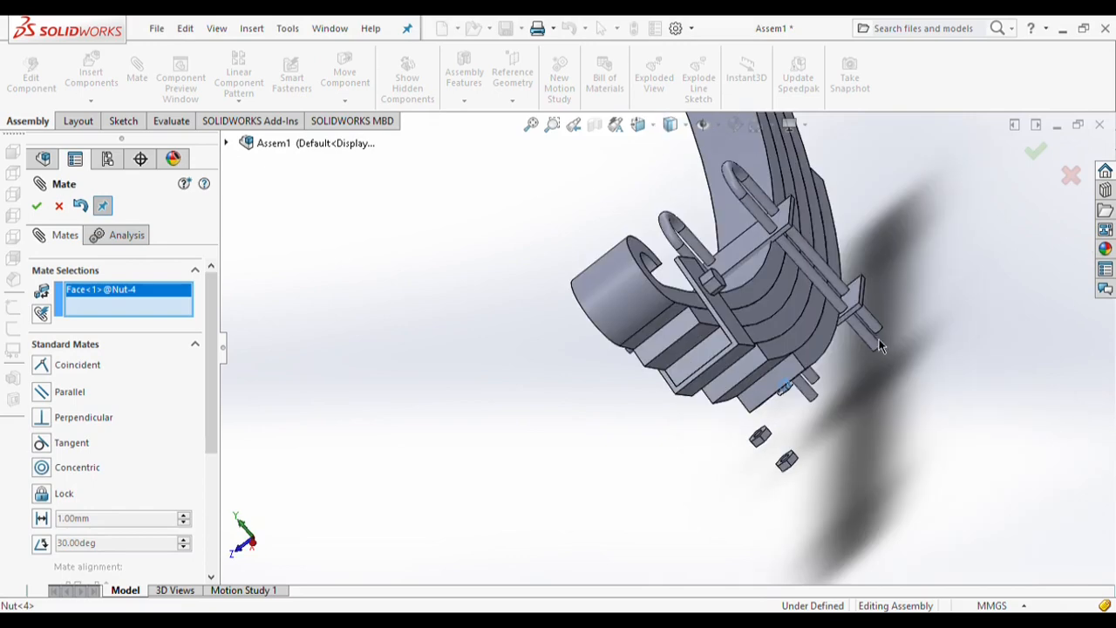
click(875, 322)
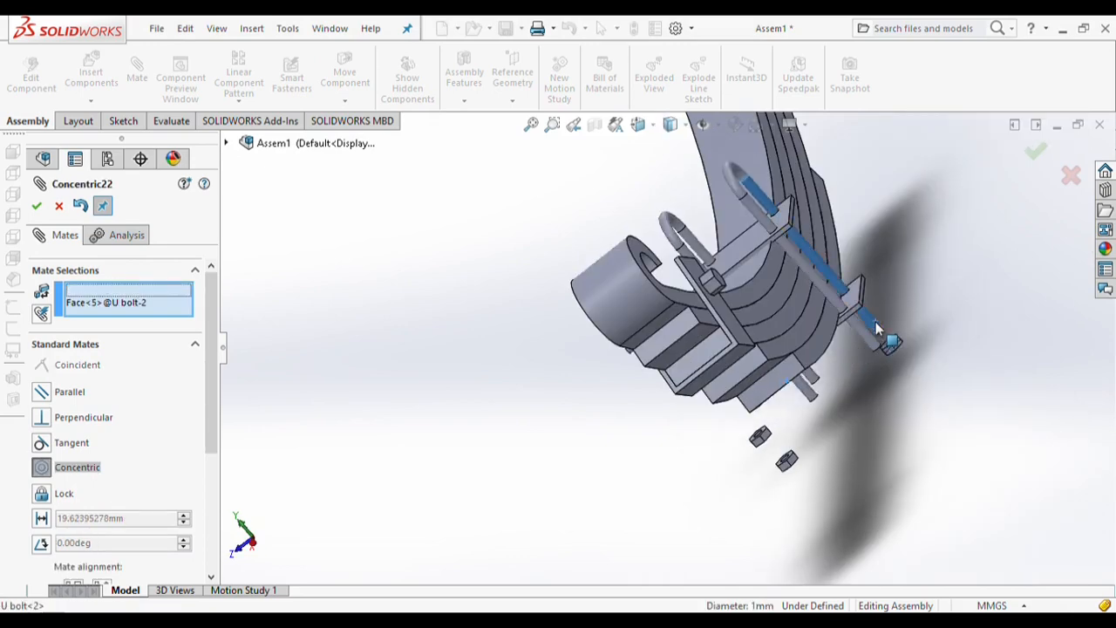
key(Return)
Mate the fifth nut's hole concentric with the remaining free leg of the second U bolt
middle_drag(876, 321, 383, 440)
scroll(432, 442, down, 2)
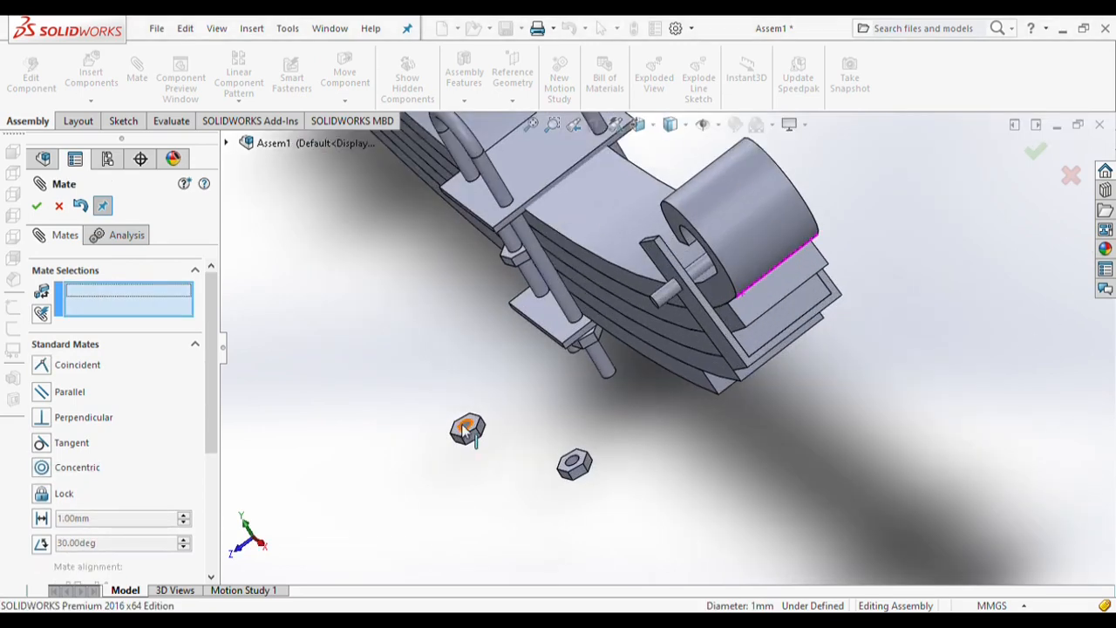
click(467, 430)
middle_drag(467, 430, 671, 373)
click(723, 331)
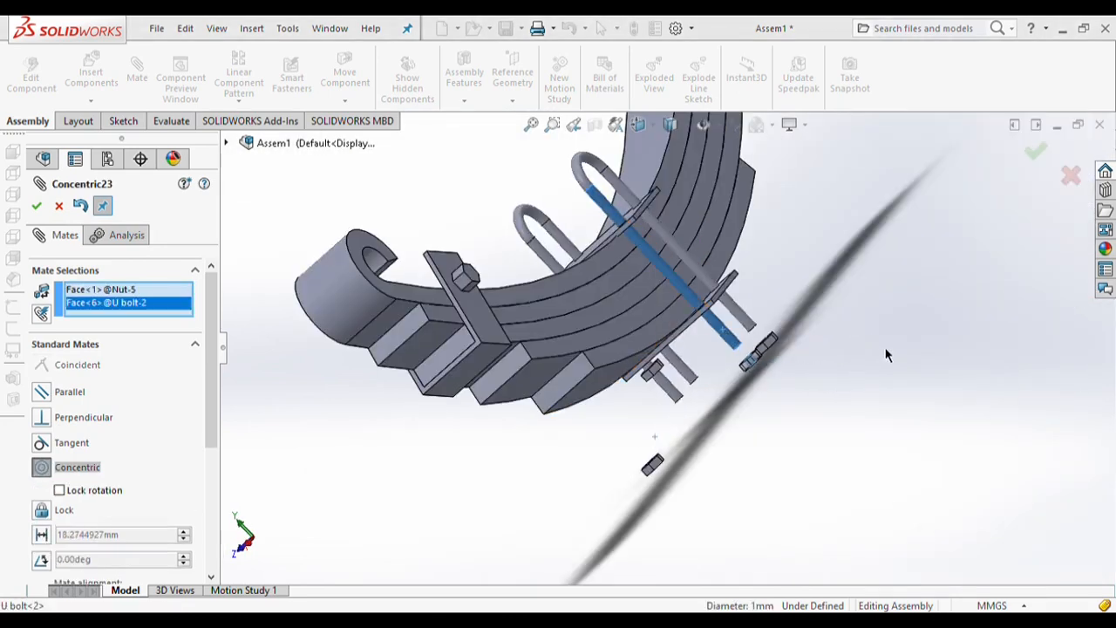
key(Return)
Mate the second nut's upper face coincident with the underside of the lower plate
scroll(495, 412, down, 4)
middle_drag(887, 354, 483, 392)
click(522, 367)
click(455, 372)
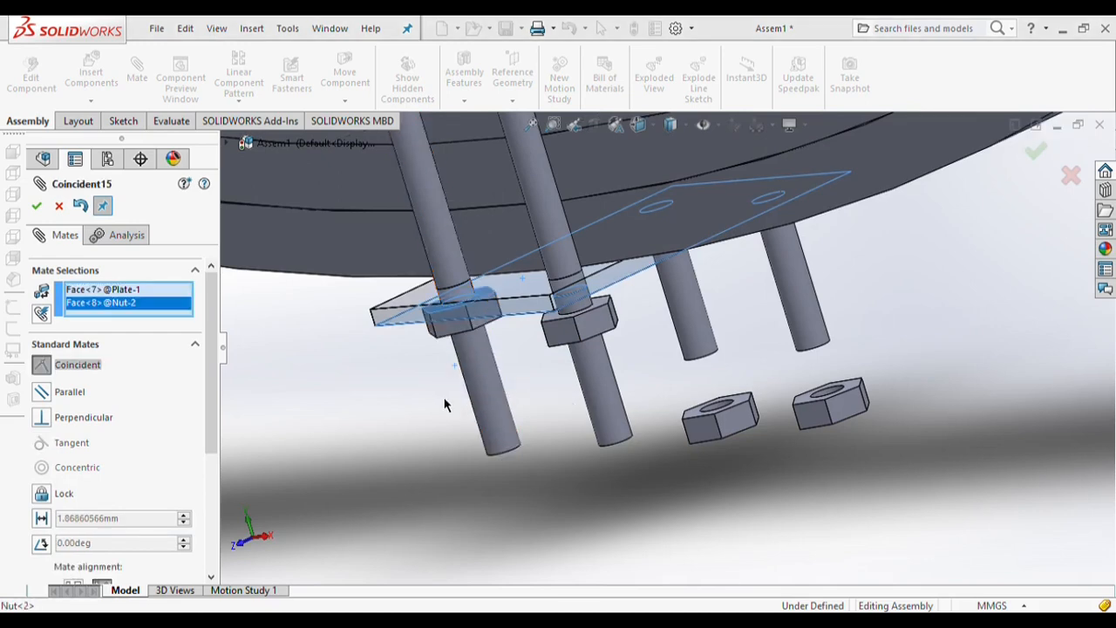
key(Return)
Mate the third nut's upper face coincident with the underside of the lower plate
click(578, 324)
middle_drag(578, 324, 551, 327)
click(477, 295)
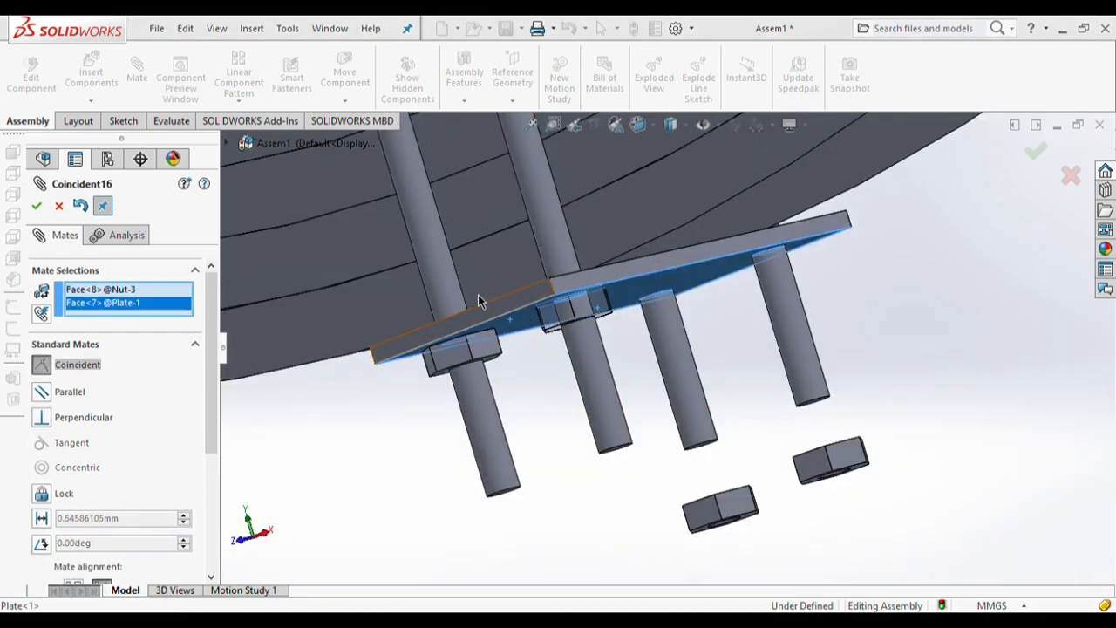
key(Return)
Mate the upper face of one nut on the second U bolt coincident with the lower plate's underside
middle_drag(481, 295, 610, 418)
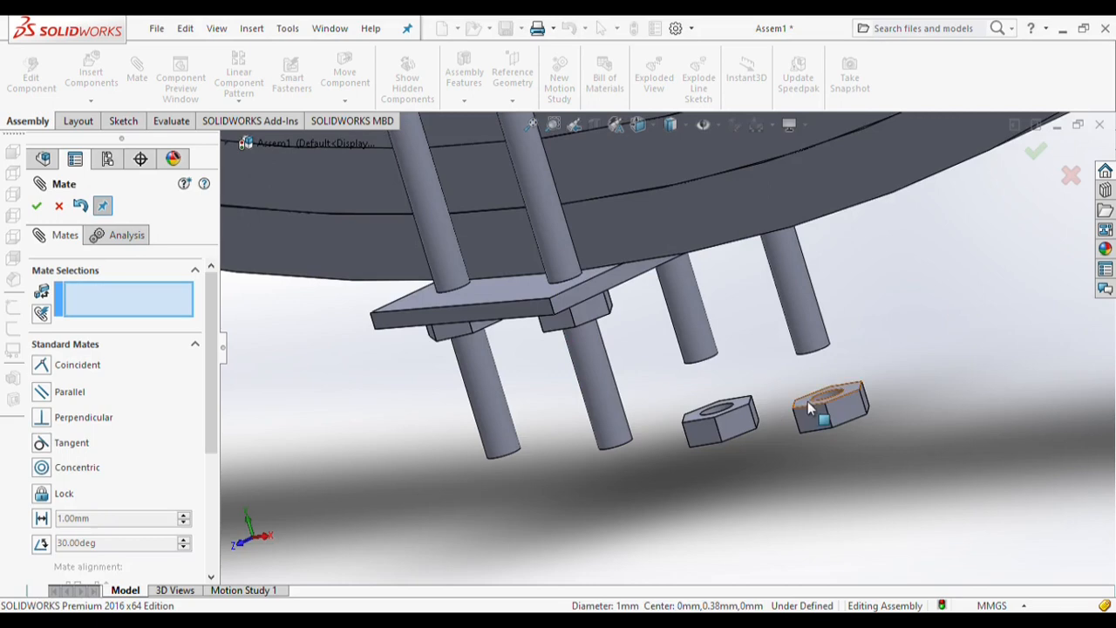
click(807, 401)
middle_drag(807, 401, 728, 332)
click(722, 331)
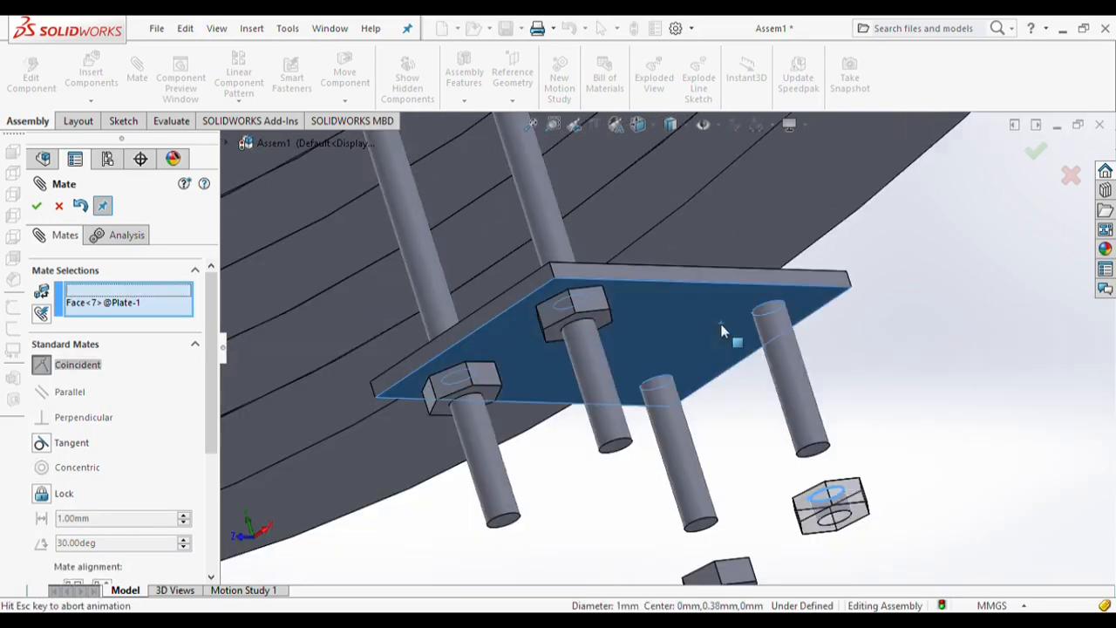
key(Return)
Mate the last loose U bolt nut's upper face coincident with the underside of the lower plate
middle_drag(846, 308, 722, 392)
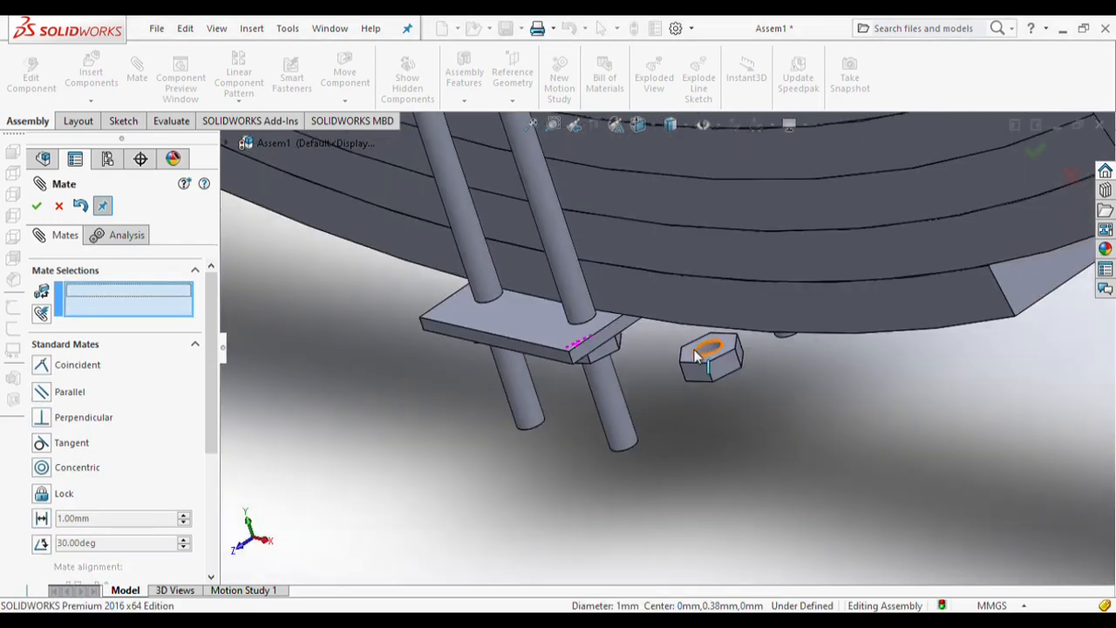
click(699, 354)
middle_drag(700, 354, 679, 375)
click(679, 375)
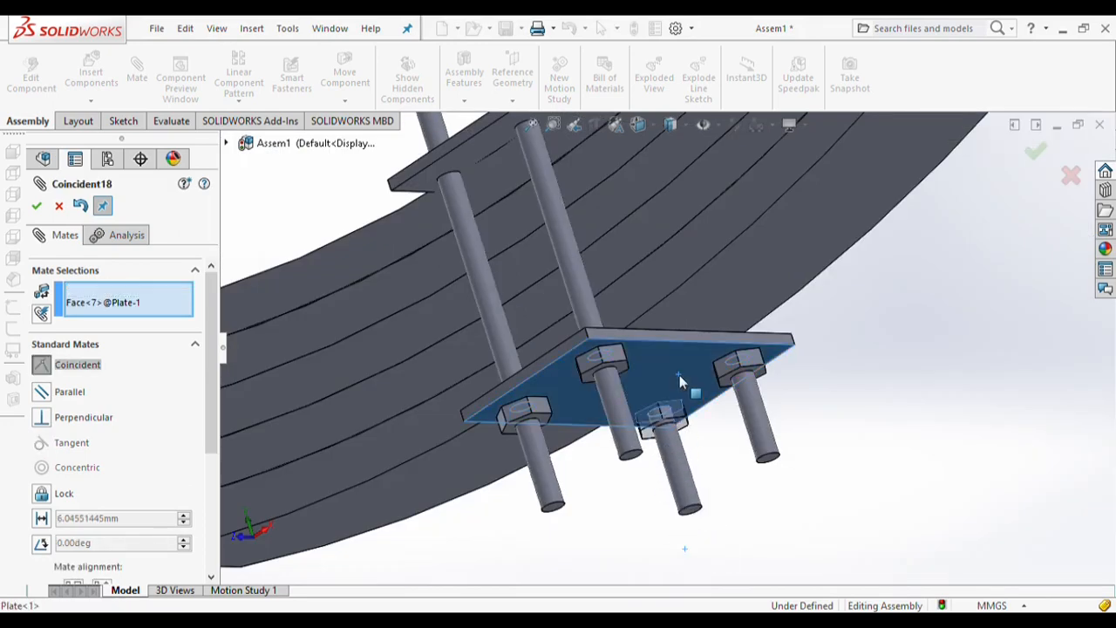
key(Return)
Mate the sixth nut's hole concentric with the shank of the second rebound clip's bolt
scroll(750, 375, up, 6)
middle_drag(853, 400, 720, 248)
scroll(720, 248, down, 1)
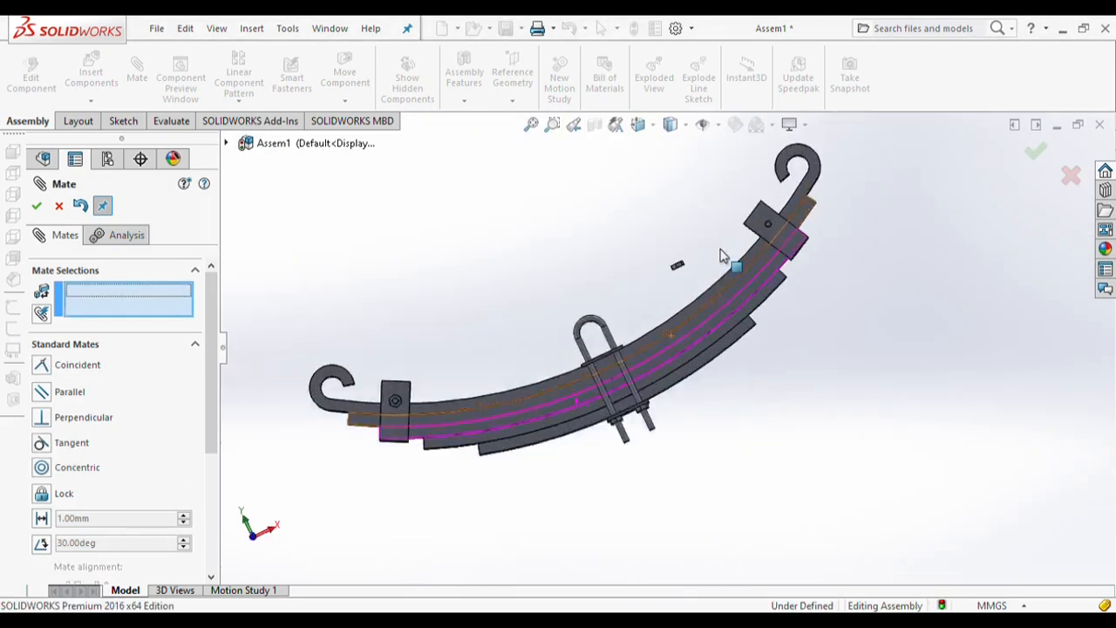
scroll(586, 353, down, 5)
click(598, 365)
scroll(732, 337, up, 2)
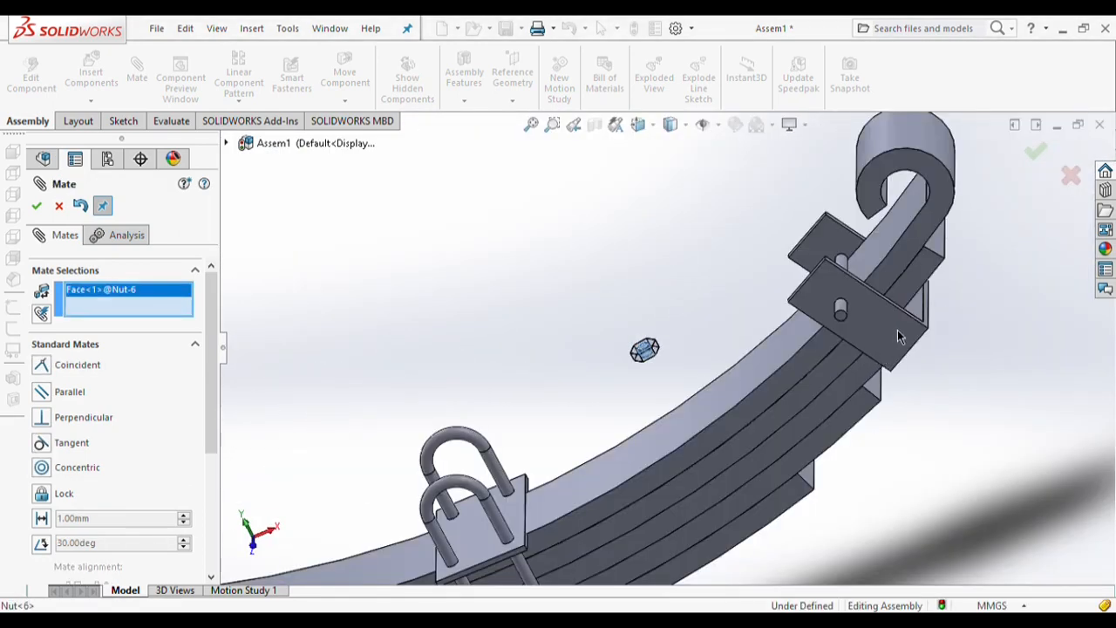
click(842, 306)
key(Return)
Mate the sixth nut's flat face coincident with the second rebound clip's outer face opposite the bolt head, and finish mating
middle_drag(1054, 279, 906, 409)
scroll(679, 415, down, 4)
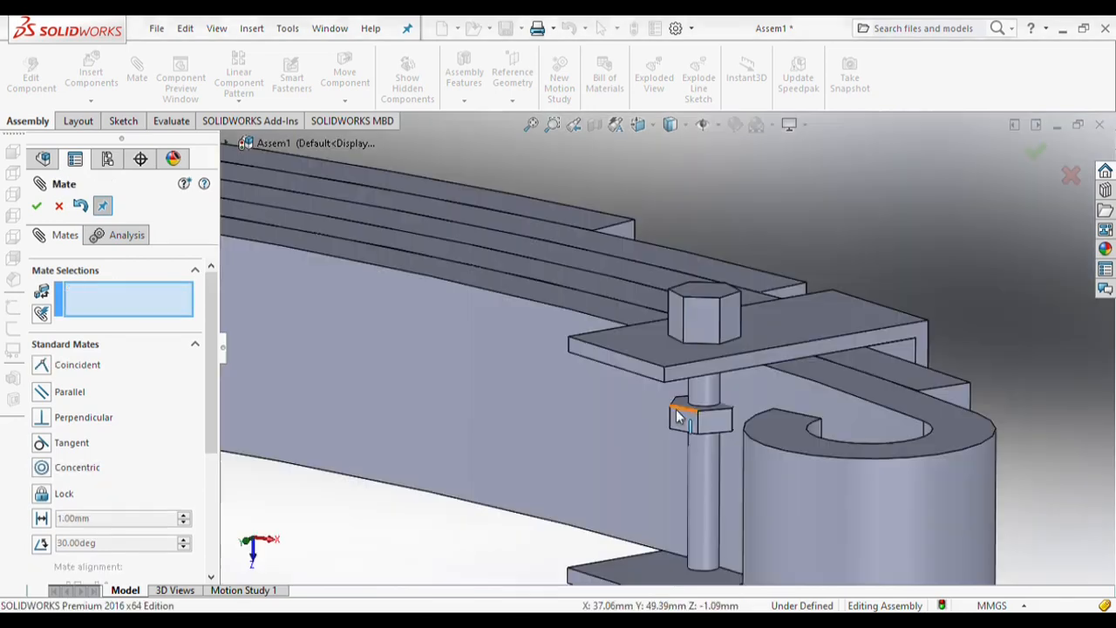
click(680, 413)
middle_drag(680, 413, 645, 477)
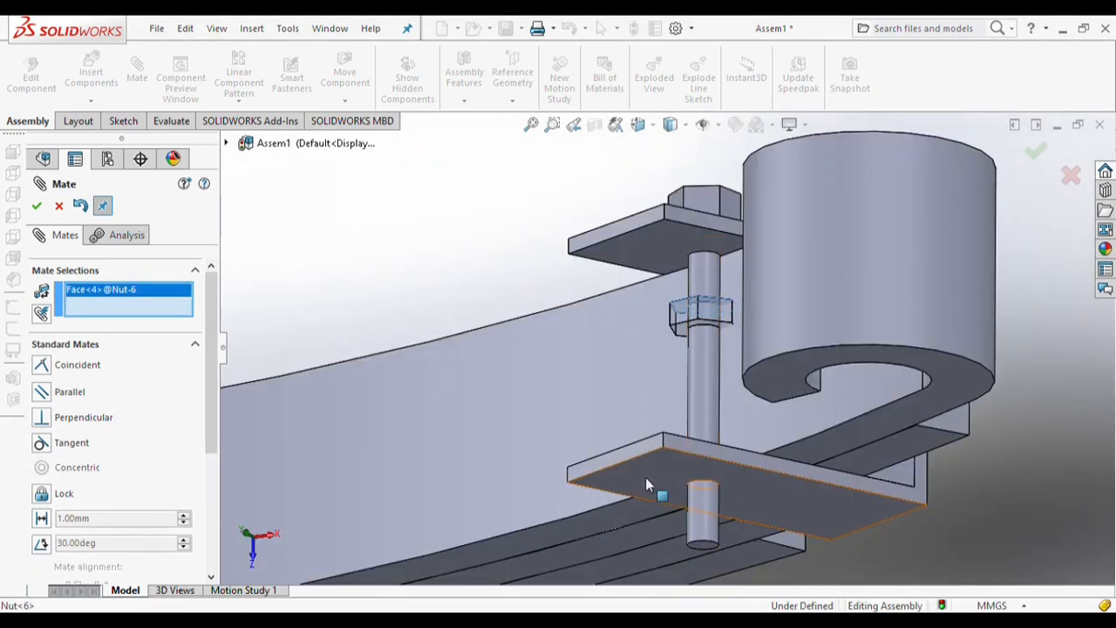
click(648, 479)
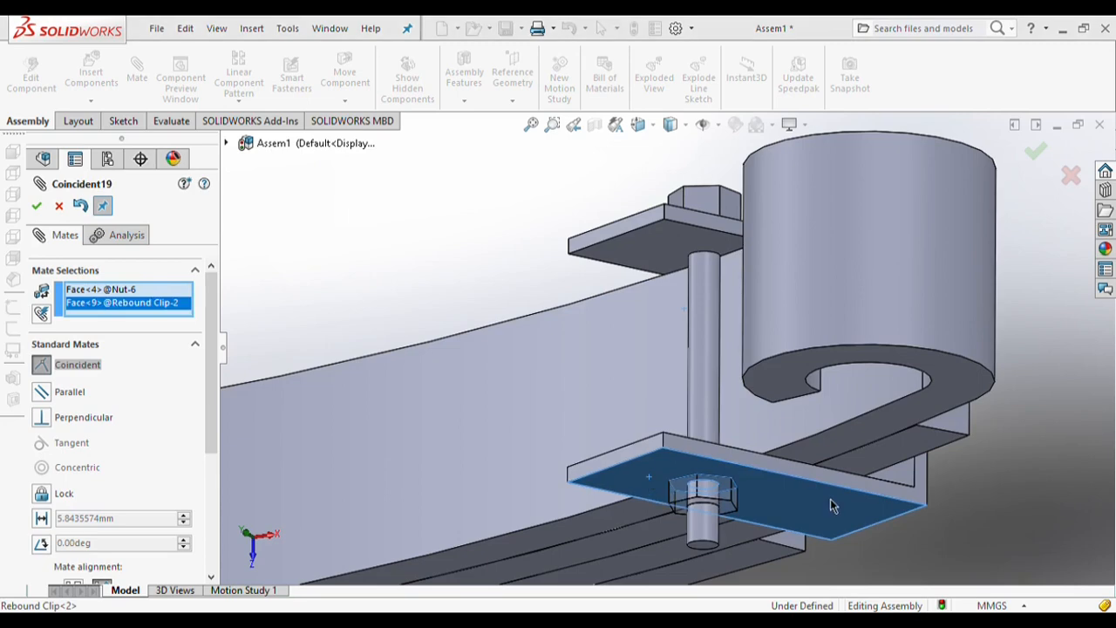
key(Return)
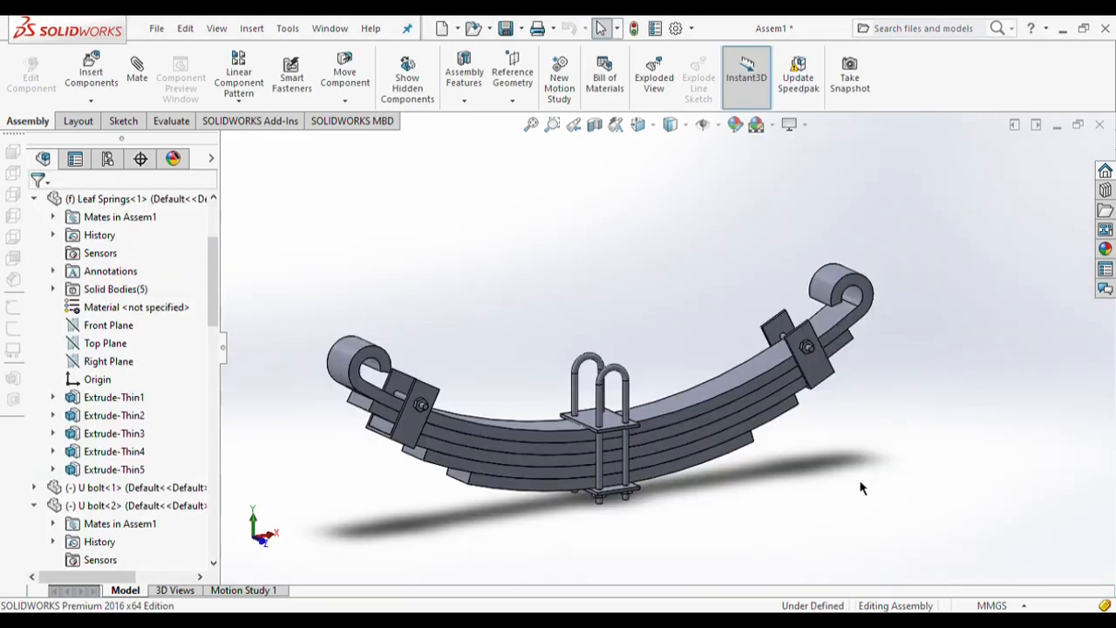